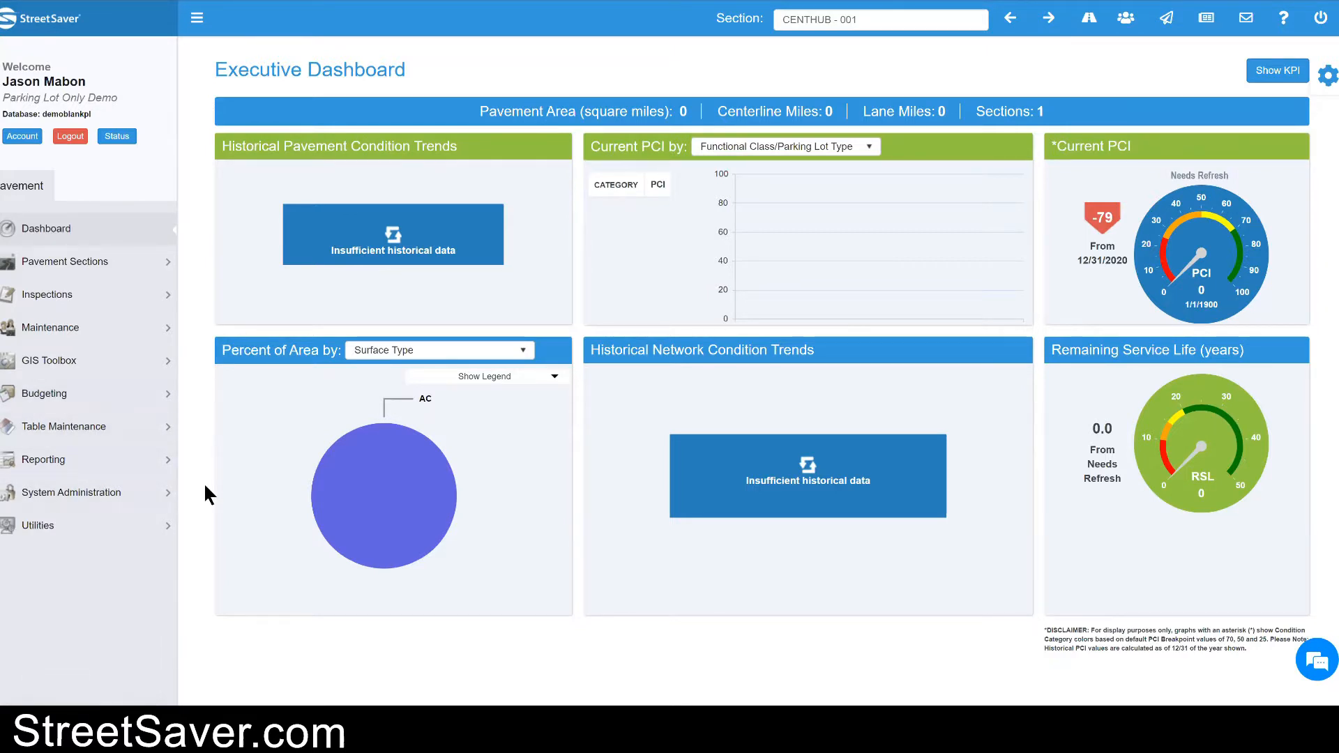
# Step: Add and save a new Area ID record named NorthWest in the maintenance tables
pyautogui.click(67, 266)
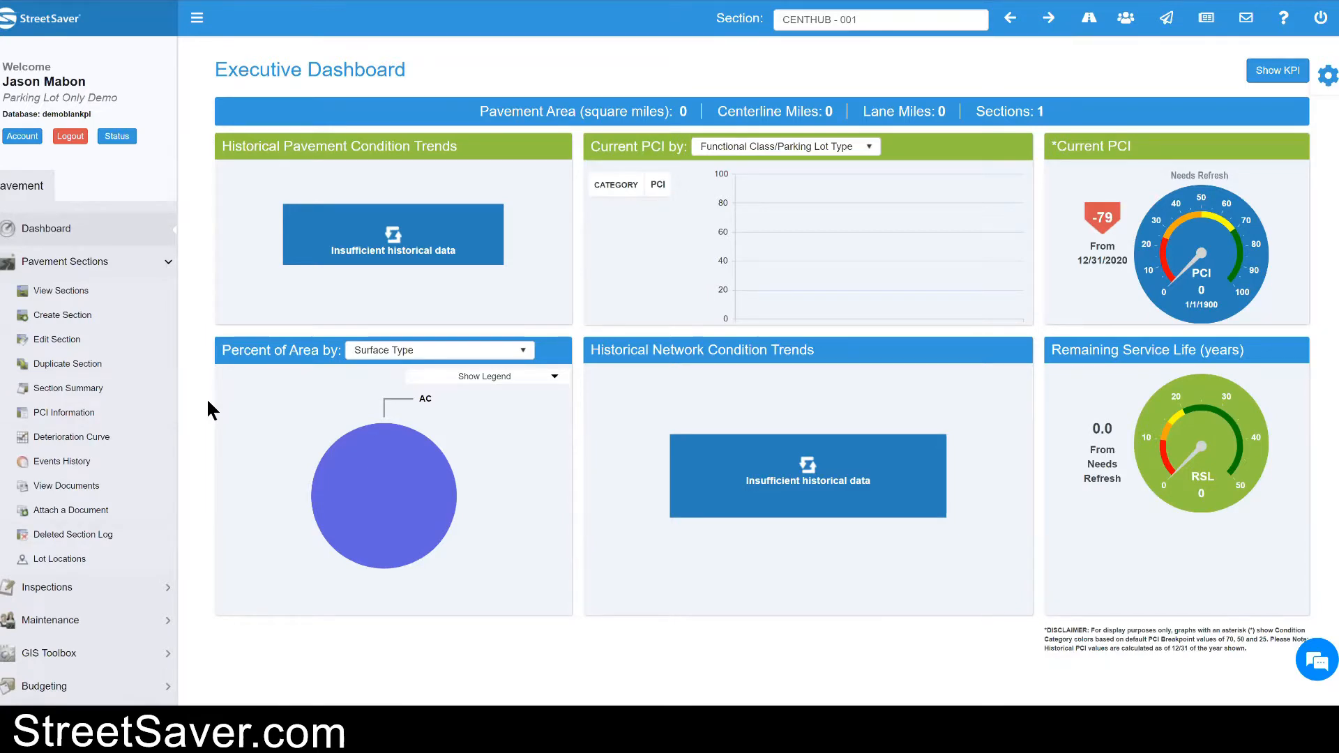
pyautogui.scroll(-2, 207, 403)
pyautogui.scroll(-1, 57, 651)
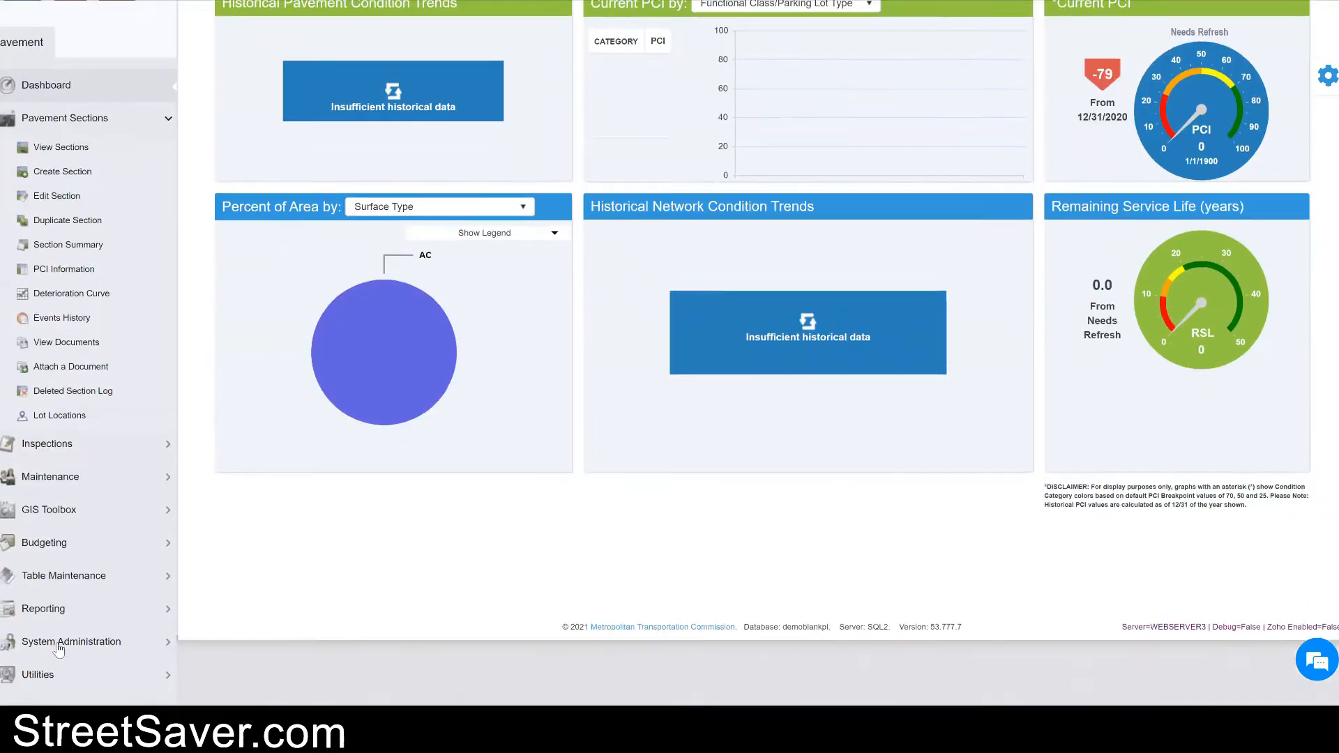
pyautogui.click(56, 576)
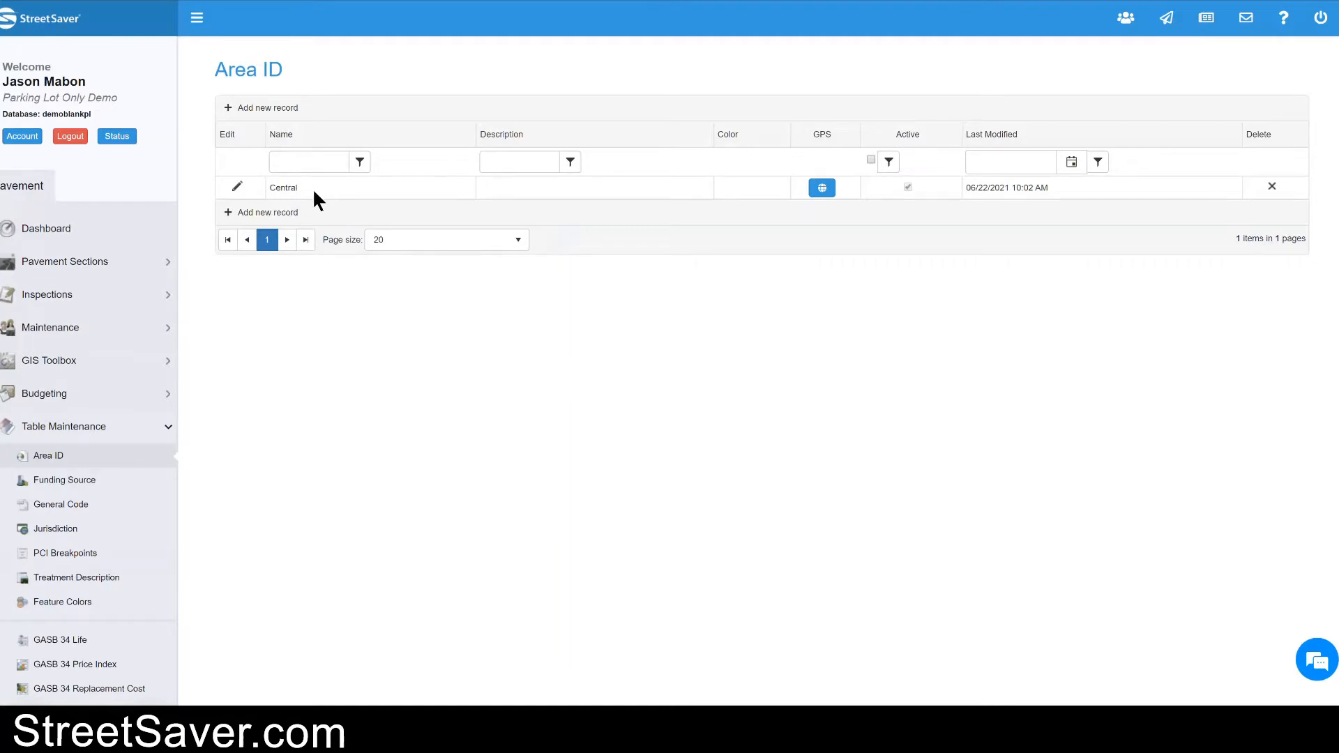
pyautogui.click(305, 220)
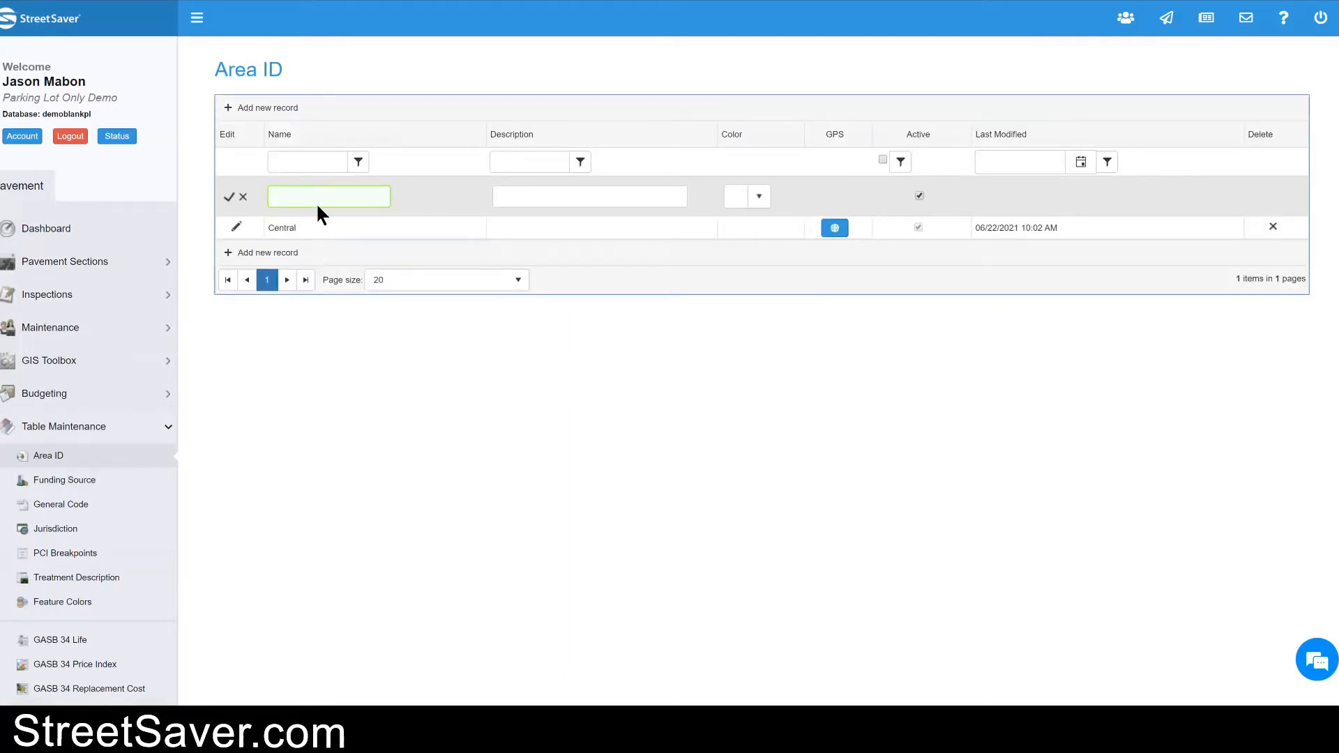
pyautogui.write('NorthWest')
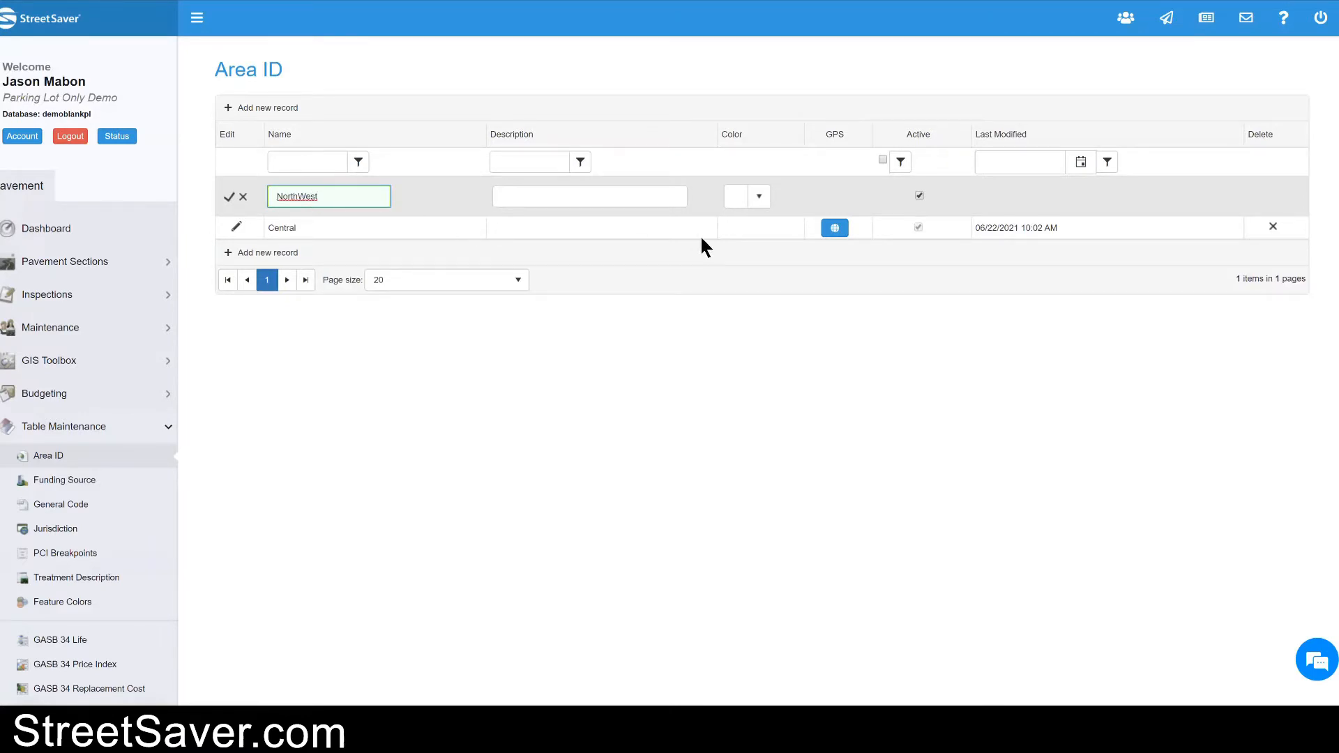
pyautogui.click(229, 197)
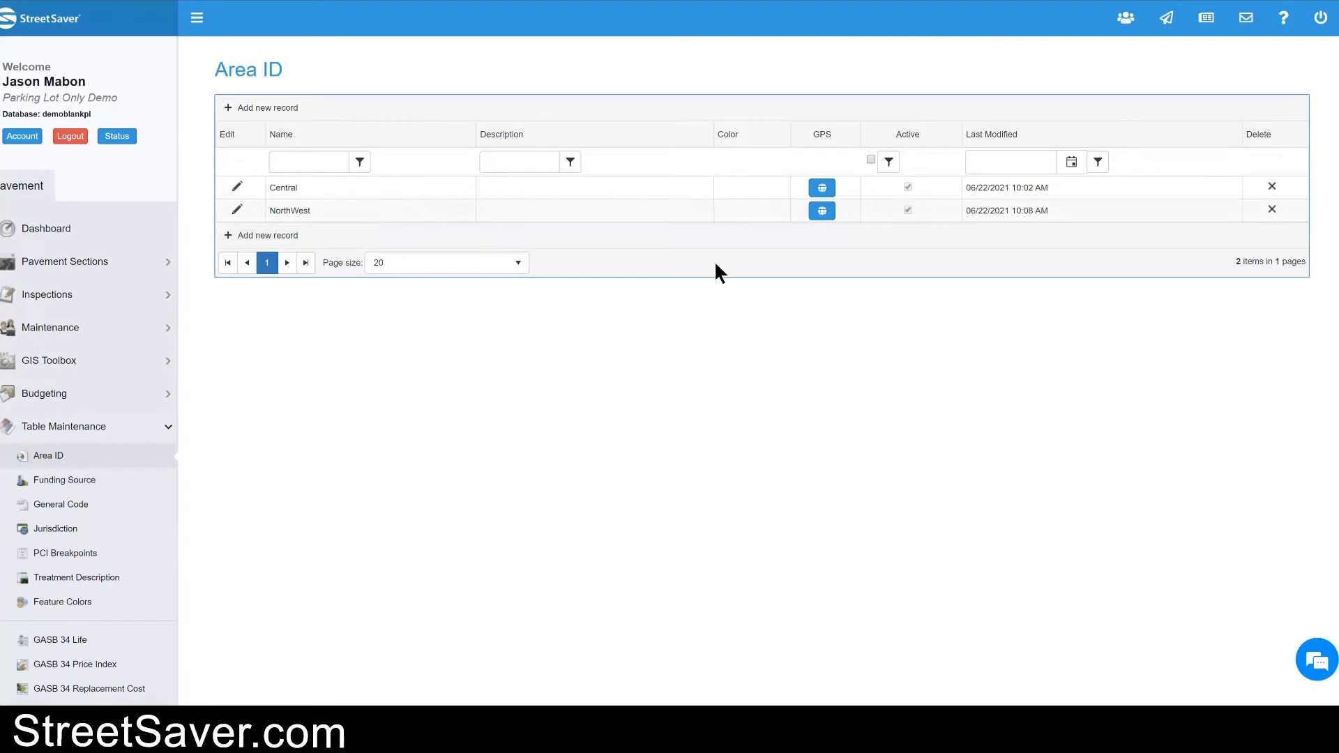
# Step: Map the NorthWest area as a rectangle over Quarry Lakes and Centerville, meeting the northwest corner of the existing downtown Fremont area, and save it
pyautogui.click(823, 211)
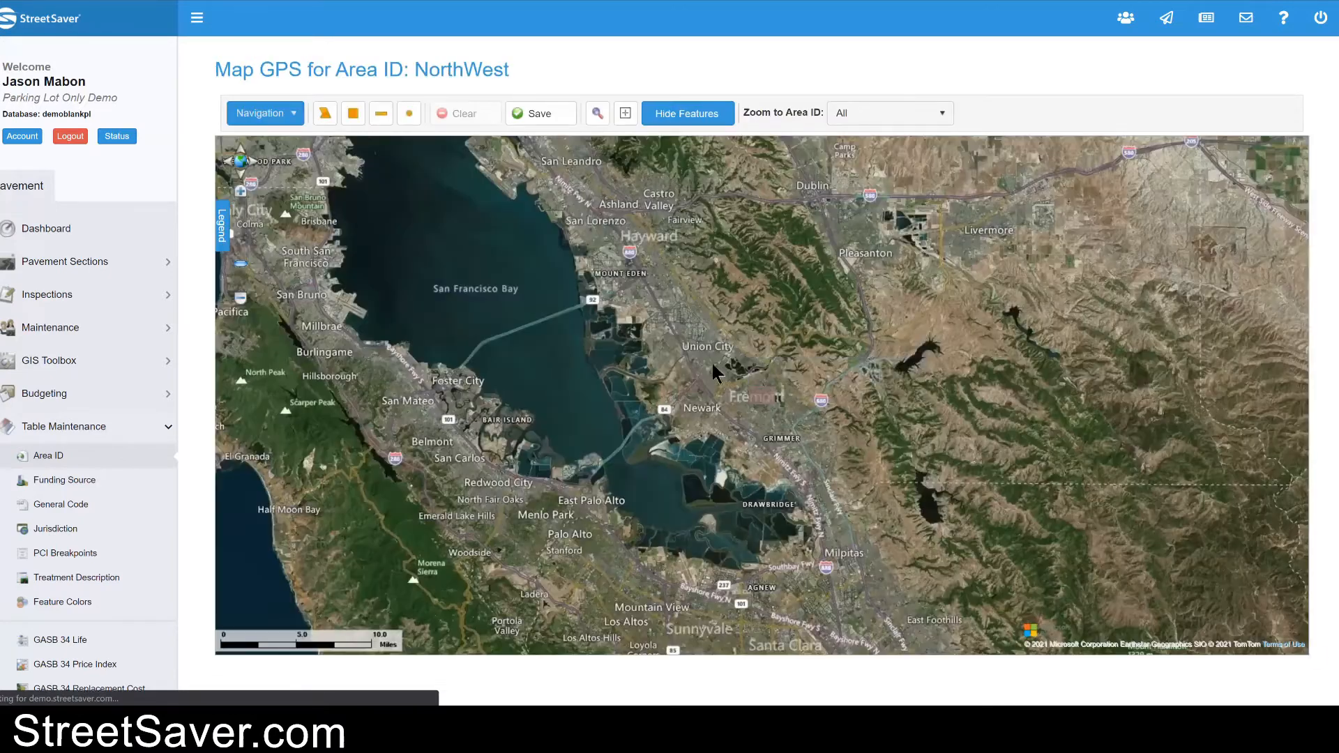
pyautogui.scroll(1, 772, 425)
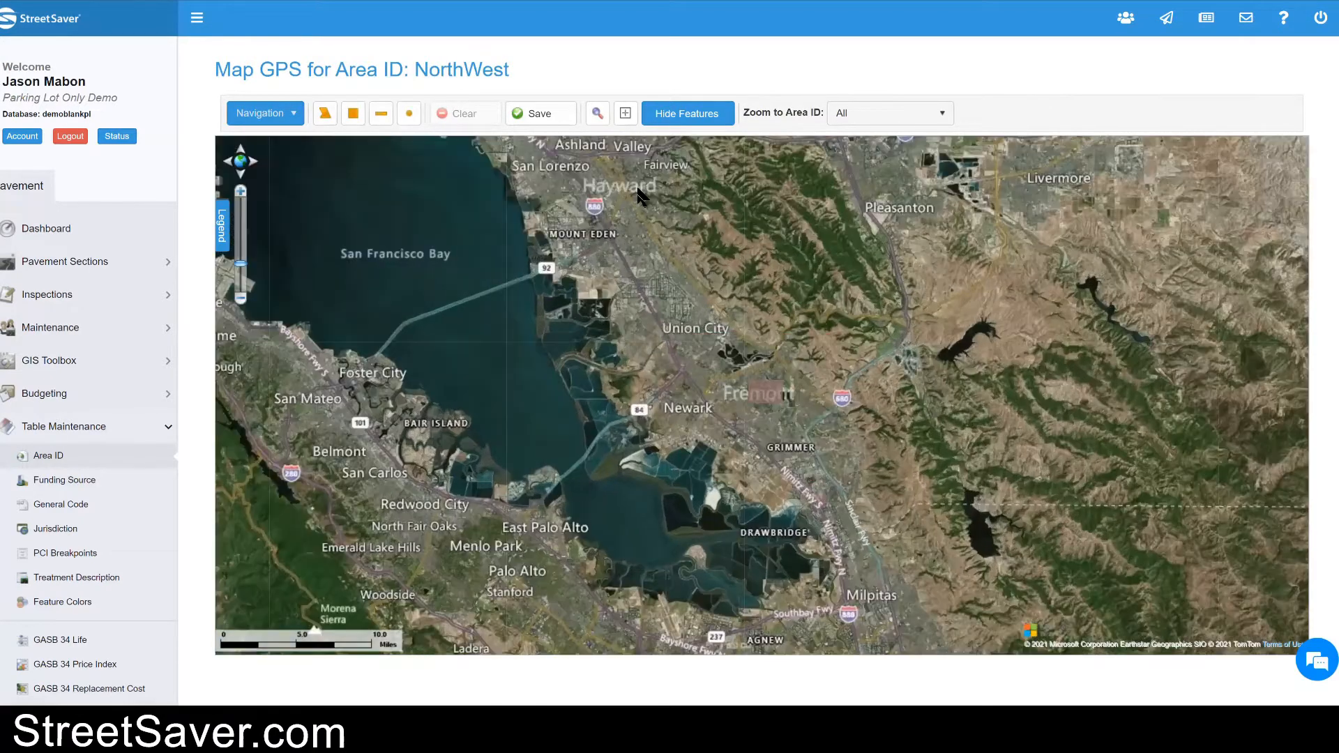
pyautogui.moveTo(752, 337); pyautogui.dragTo(900, 406)
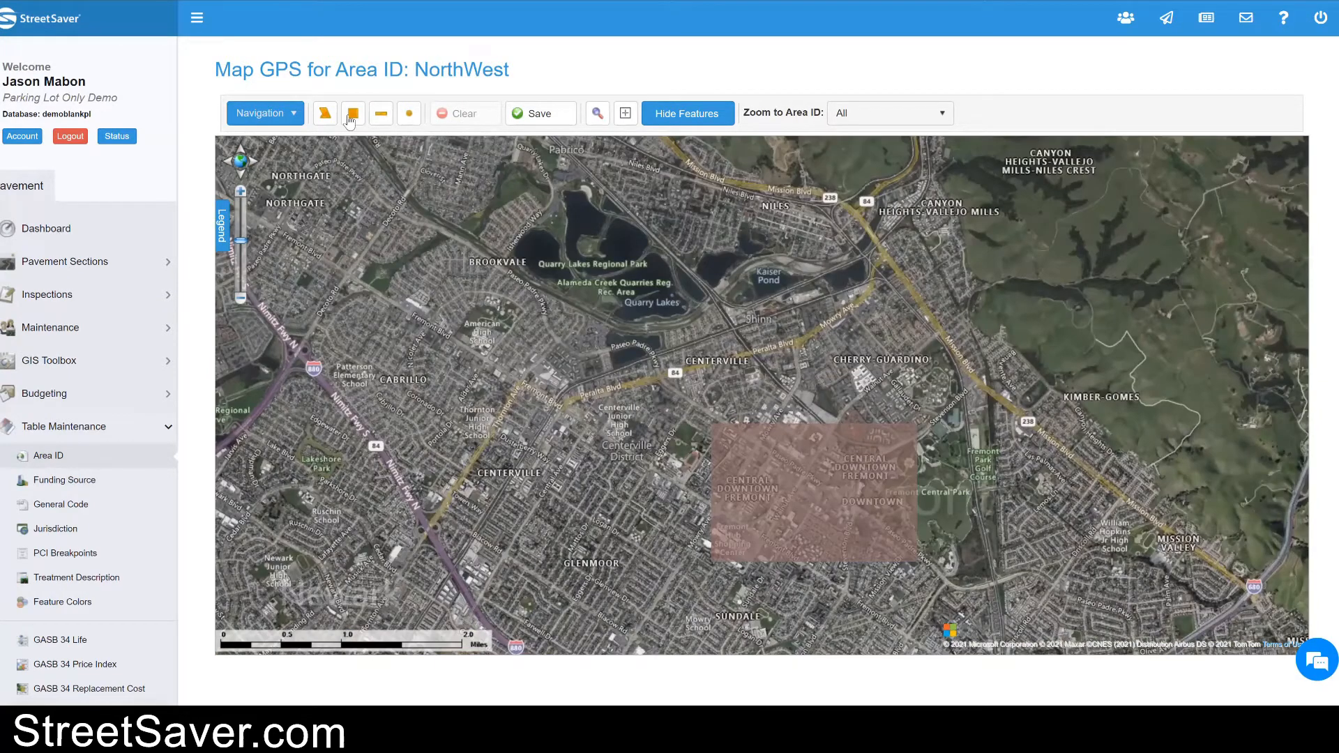
pyautogui.click(350, 117)
pyautogui.moveTo(458, 247)
pyautogui.mouseDown()
pyautogui.moveTo(691, 423)
pyautogui.moveTo(711, 423)
pyautogui.mouseUp()
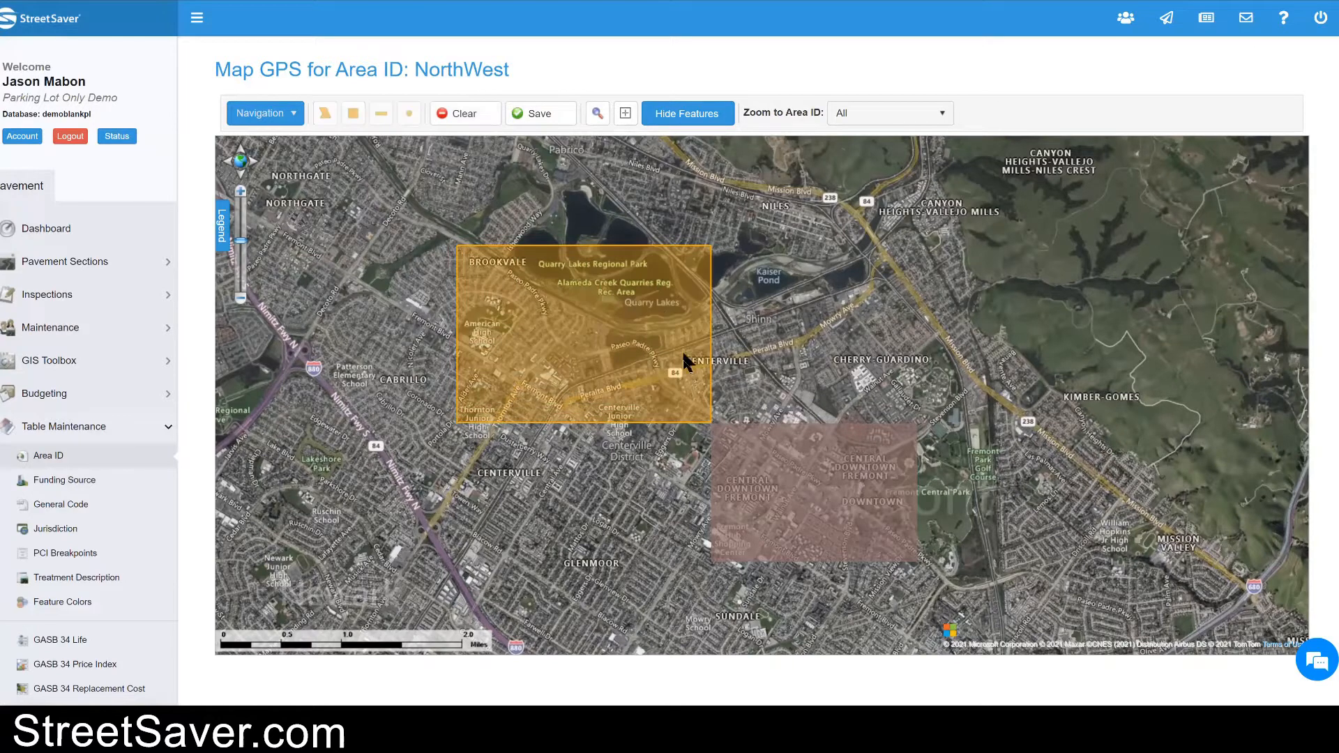
pyautogui.click(520, 114)
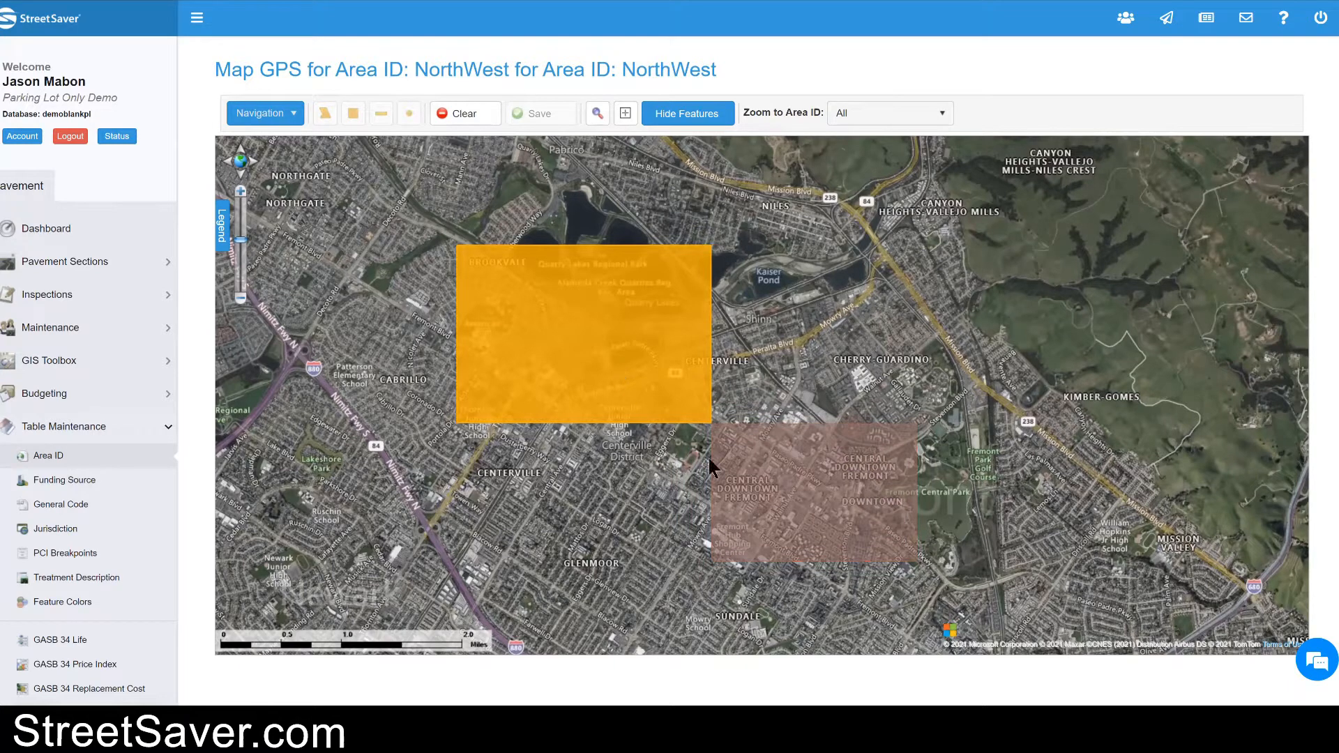
pyautogui.moveTo(797, 505)
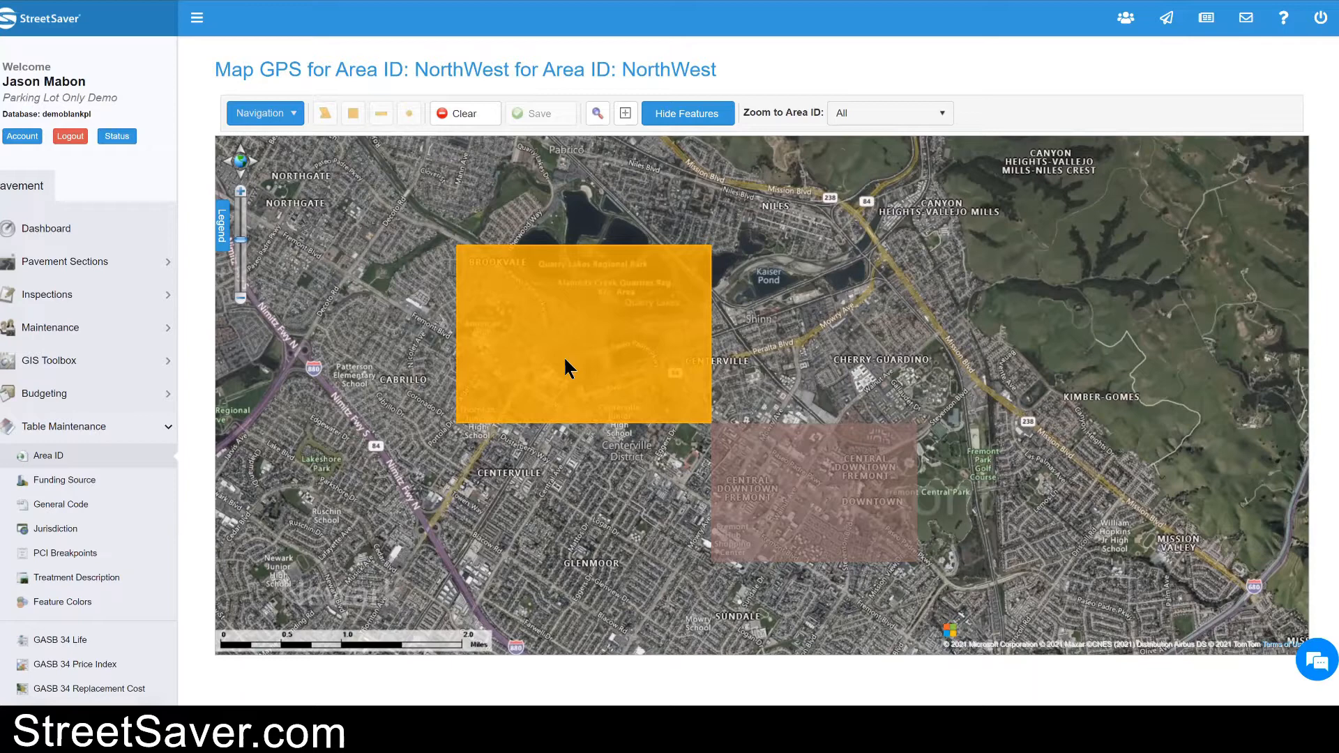
# Step: Add and save a lot location named Main Treminal with lot number 002 and color #6666cc
pyautogui.click(78, 276)
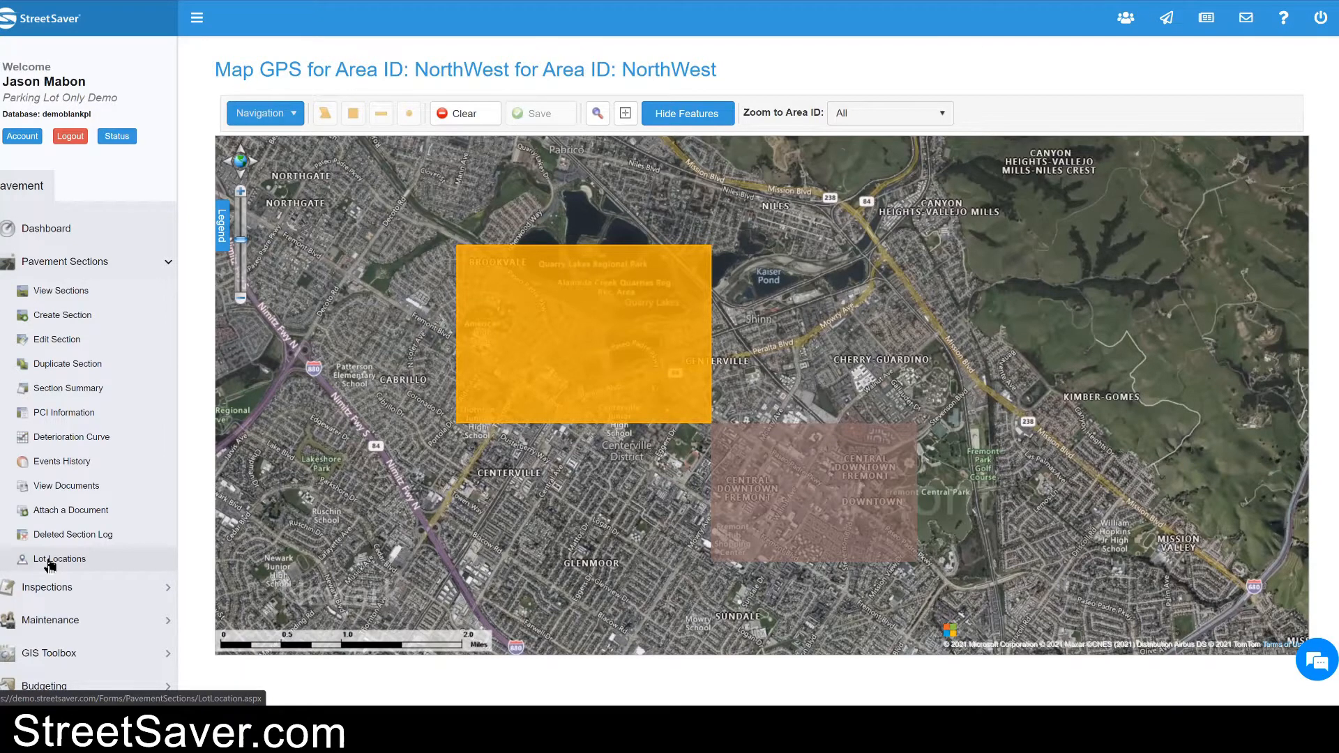
pyautogui.click(50, 560)
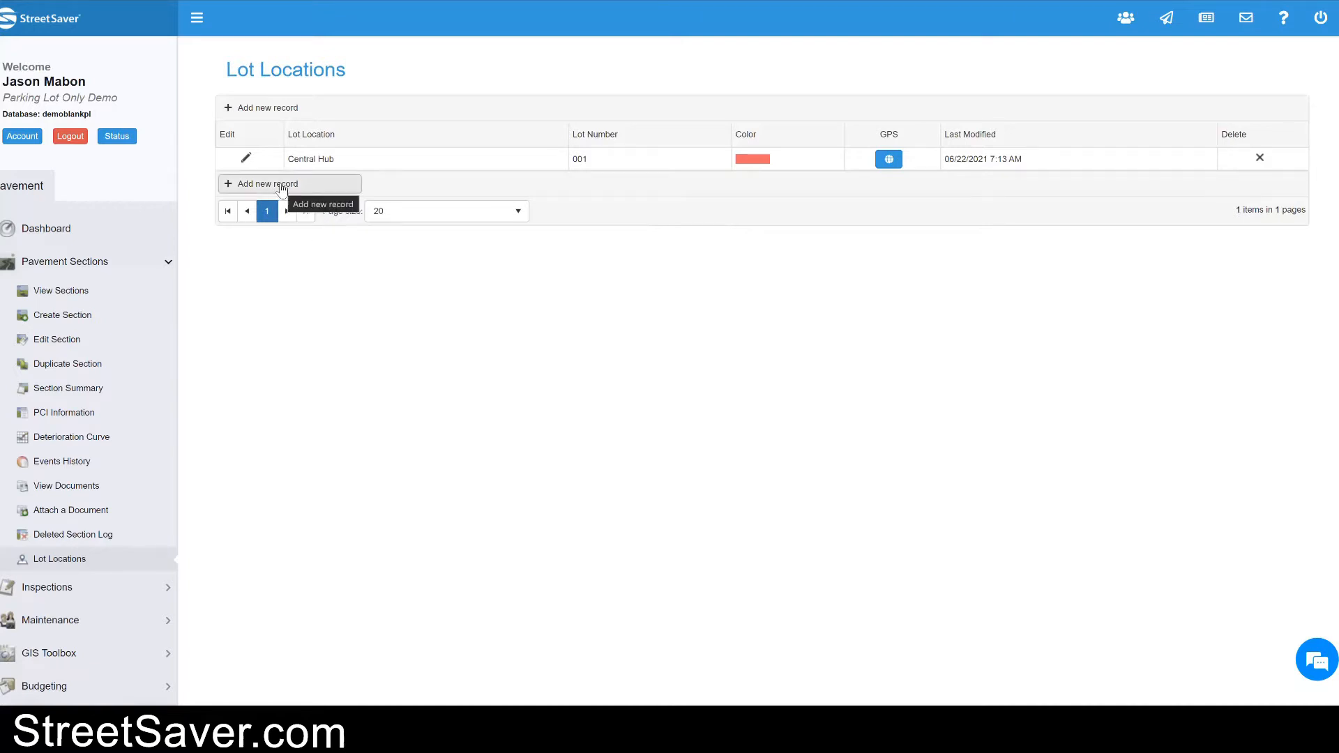
pyautogui.click(282, 188)
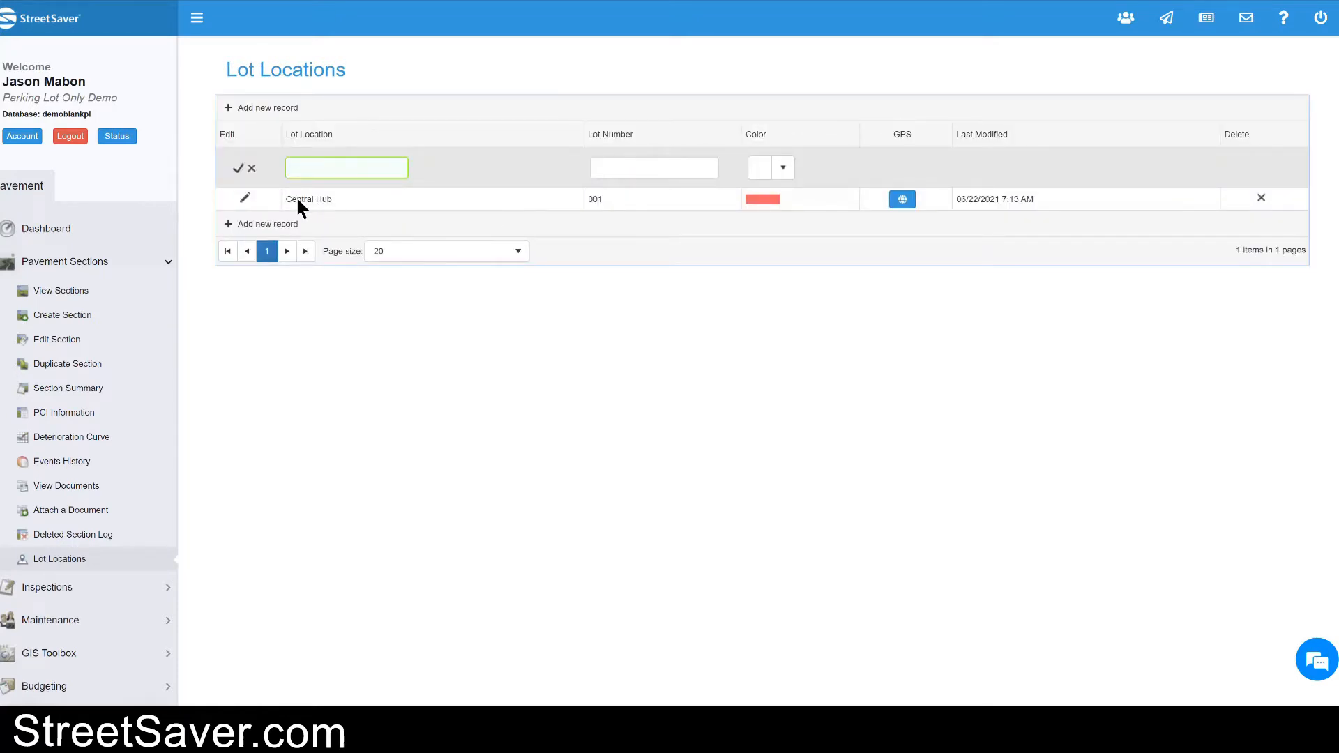
pyautogui.click(378, 173)
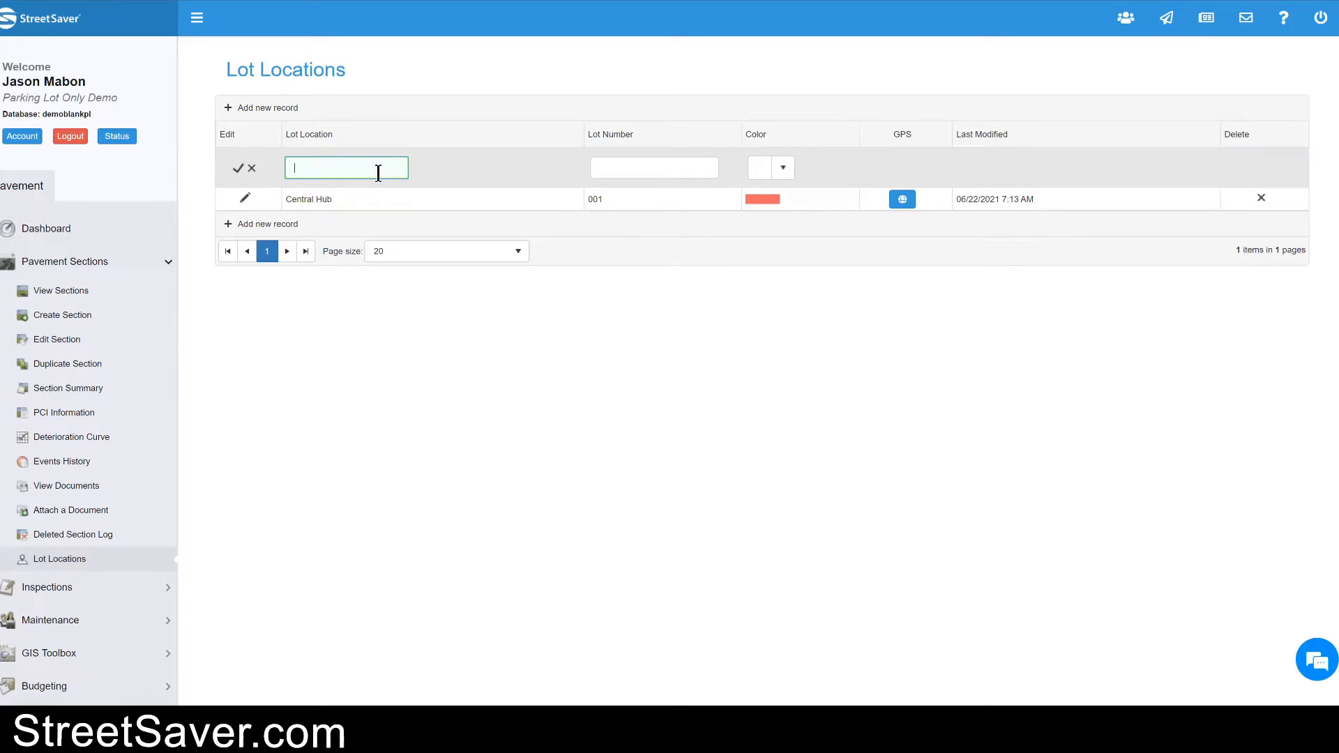
pyautogui.write('Main Treminal')
pyautogui.press('Tab')
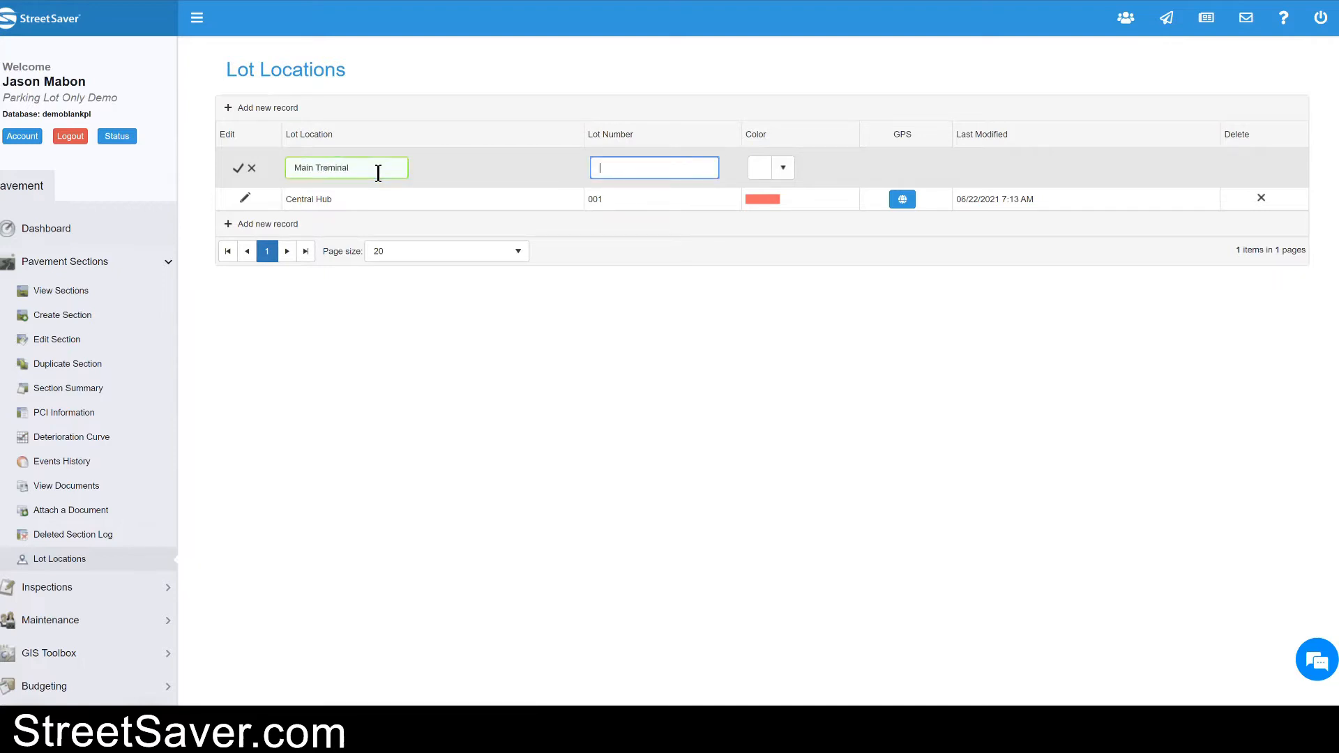
pyautogui.write('002')
pyautogui.click(784, 168)
pyautogui.click(808, 341)
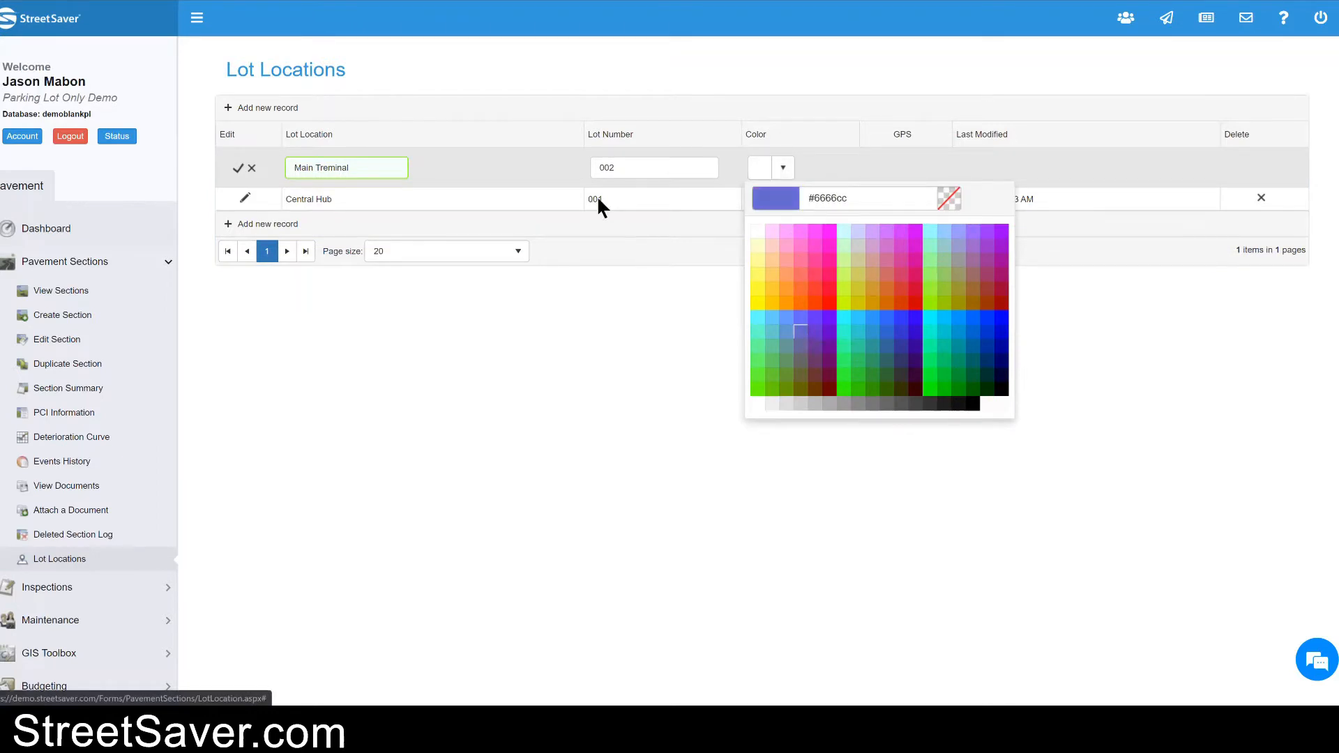
pyautogui.click(596, 195)
pyautogui.click(239, 171)
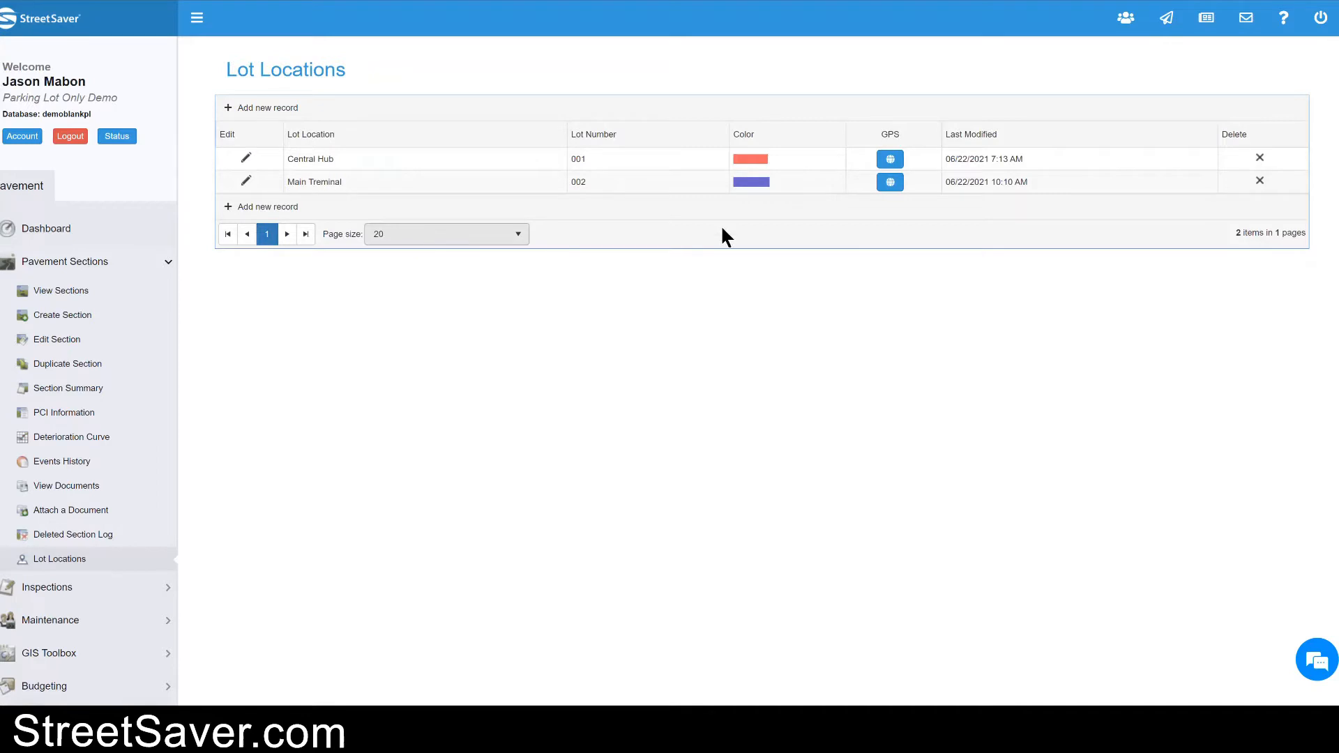
# Step: Map the Main Treminal lot as a polygon around the parking area between Mowry Ave and Walnut Ave beside Tule Pond, and save it
pyautogui.click(887, 187)
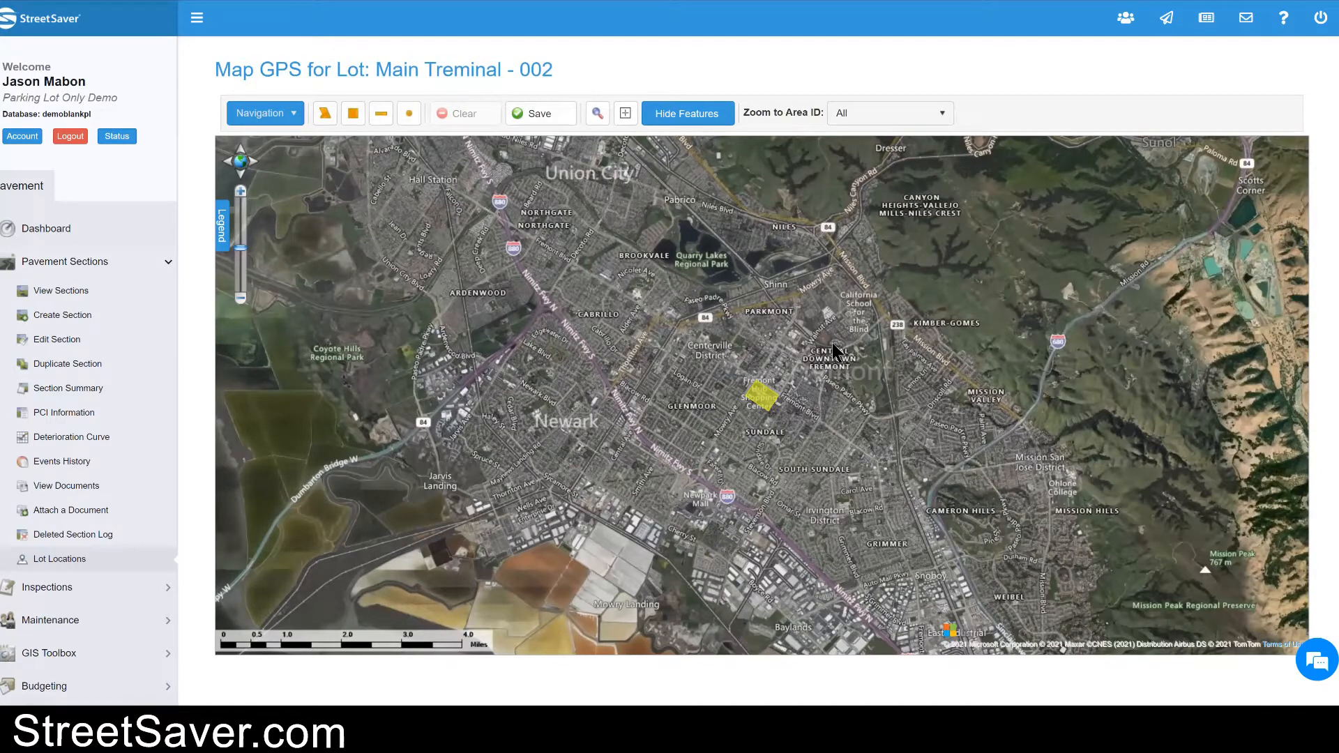
pyautogui.moveTo(764, 404)
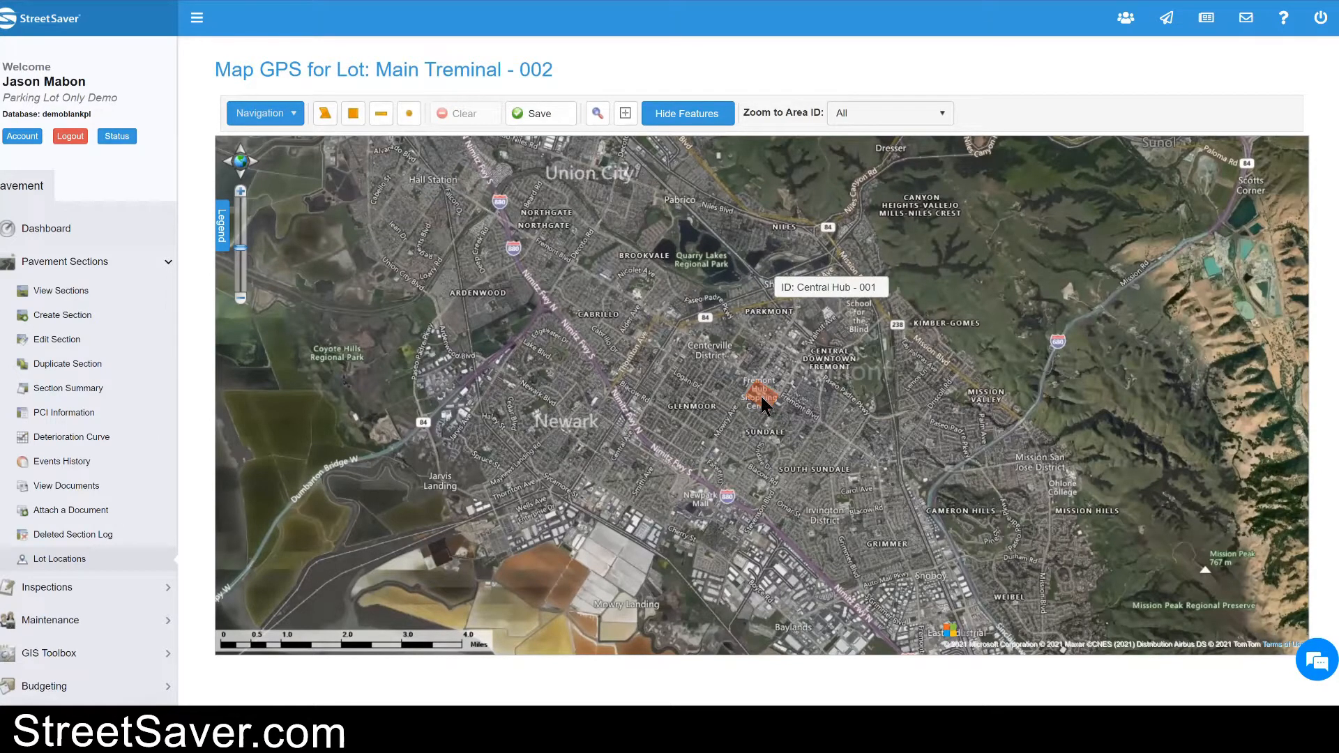
pyautogui.moveTo(745, 317); pyautogui.dragTo(822, 411)
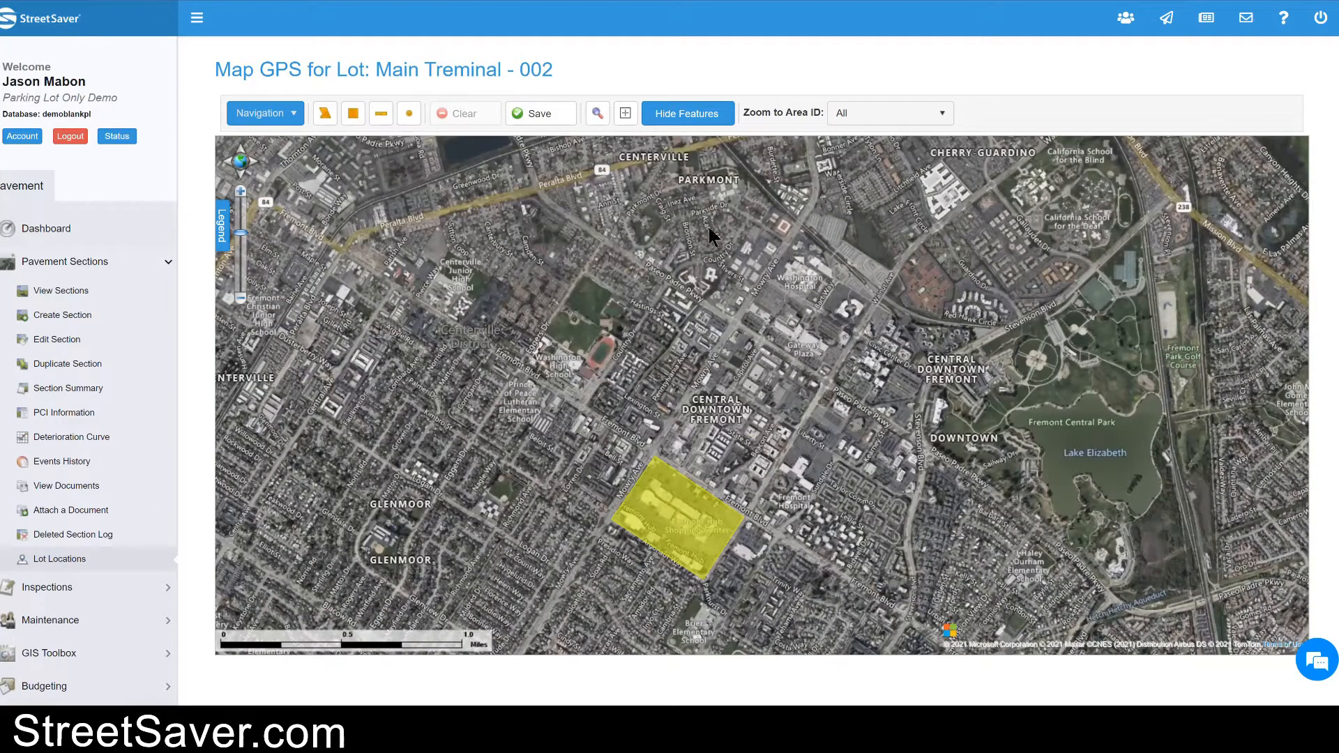
pyautogui.moveTo(762, 180); pyautogui.dragTo(897, 335)
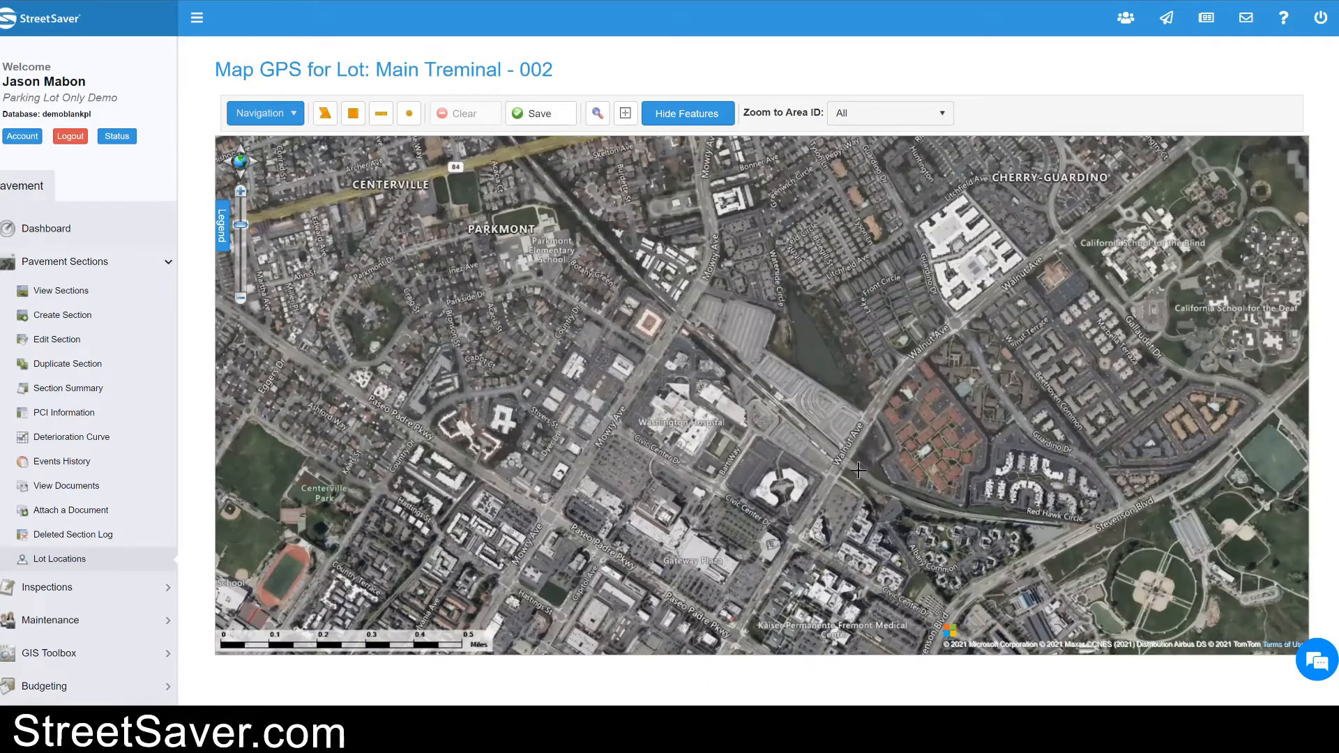
pyautogui.moveTo(643, 268); pyautogui.dragTo(872, 470)
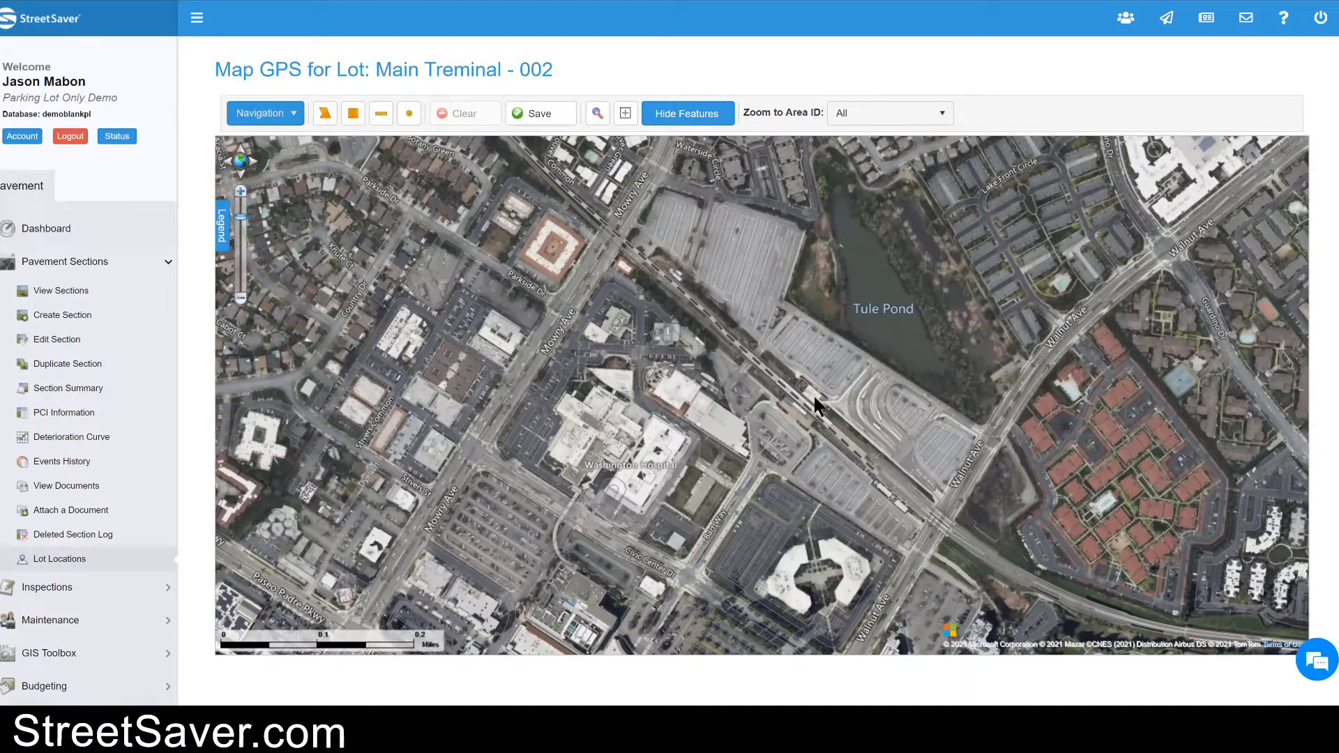
pyautogui.click(323, 117)
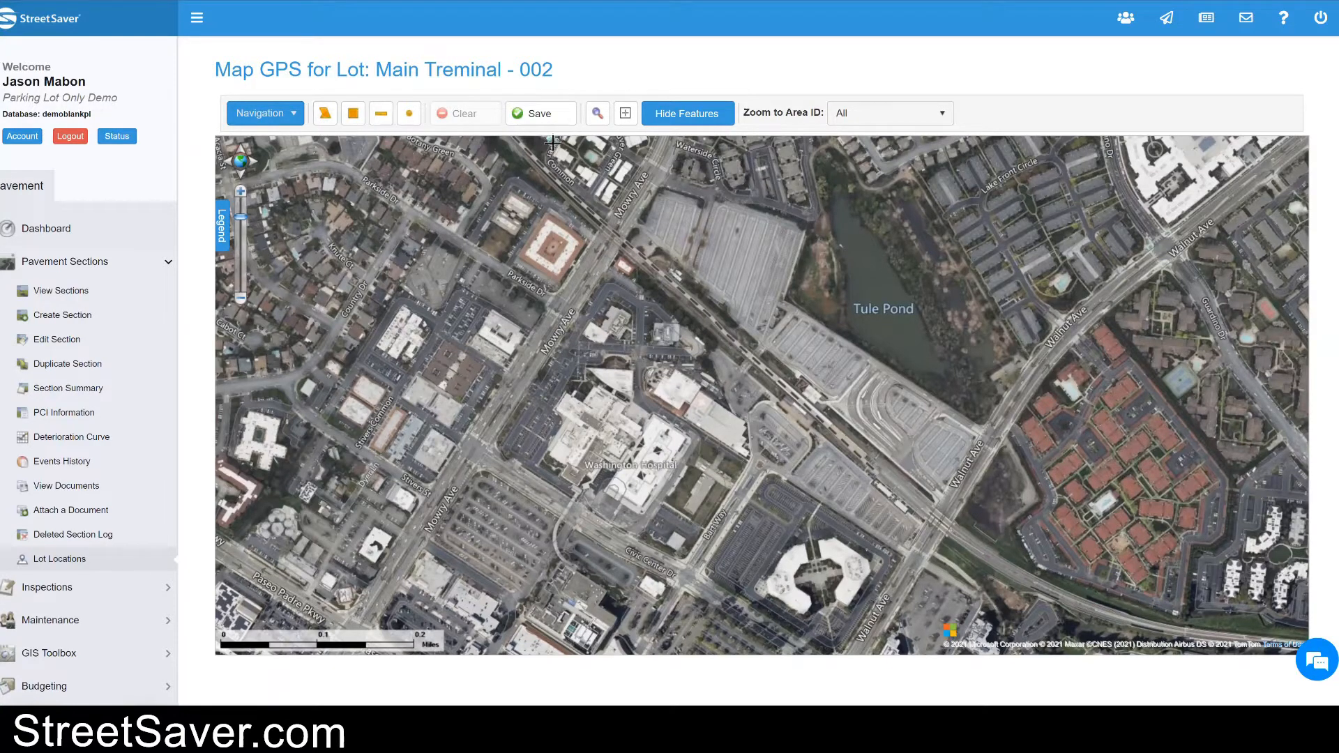
pyautogui.click(627, 237)
pyautogui.click(661, 181)
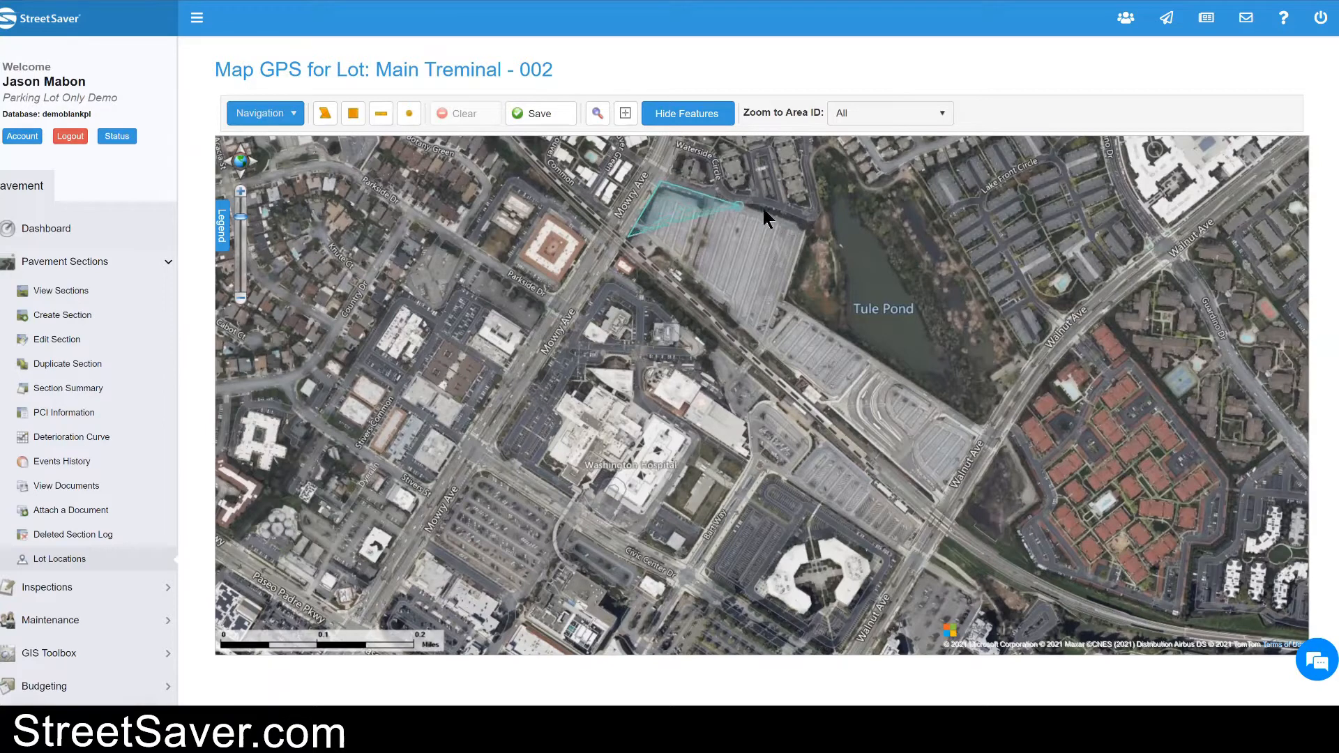
pyautogui.click(811, 222)
pyautogui.click(789, 298)
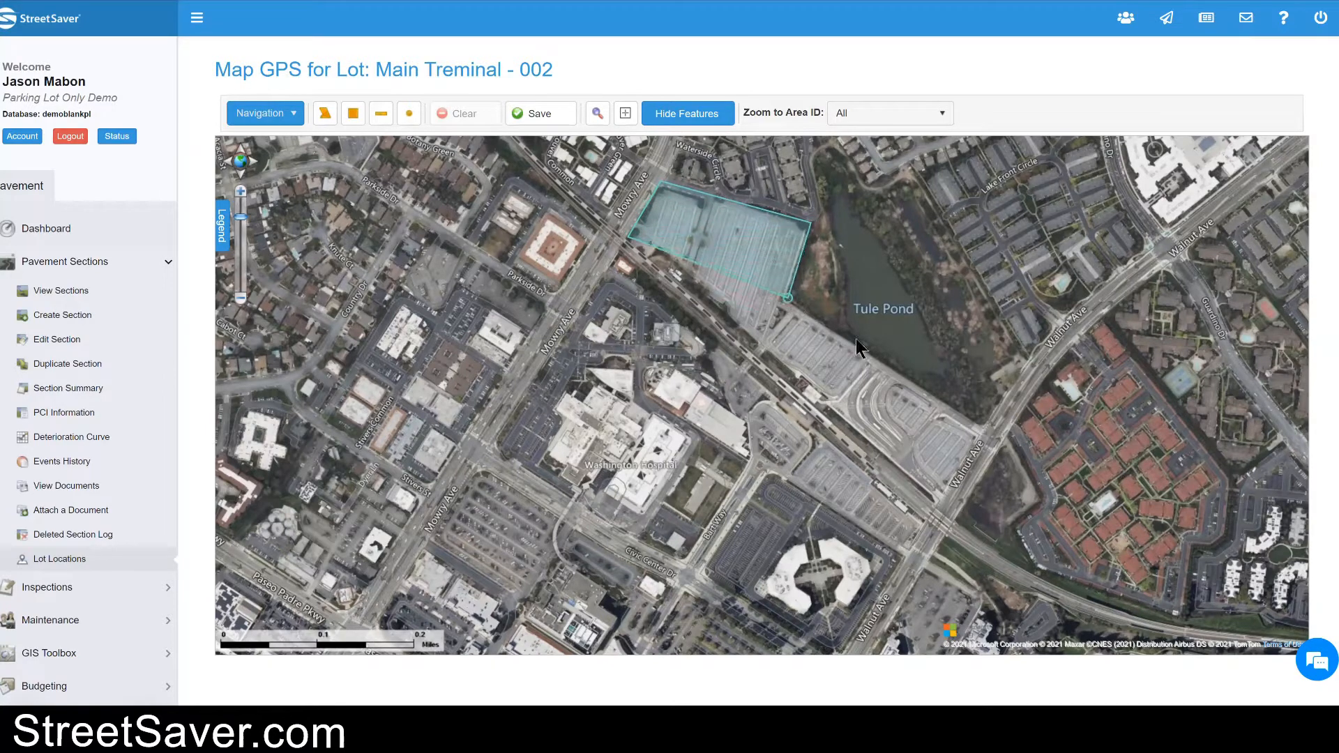
pyautogui.click(985, 427)
pyautogui.click(934, 502)
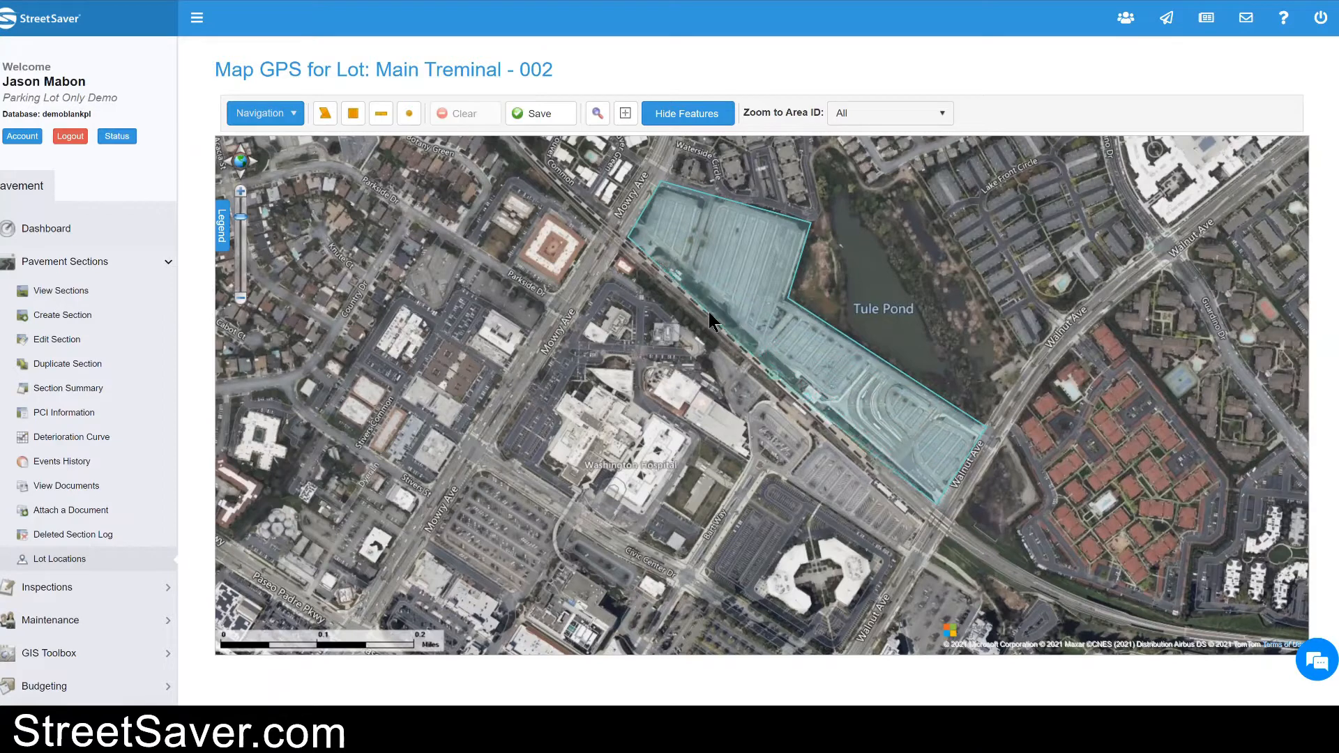
pyautogui.click(622, 241)
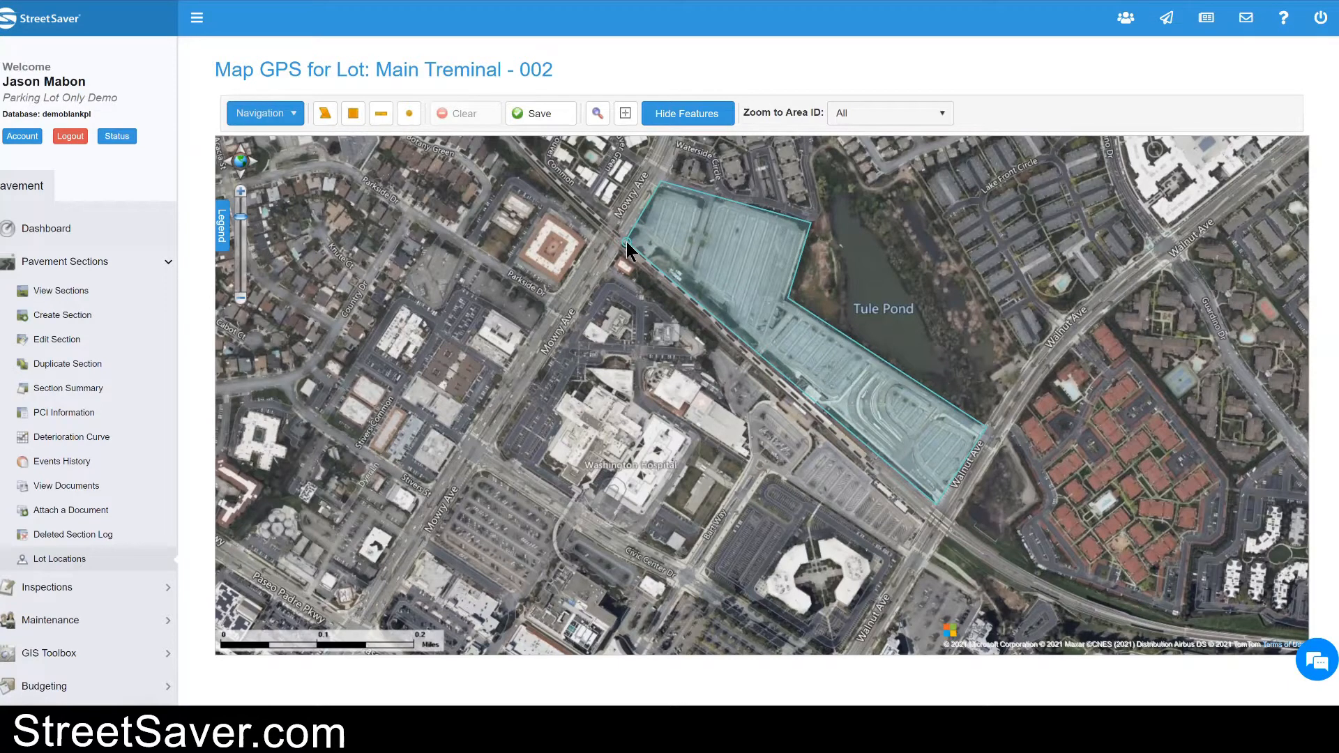
pyautogui.click(626, 242)
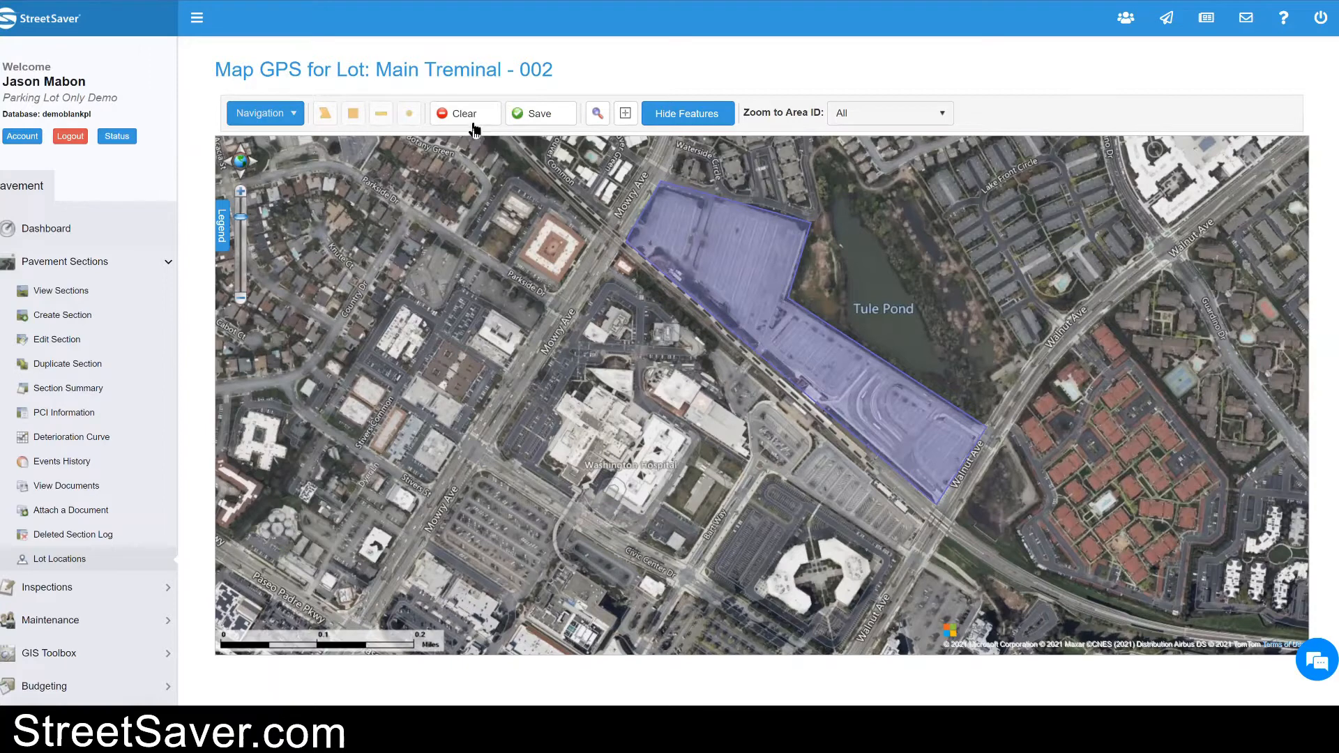
pyautogui.click(547, 116)
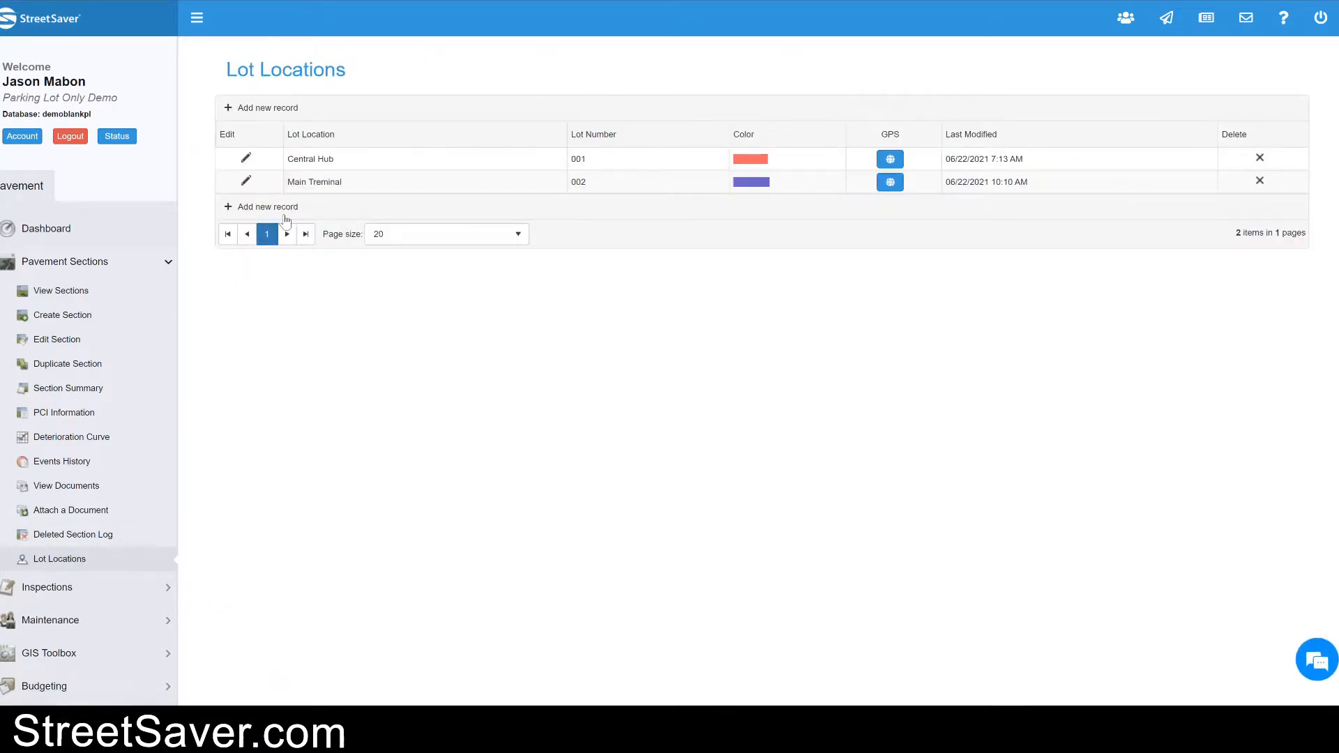
# Step: Add and save a lot location named Annex Terminal with lot number 003 and blue color #0000ff
pyautogui.click(285, 207)
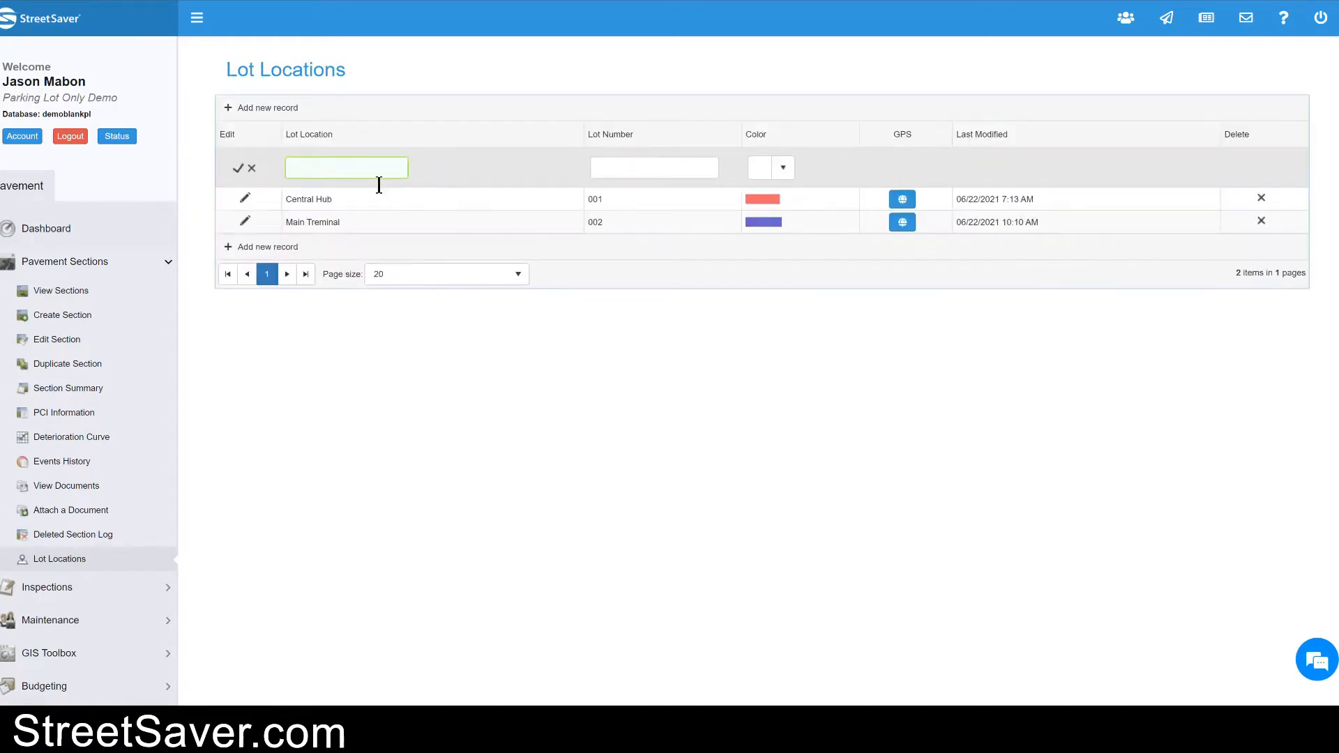
pyautogui.write('Anne')
pyautogui.write('Te')
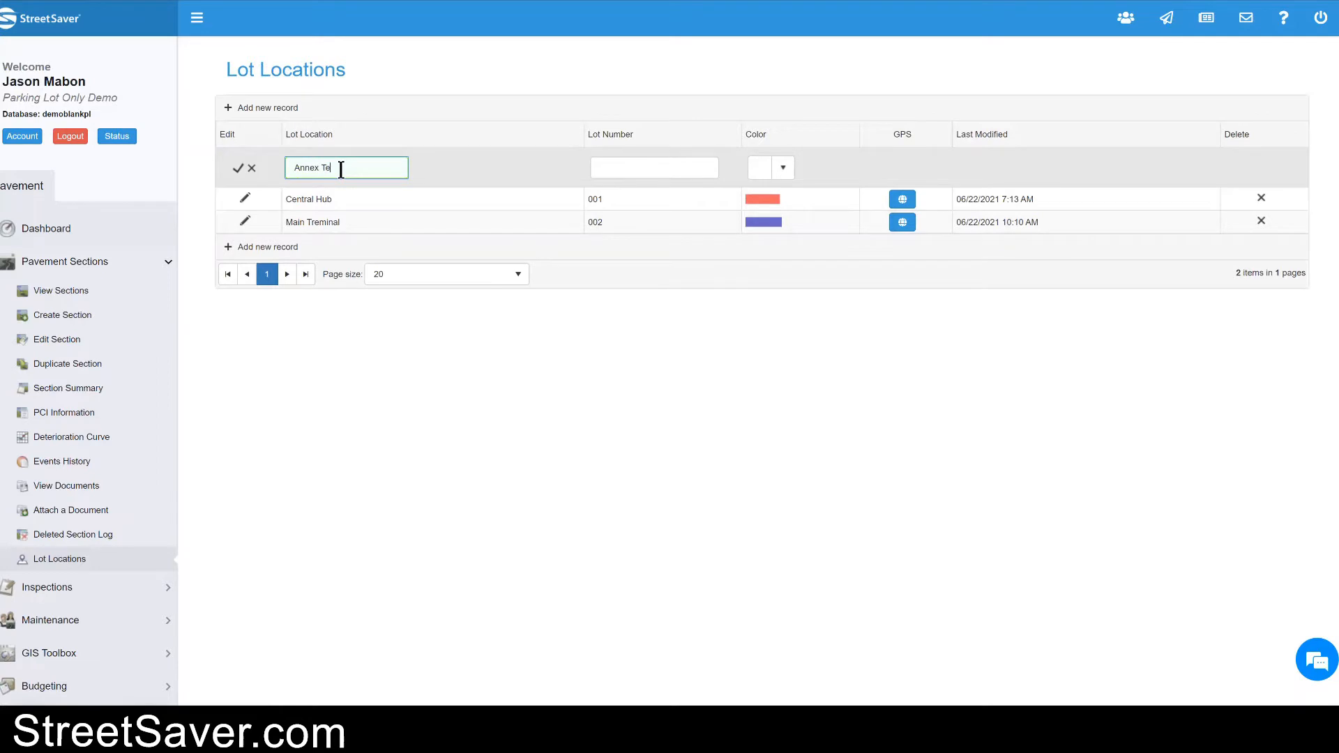
pyautogui.write('rmina')
pyautogui.click(664, 168)
pyautogui.write('003')
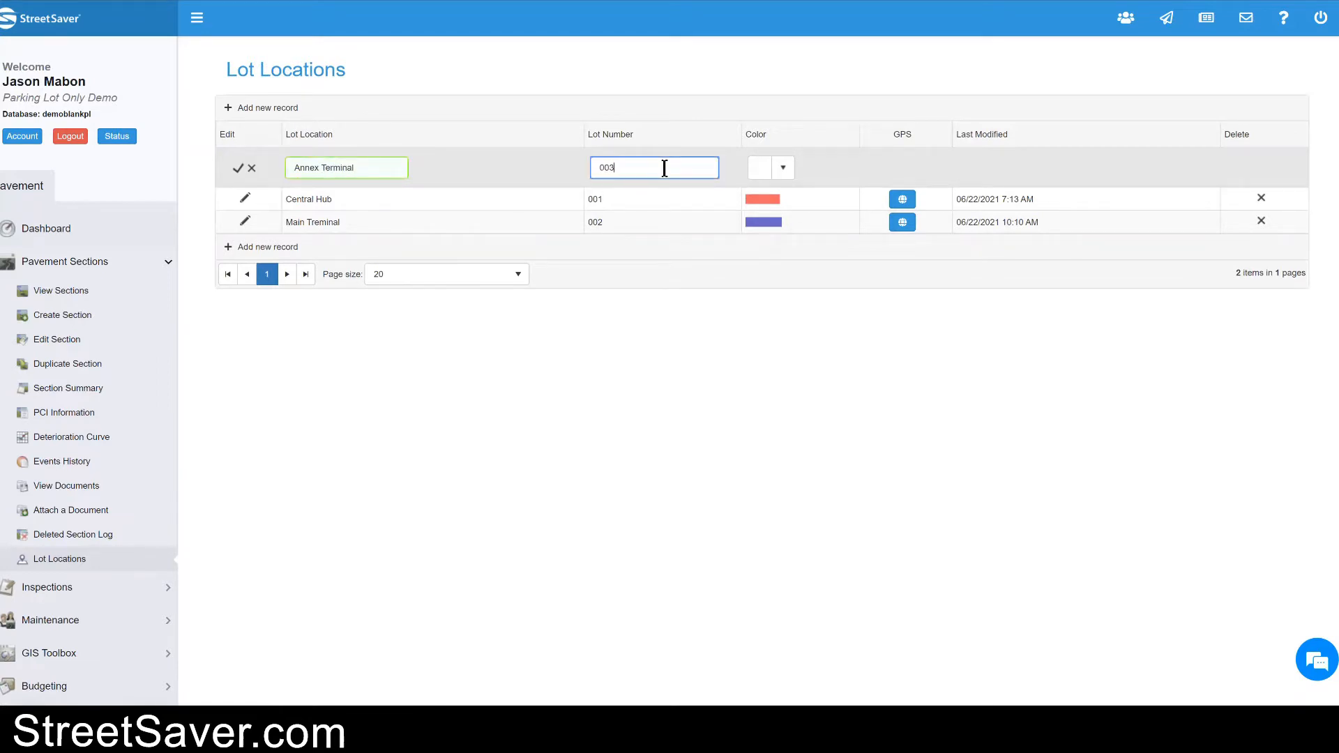
pyautogui.click(787, 167)
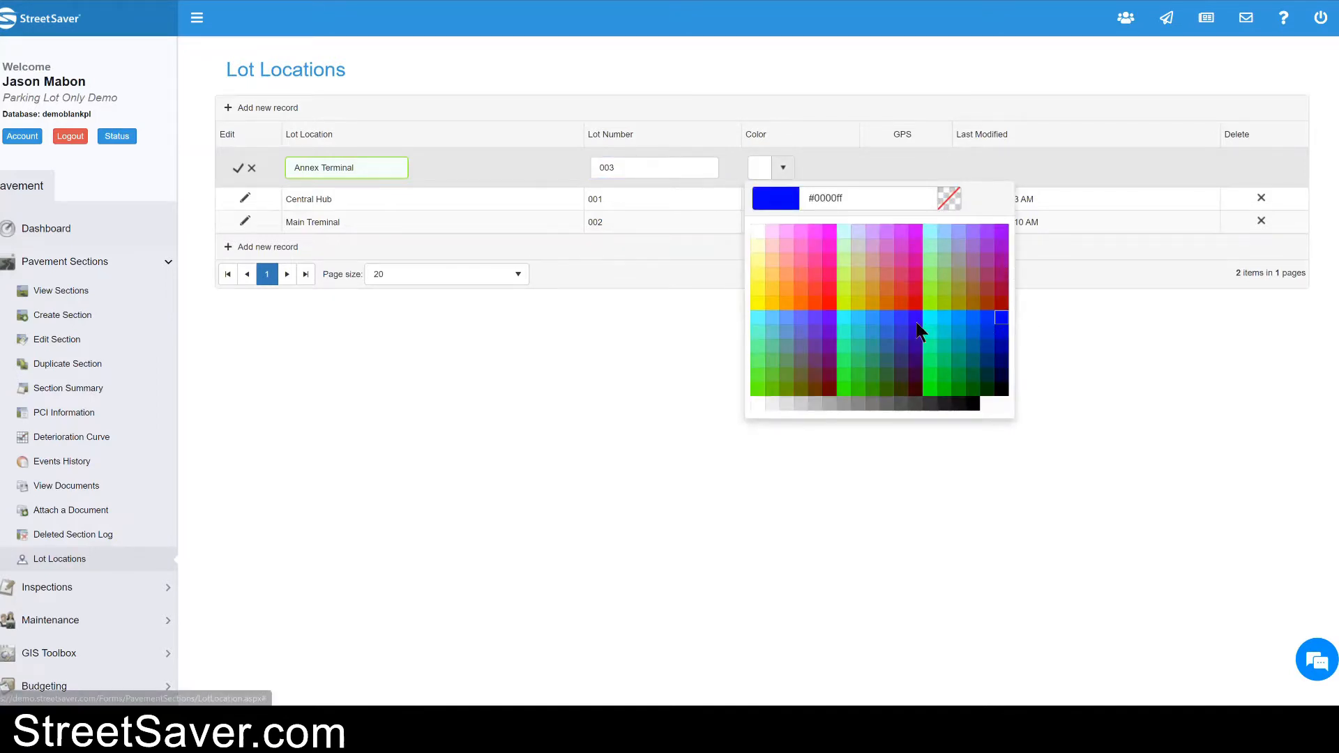
pyautogui.click(981, 323)
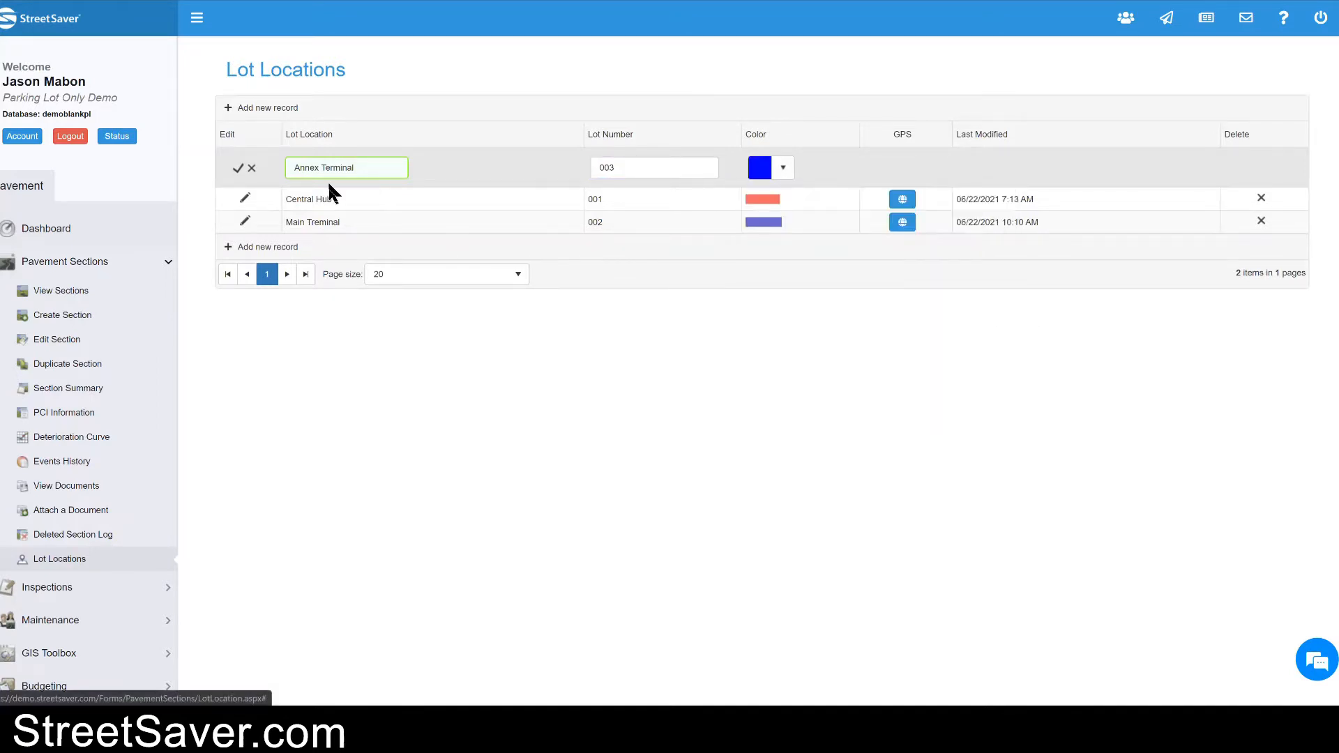
pyautogui.click(238, 169)
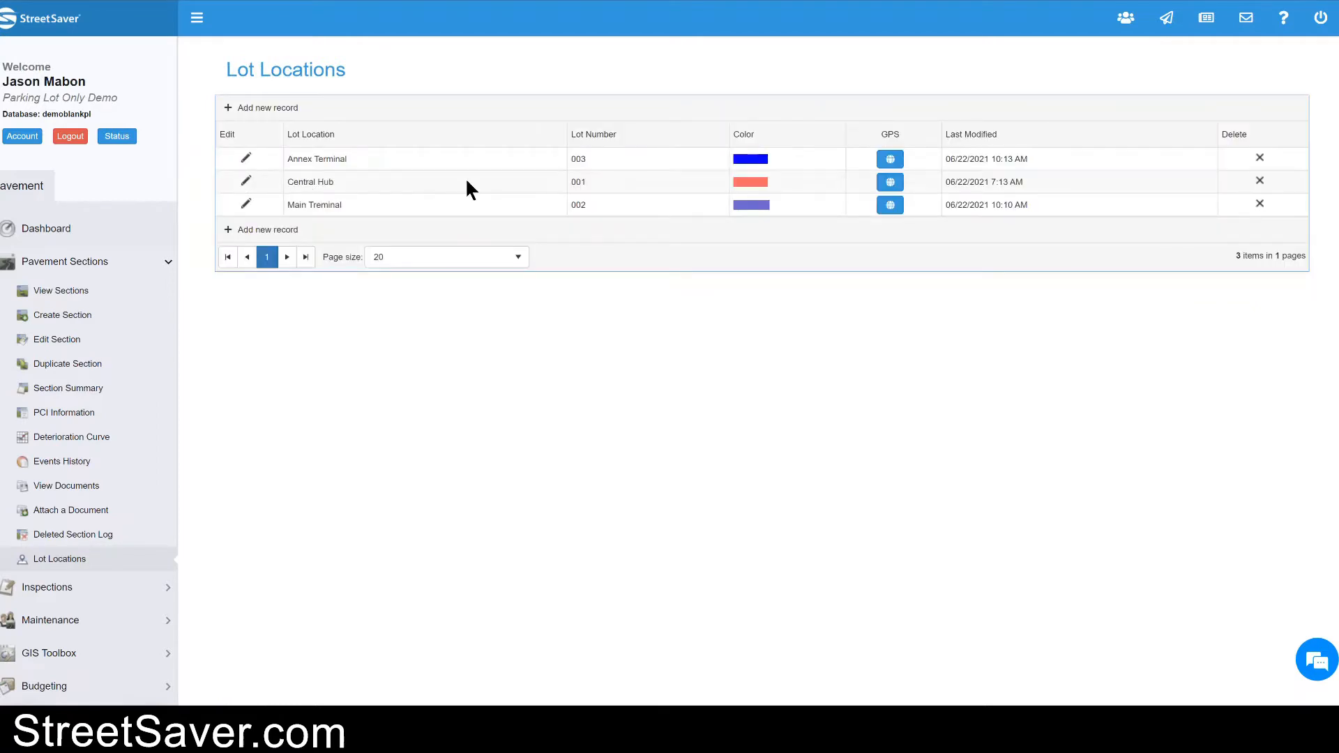
# Step: Open the GPS map for the Annex Terminal lot and compare the Central and NorthWest area views, ending on Central
pyautogui.click(881, 161)
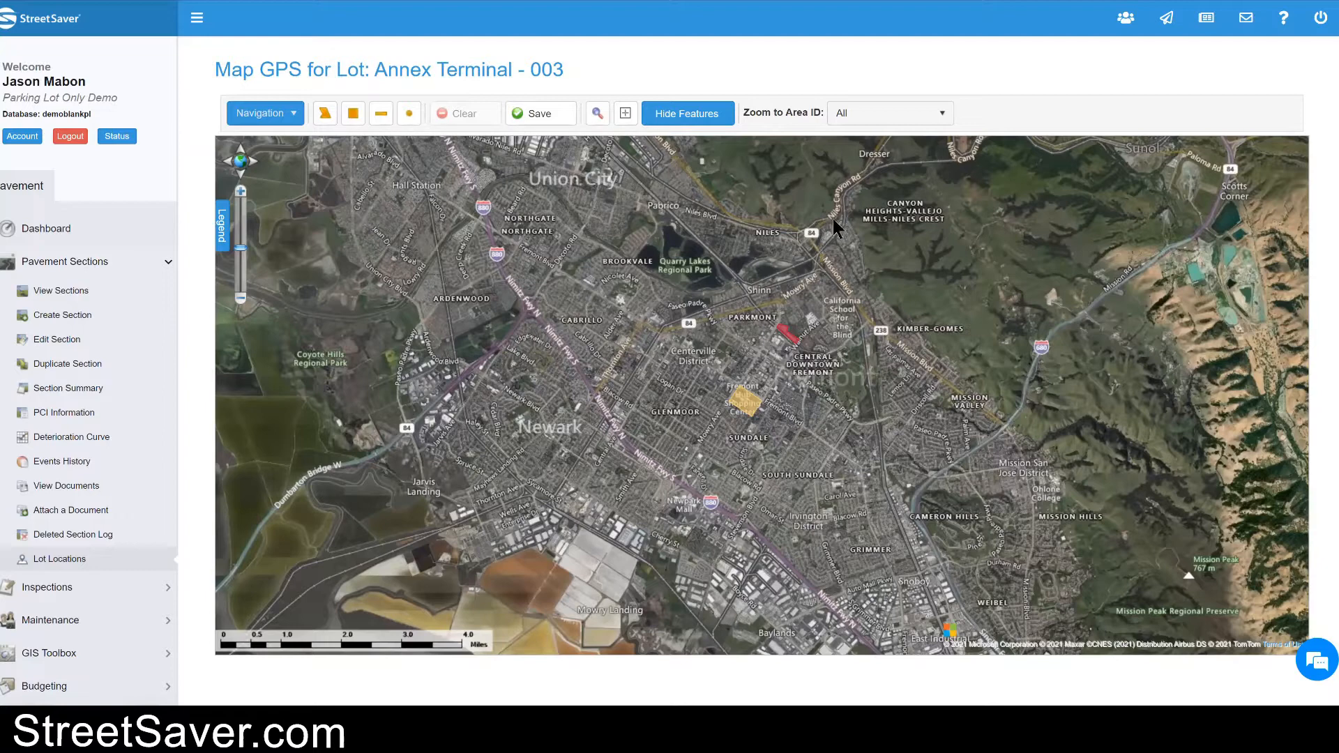
pyautogui.click(922, 115)
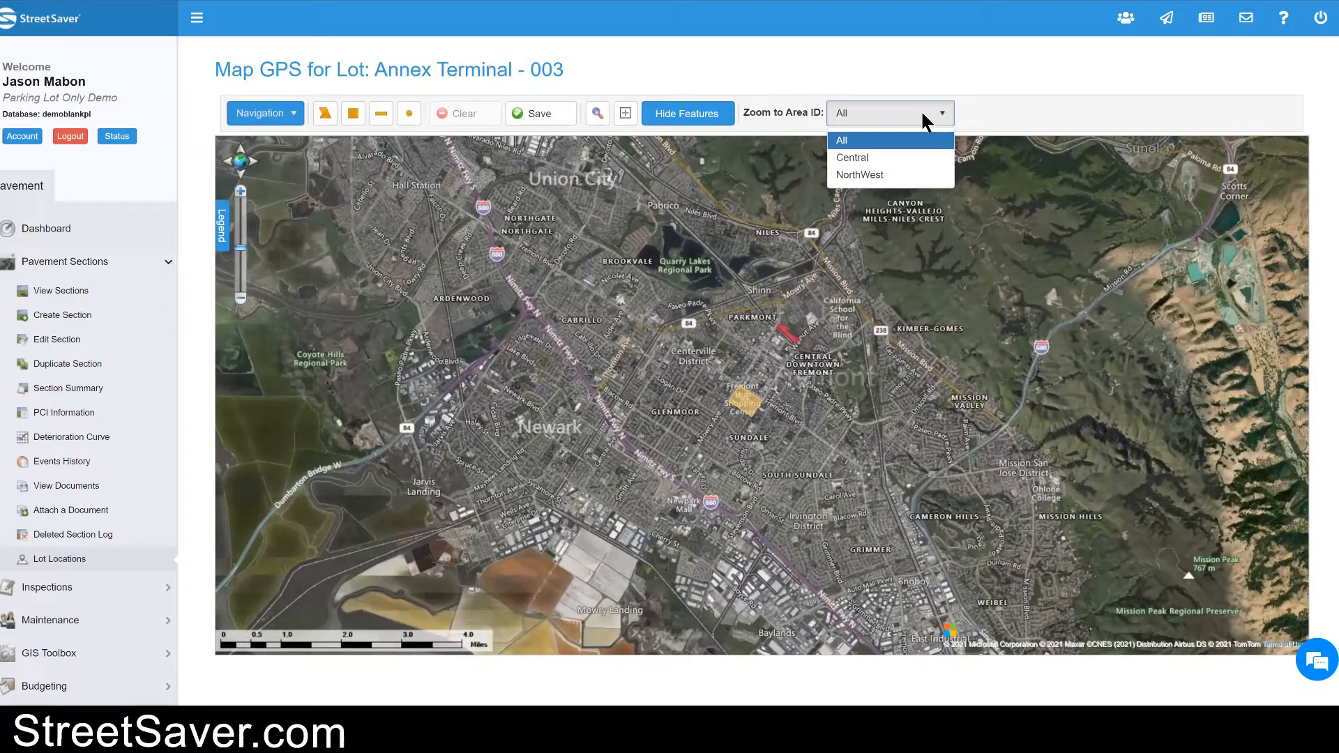
pyautogui.click(912, 156)
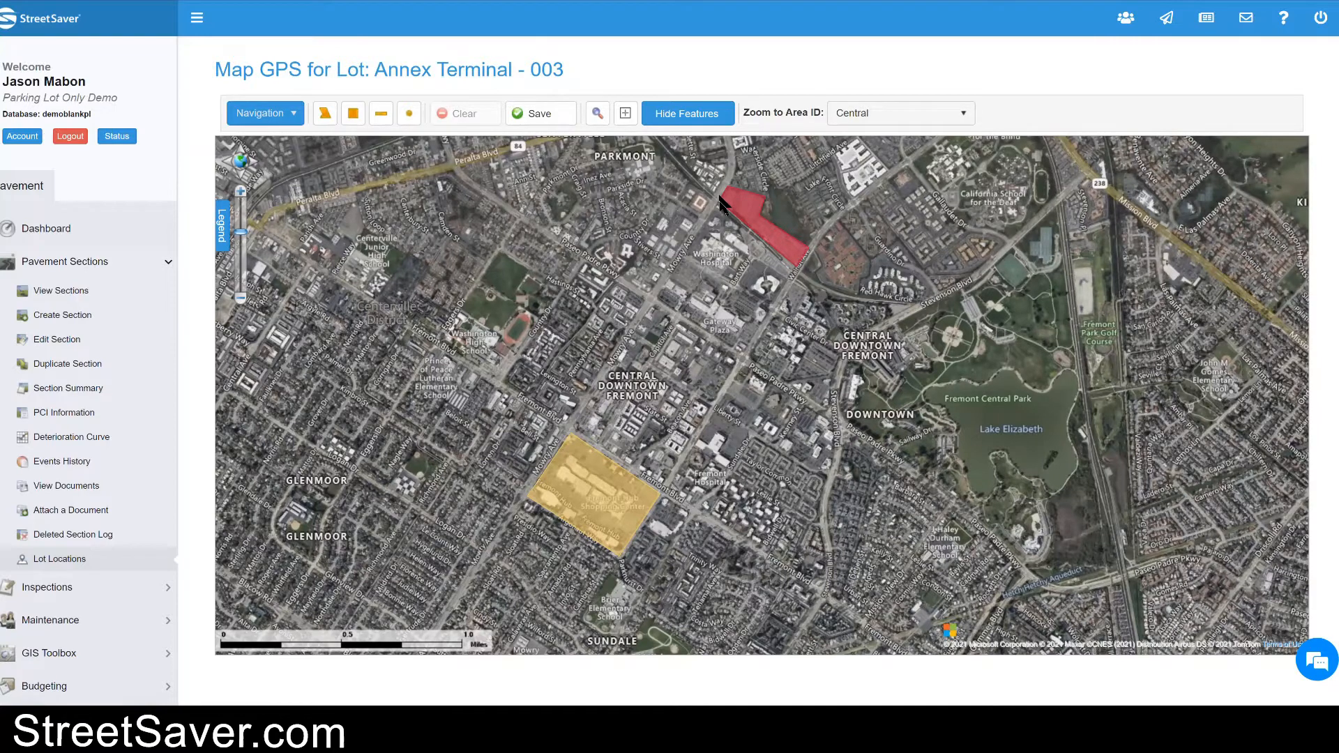
pyautogui.click(900, 115)
pyautogui.click(895, 173)
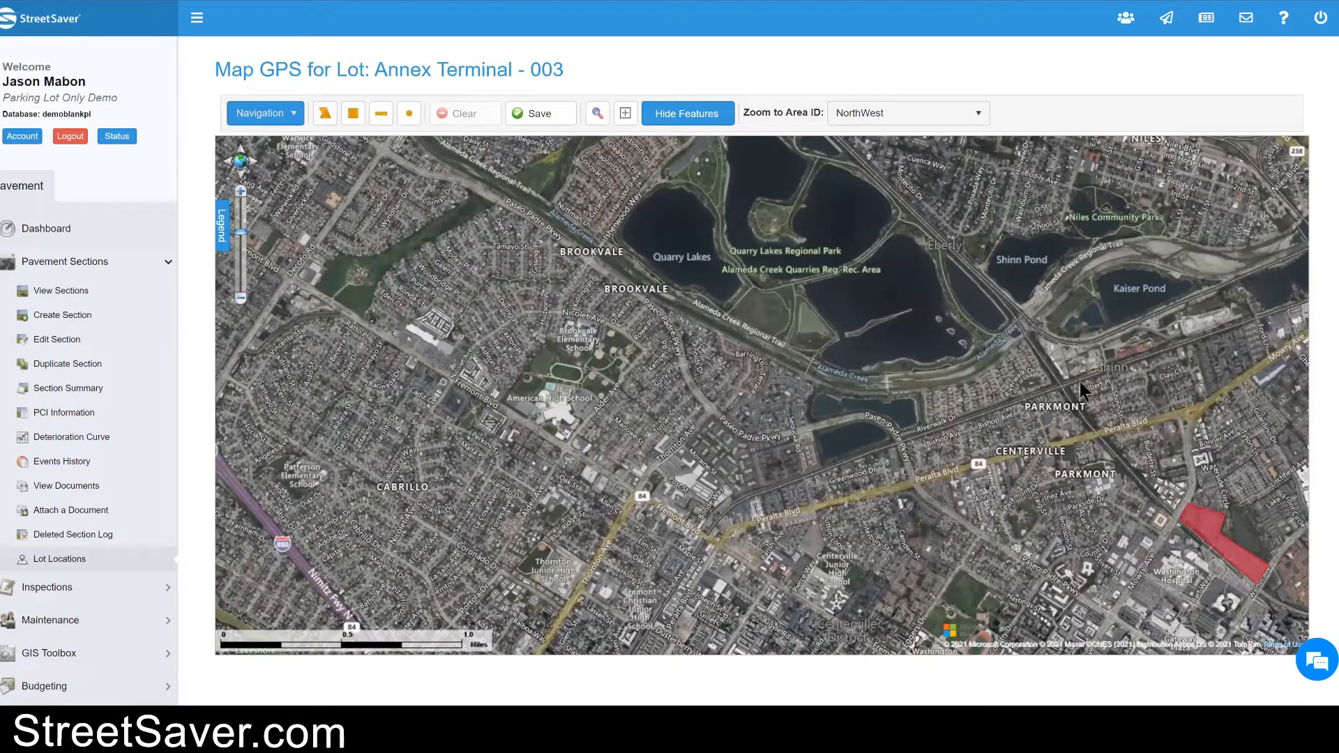
pyautogui.click(966, 114)
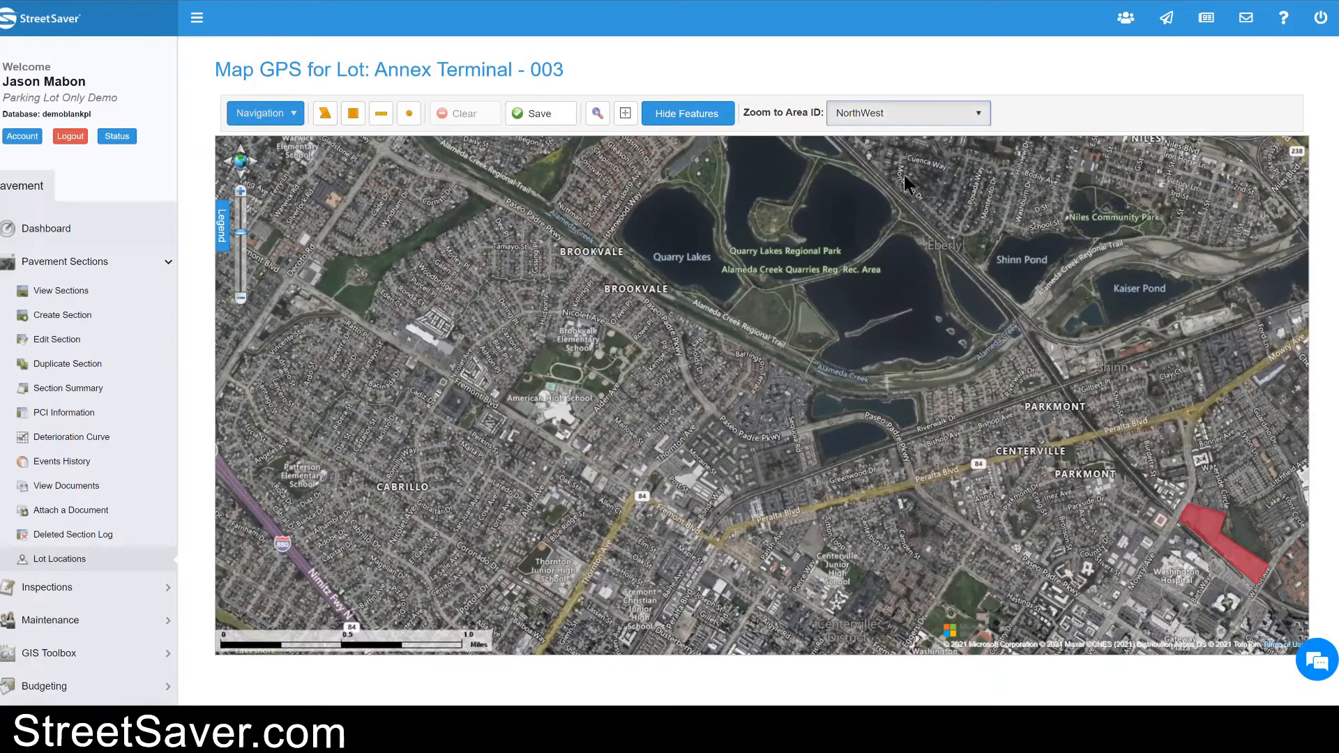
pyautogui.click(954, 158)
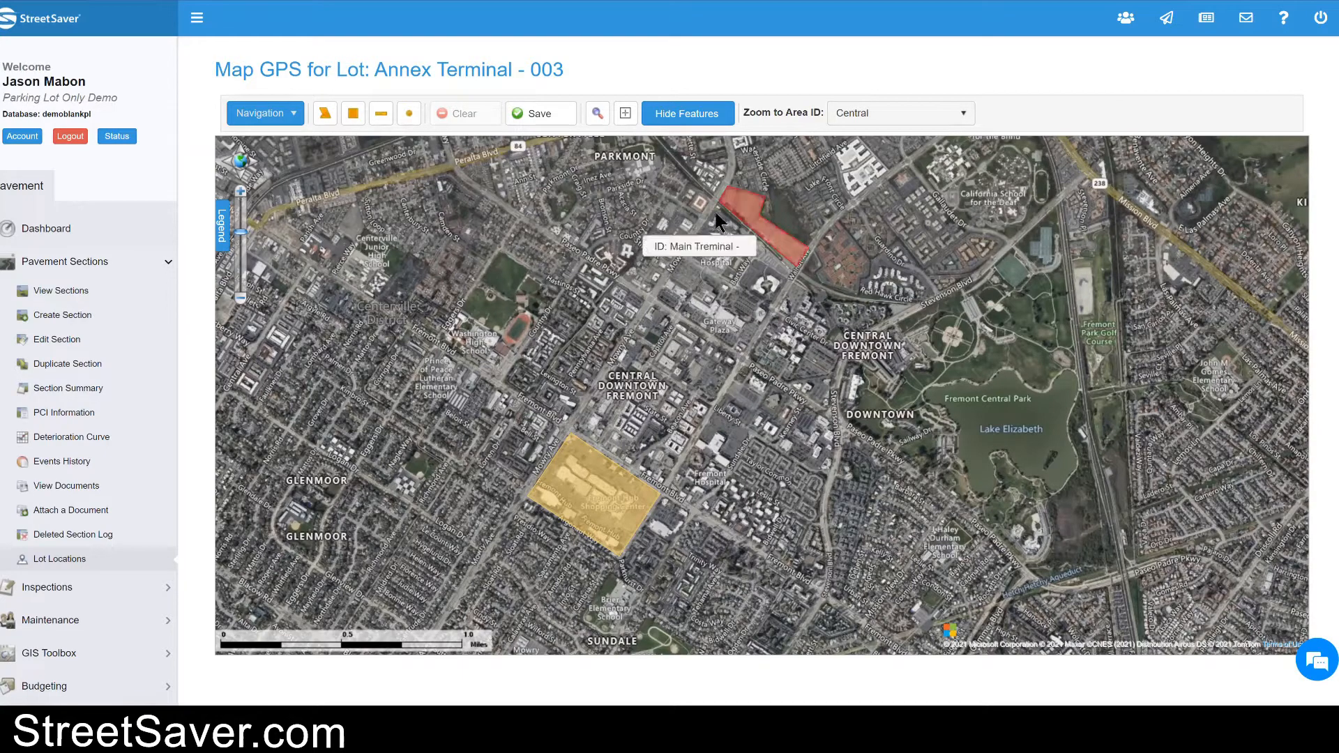
# Step: Map the Annex Terminal lot as a polygon around the parking area west of Walnut Ave, across the tracks from Main Treminal, and save it
pyautogui.moveTo(711, 214); pyautogui.dragTo(827, 294)
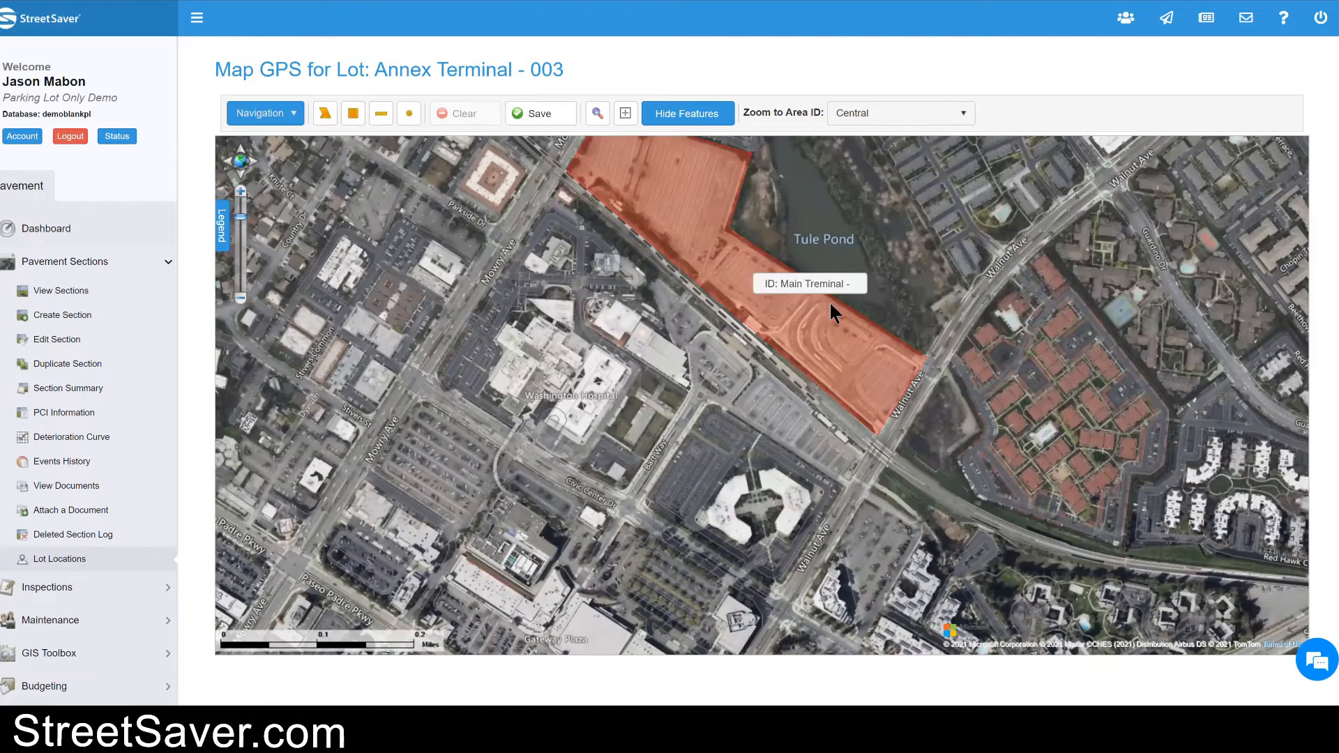
pyautogui.click(324, 115)
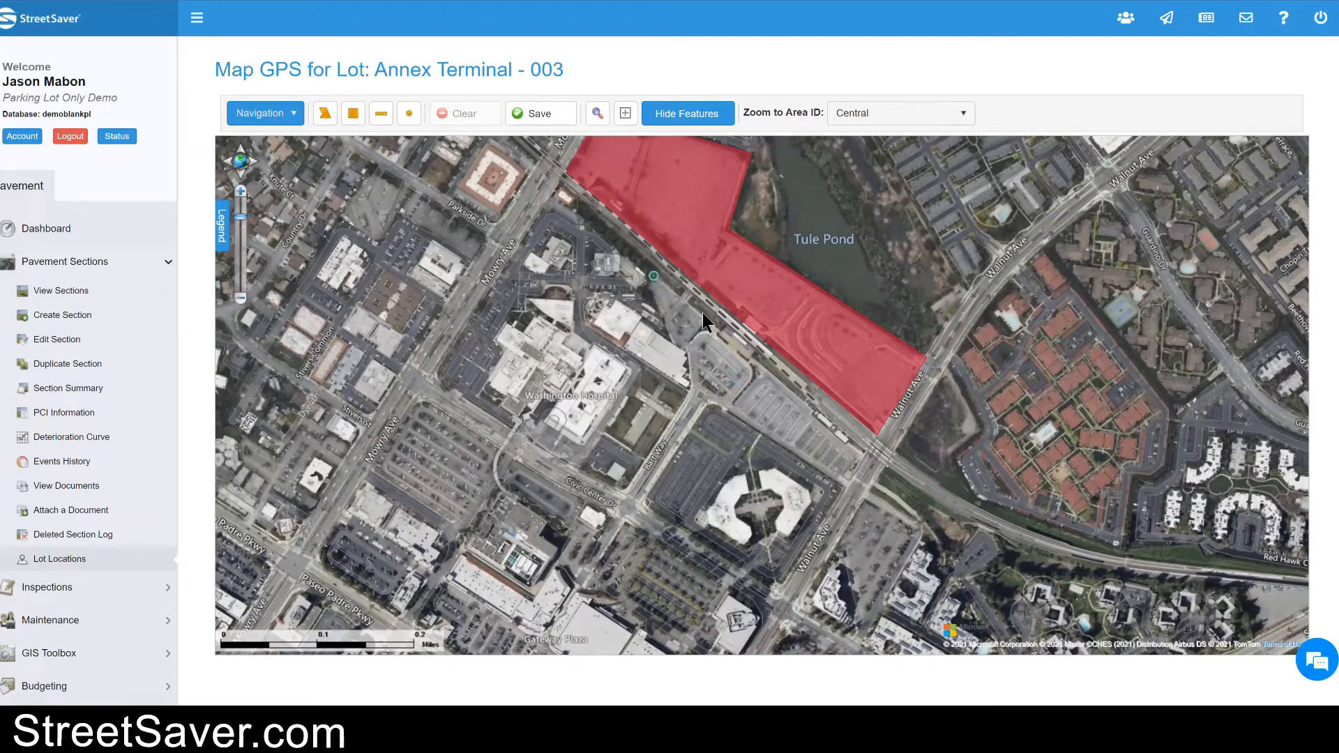
pyautogui.click(863, 456)
pyautogui.click(844, 487)
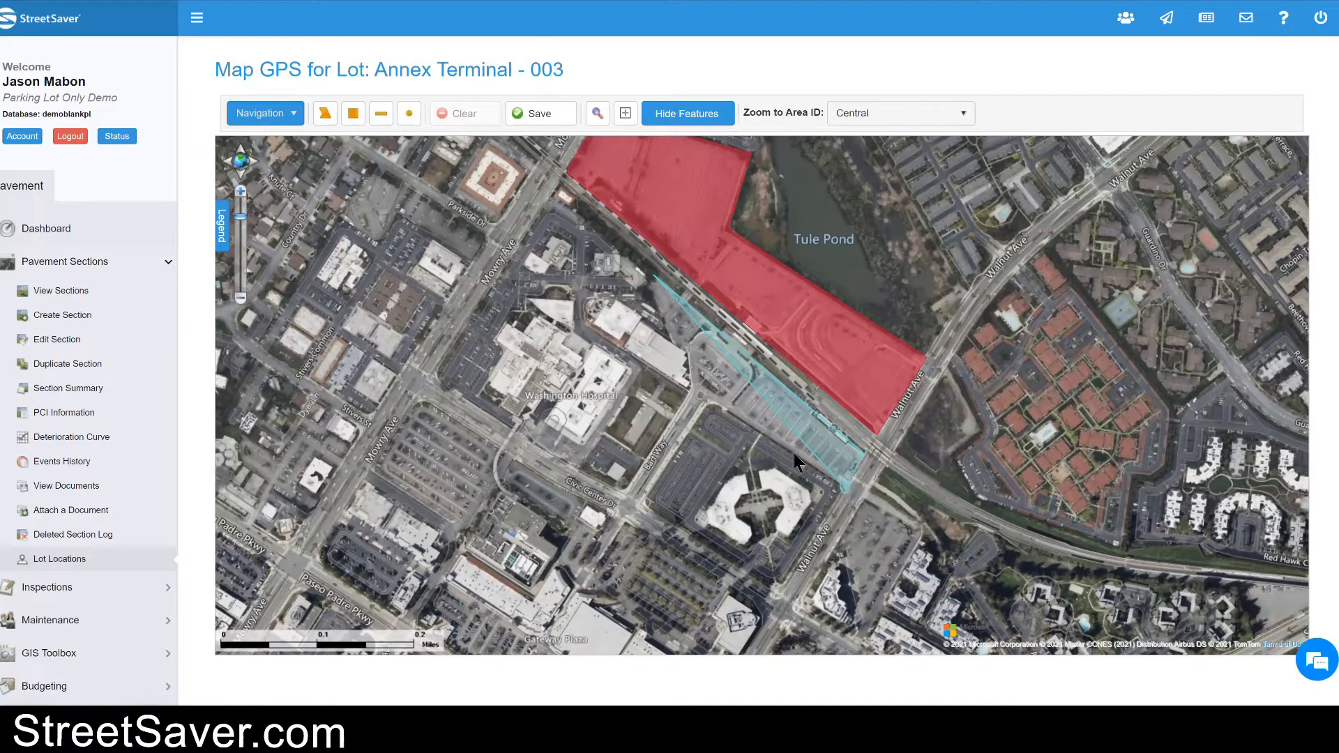
pyautogui.click(689, 383)
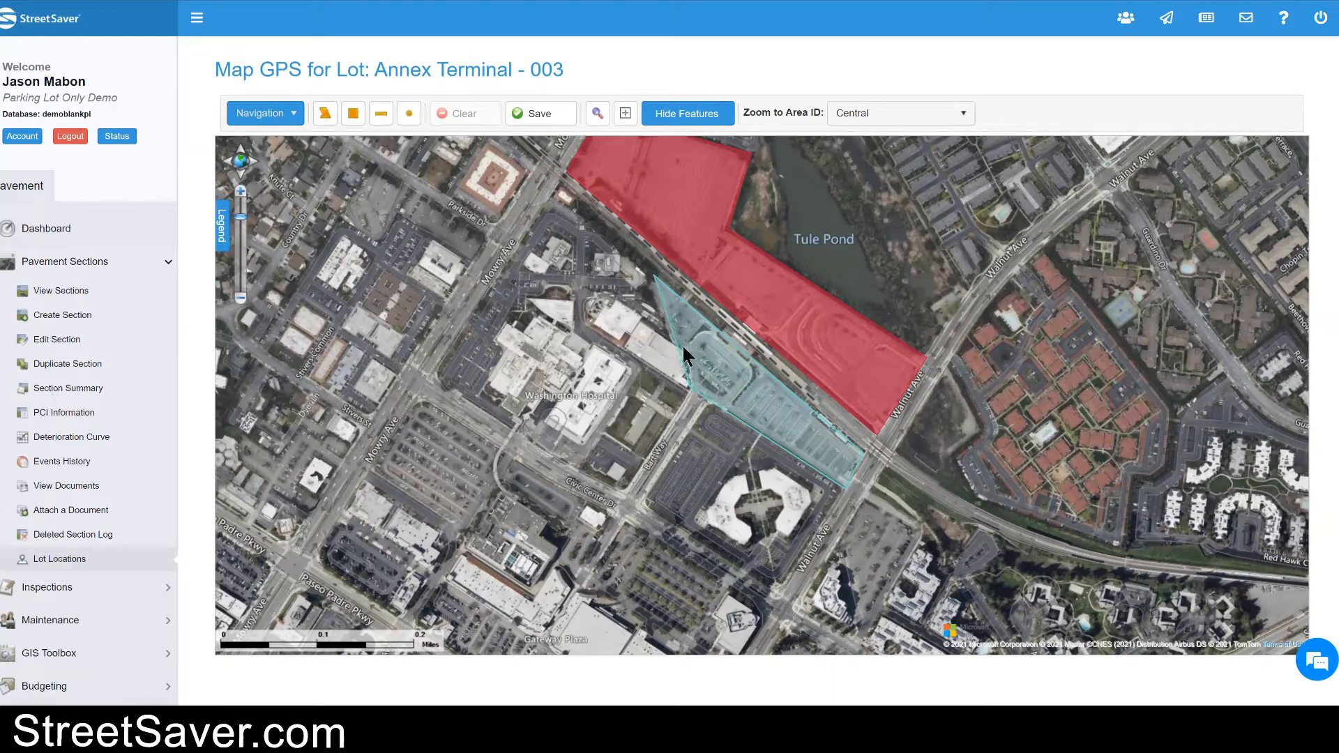
pyautogui.click(649, 283)
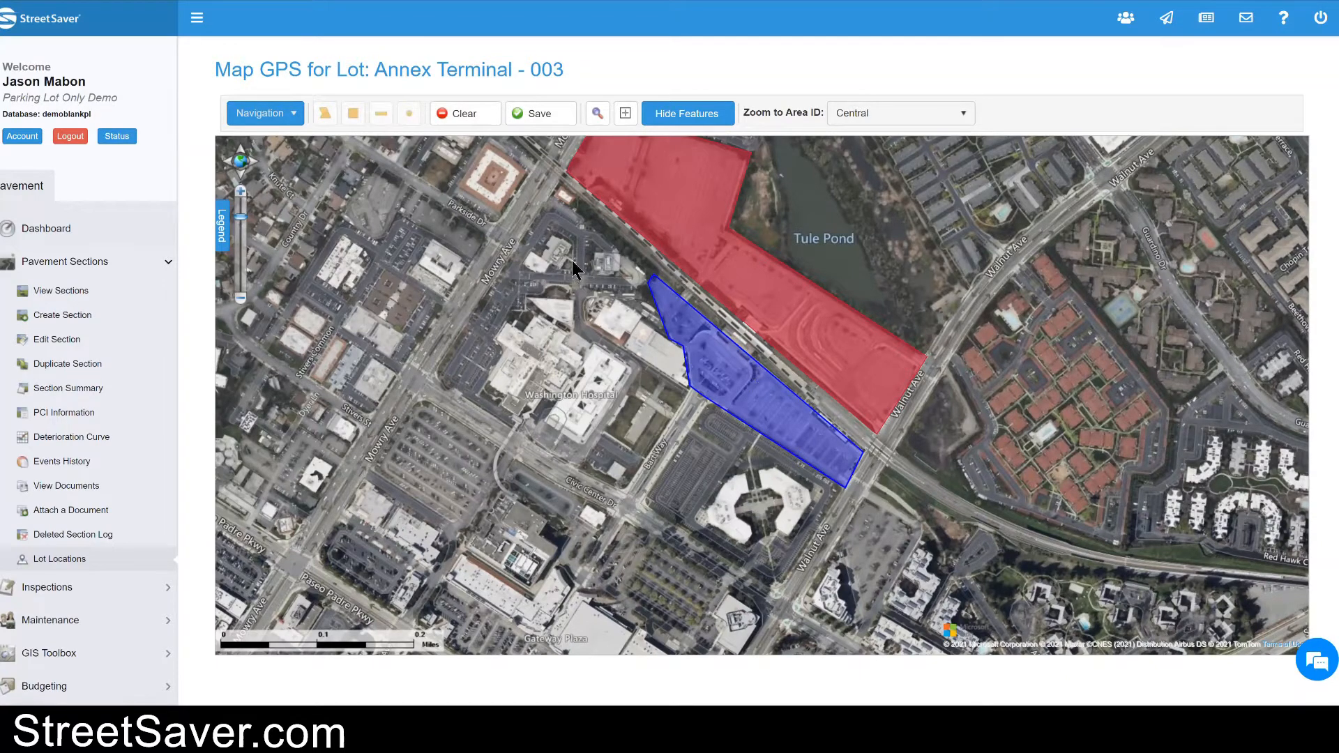
pyautogui.click(544, 116)
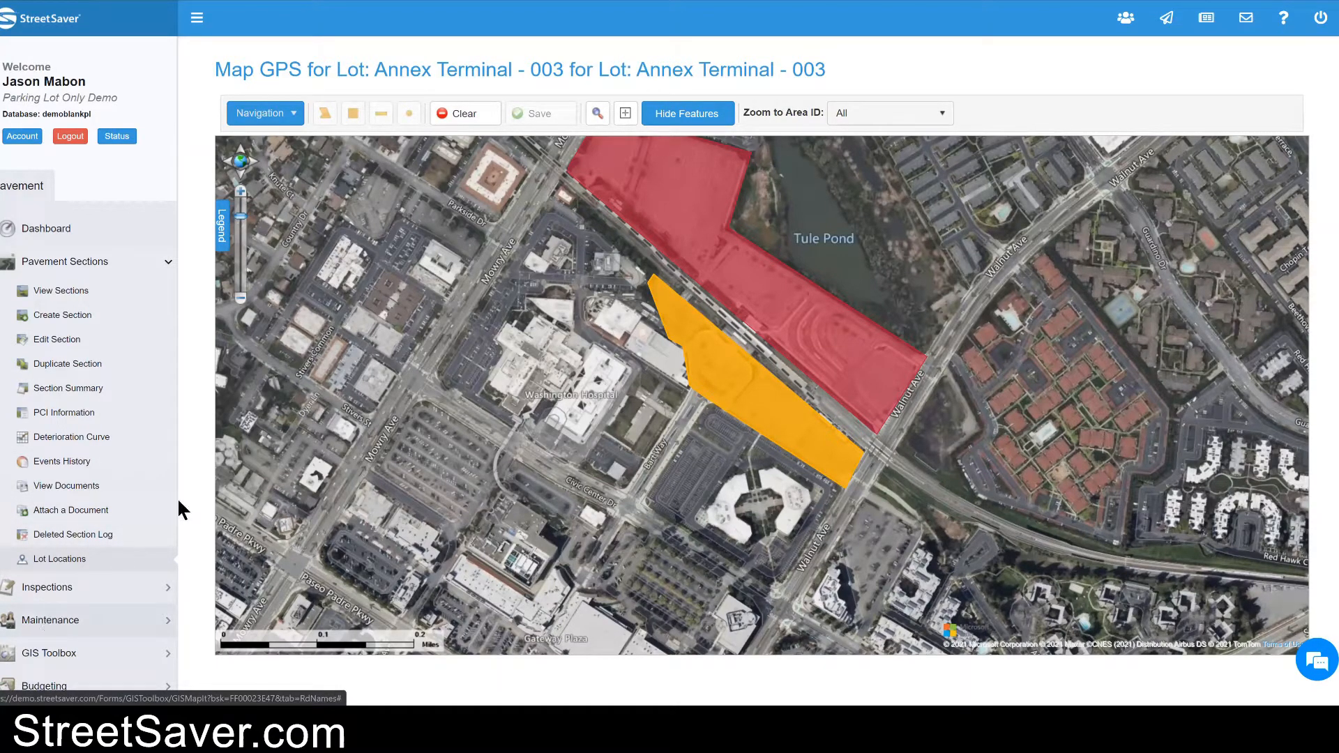
pyautogui.scroll(-1, 520, 410)
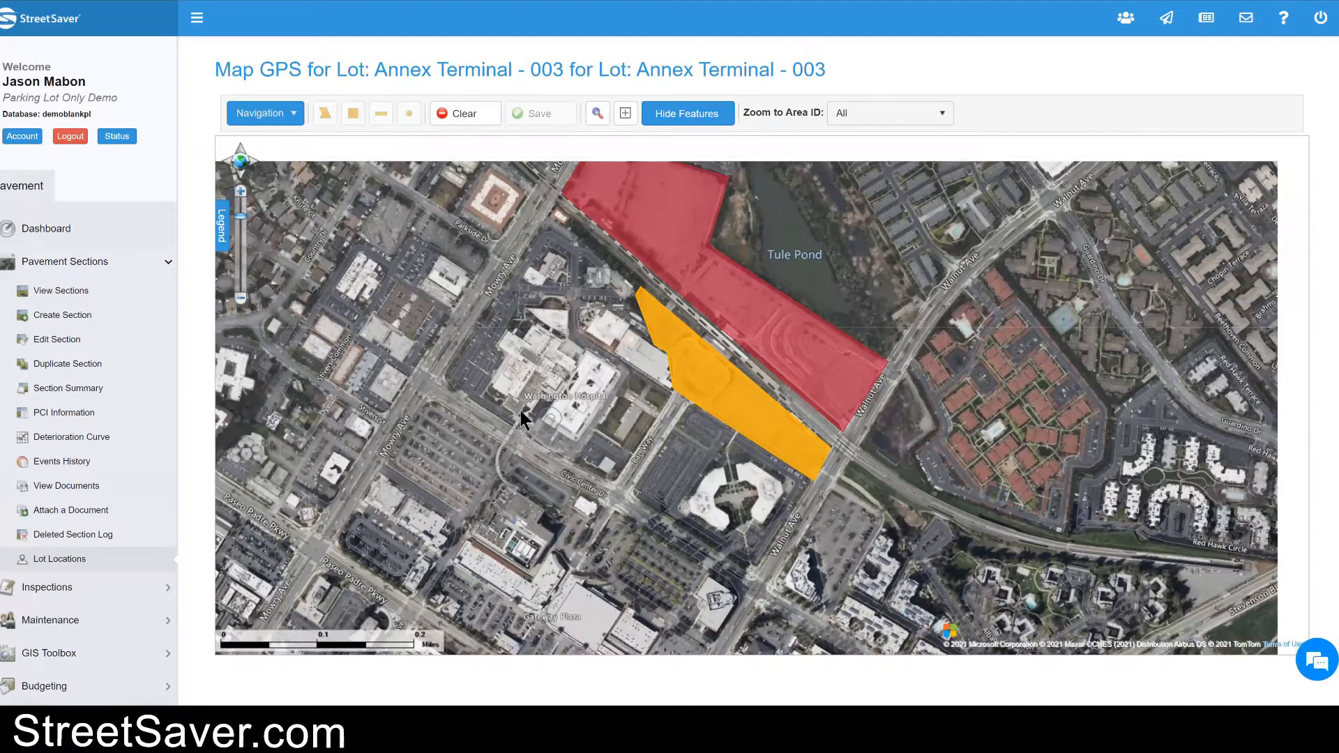
pyautogui.scroll(-1, 564, 458)
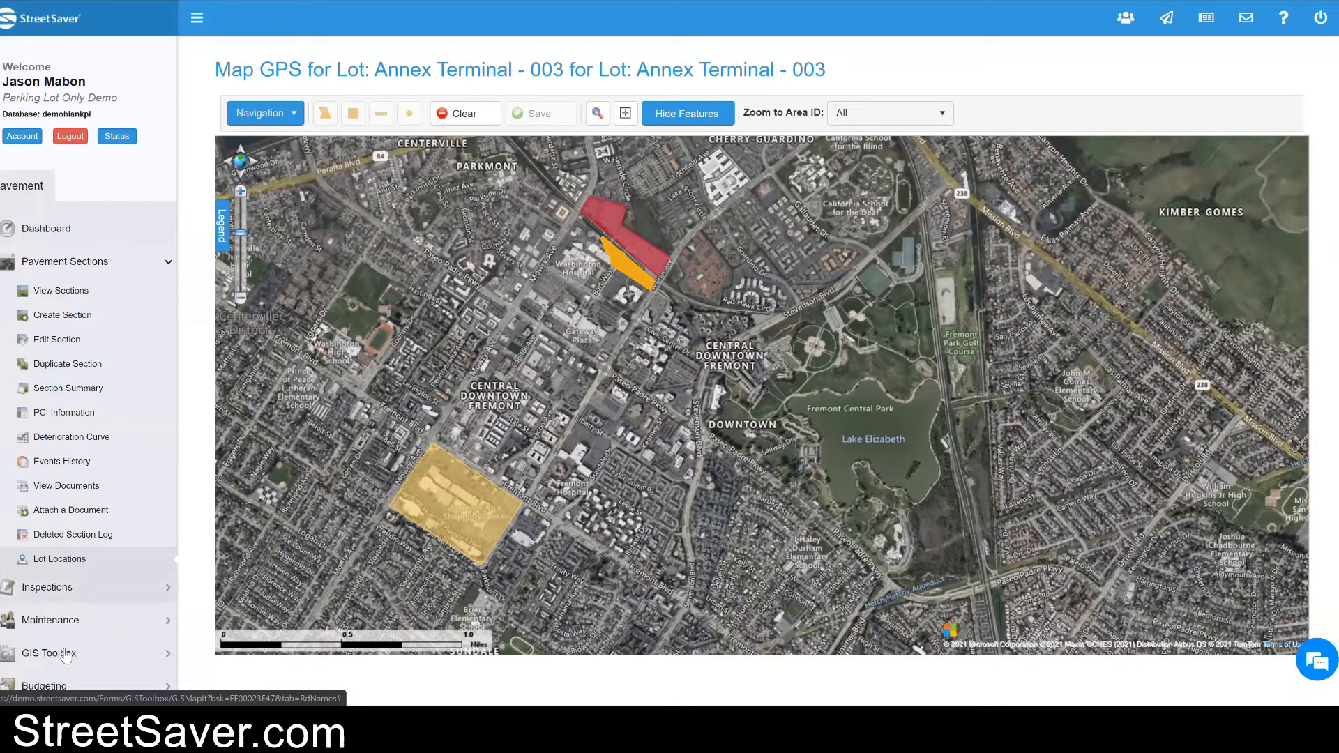
# Step: Open section 001 of lot CENTHUB for editing from the list of pavement sections
pyautogui.click(75, 297)
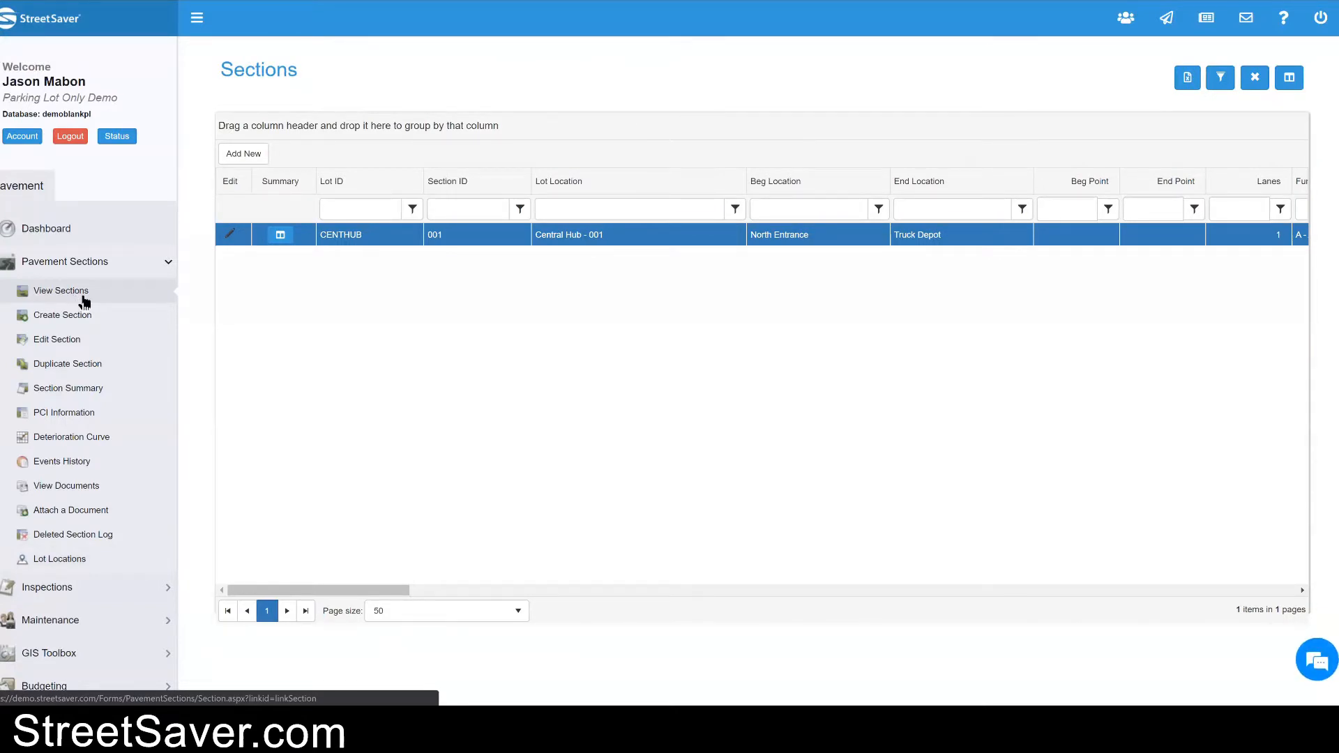
pyautogui.click(474, 236)
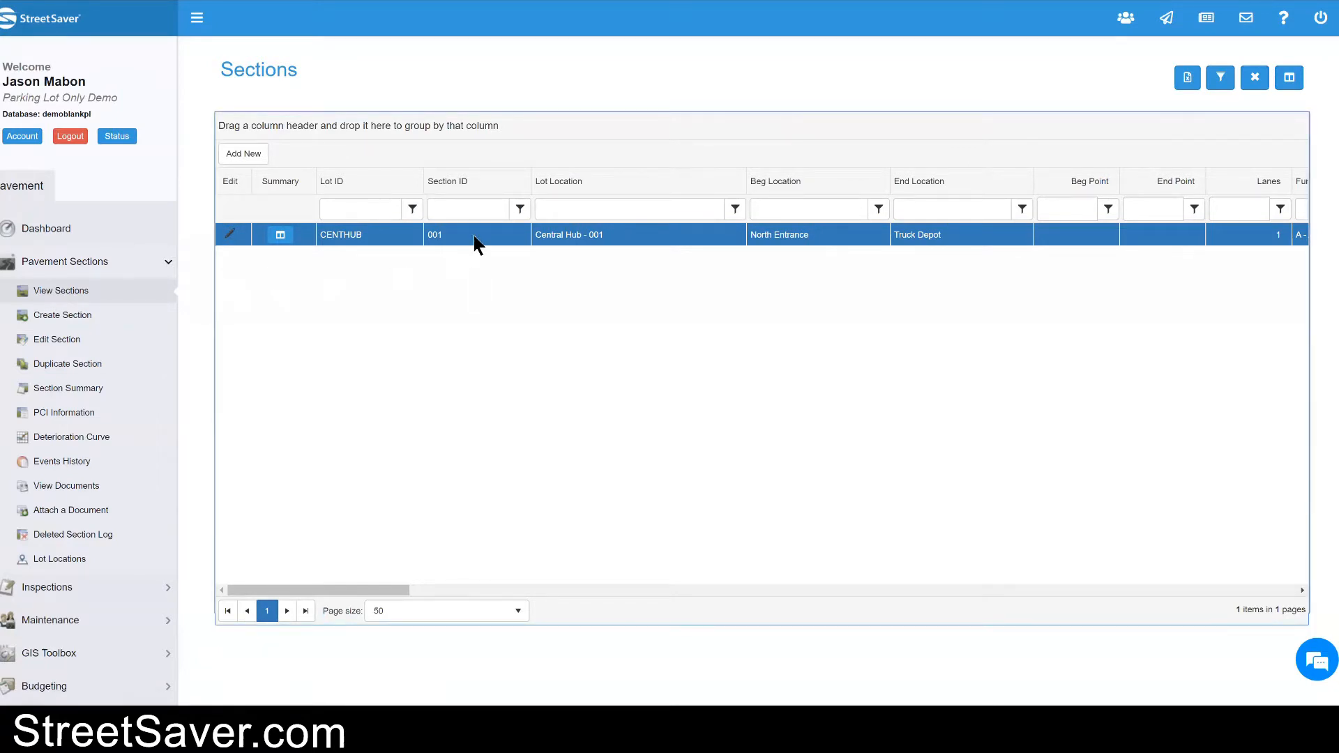
pyautogui.doubleClick(474, 236)
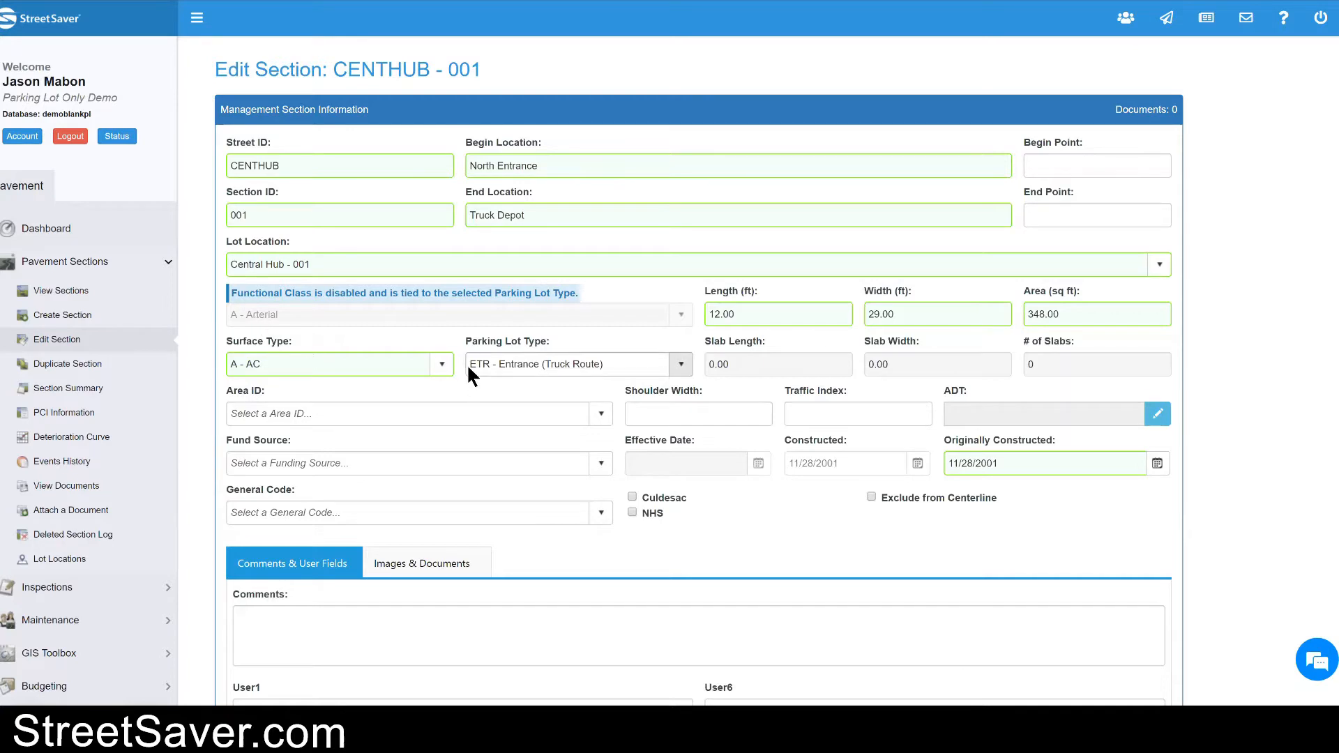
# Step: Try the parking lot type EnTR - Entrance (non-Truck Route) on the CENTHUB section, review the form, and discard the unsaved changes
pyautogui.click(681, 364)
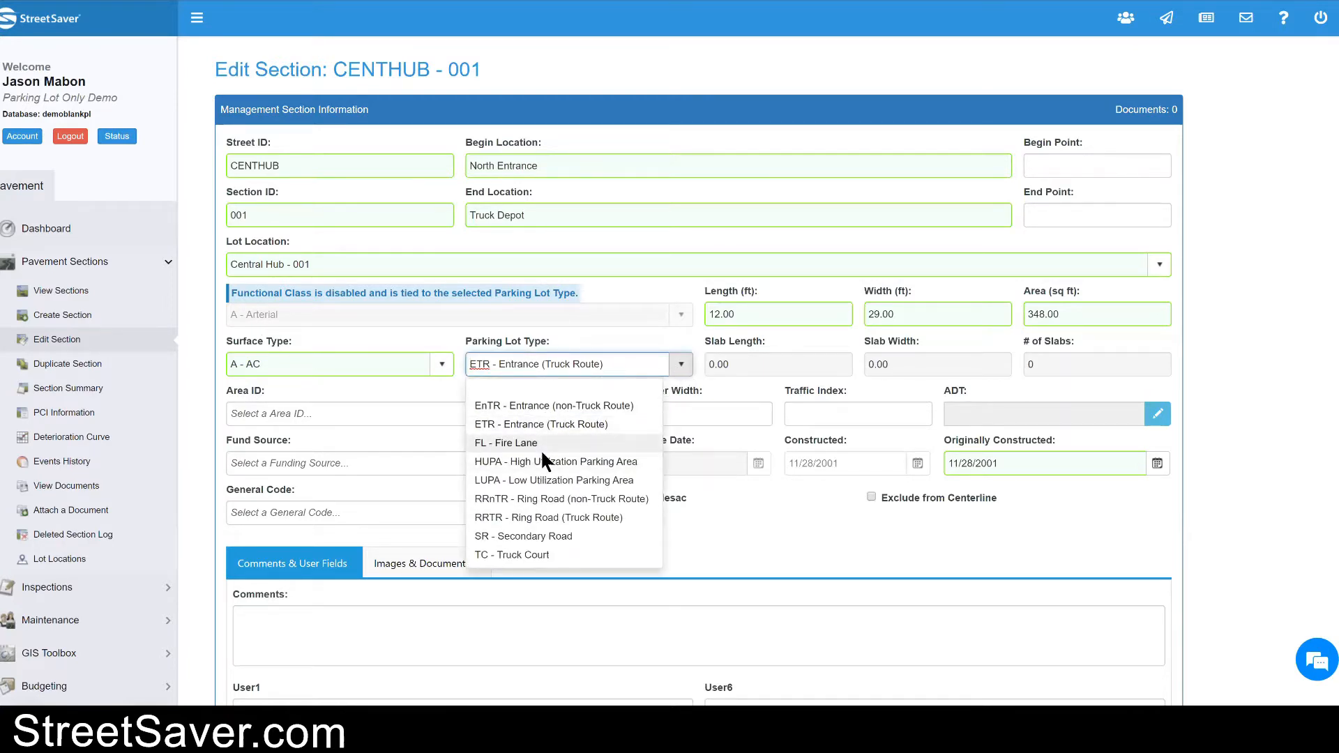
pyautogui.click(547, 406)
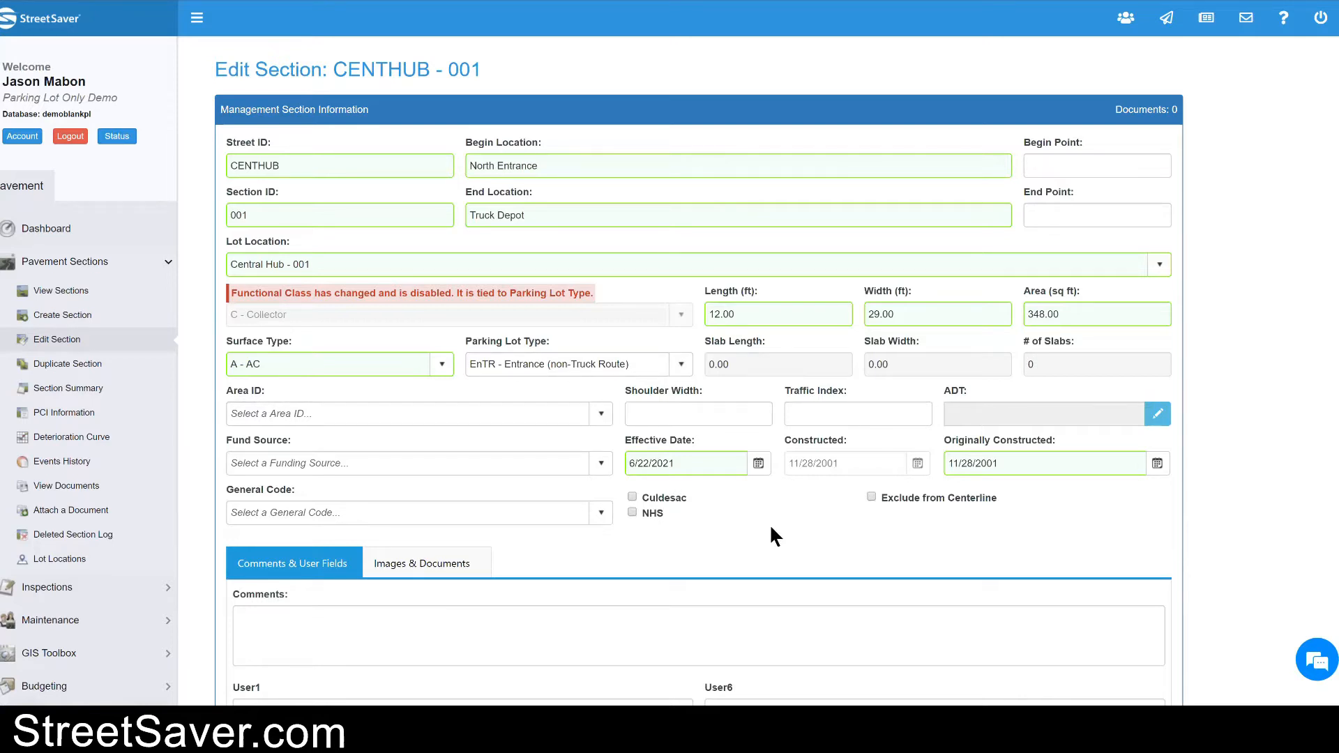
pyautogui.scroll(-2, 772, 530)
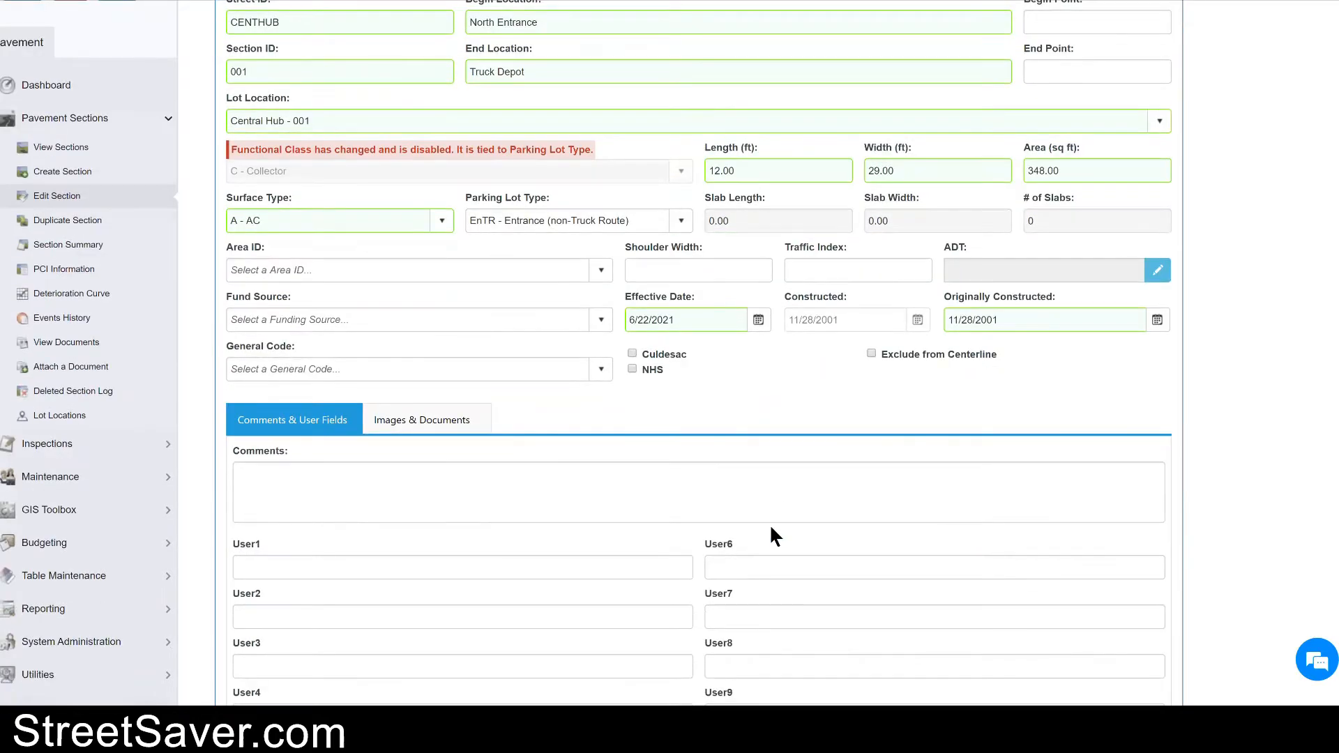
pyautogui.scroll(-3, 781, 537)
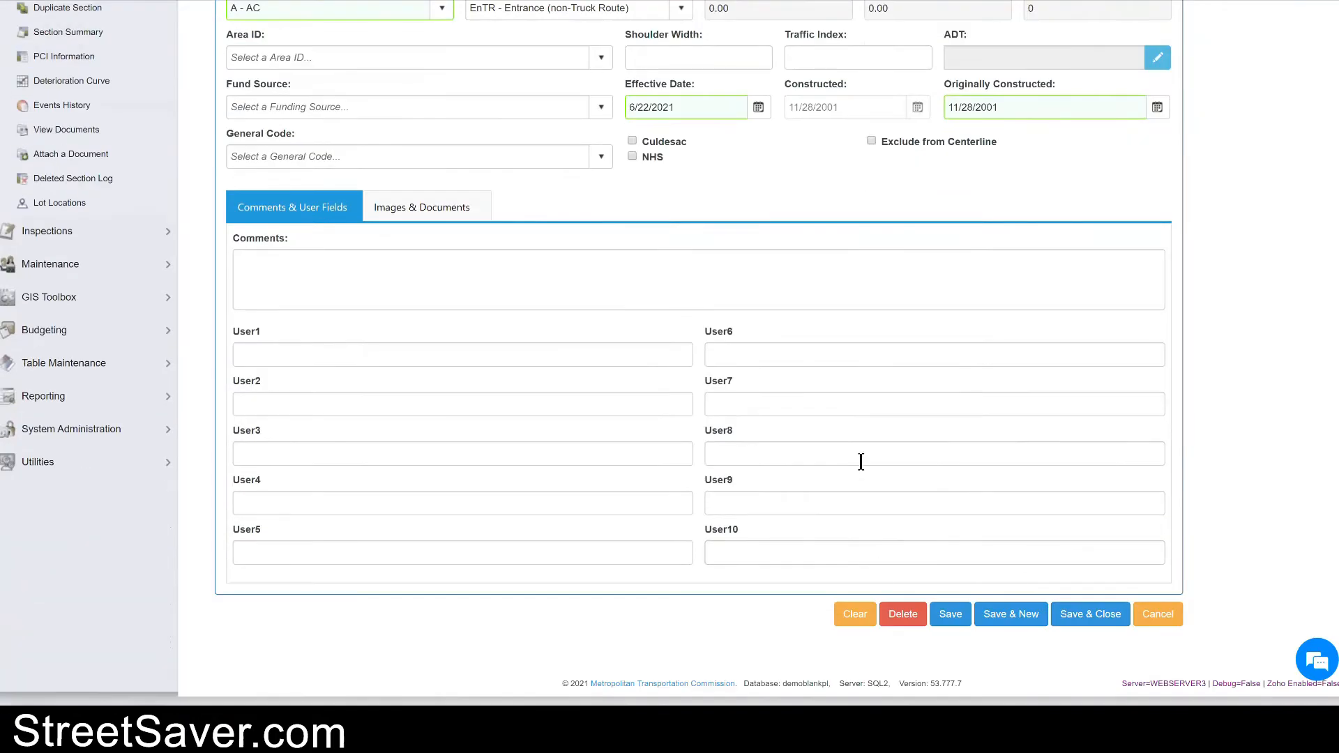
pyautogui.scroll(3, 861, 462)
pyautogui.scroll(2, 860, 461)
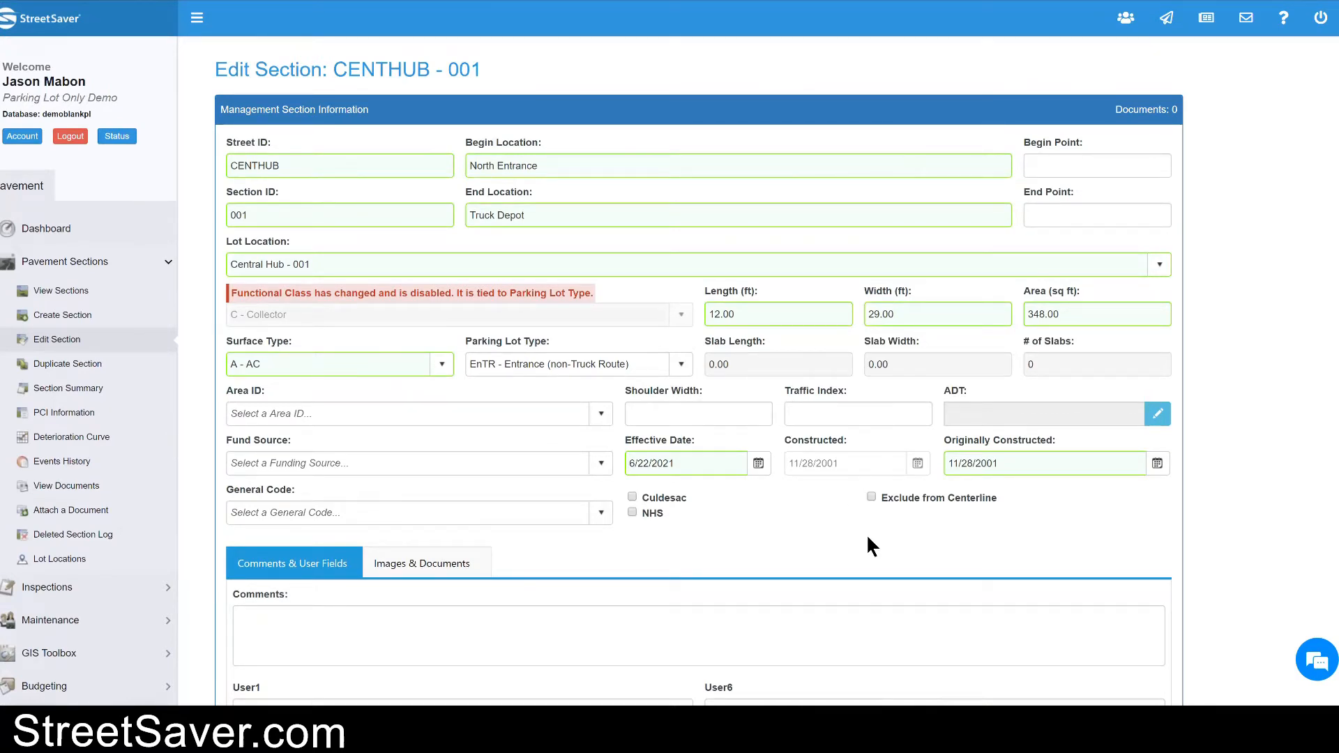
pyautogui.scroll(-3, 868, 546)
pyautogui.scroll(-2, 920, 579)
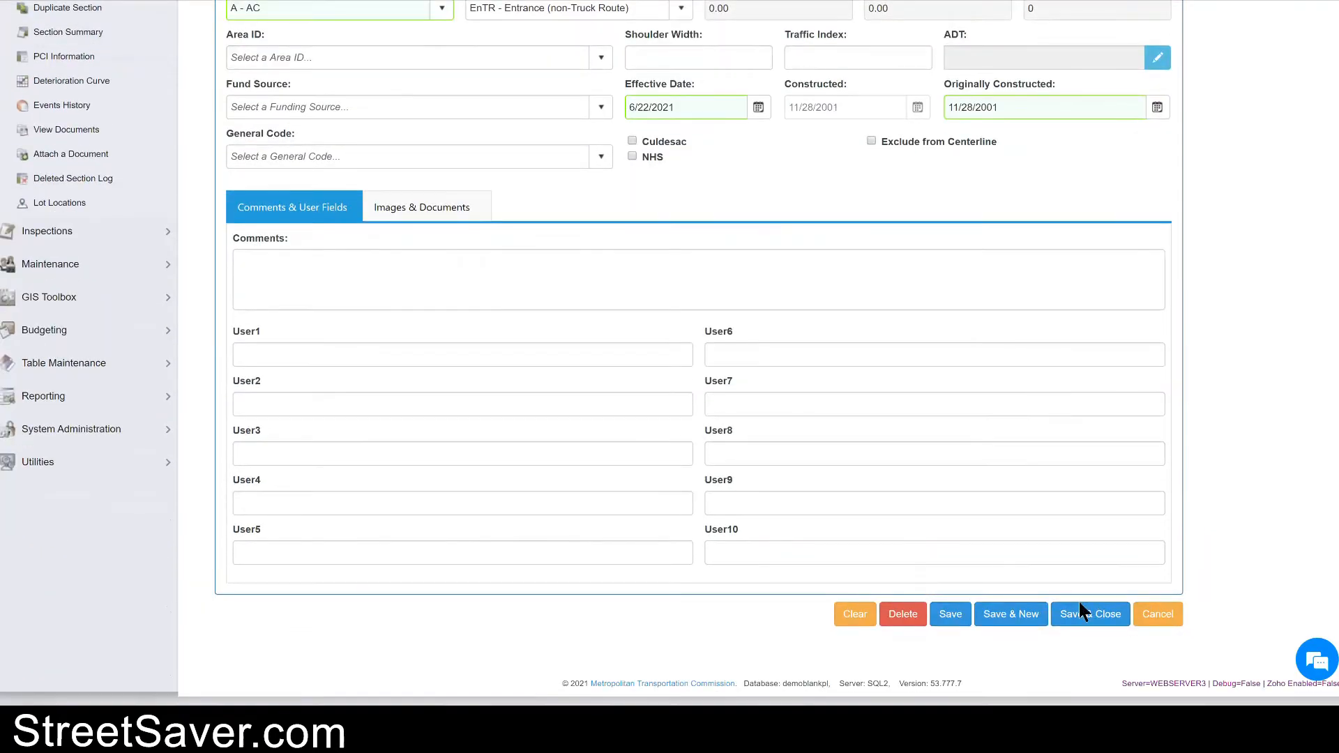
pyautogui.click(1154, 615)
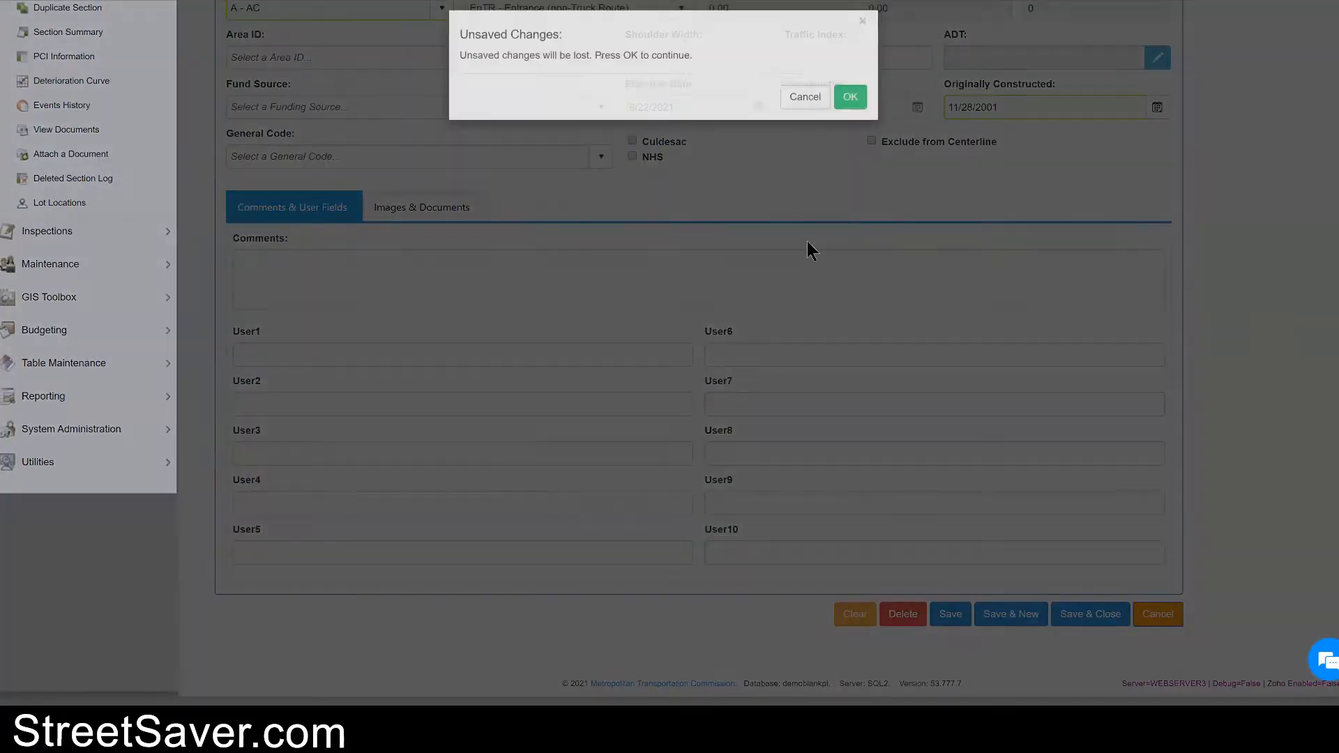
pyautogui.click(848, 110)
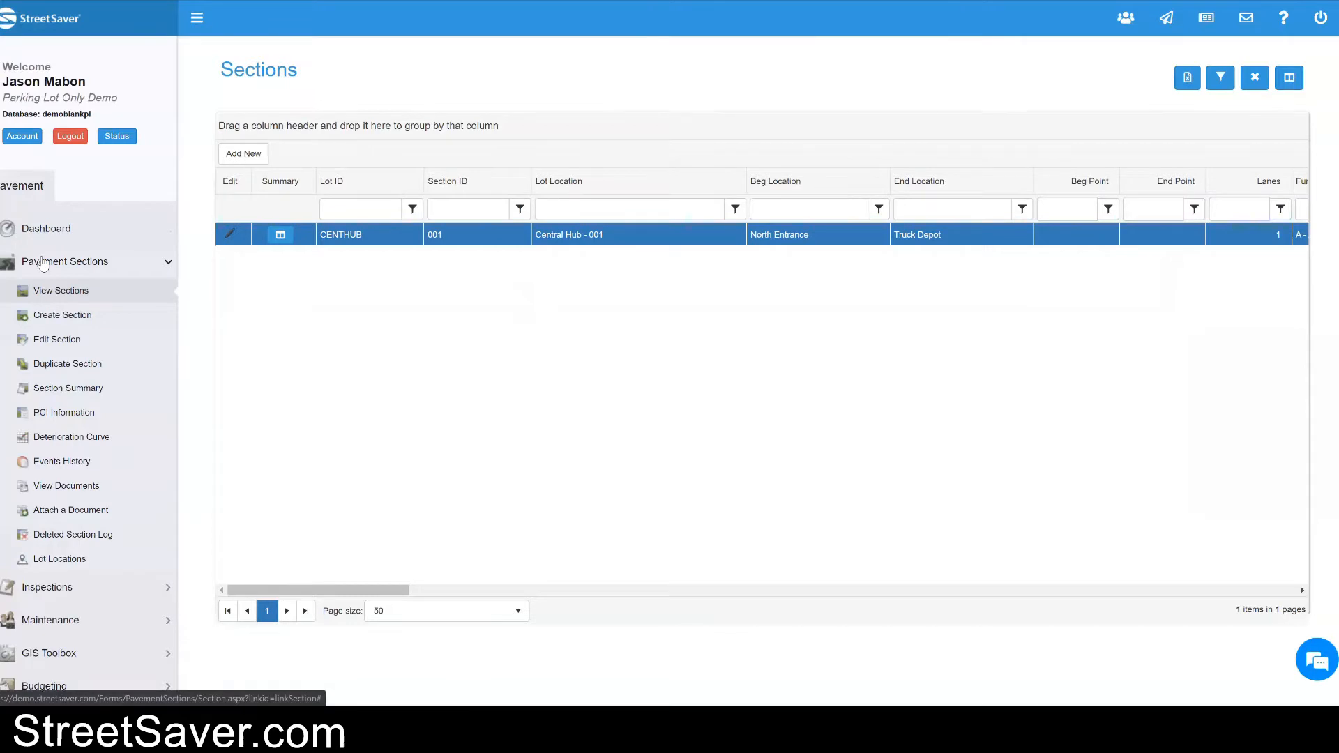
# Step: Open the Parking Lot Link page of the GIS Toolbox with its section data and map
pyautogui.click(44, 263)
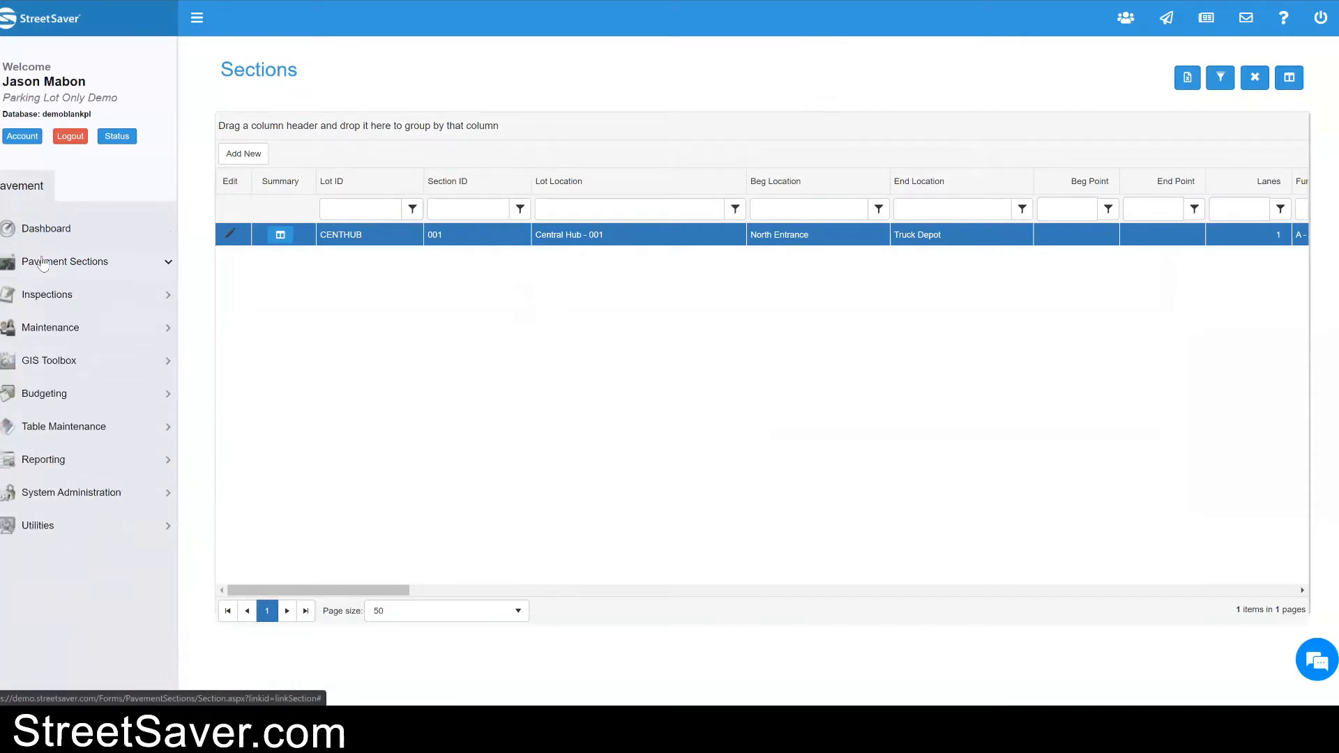
pyautogui.click(43, 262)
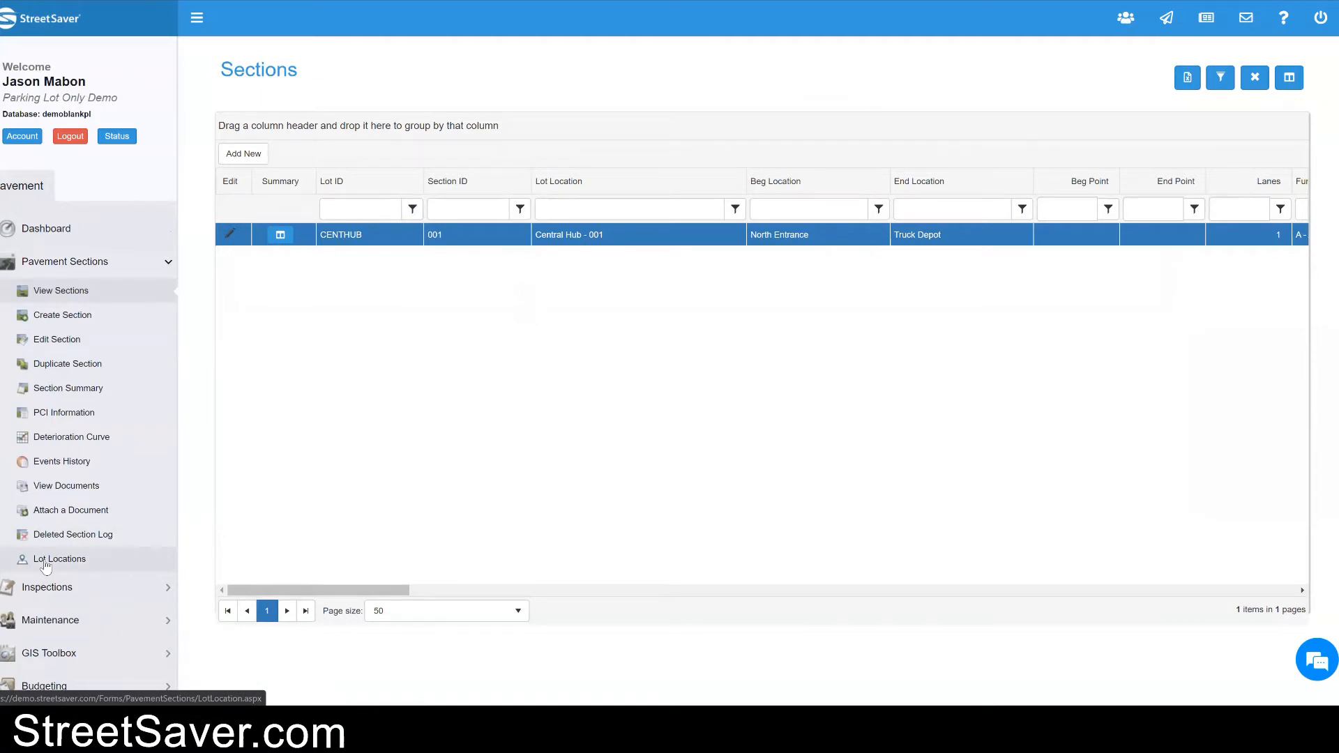
pyautogui.click(52, 262)
pyautogui.click(49, 361)
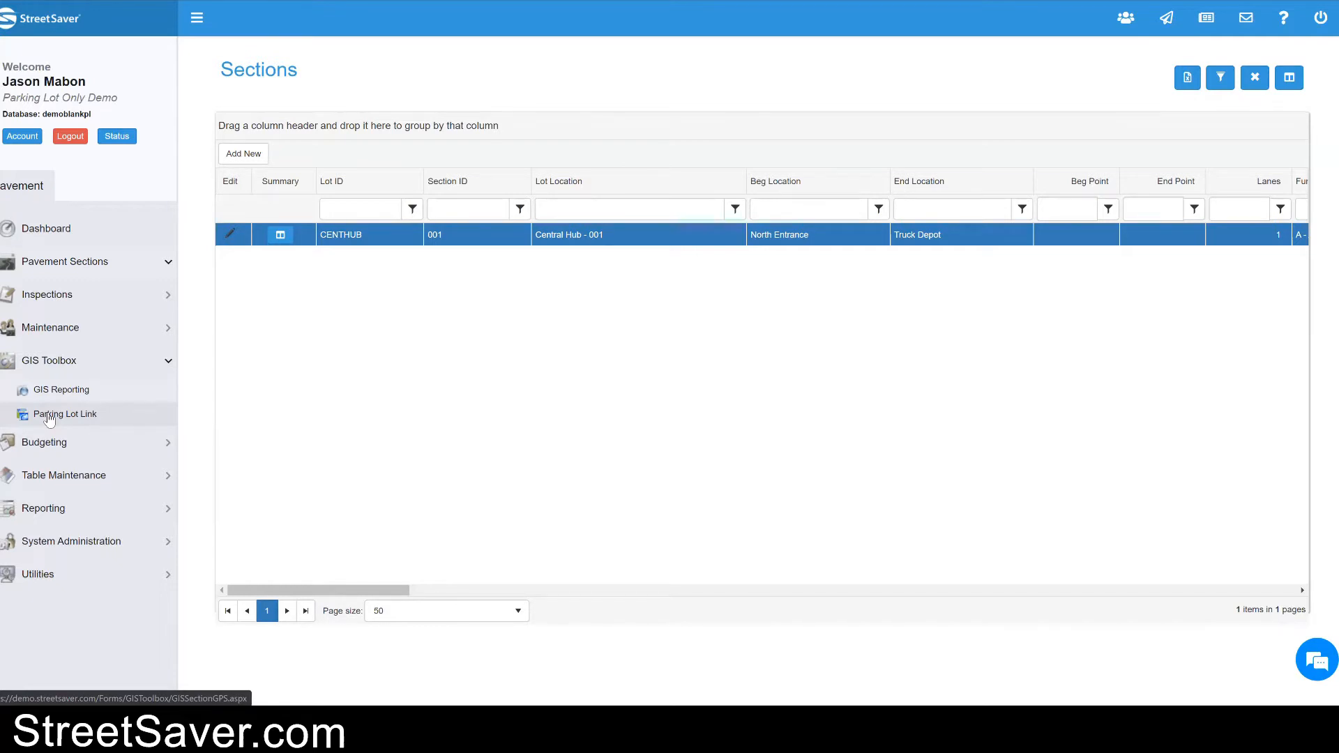
pyautogui.click(49, 416)
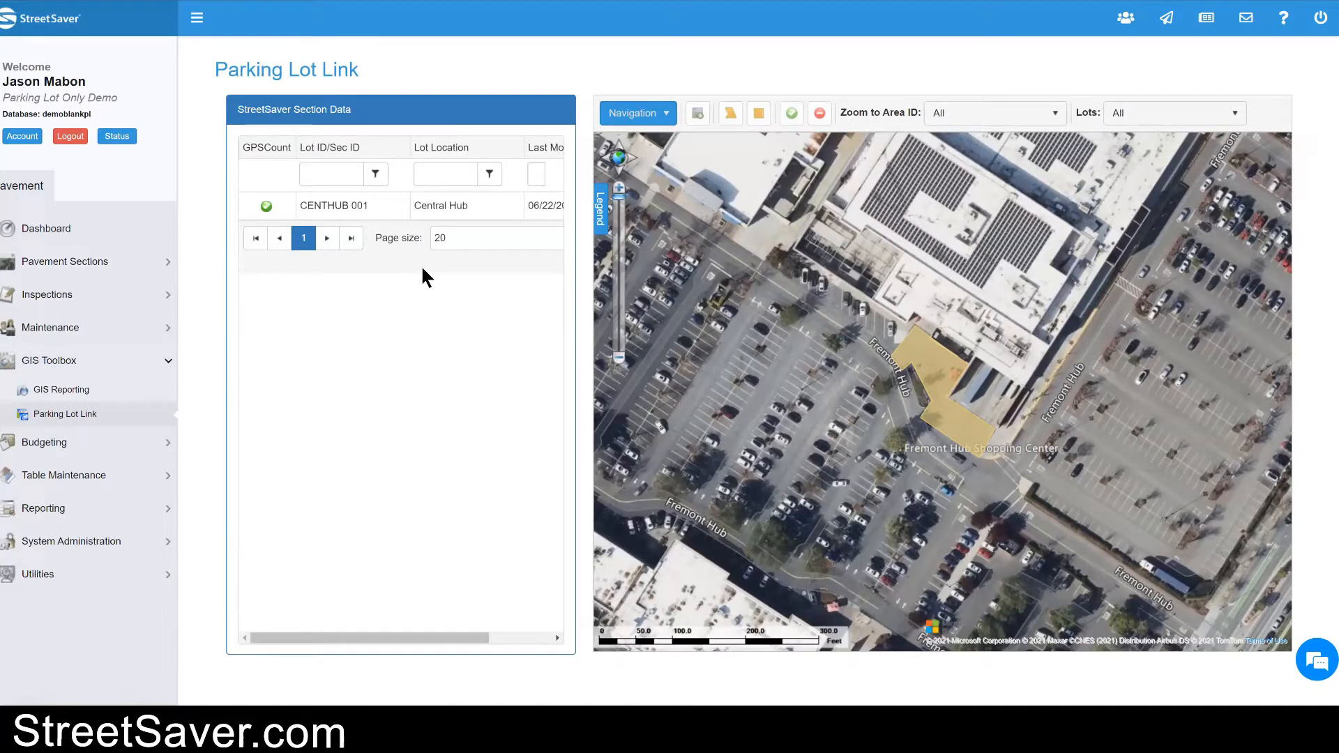
# Step: Select section CENTHUB 001 in the section data and zoom the map to the Central area ID
pyautogui.click(339, 205)
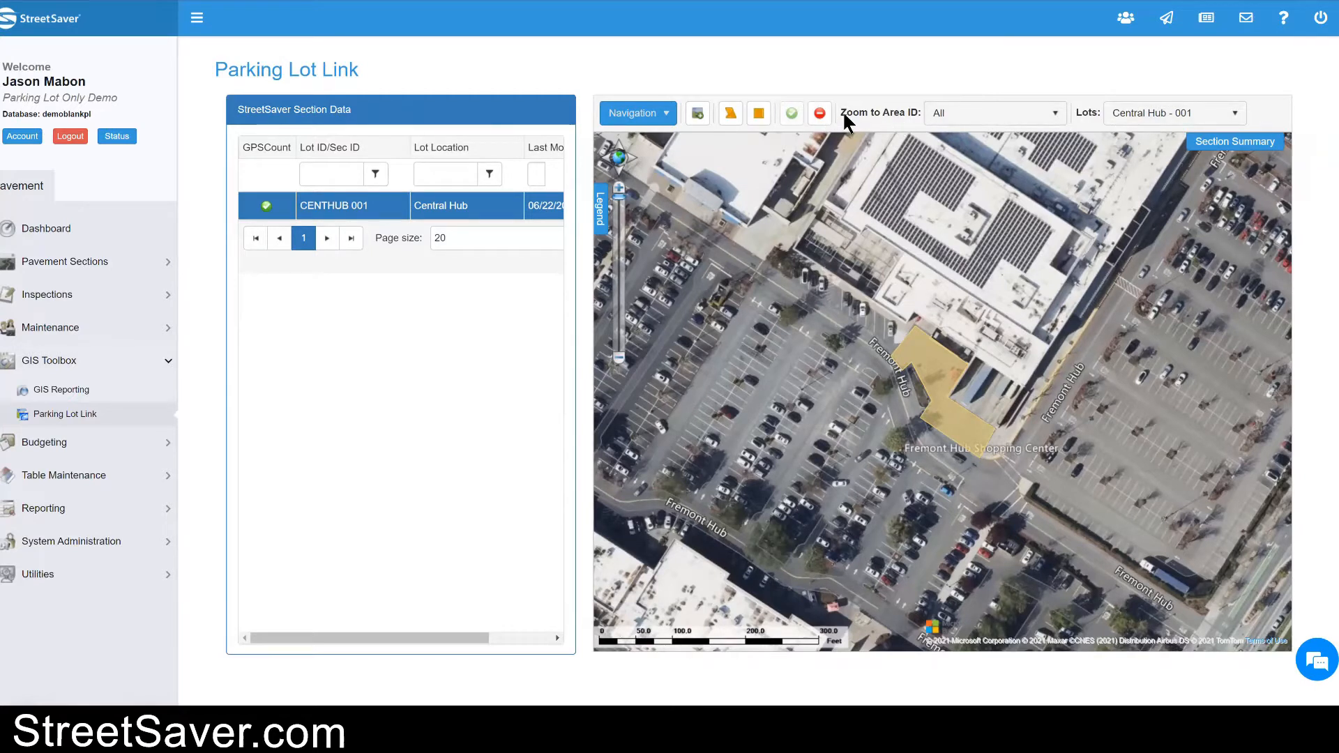
pyautogui.click(1052, 115)
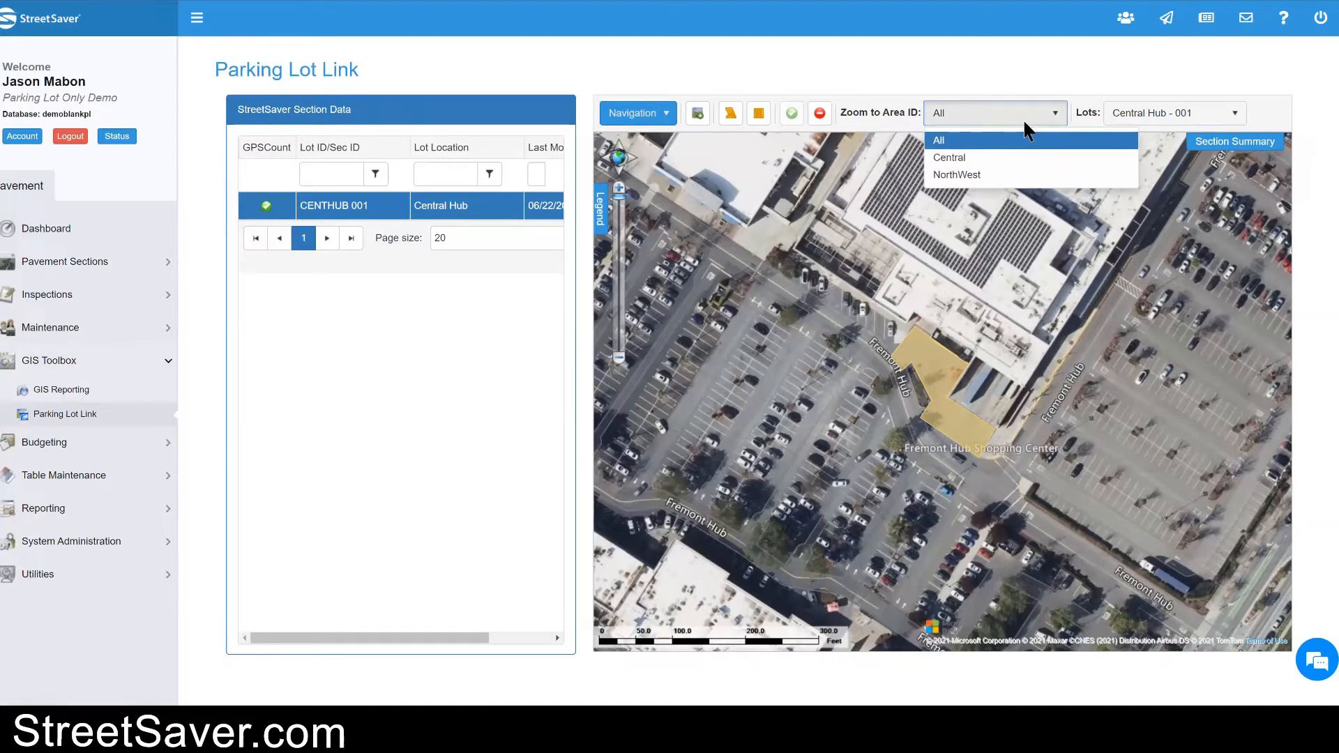
pyautogui.click(1009, 158)
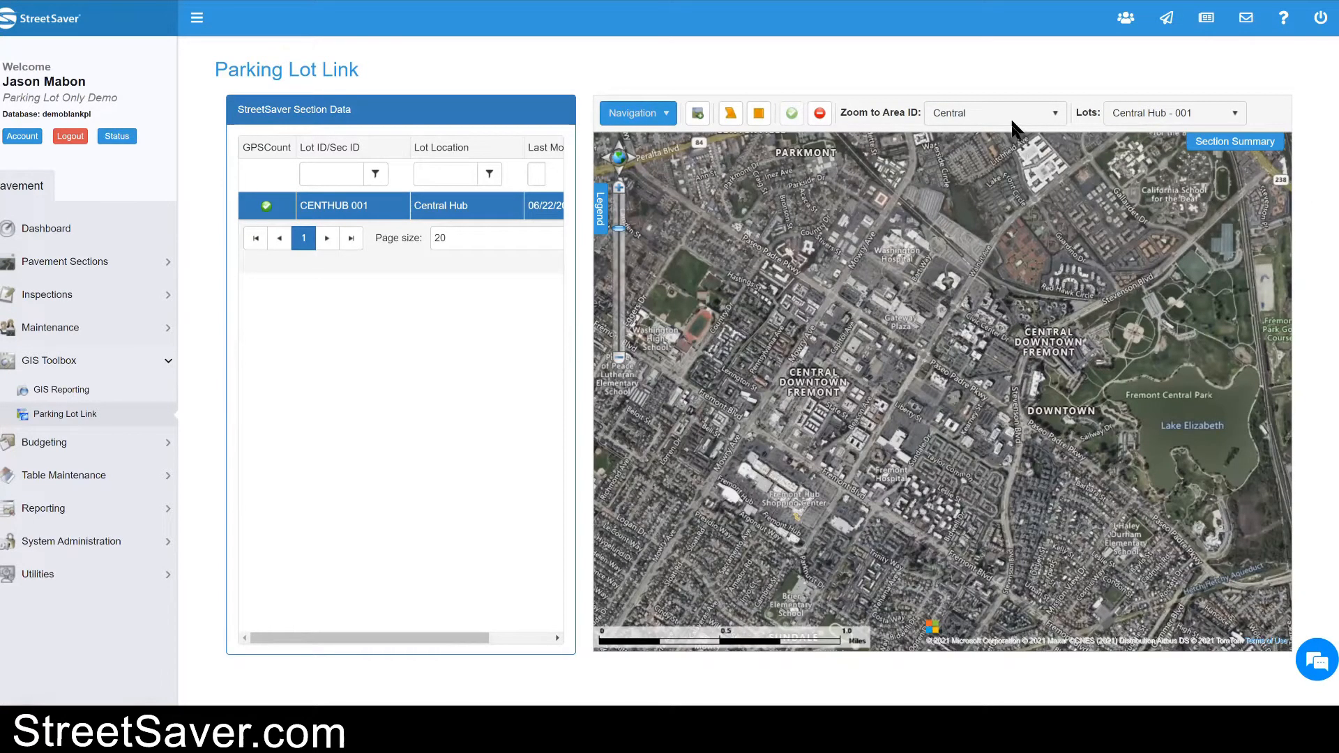
# Step: Show the Area ID and Lot Location layers on the map
pyautogui.click(600, 207)
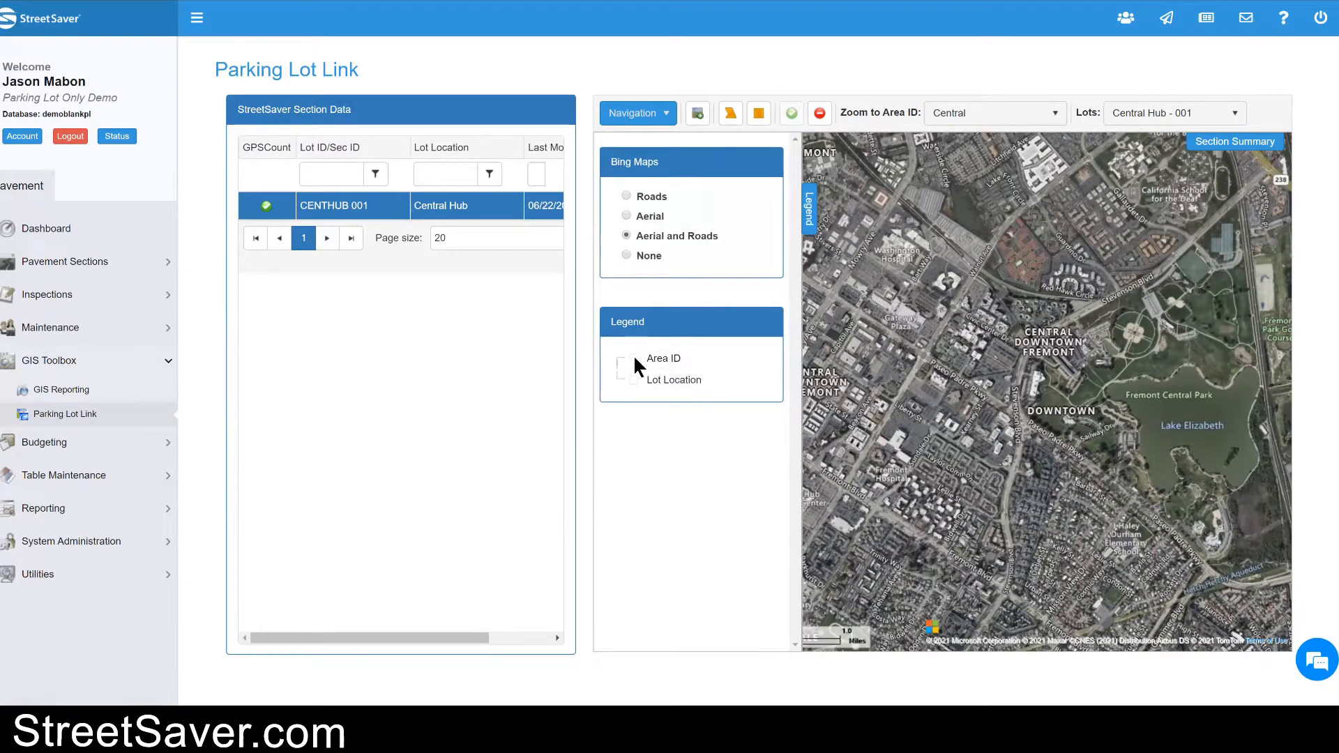
pyautogui.click(634, 360)
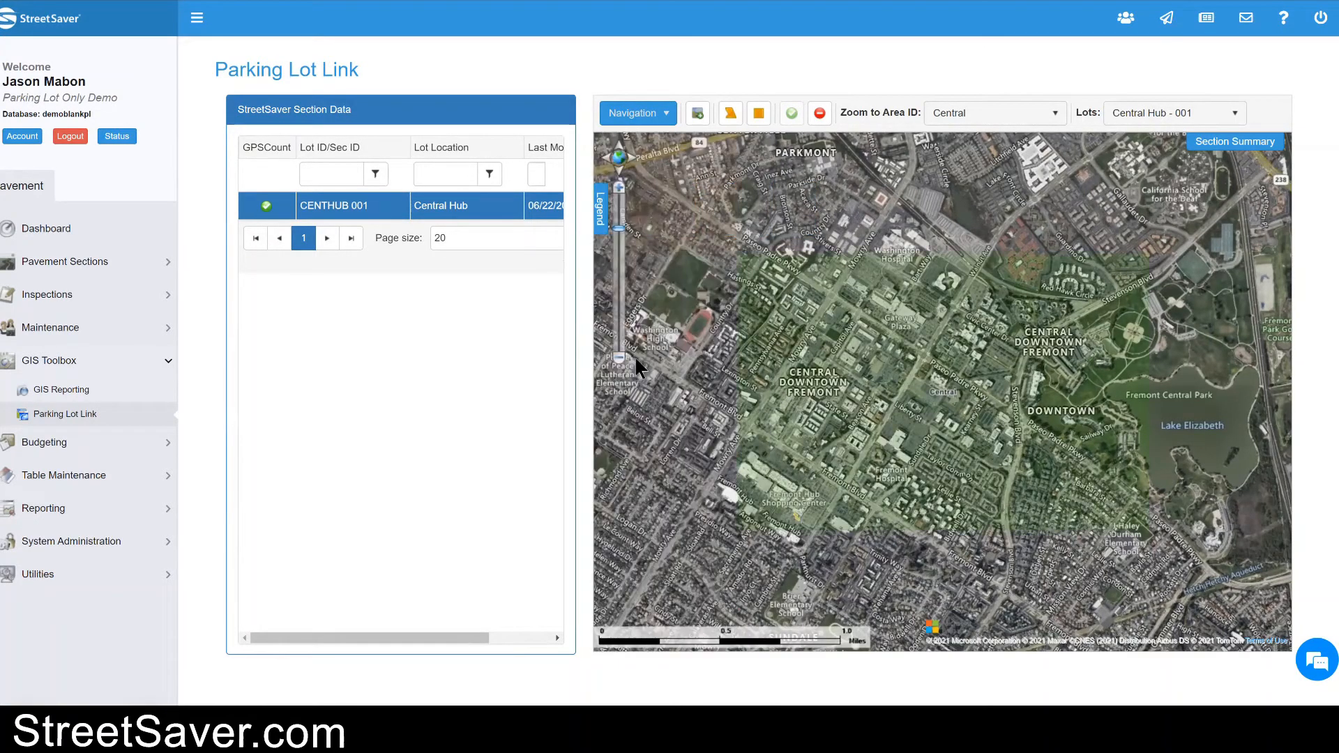
pyautogui.click(600, 207)
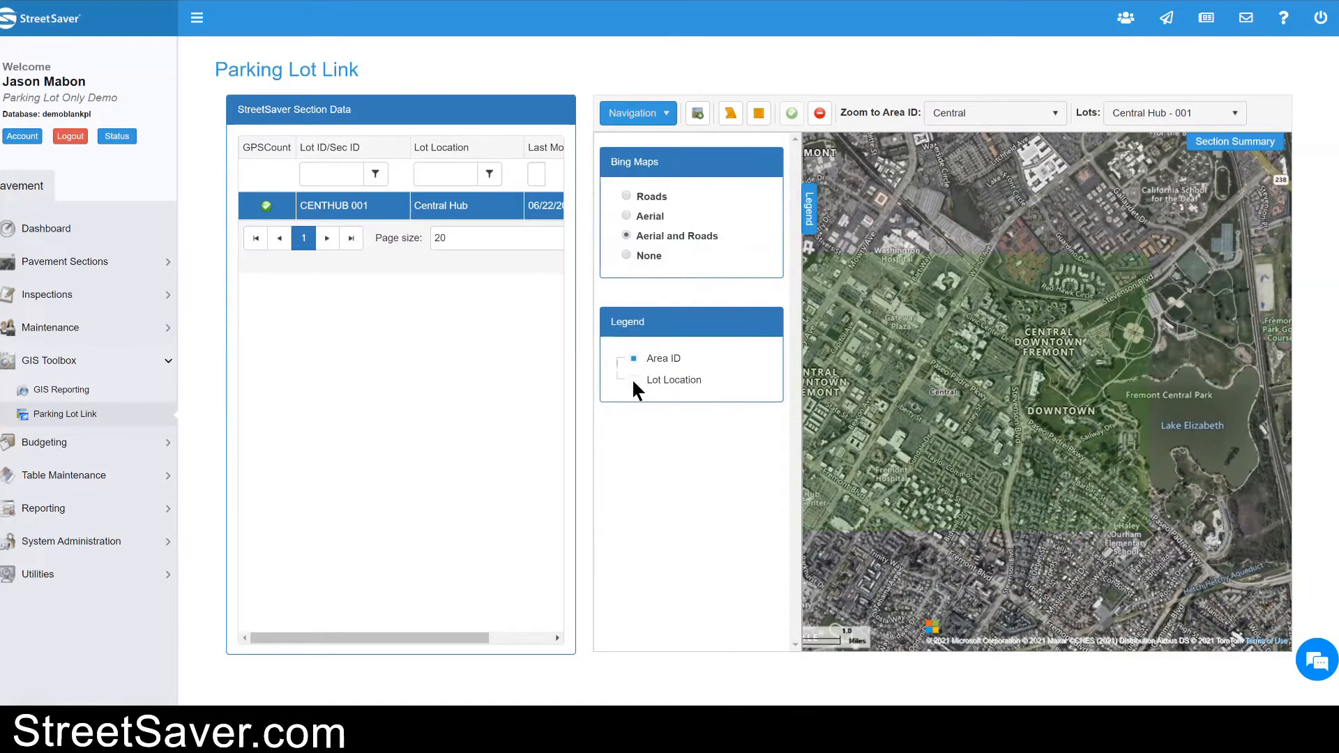
pyautogui.click(632, 378)
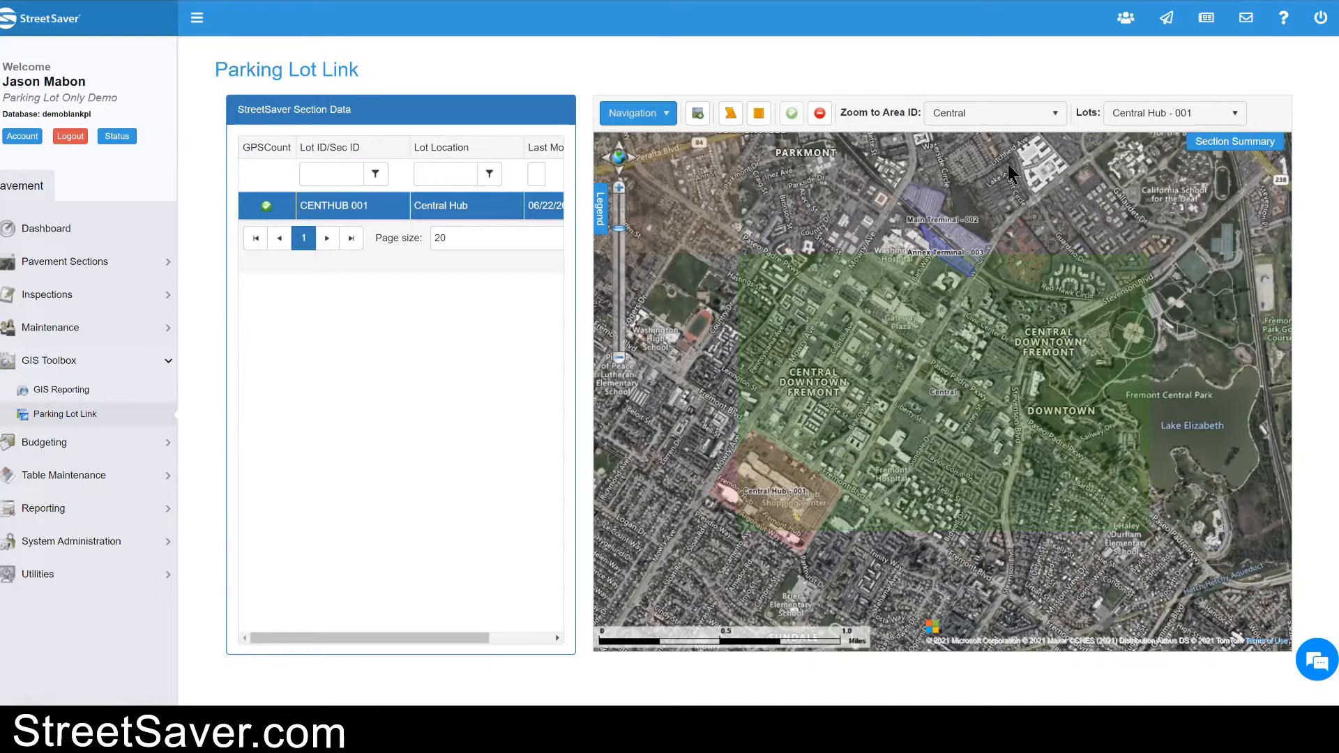
# Step: Zoom the map to lot Main Treminal - 002 and hide the Lot Location and Area ID layers
pyautogui.click(1141, 115)
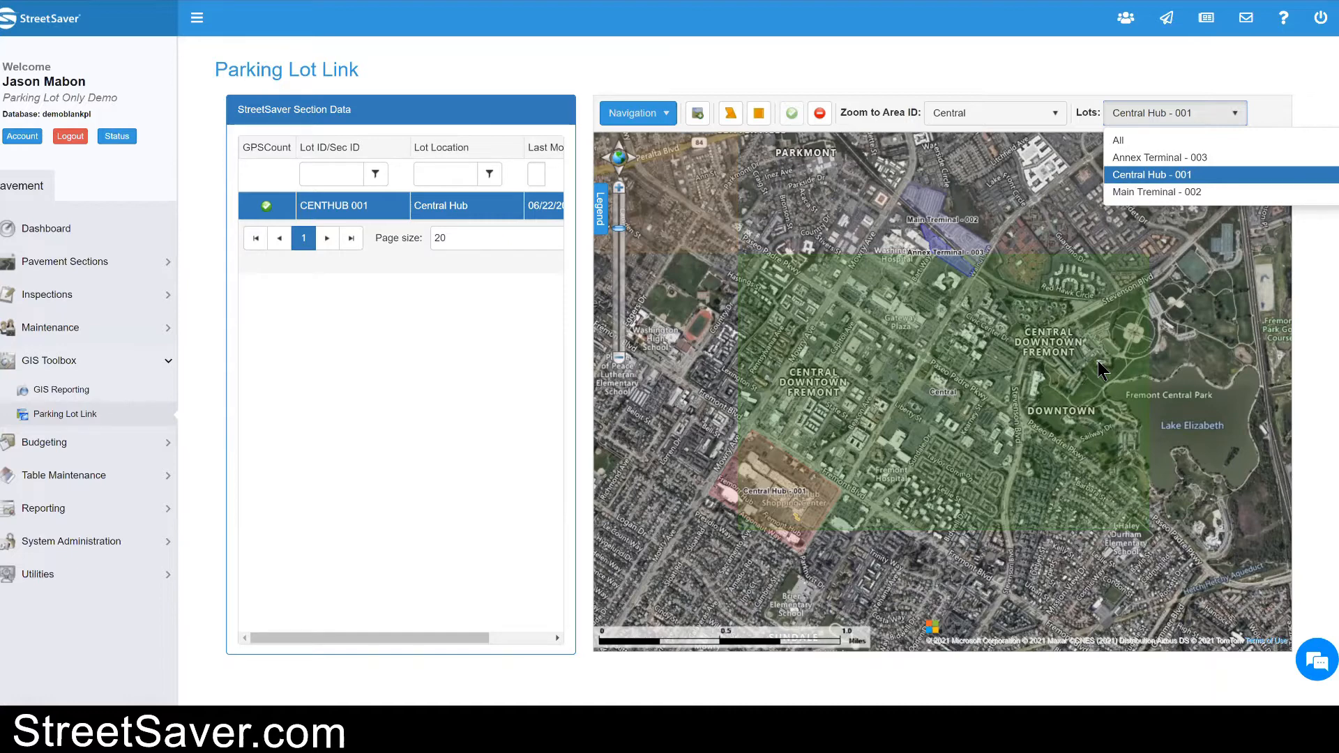
pyautogui.click(1137, 193)
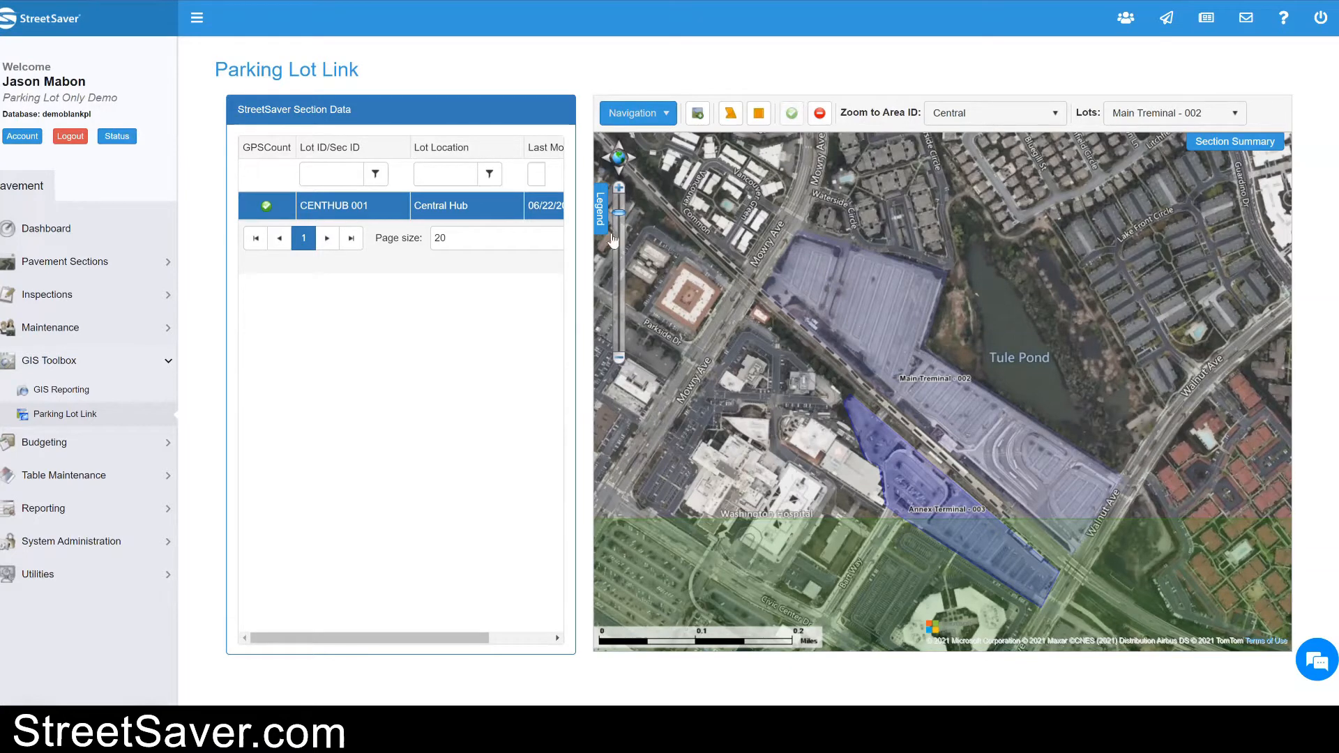
pyautogui.click(599, 209)
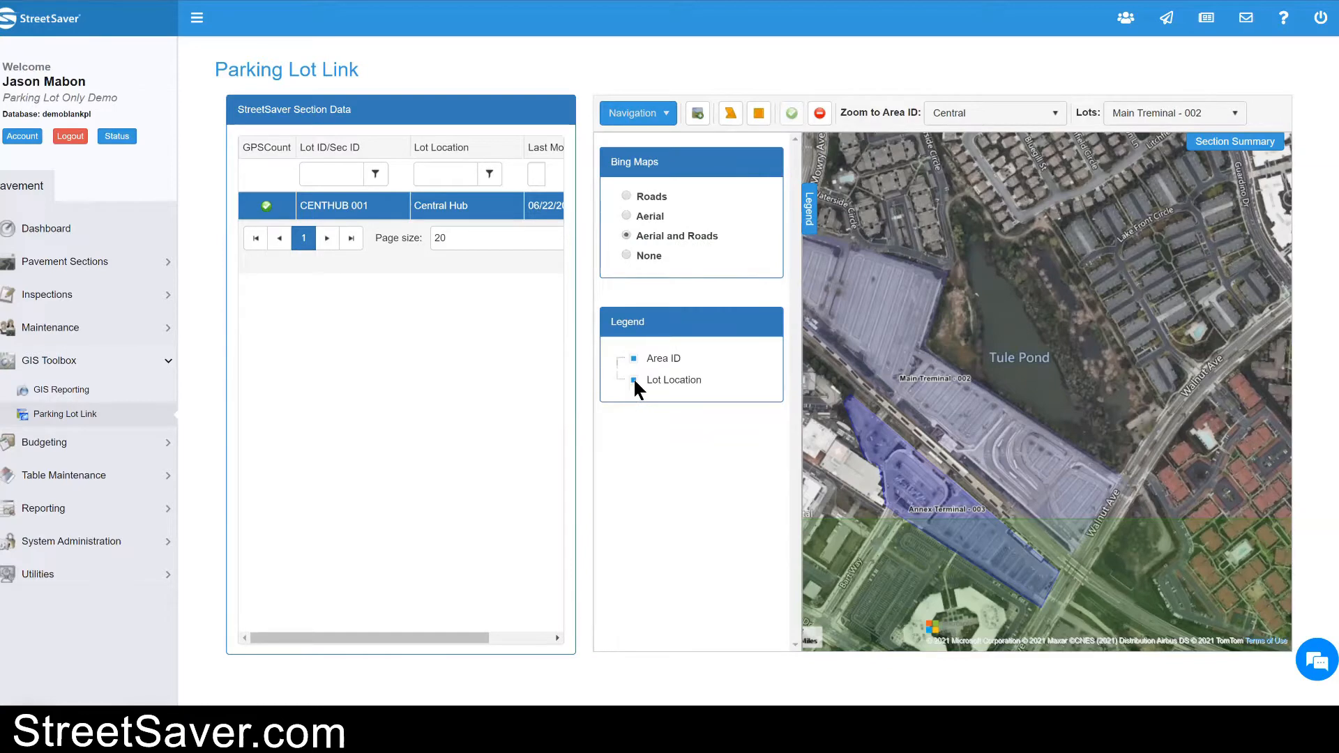
pyautogui.click(633, 380)
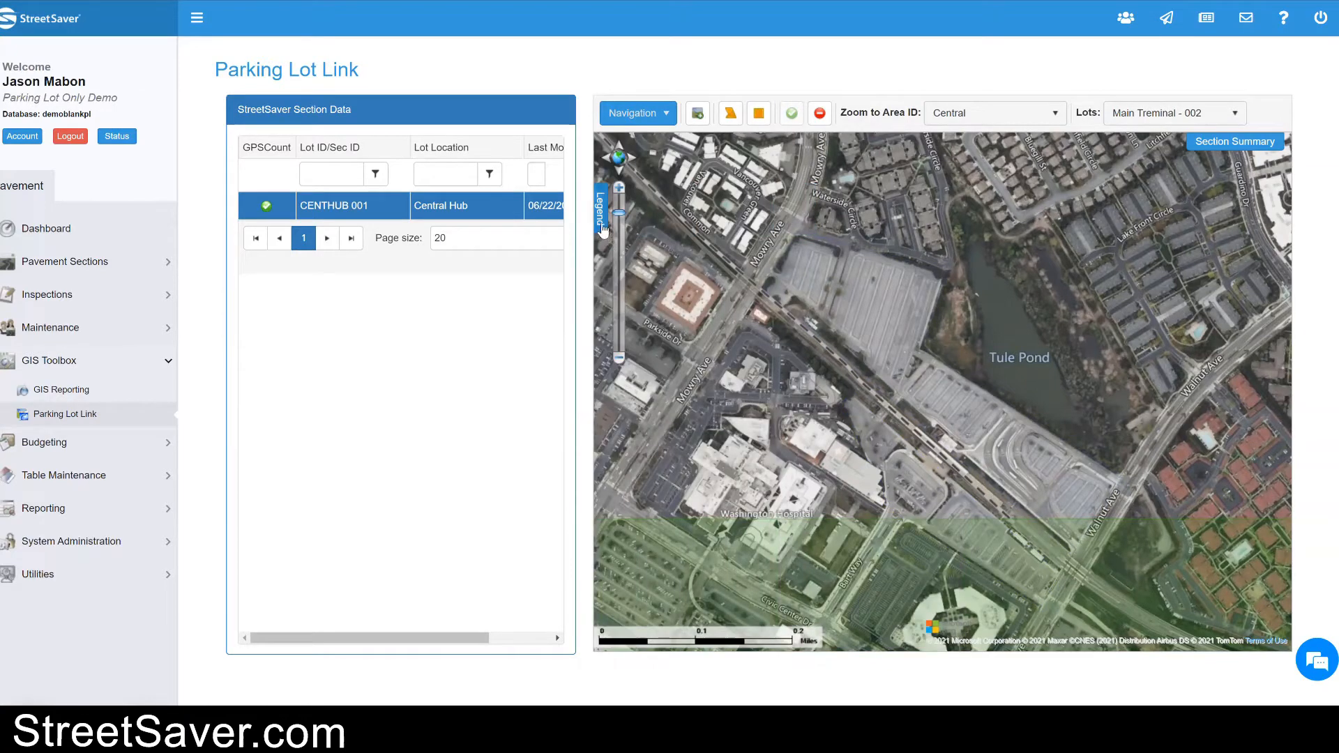
pyautogui.click(601, 223)
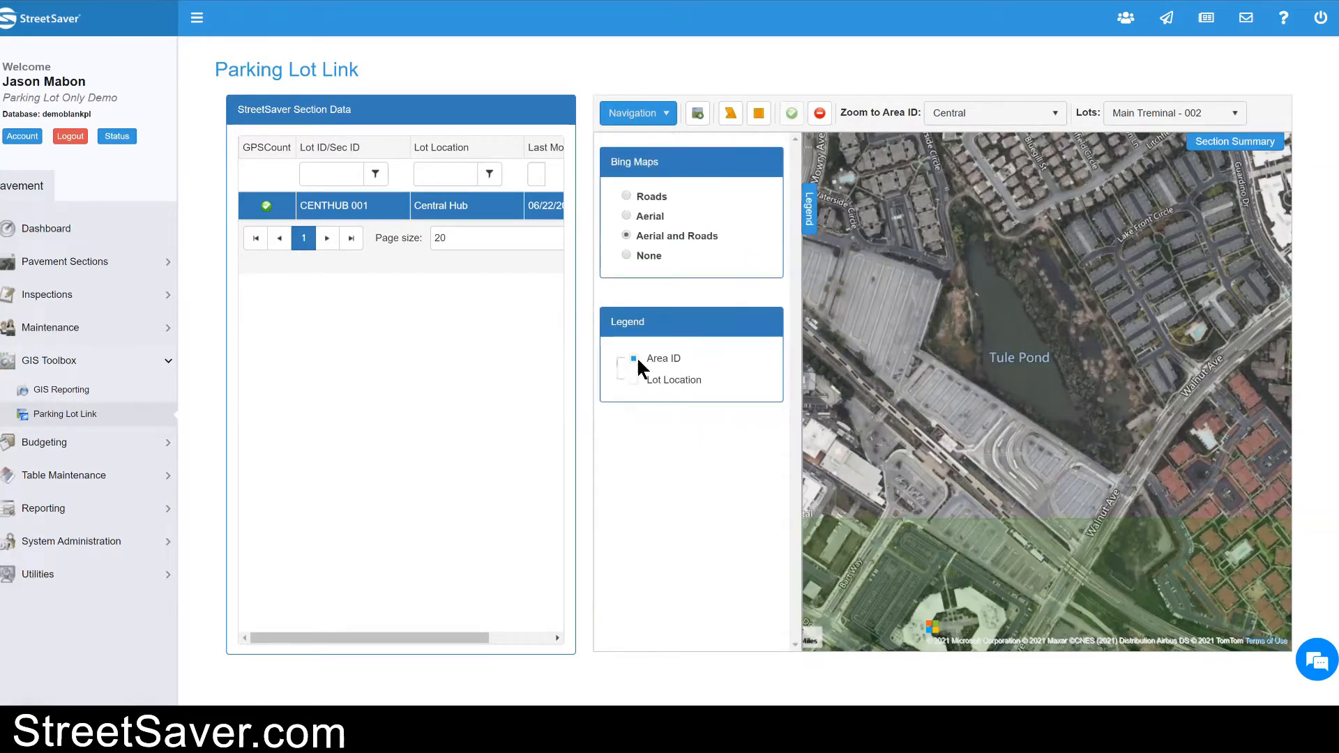
pyautogui.click(634, 359)
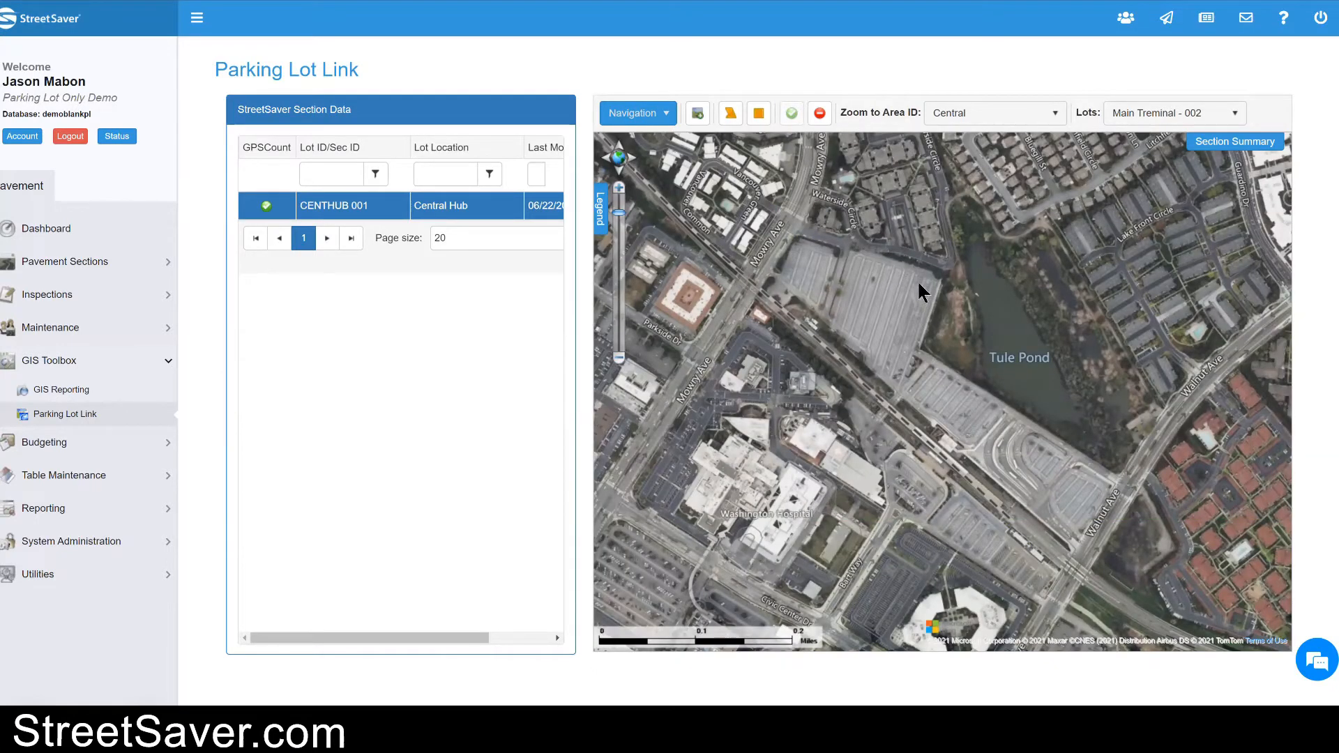
# Step: Start a new section near the Mowry Ave entrance with lot type EnTR - Entrance (non-Truck Route)
pyautogui.moveTo(720, 224); pyautogui.dragTo(856, 337)
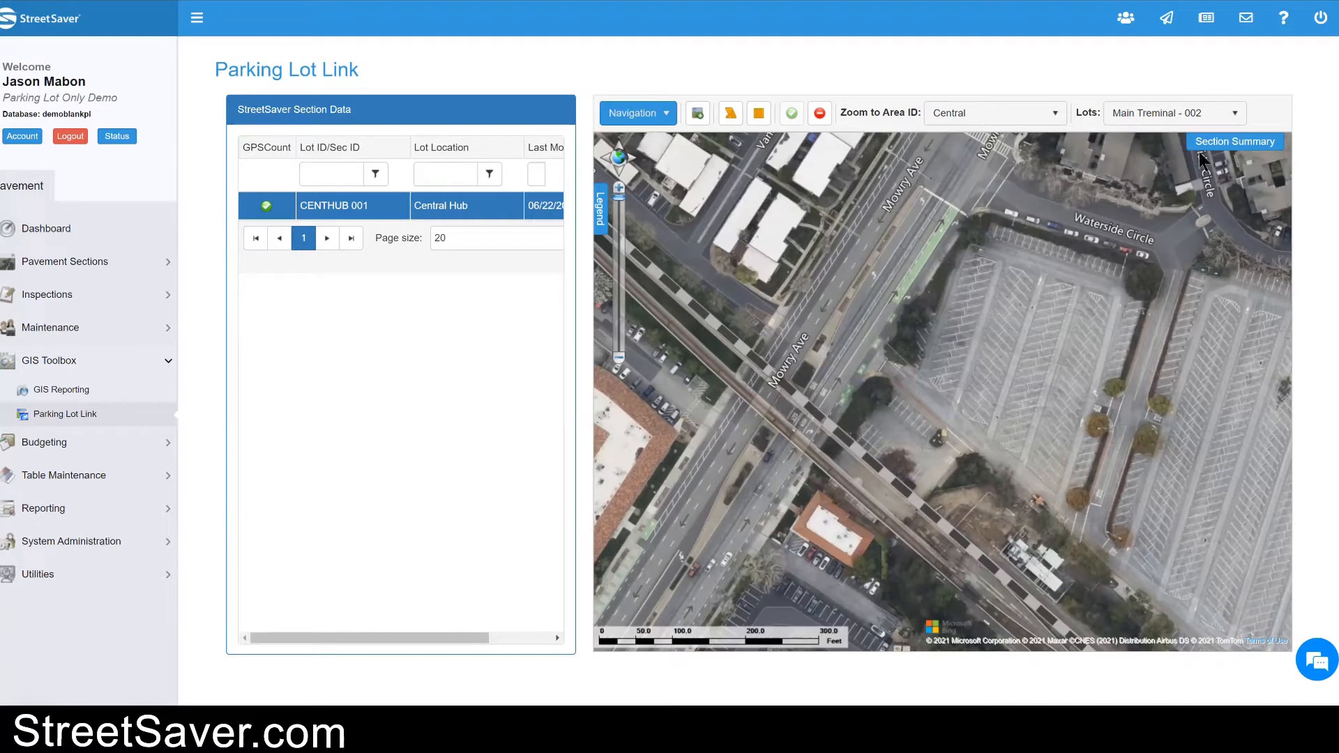
pyautogui.click(699, 114)
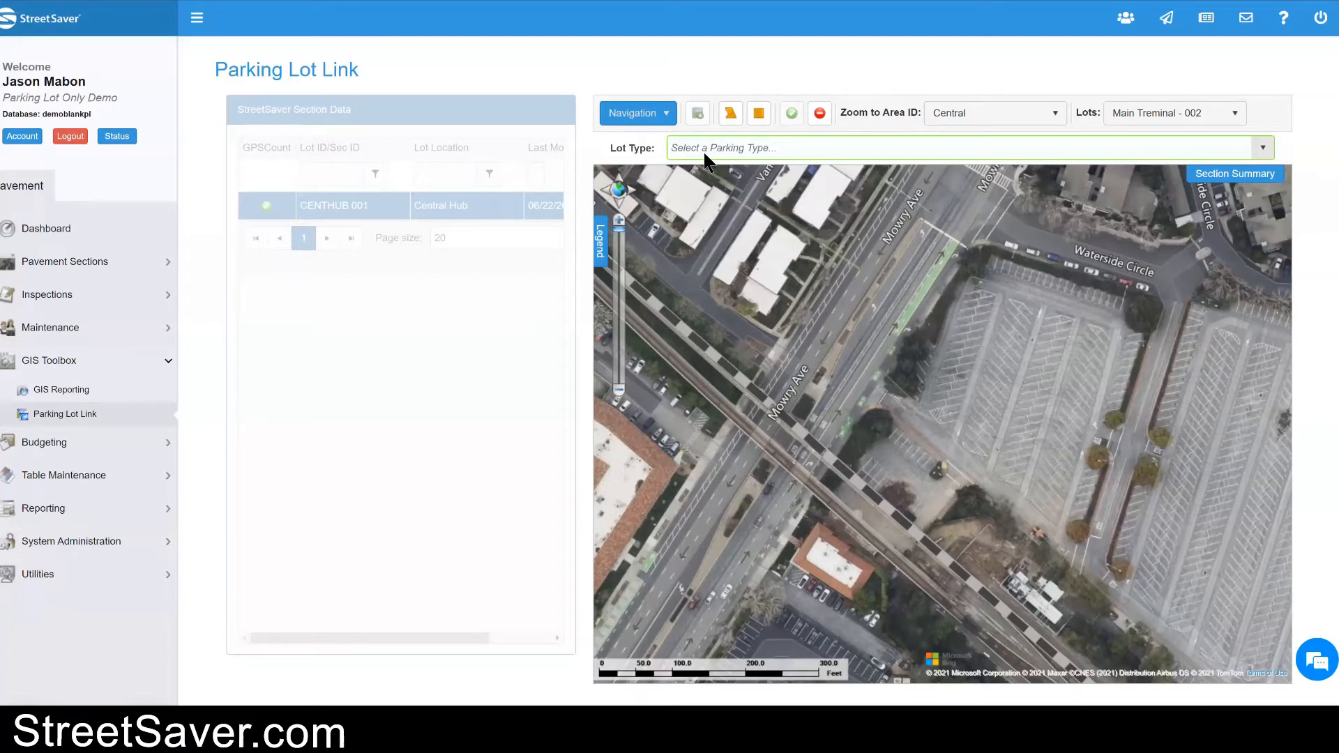
pyautogui.click(706, 160)
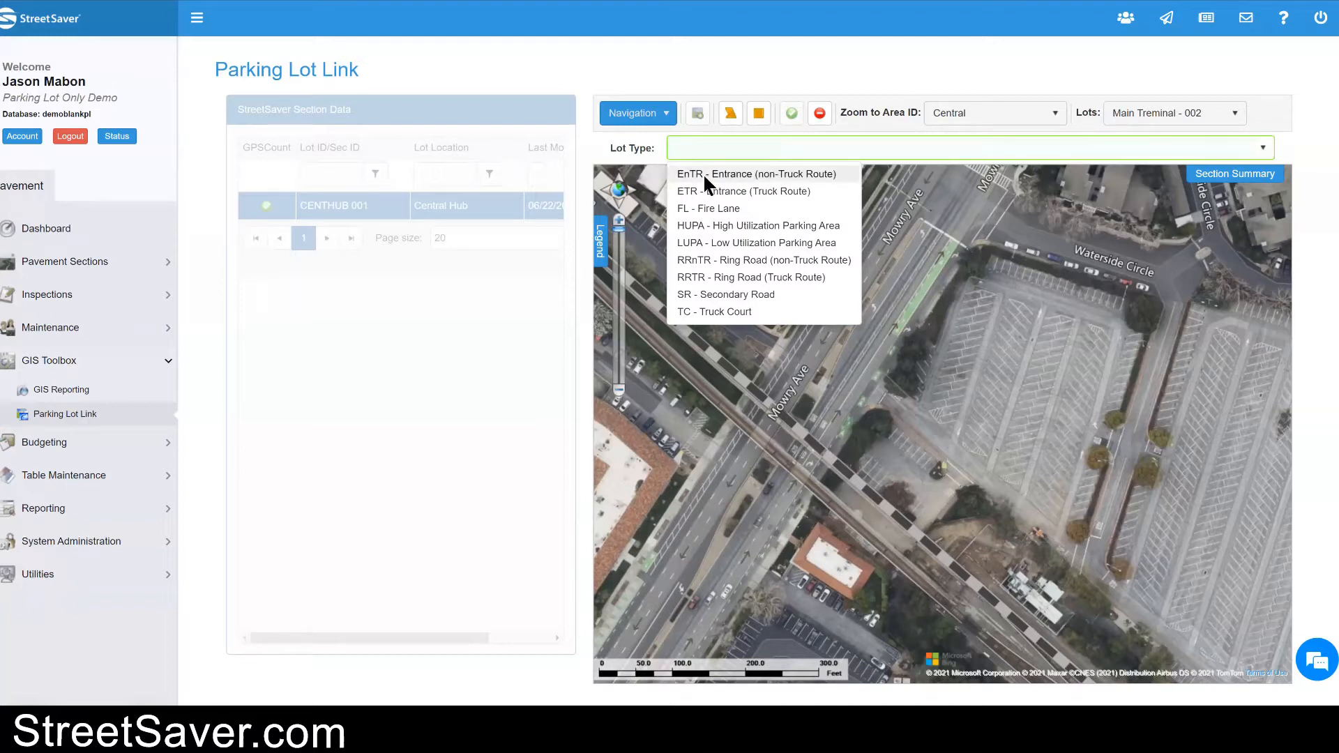
pyautogui.click(725, 174)
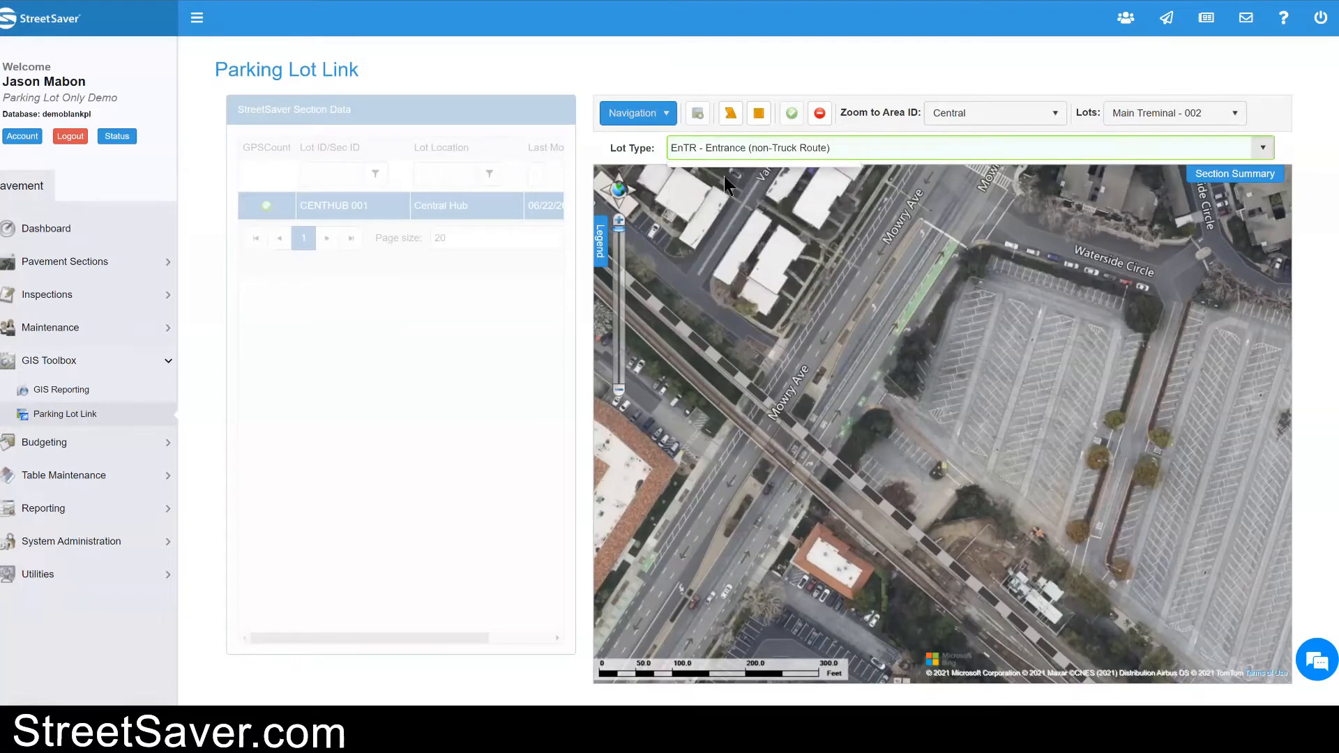
# Step: Draw and accept a four-corner section polygon, about 386 ft long and 15 ft wide, along the entrance driveway southeast of Mowry Ave
pyautogui.click(729, 119)
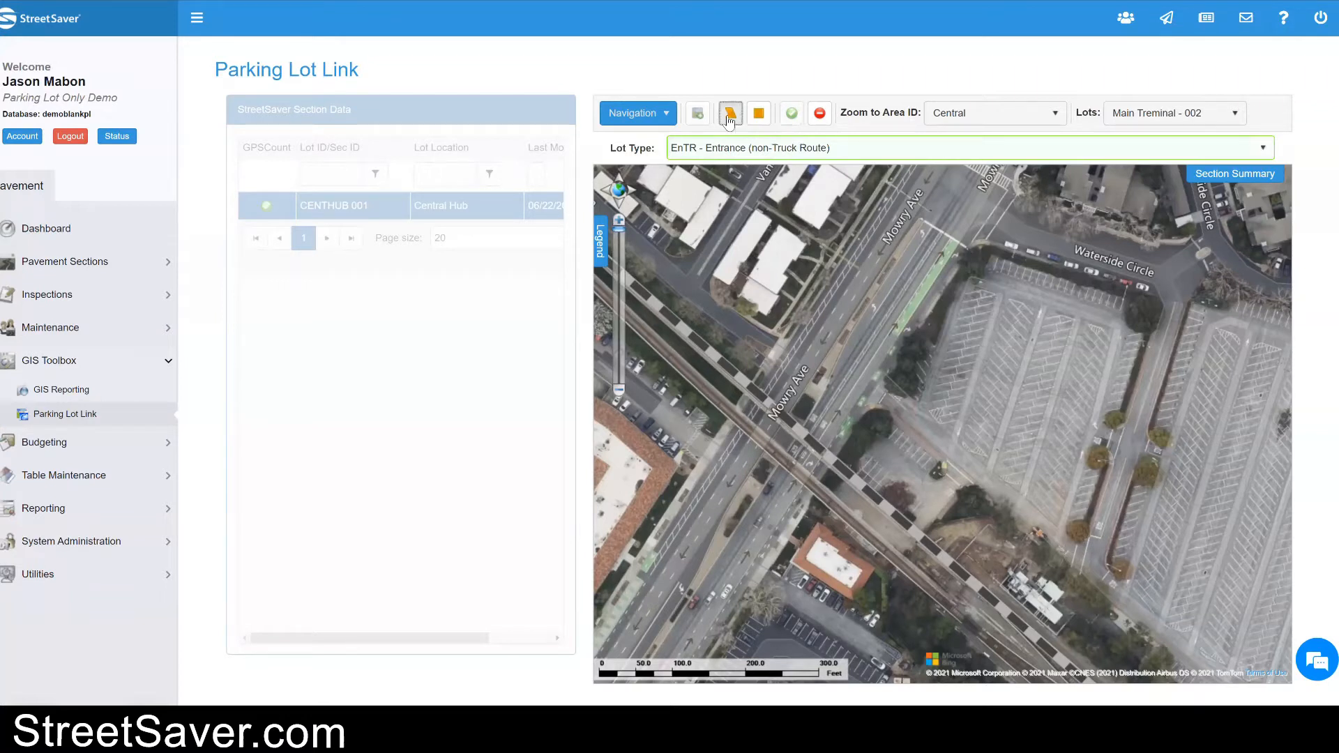
pyautogui.click(891, 389)
pyautogui.click(1078, 546)
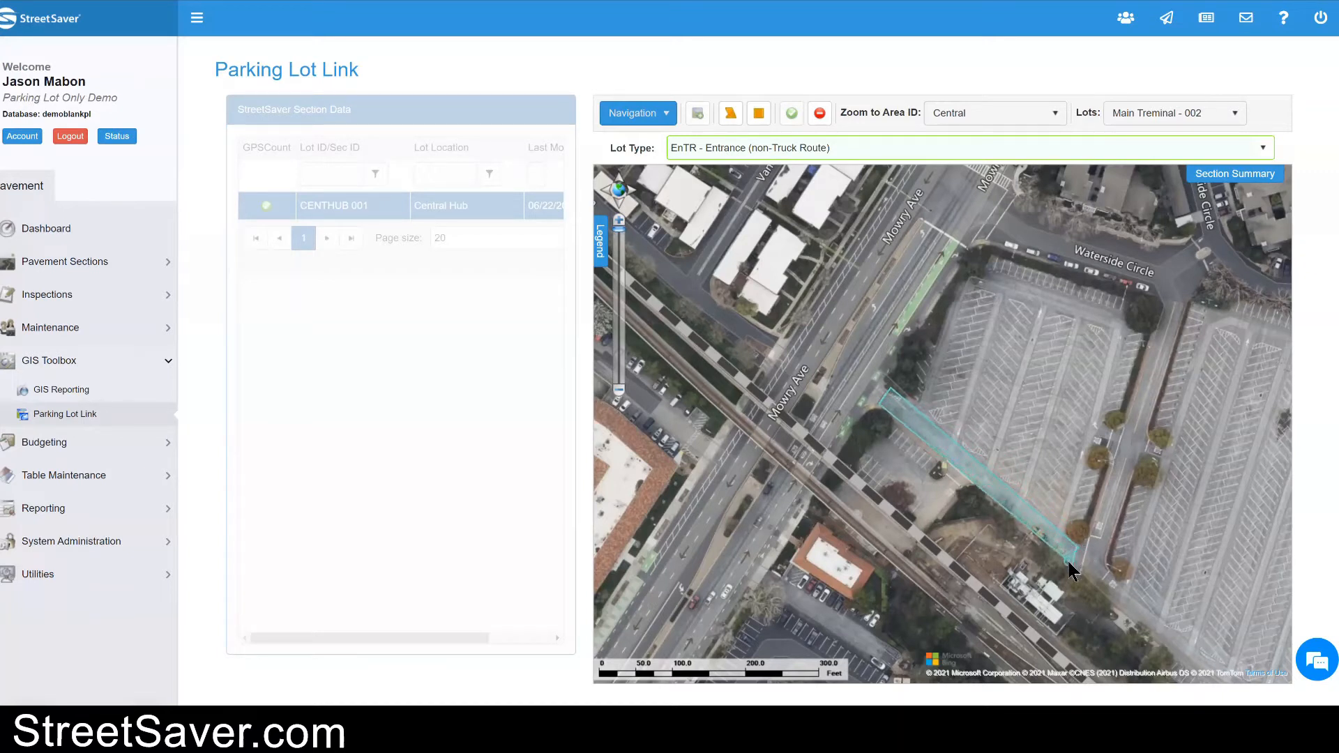
pyautogui.click(1065, 562)
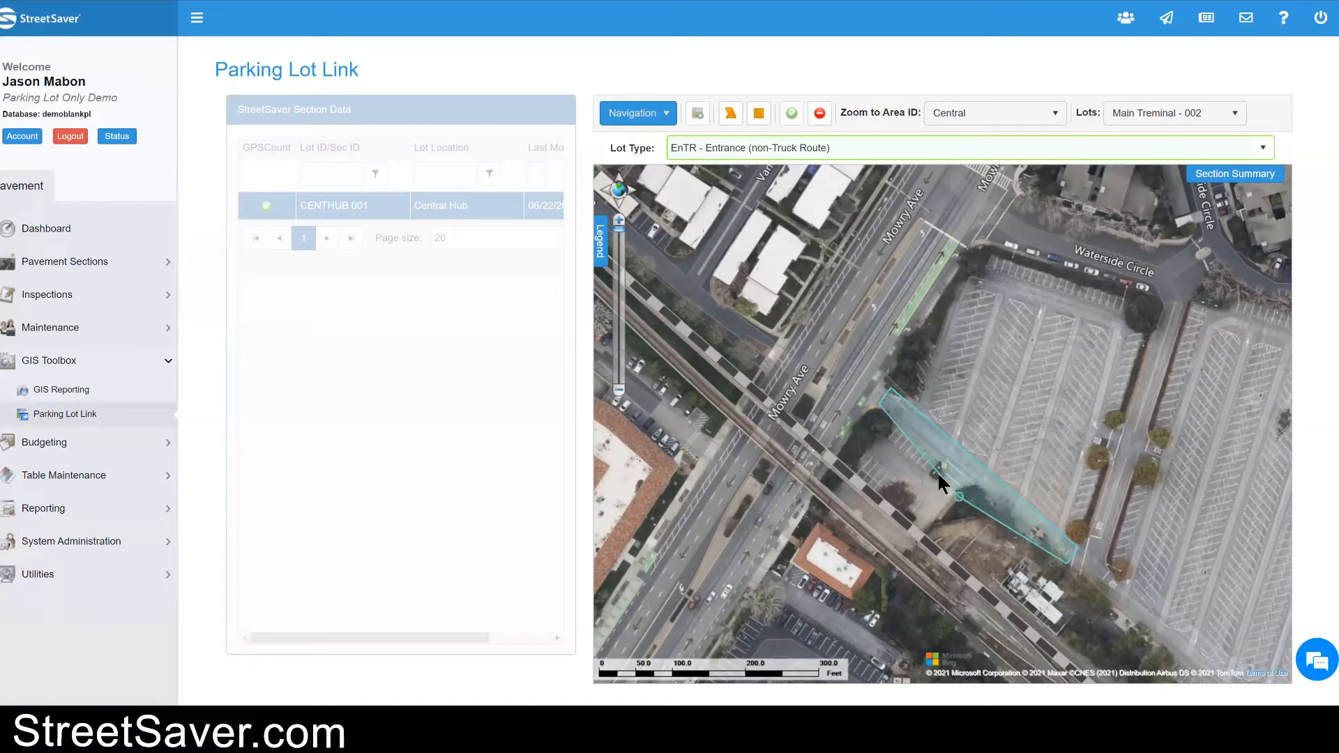
pyautogui.click(877, 404)
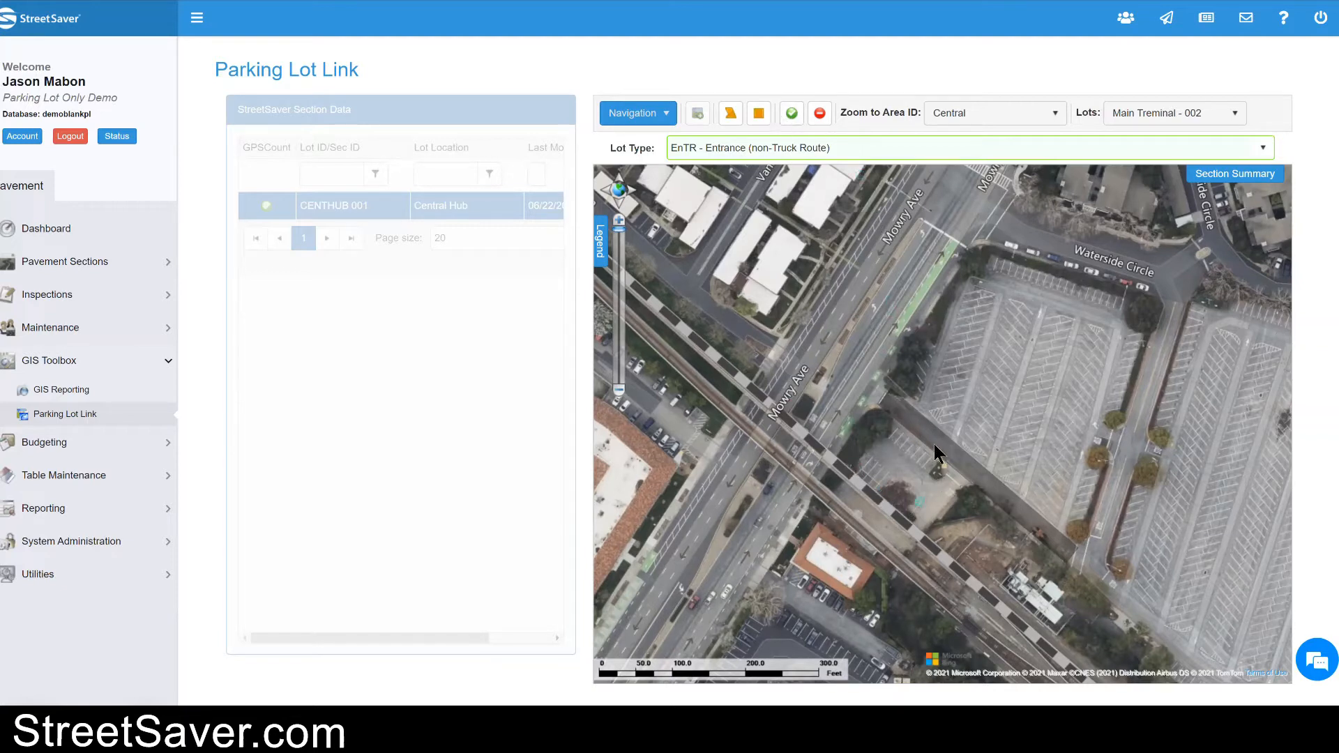
pyautogui.click(792, 114)
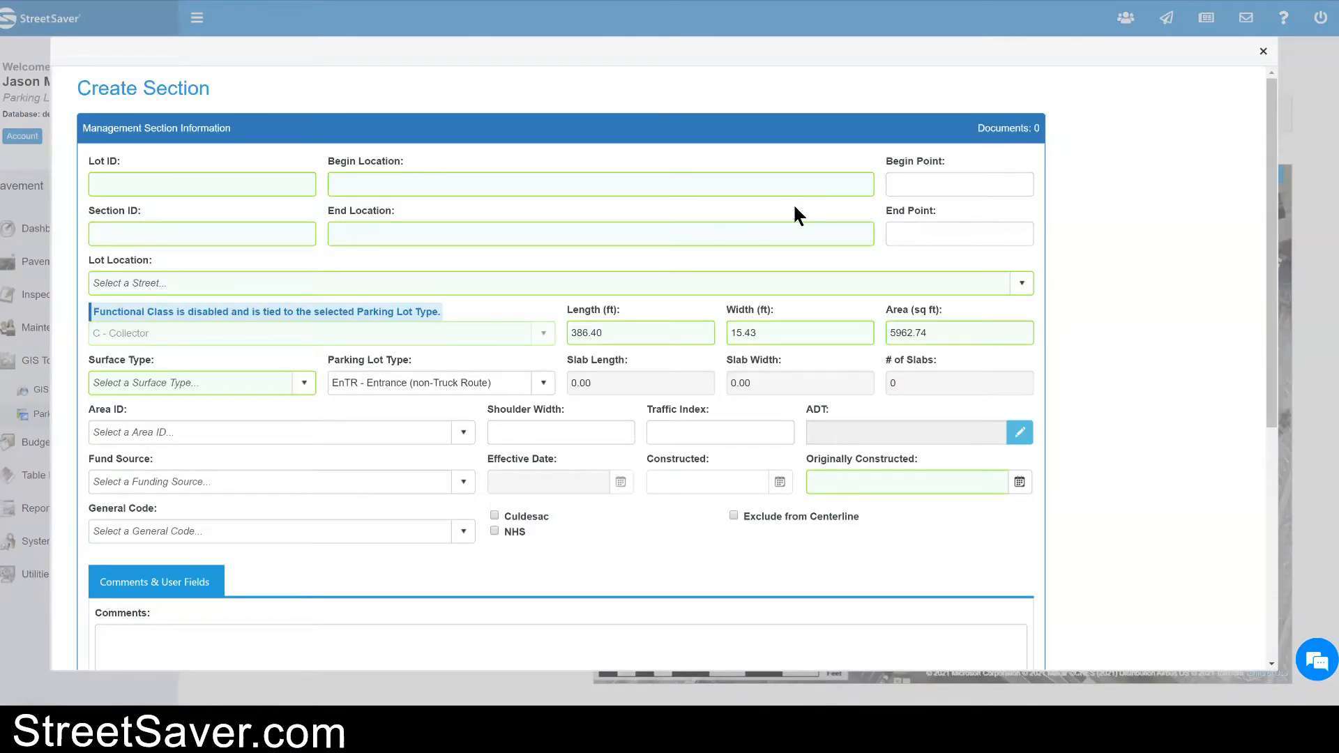
# Step: Assign the new section to lot location Main Treminal - 002 with Lot ID Main Term and Section ID 001
pyautogui.click(793, 291)
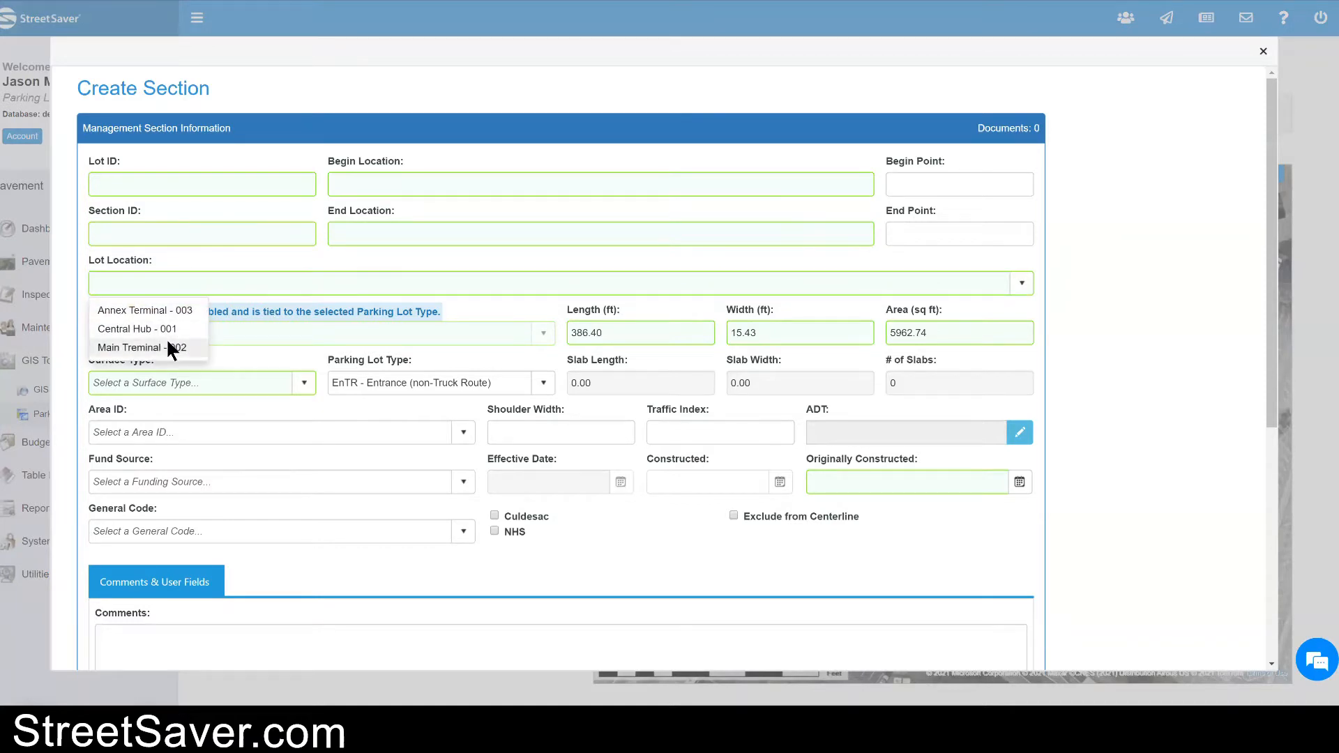
pyautogui.click(170, 349)
pyautogui.click(162, 186)
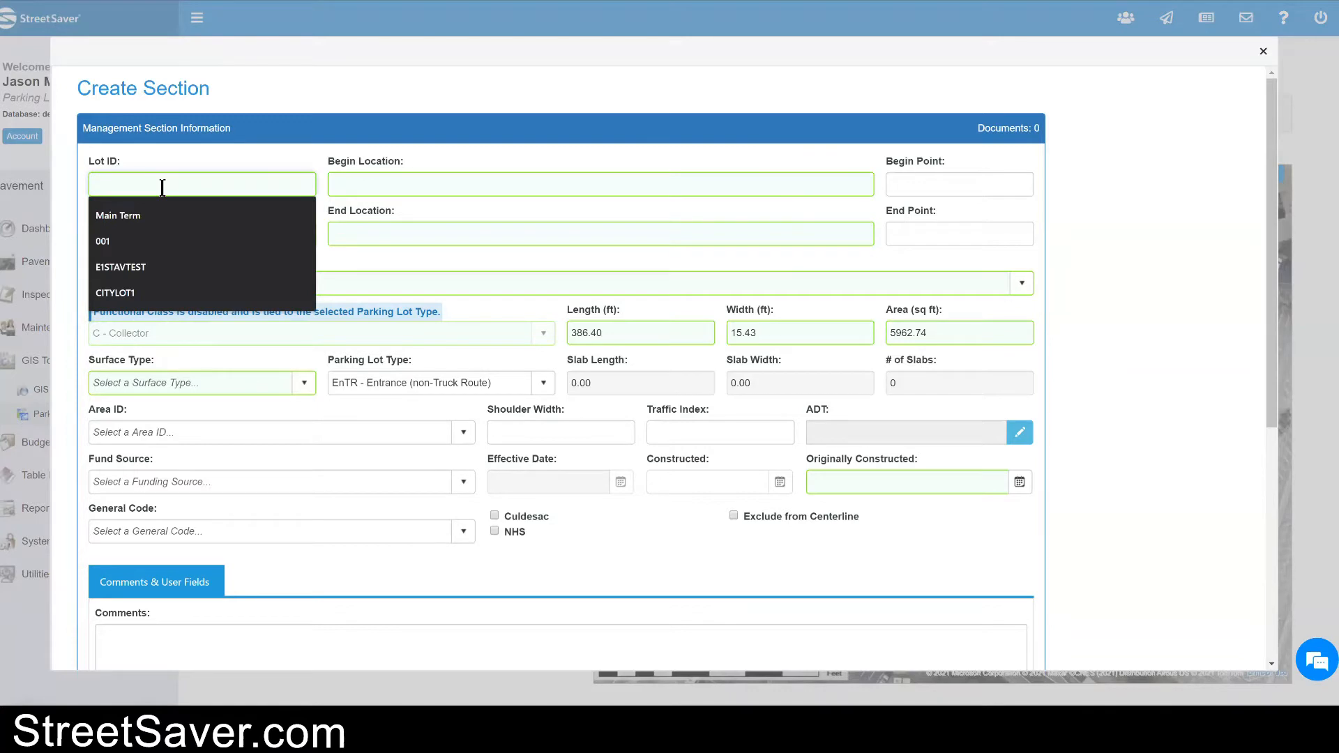
pyautogui.click(146, 213)
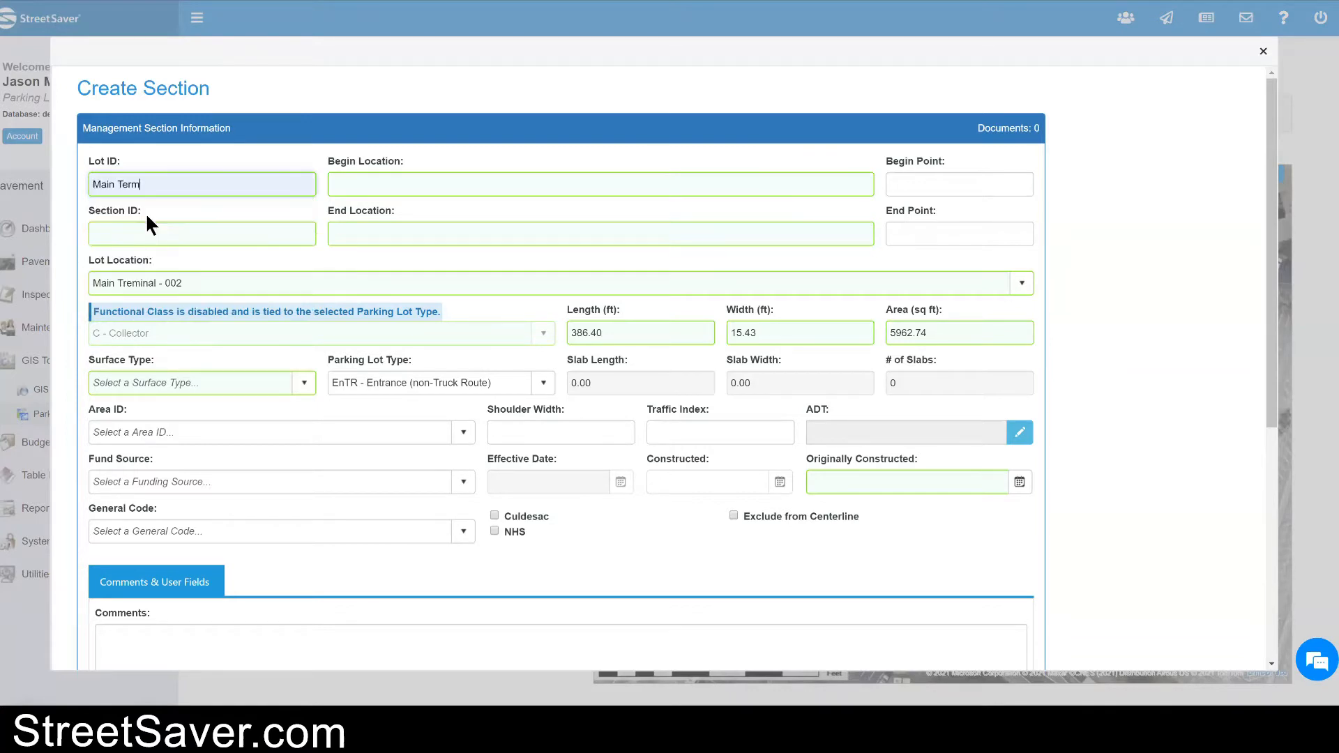
pyautogui.click(147, 237)
pyautogui.click(129, 265)
# Step: Set the section's begin location to Main Entrance and its end location to Middle of Main Entrance
pyautogui.click(390, 187)
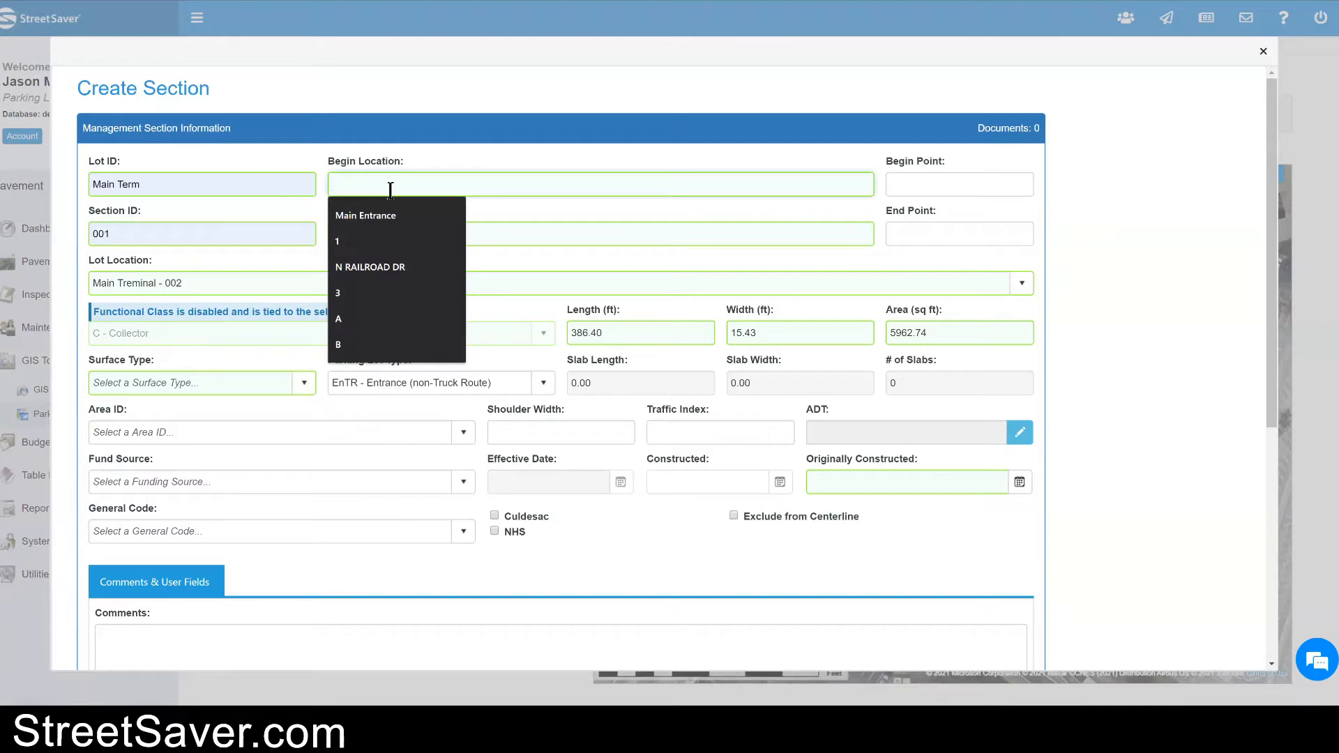
pyautogui.click(379, 213)
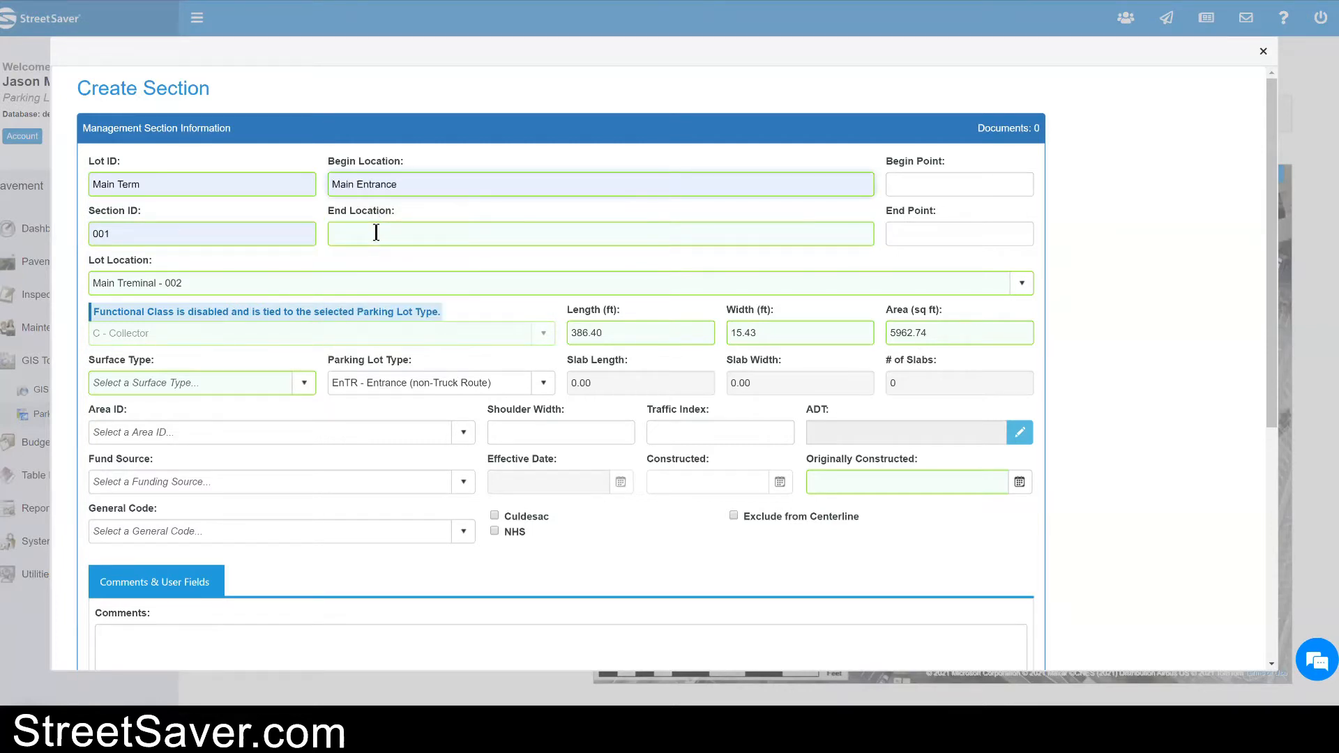
pyautogui.click(376, 231)
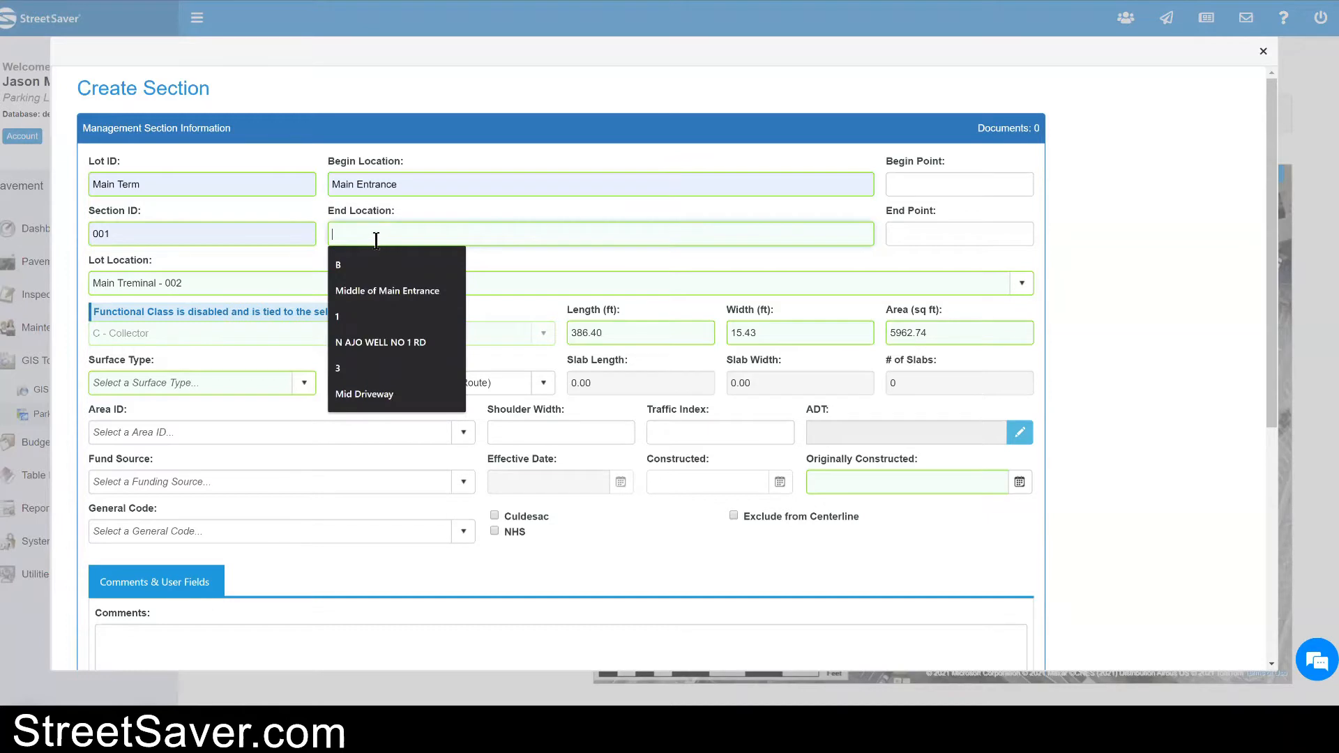
pyautogui.click(377, 292)
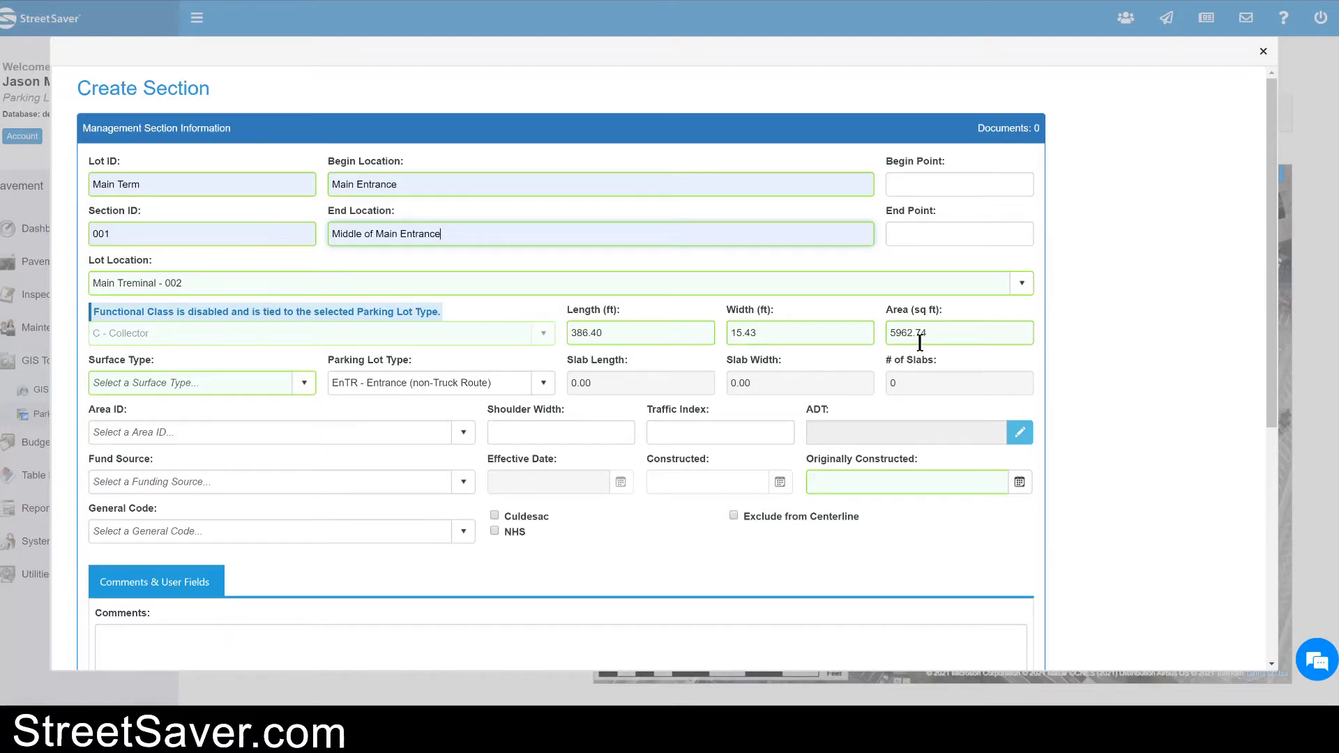
# Step: Set the section's originally constructed date to 4/28/2010
pyautogui.click(900, 481)
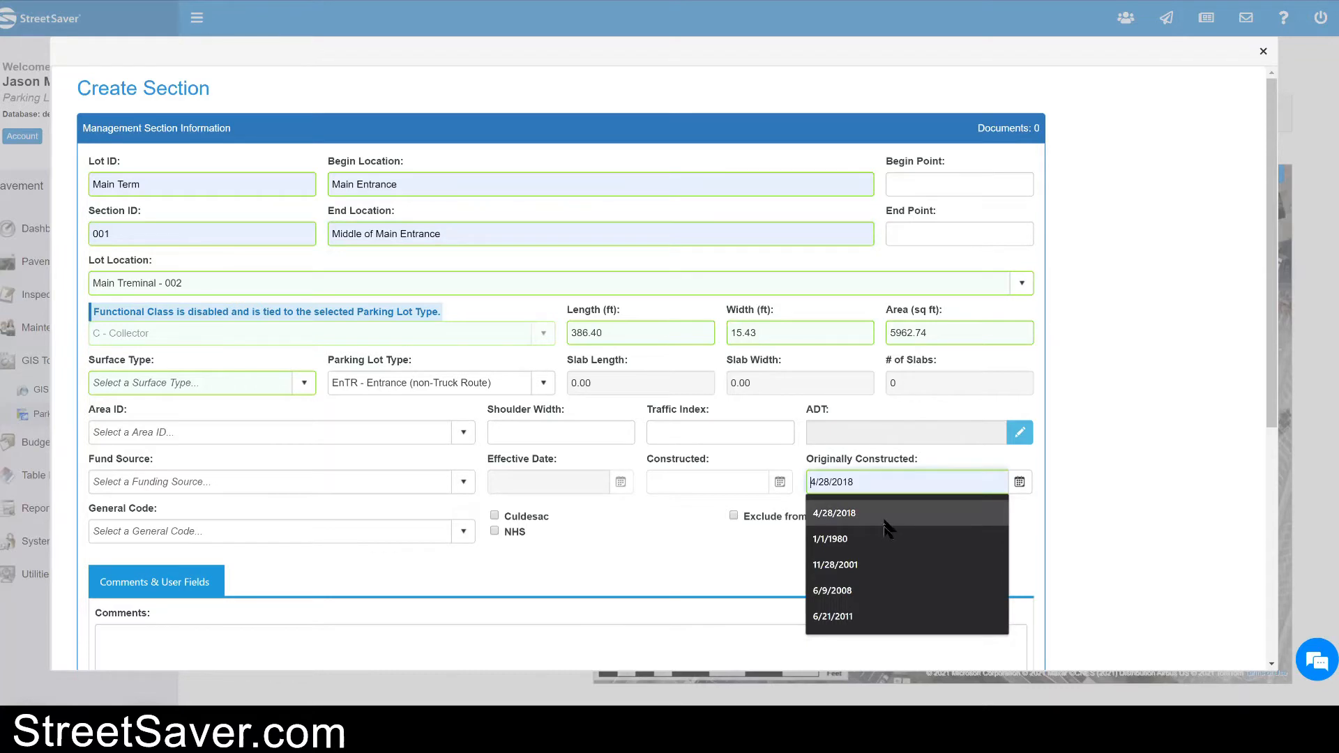
pyautogui.click(885, 517)
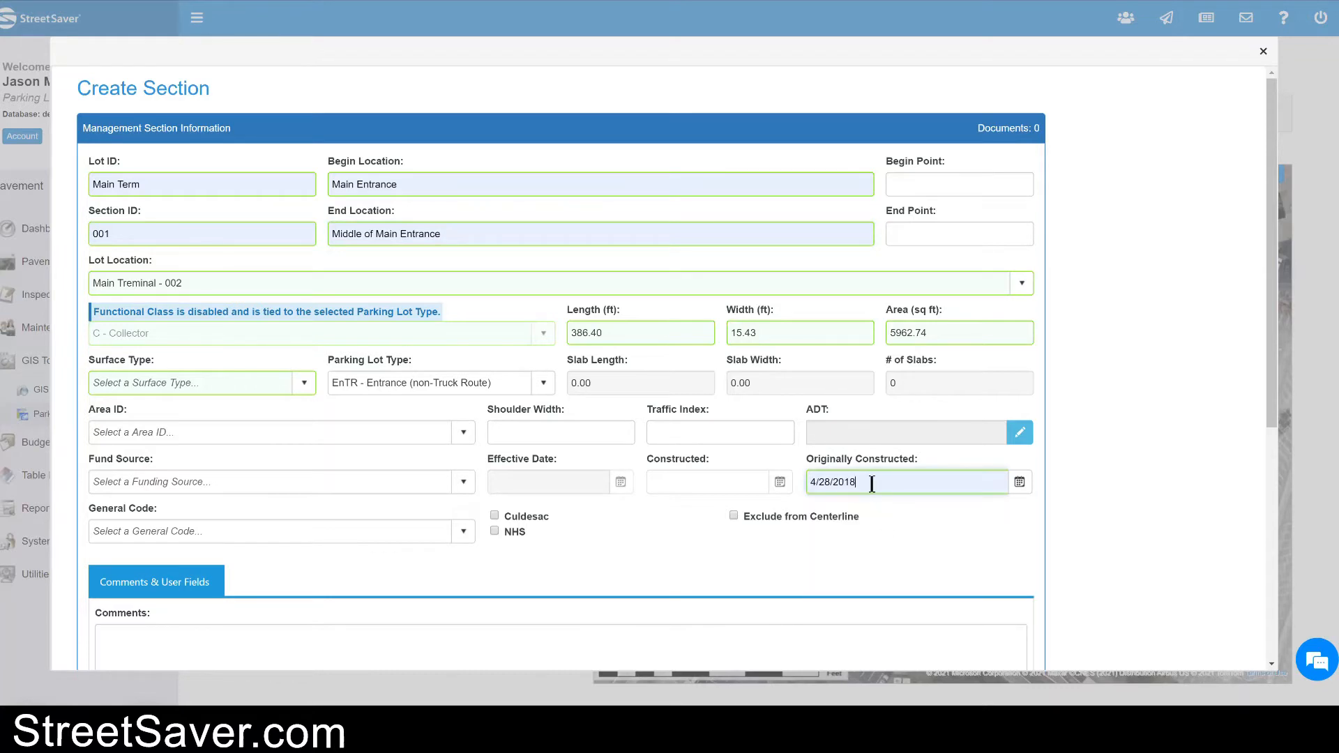
pyautogui.press('BackSpace')
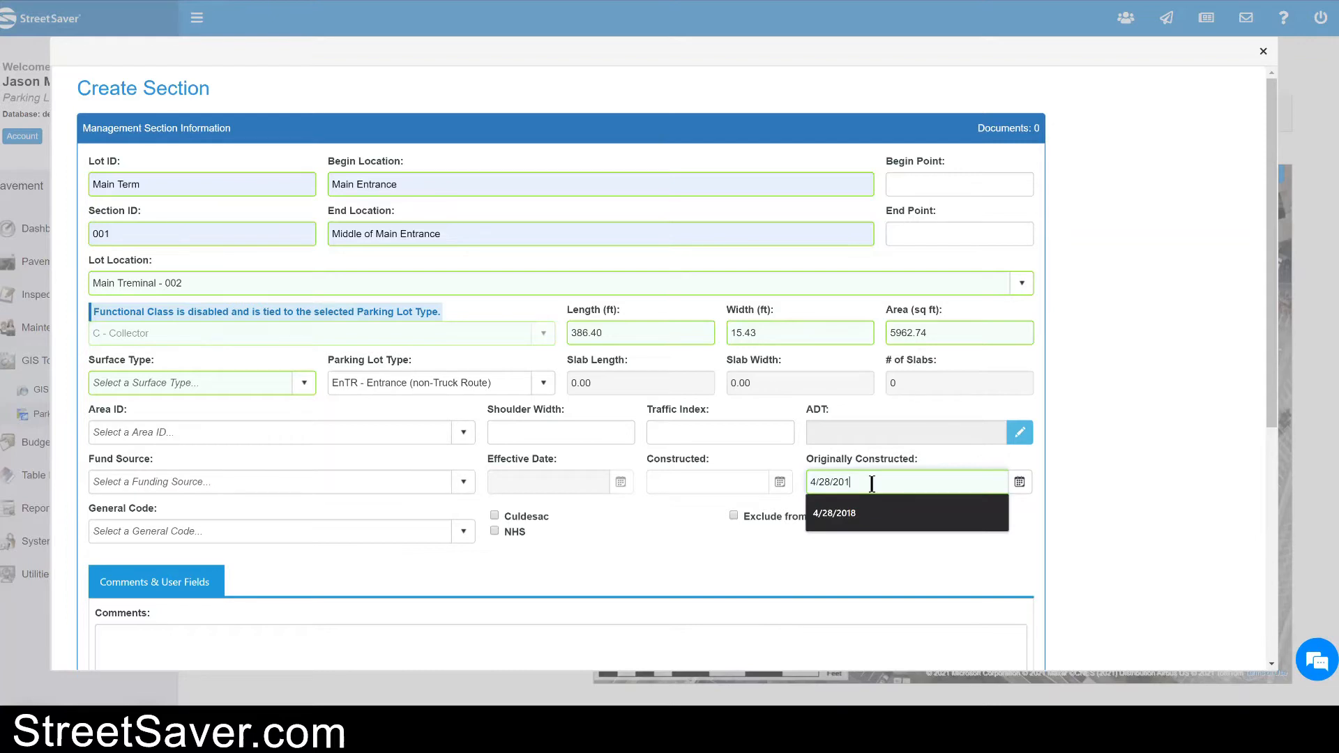
pyautogui.write('0')
pyautogui.click(928, 547)
# Step: Set the Main Term 001 section's surface type to A - AC, and save and close the section form
pyautogui.scroll(-3, 926, 540)
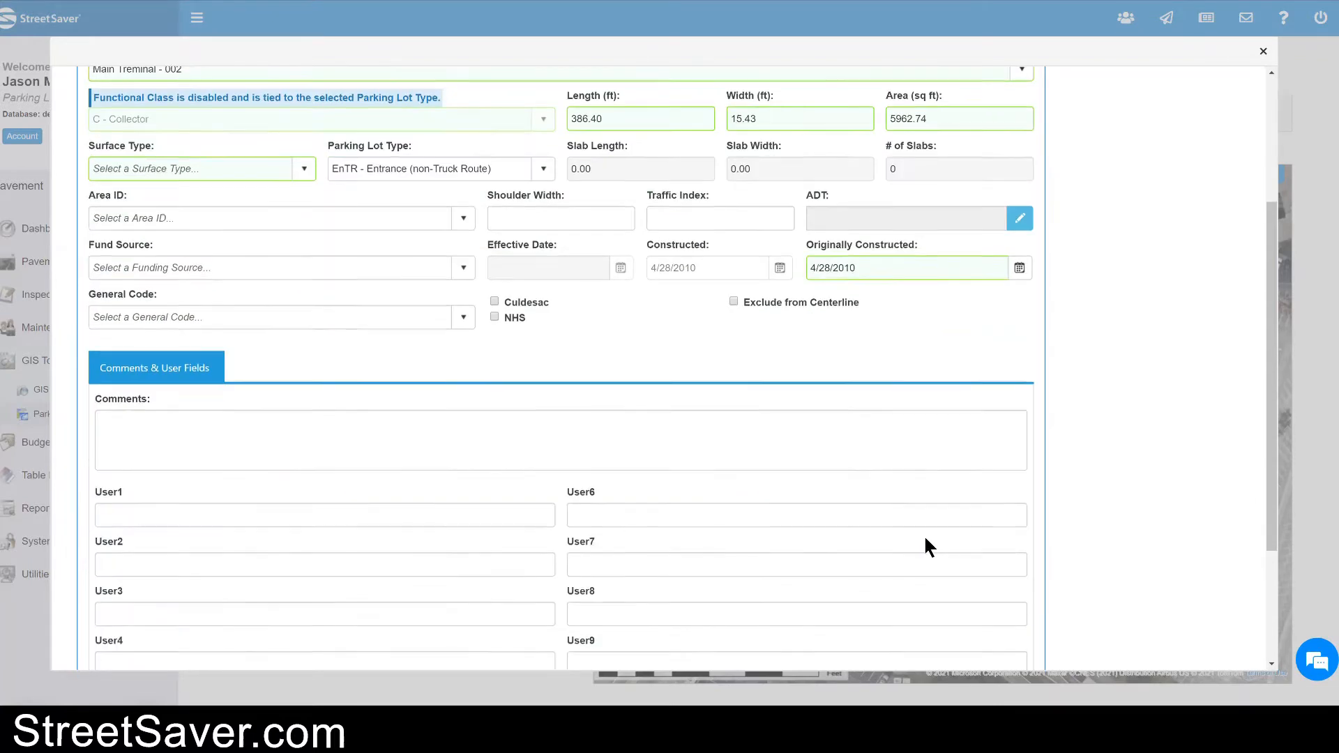
pyautogui.scroll(-3, 926, 540)
pyautogui.scroll(3, 926, 540)
pyautogui.scroll(3, 926, 540)
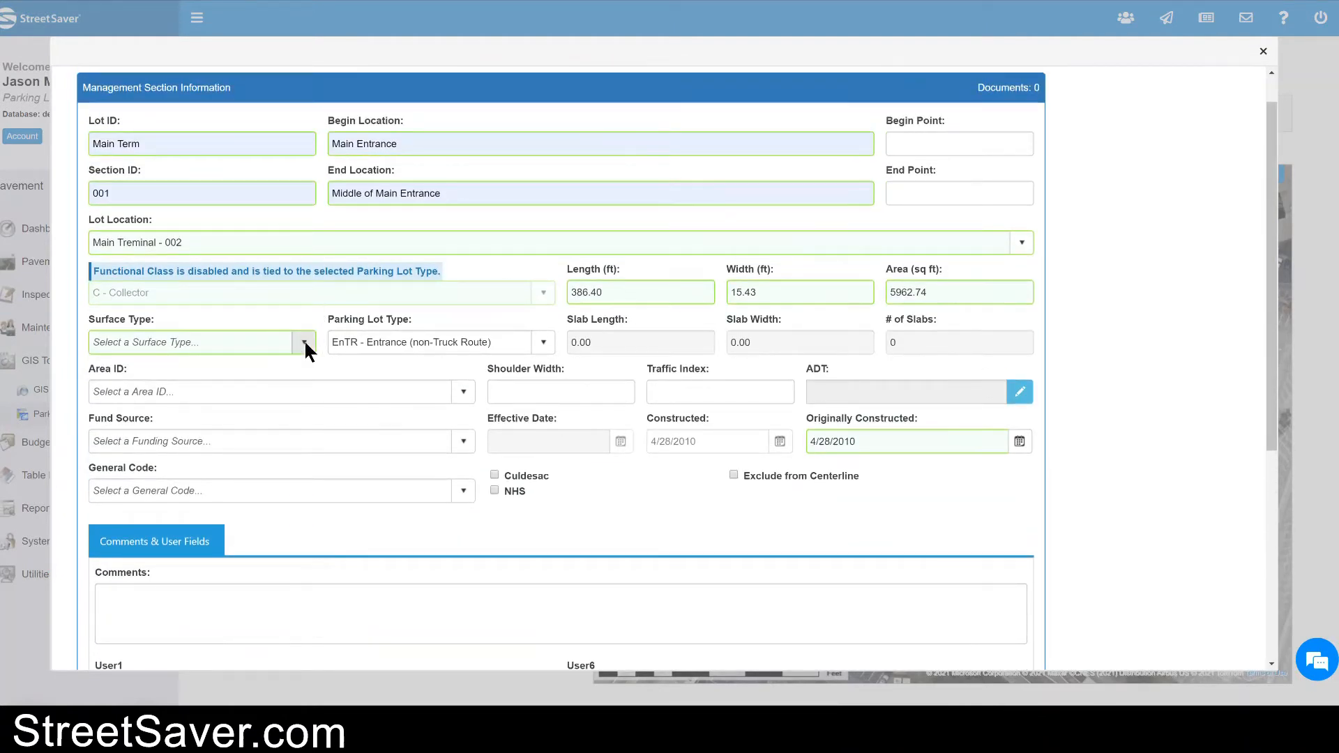
pyautogui.click(305, 344)
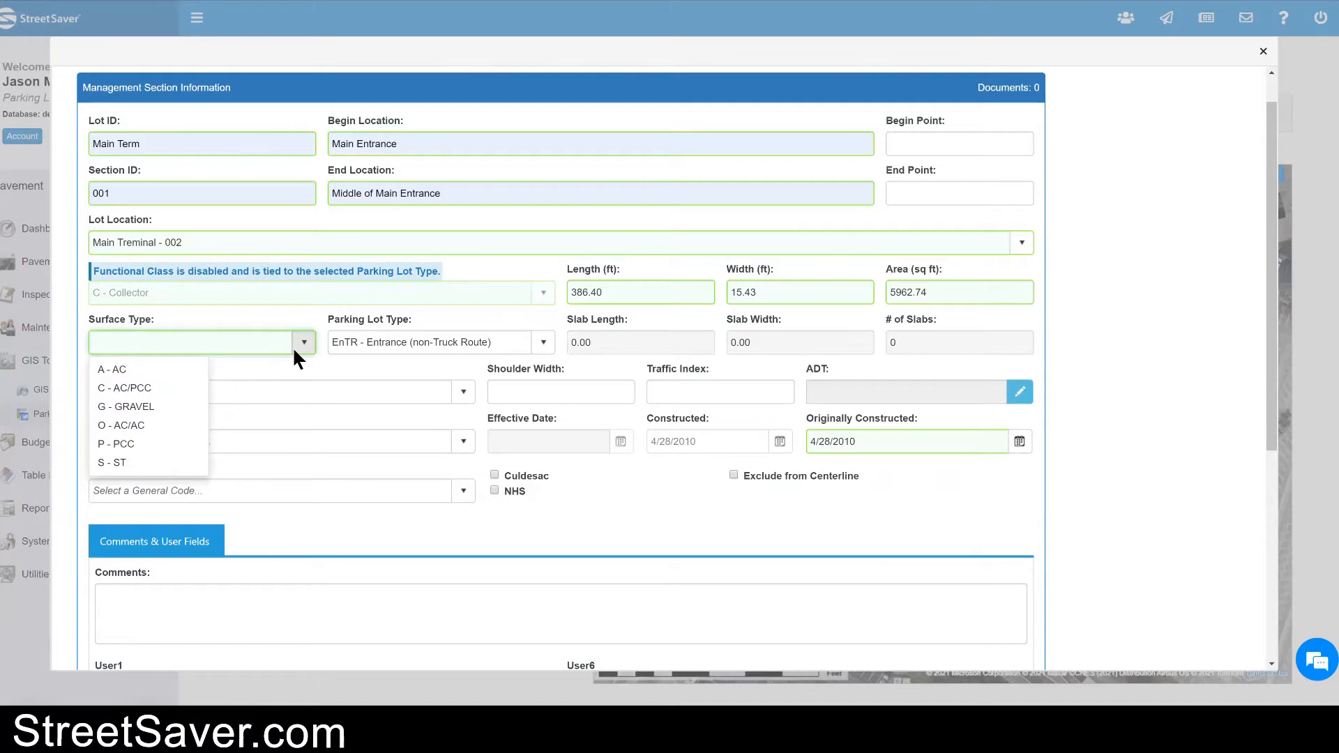
pyautogui.click(165, 369)
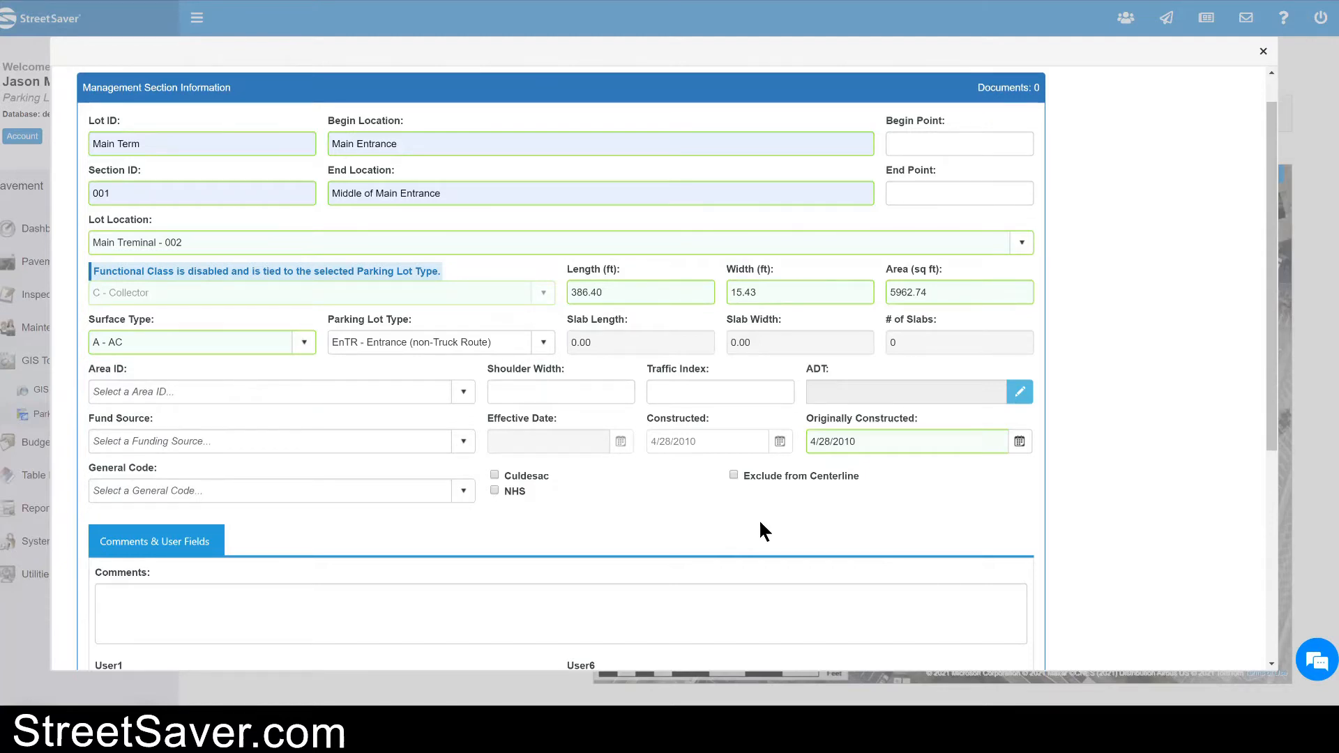
pyautogui.scroll(-3, 760, 523)
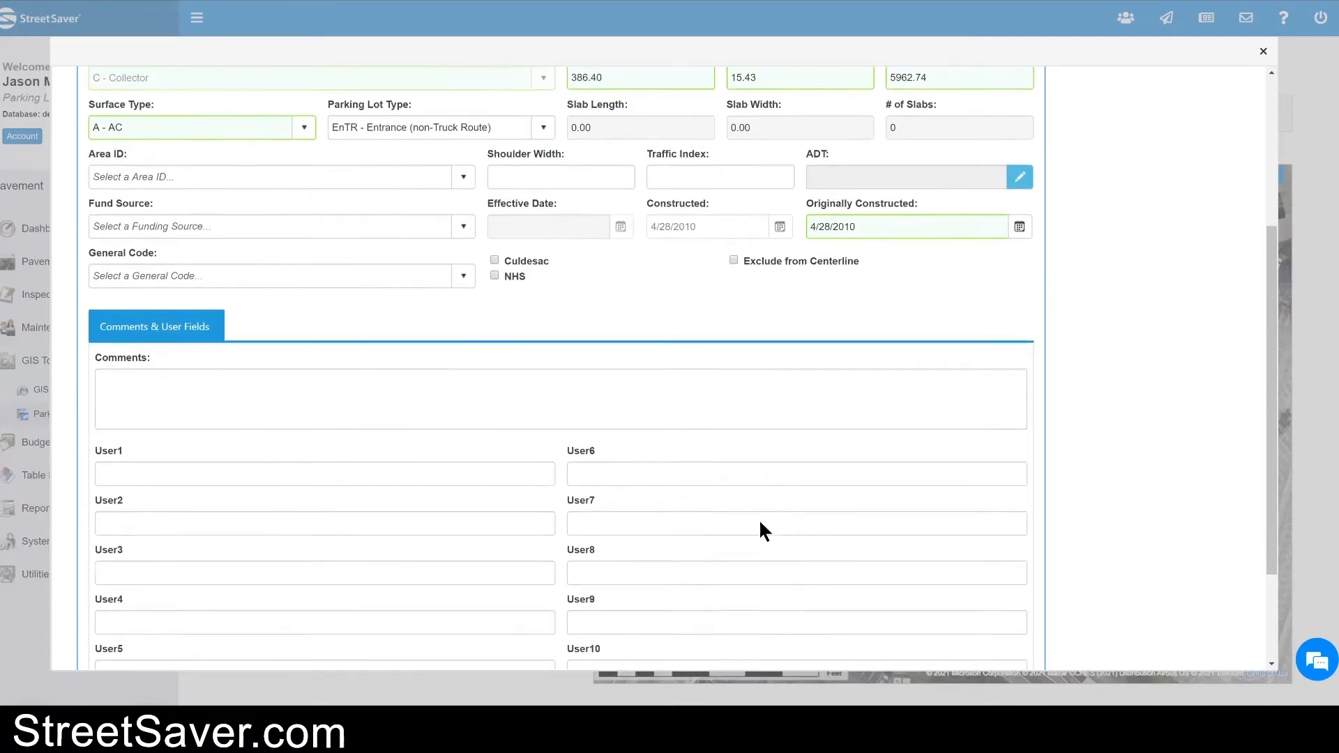
pyautogui.scroll(-2, 760, 525)
pyautogui.click(928, 595)
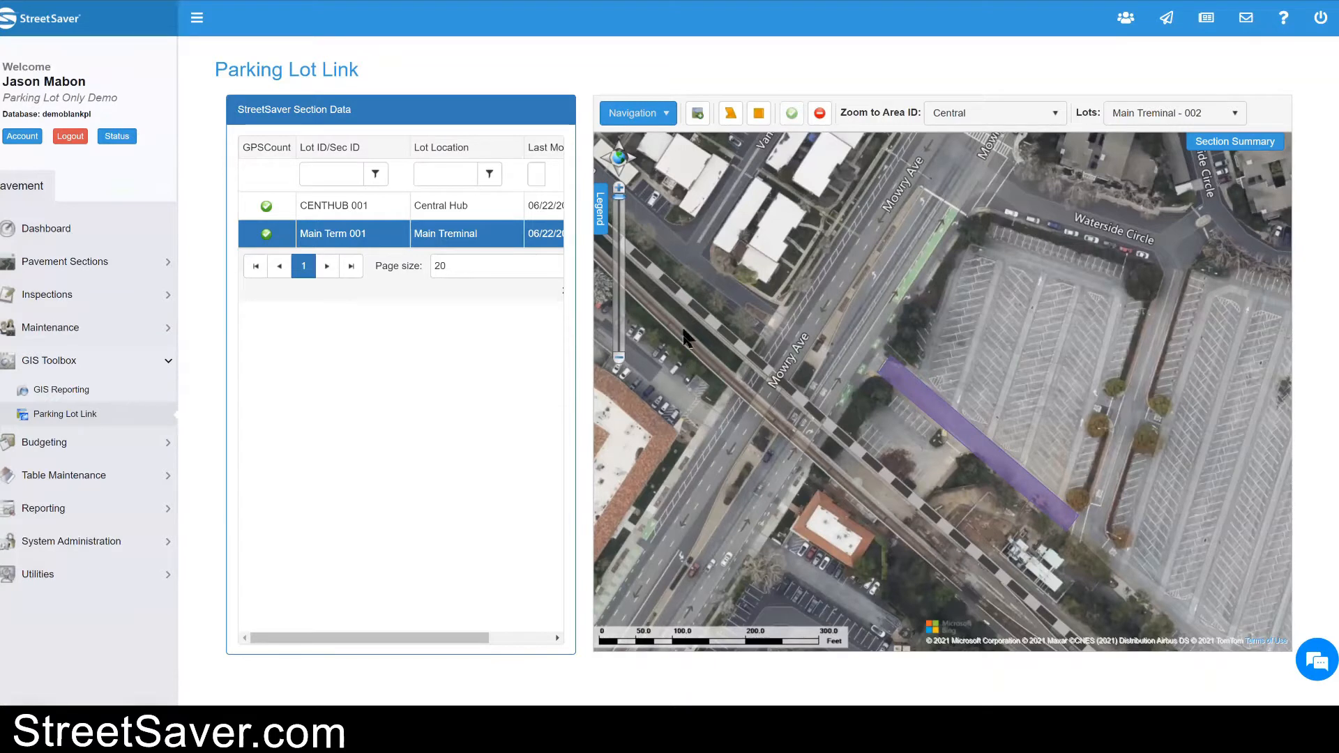
# Step: Start creating another section on the map with the lot type HUPA - High Utilization Parking Area
pyautogui.click(696, 114)
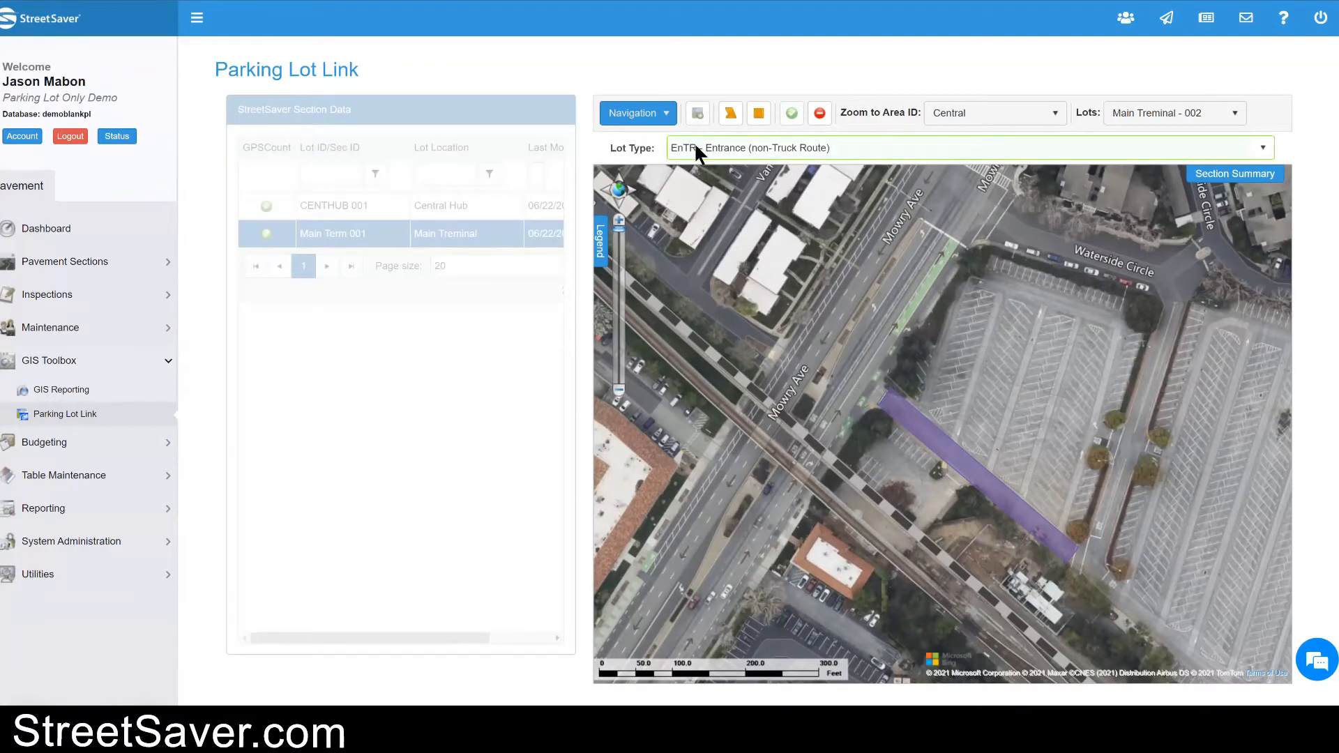
pyautogui.click(696, 146)
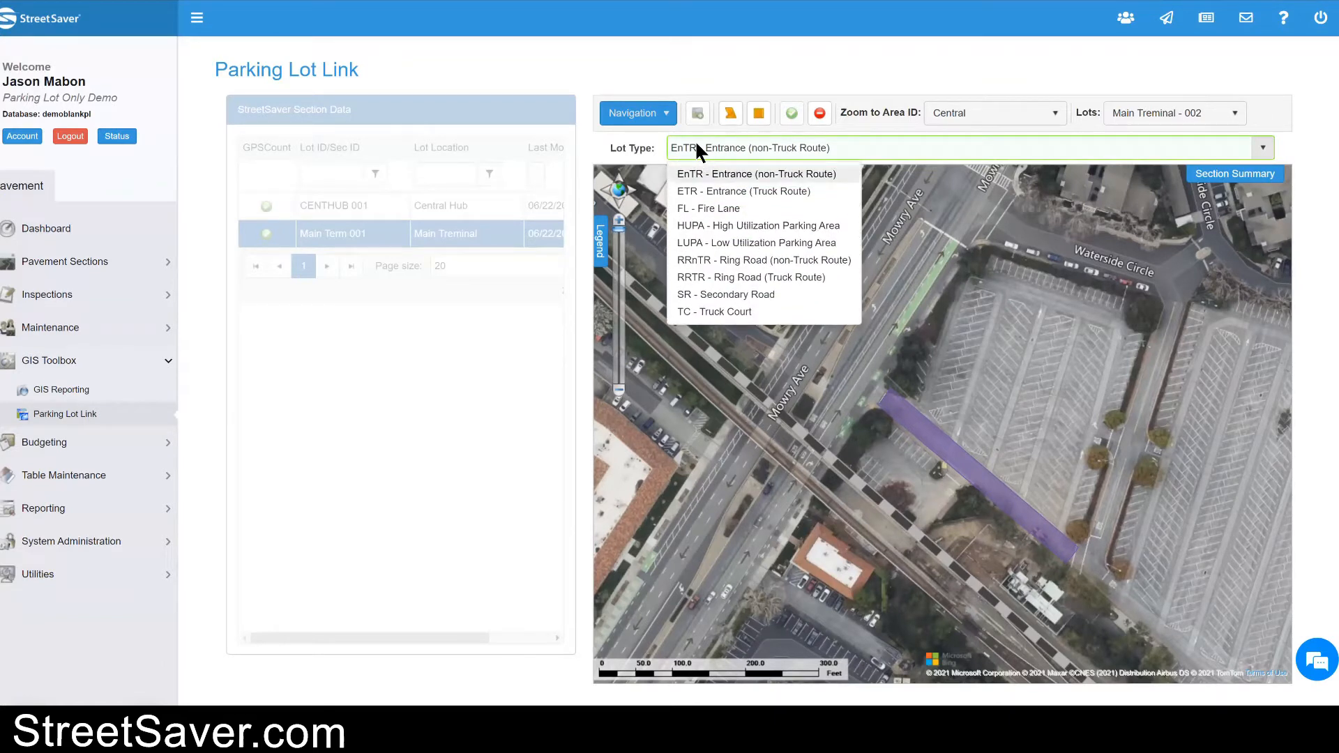
pyautogui.click(726, 242)
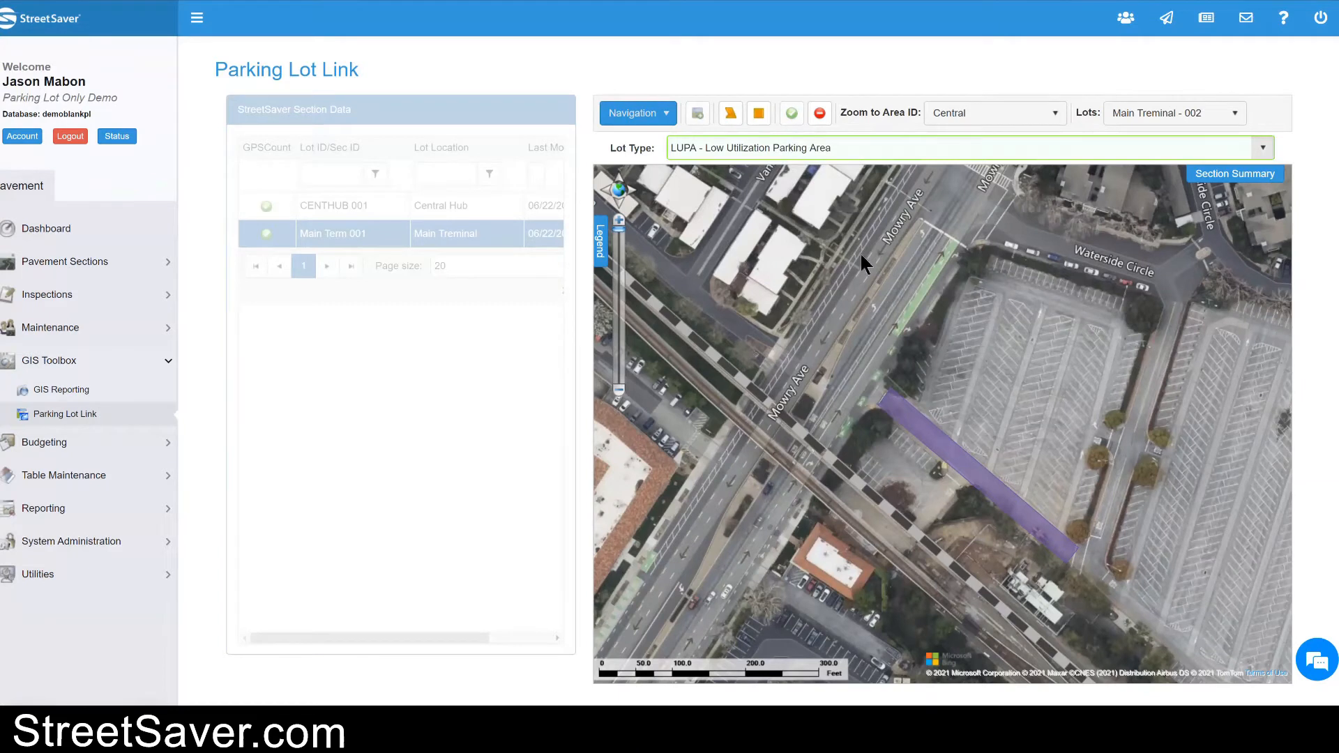
pyautogui.click(781, 148)
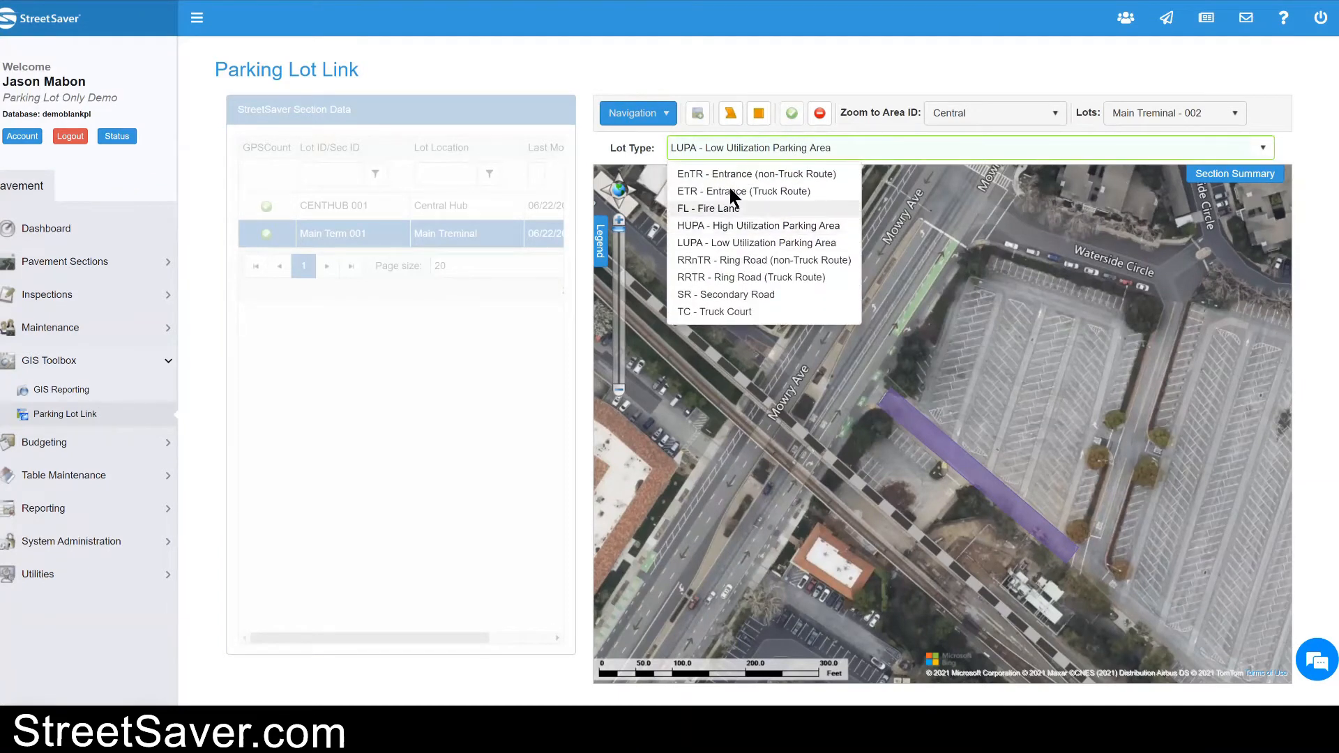
pyautogui.click(736, 225)
# Step: Draw and accept a notched section polygon, about 6,892 sq ft, around the small parking lot directly southwest of the entrance driveway section
pyautogui.click(731, 113)
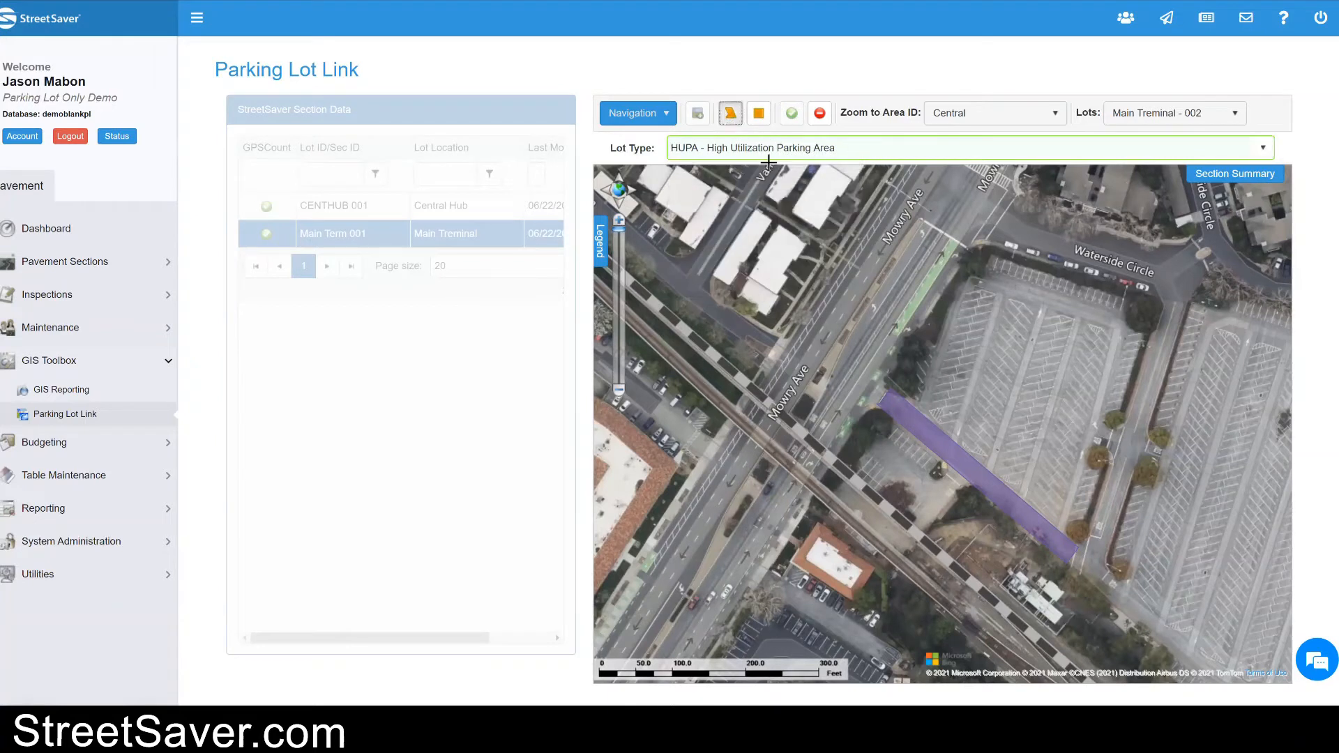
pyautogui.click(892, 420)
pyautogui.click(970, 484)
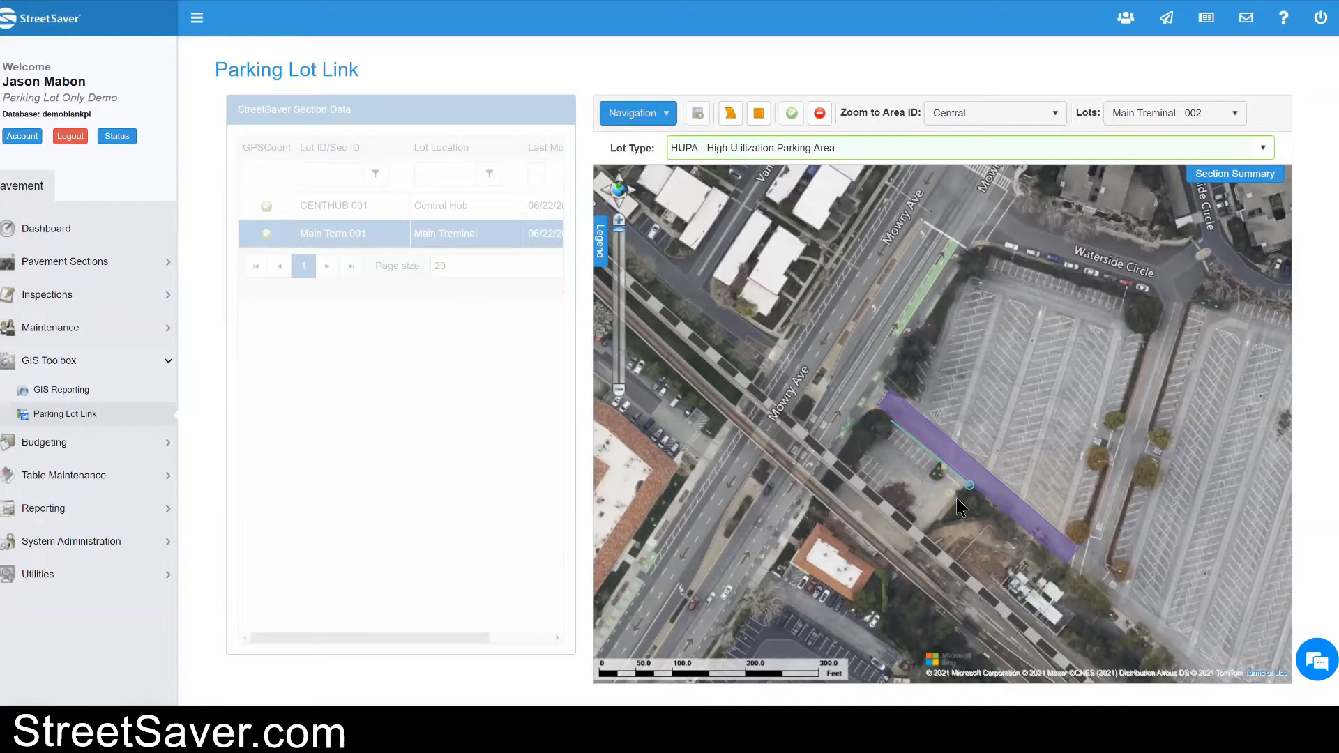
pyautogui.click(928, 534)
pyautogui.click(907, 510)
pyautogui.moveTo(897, 488)
pyautogui.mouseDown()
pyautogui.moveTo(889, 499)
pyautogui.moveTo(860, 470)
pyautogui.mouseUp()
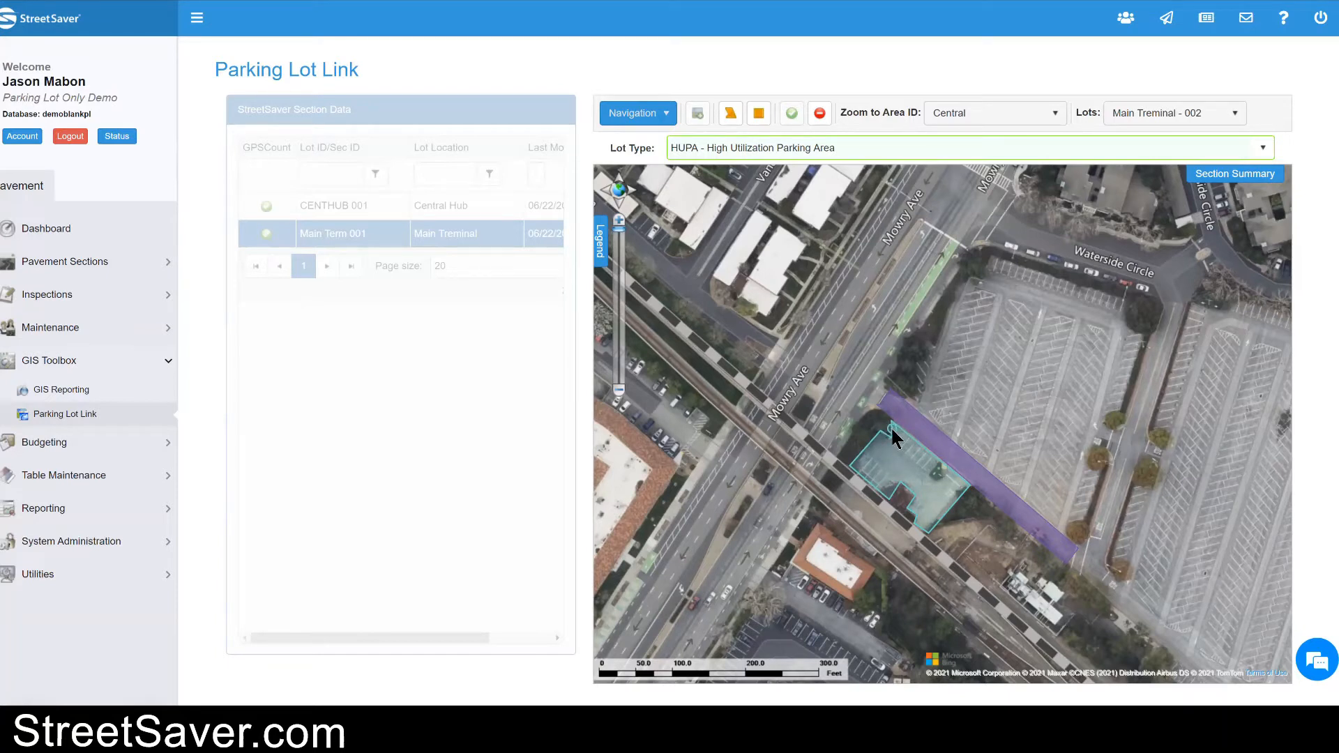
pyautogui.doubleClick(892, 428)
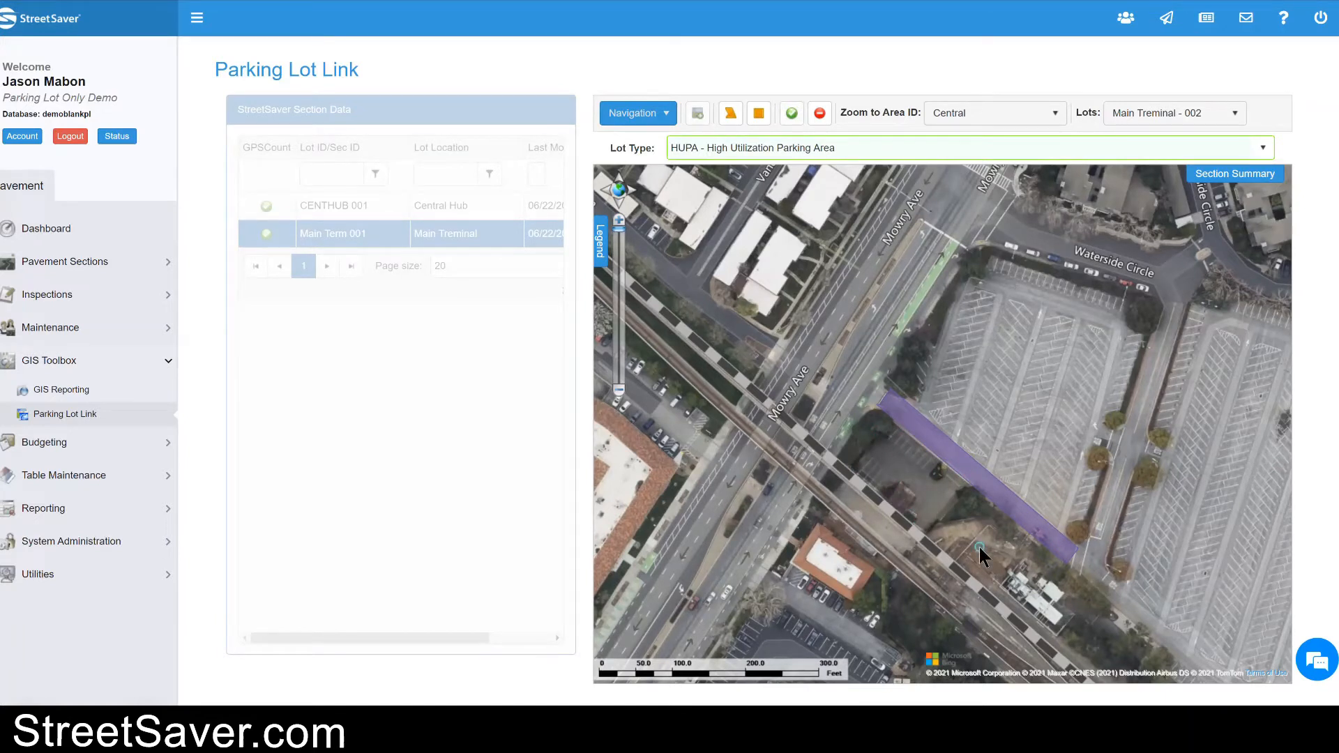
pyautogui.click(797, 115)
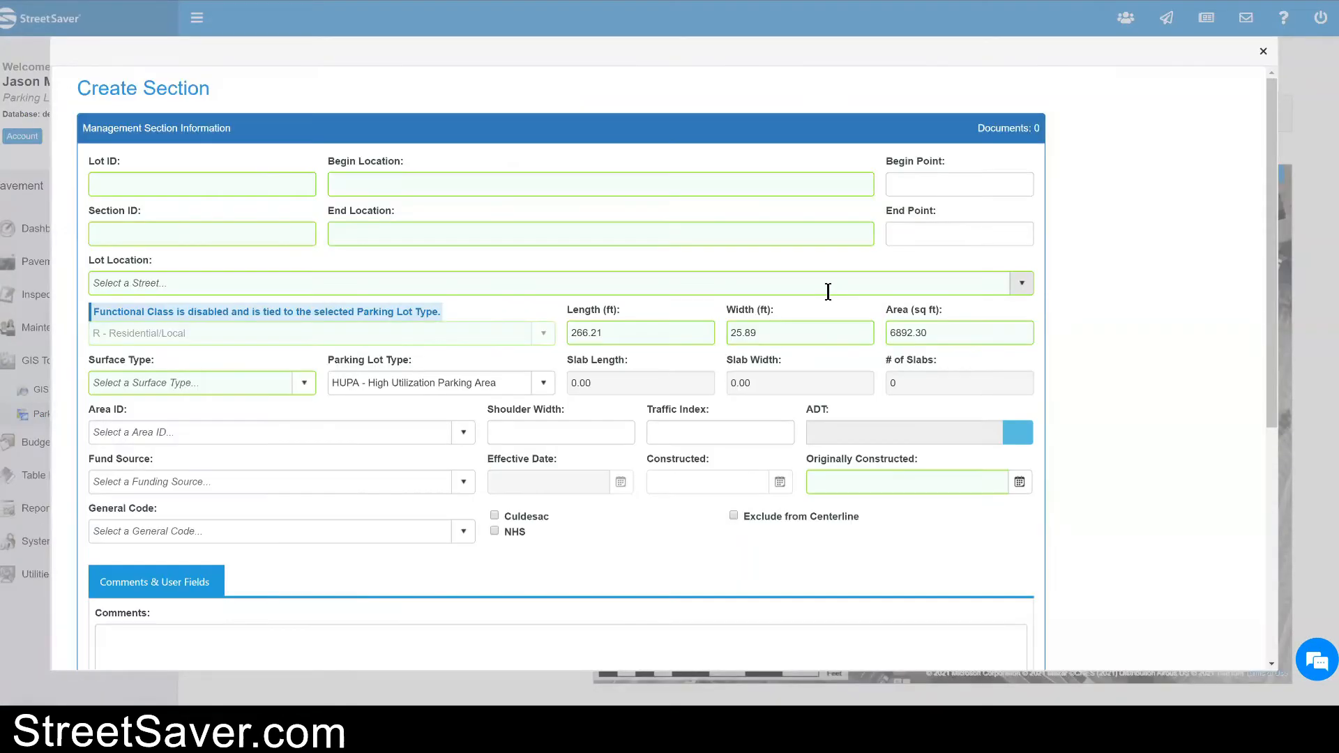
# Step: Assign the new section to lot location Main Treminal - 002 with Lot ID Main Term and Section ID 002
pyautogui.click(327, 280)
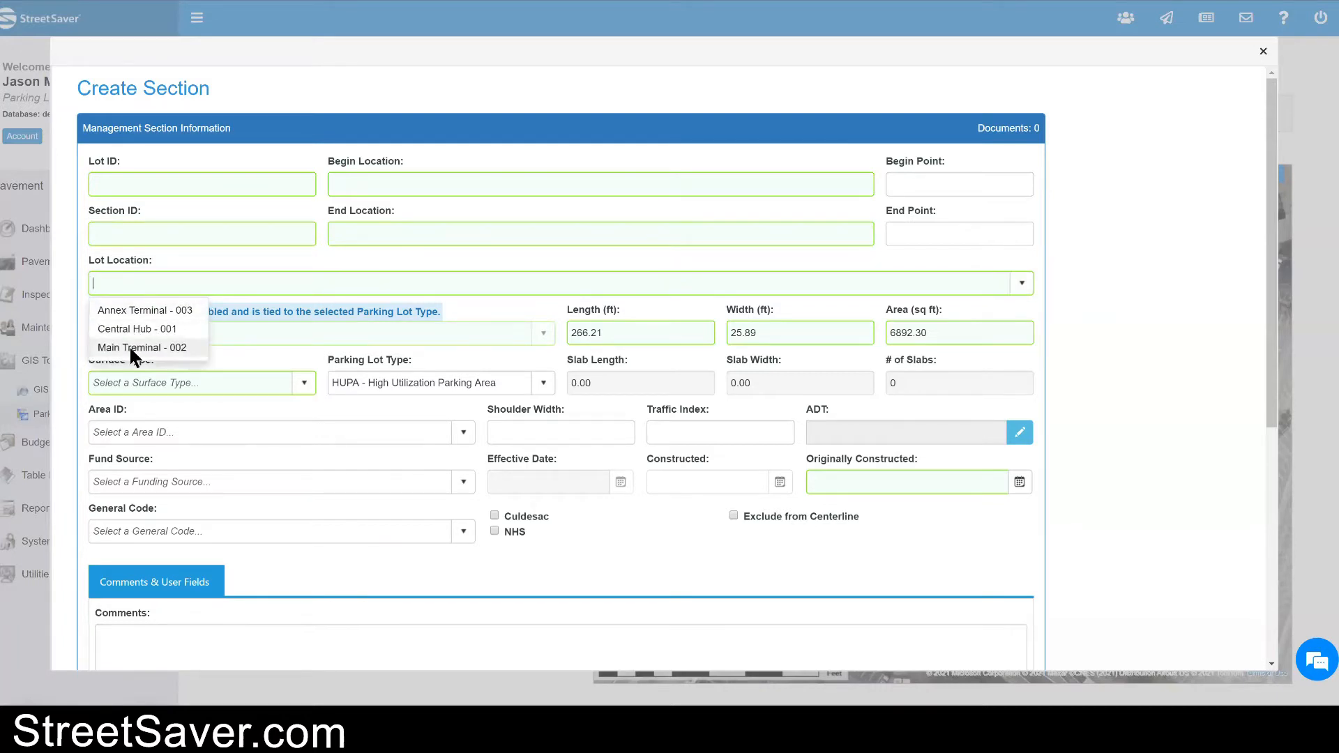
pyautogui.click(129, 345)
pyautogui.click(140, 189)
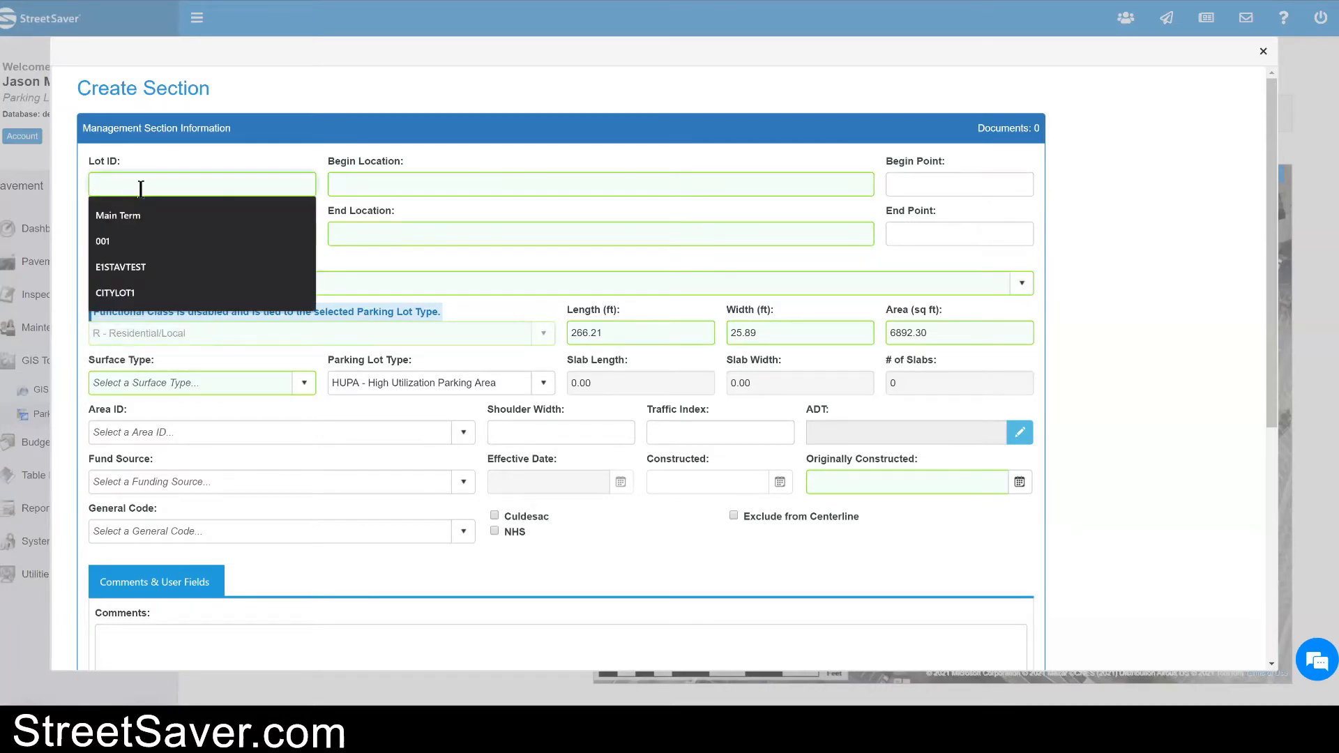
pyautogui.click(140, 216)
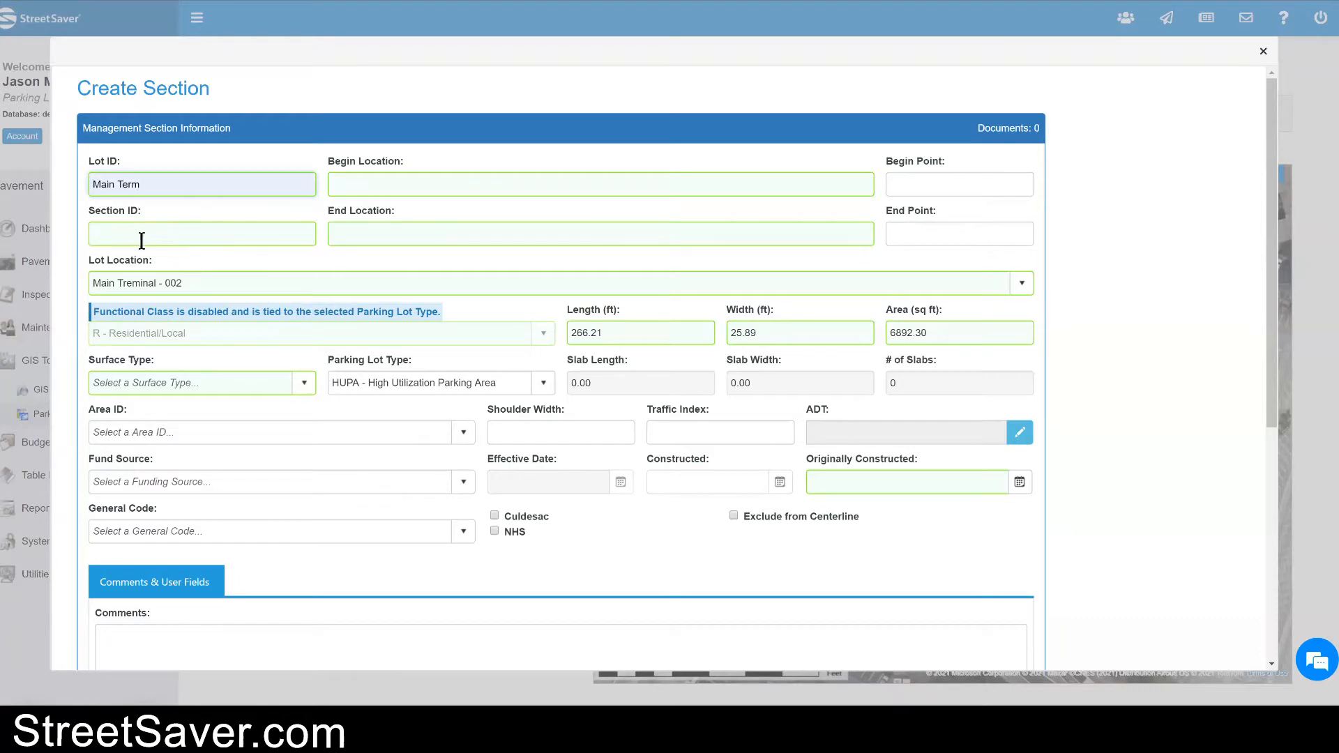
pyautogui.click(142, 233)
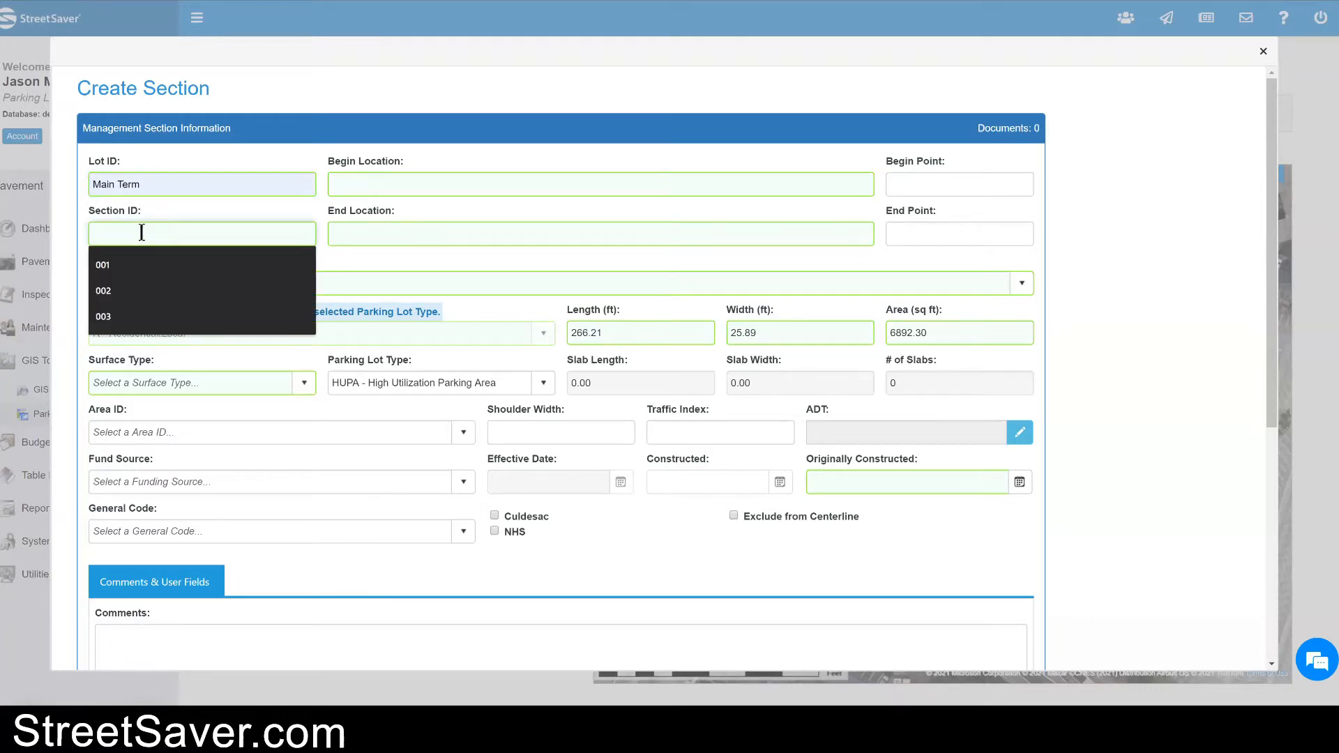
pyautogui.click(133, 288)
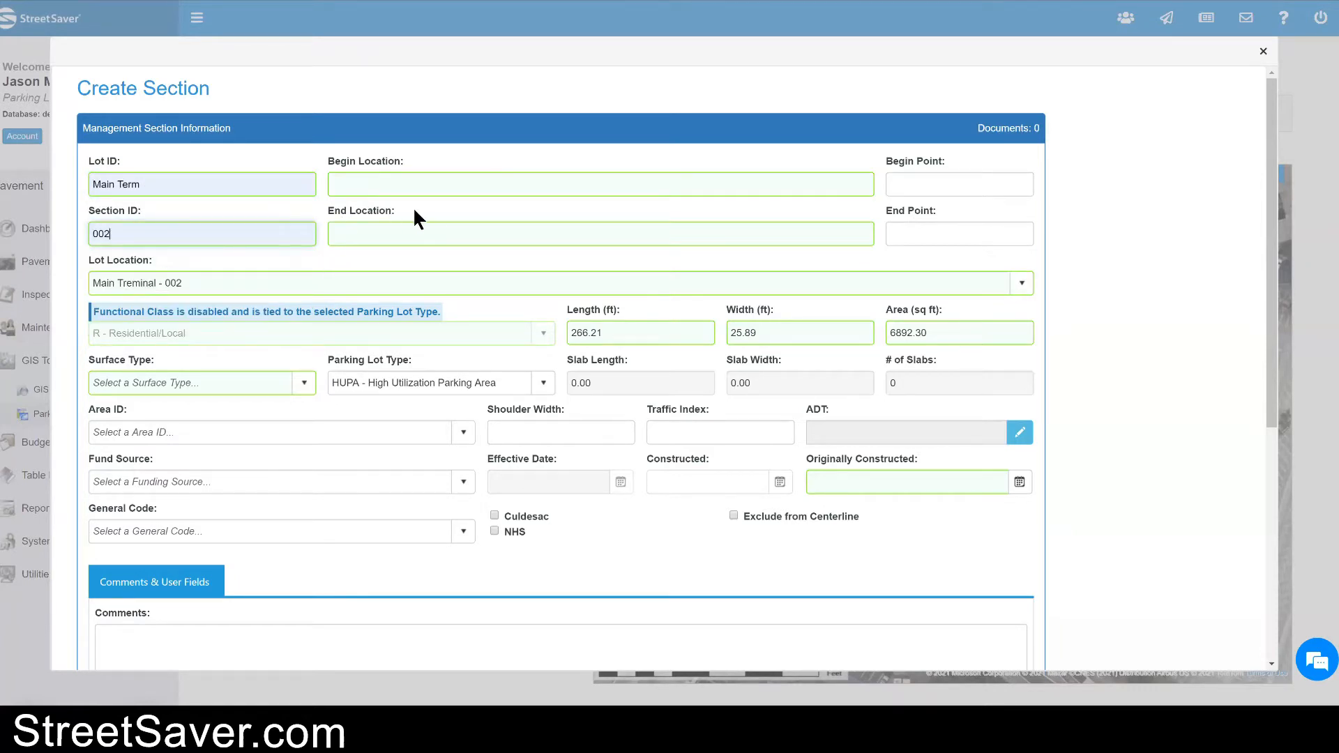
# Step: Set the section's begin location to Main Entrance and its end location to Main Term 001
pyautogui.click(446, 188)
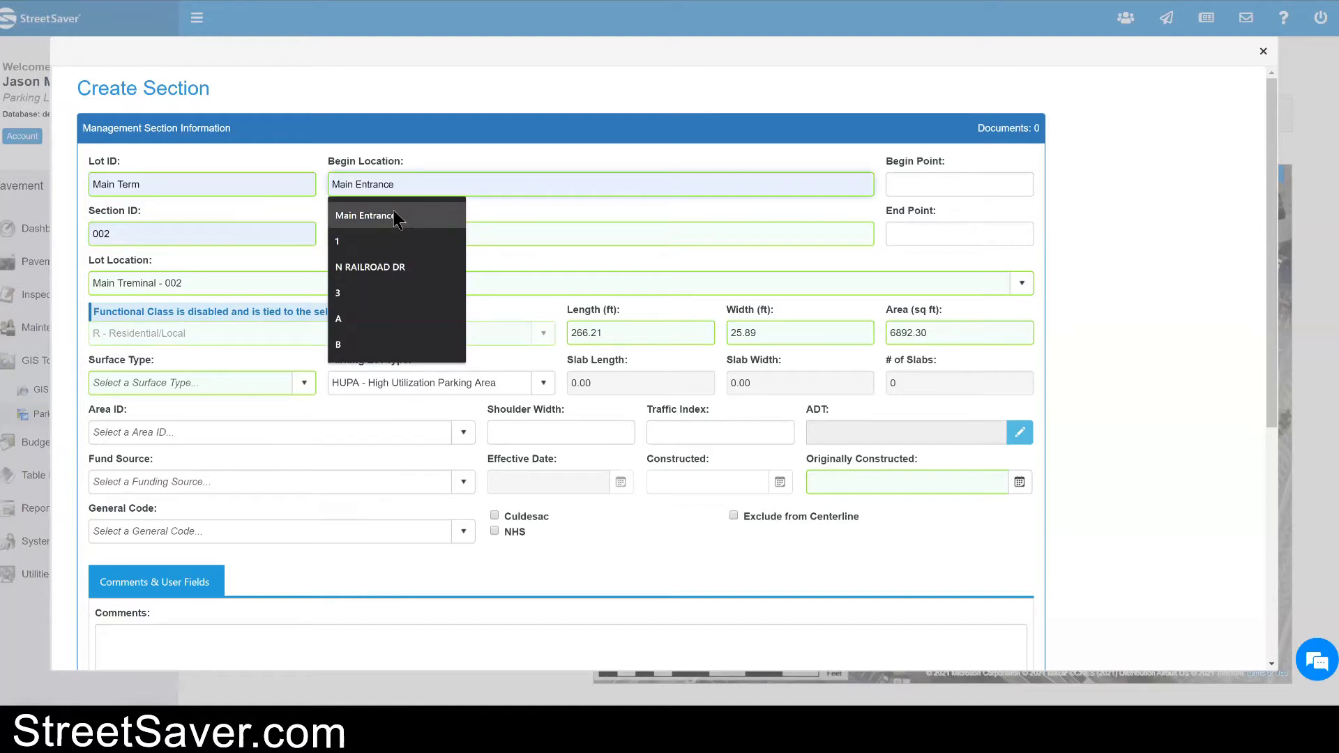
pyautogui.click(377, 221)
pyautogui.click(376, 234)
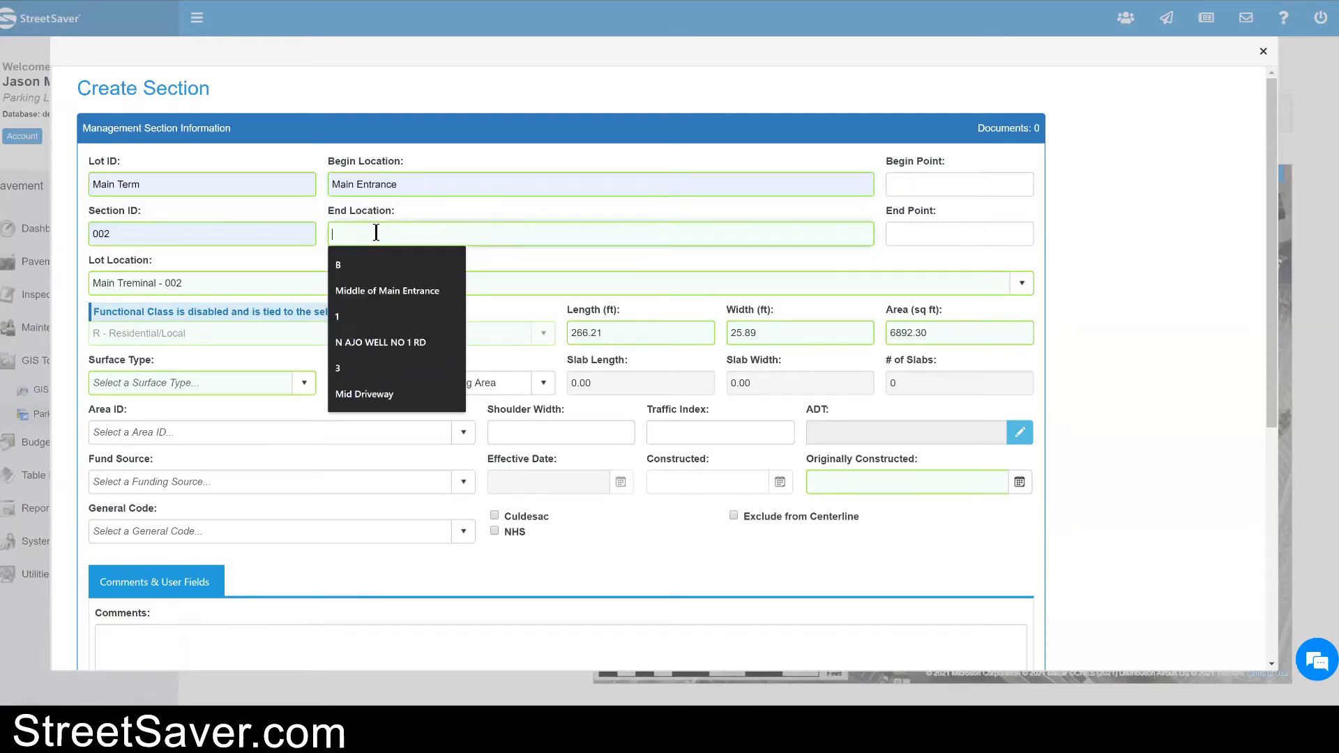
pyautogui.click(363, 291)
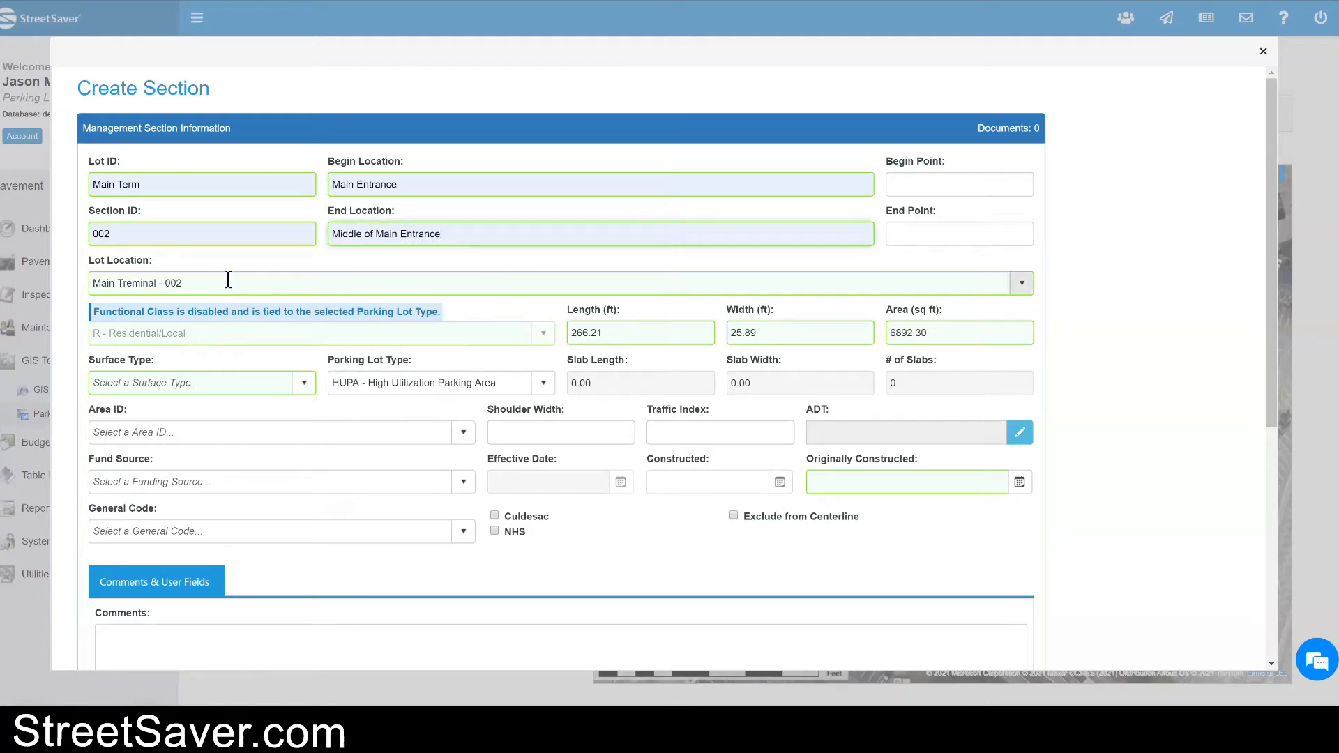
pyautogui.moveTo(442, 235); pyautogui.dragTo(316, 234)
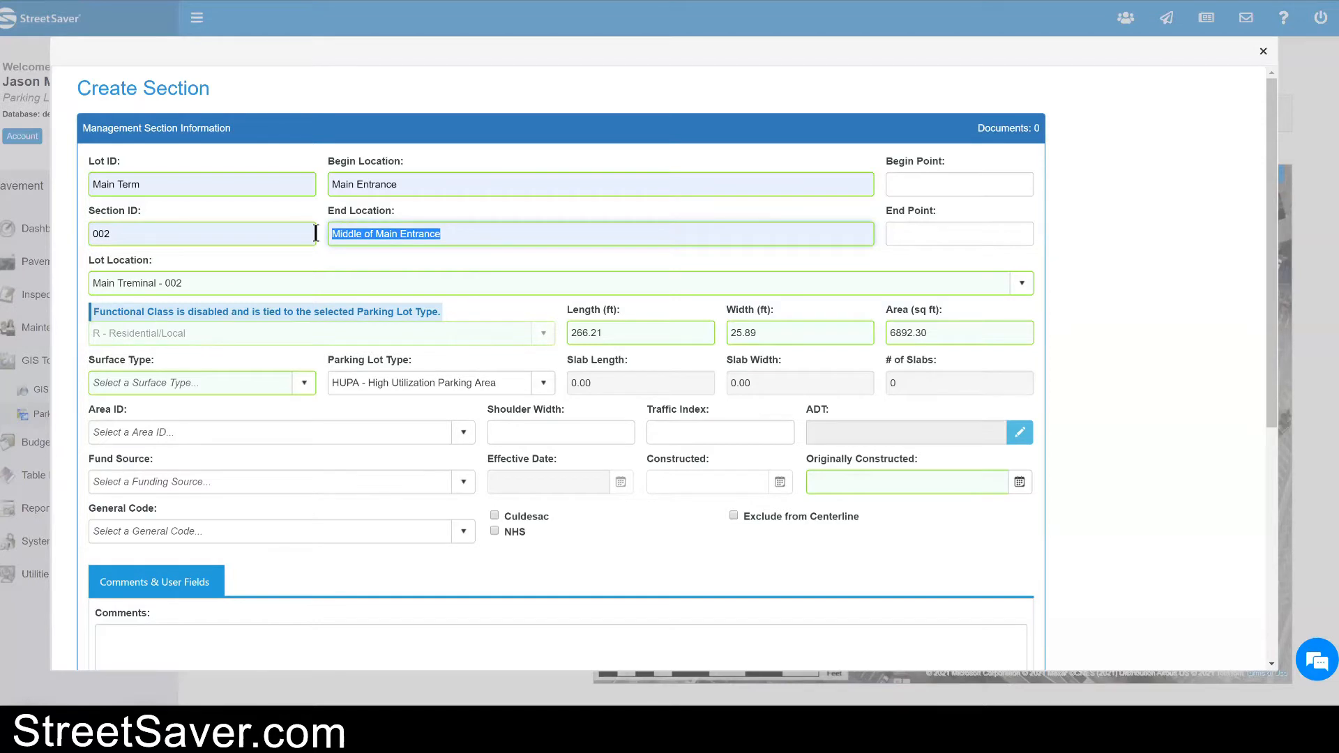
pyautogui.write('Main Term 001')
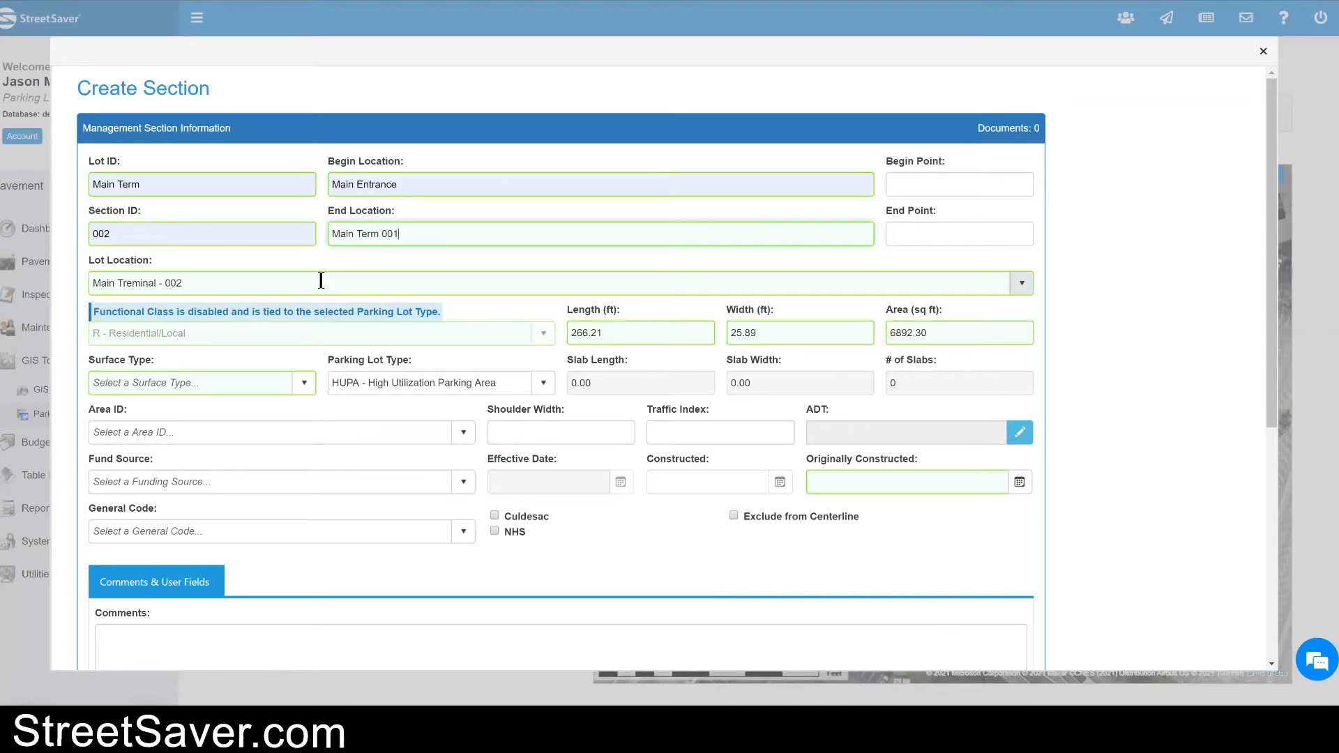
# Step: Set the section's surface type to A - AC and its originally constructed date to 4/28/2010
pyautogui.click(306, 381)
pyautogui.click(114, 409)
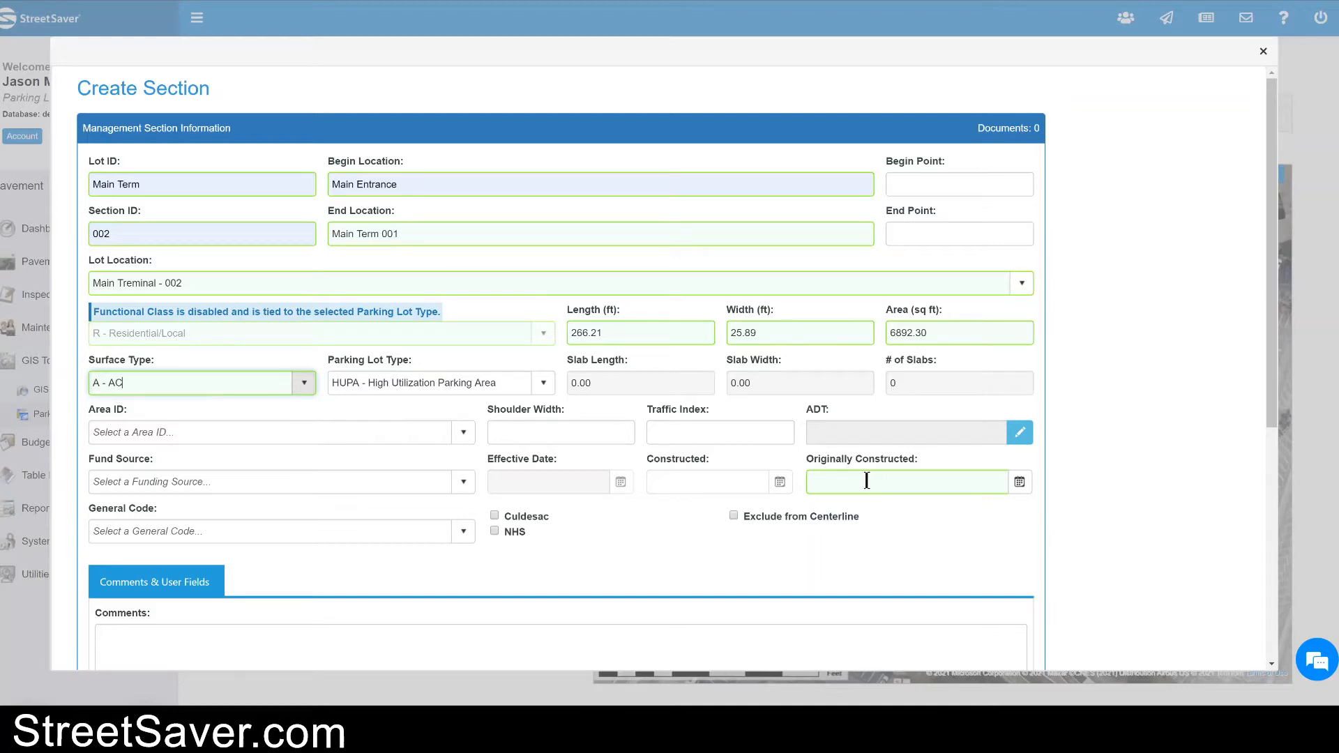
pyautogui.click(866, 481)
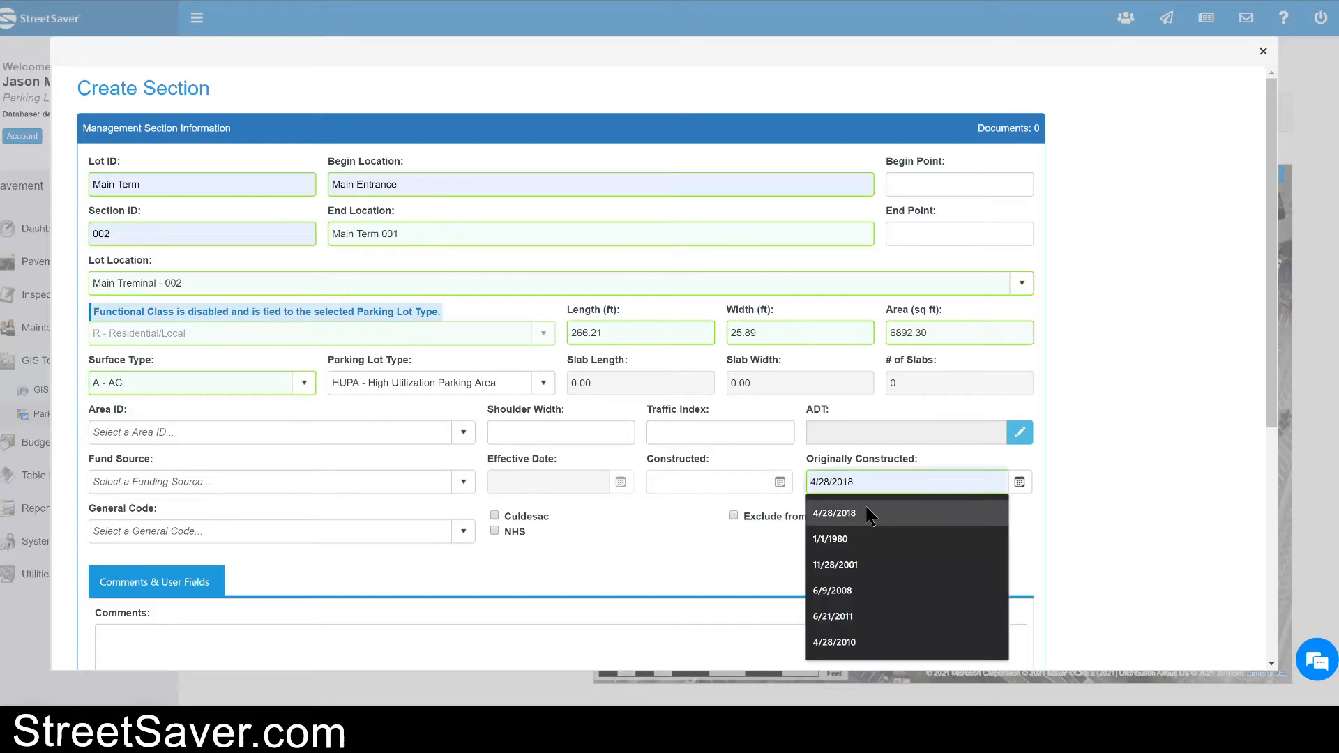
pyautogui.click(868, 515)
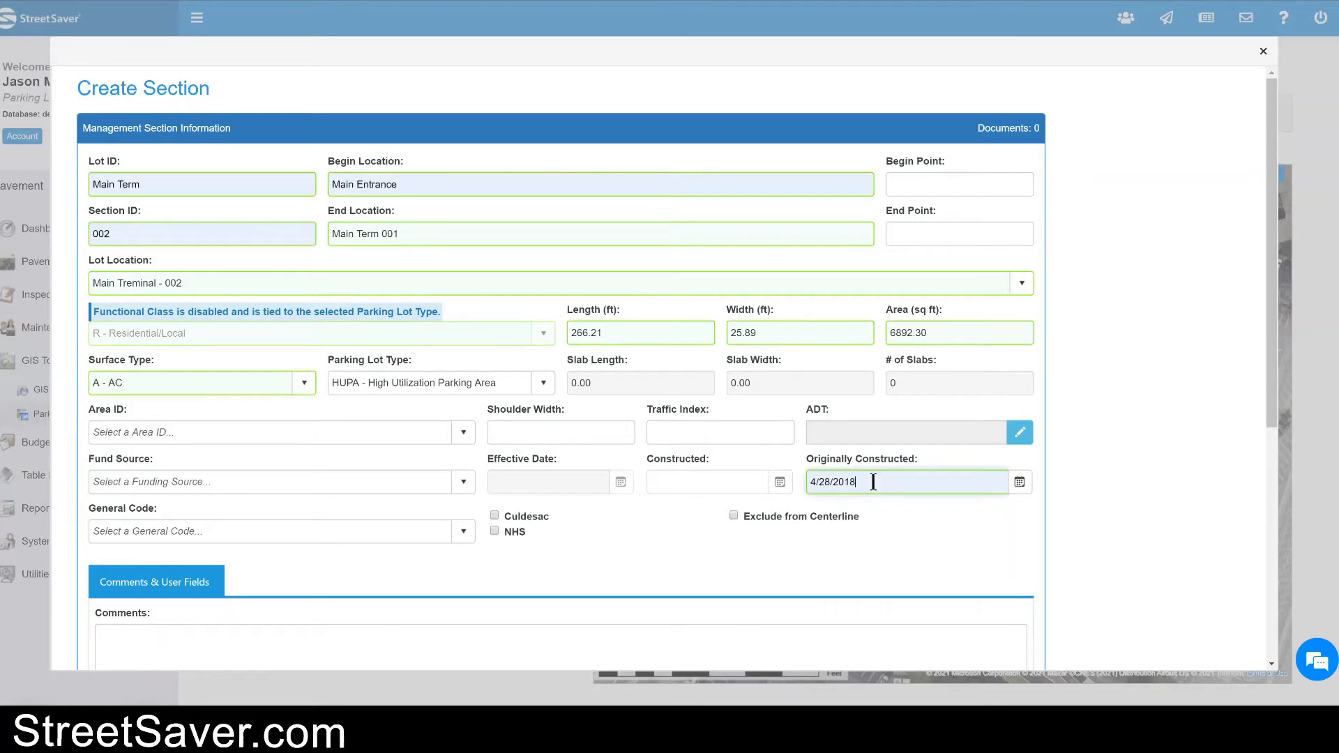
pyautogui.press('BackSpace')
pyautogui.write('0')
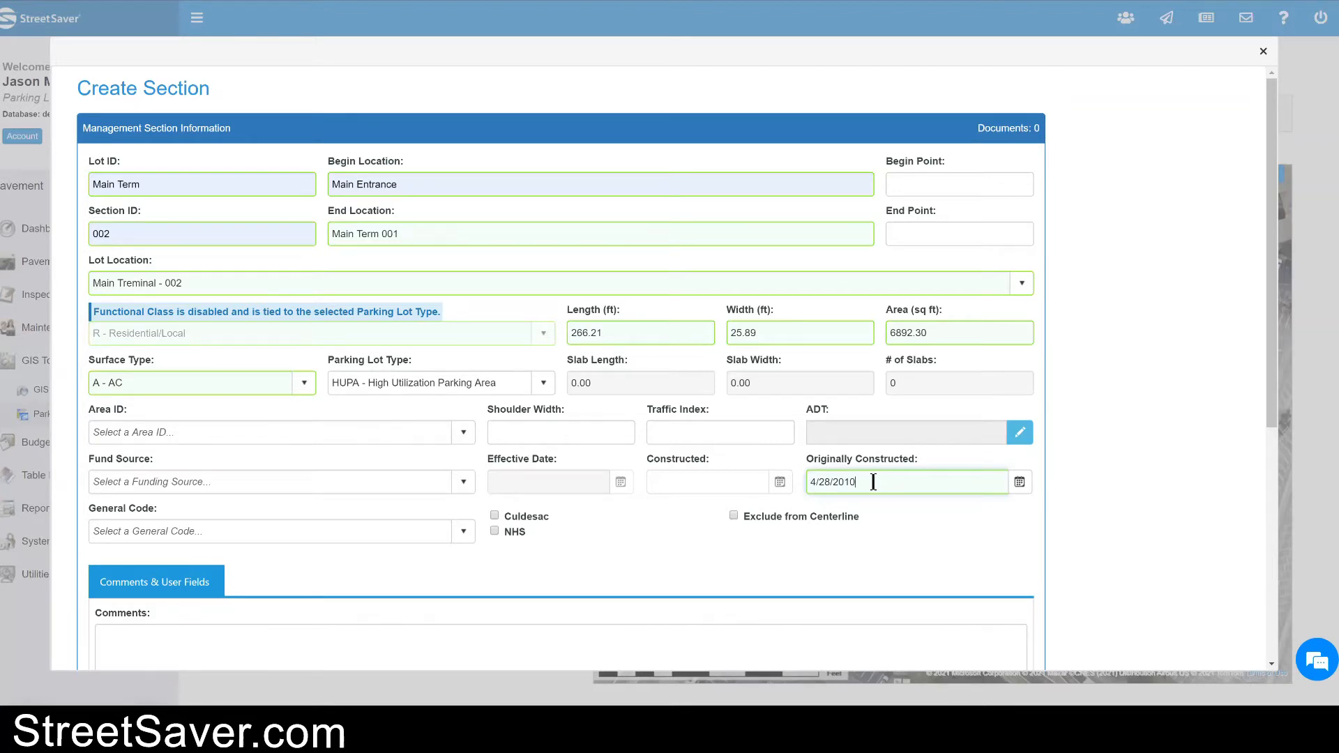
pyautogui.click(978, 565)
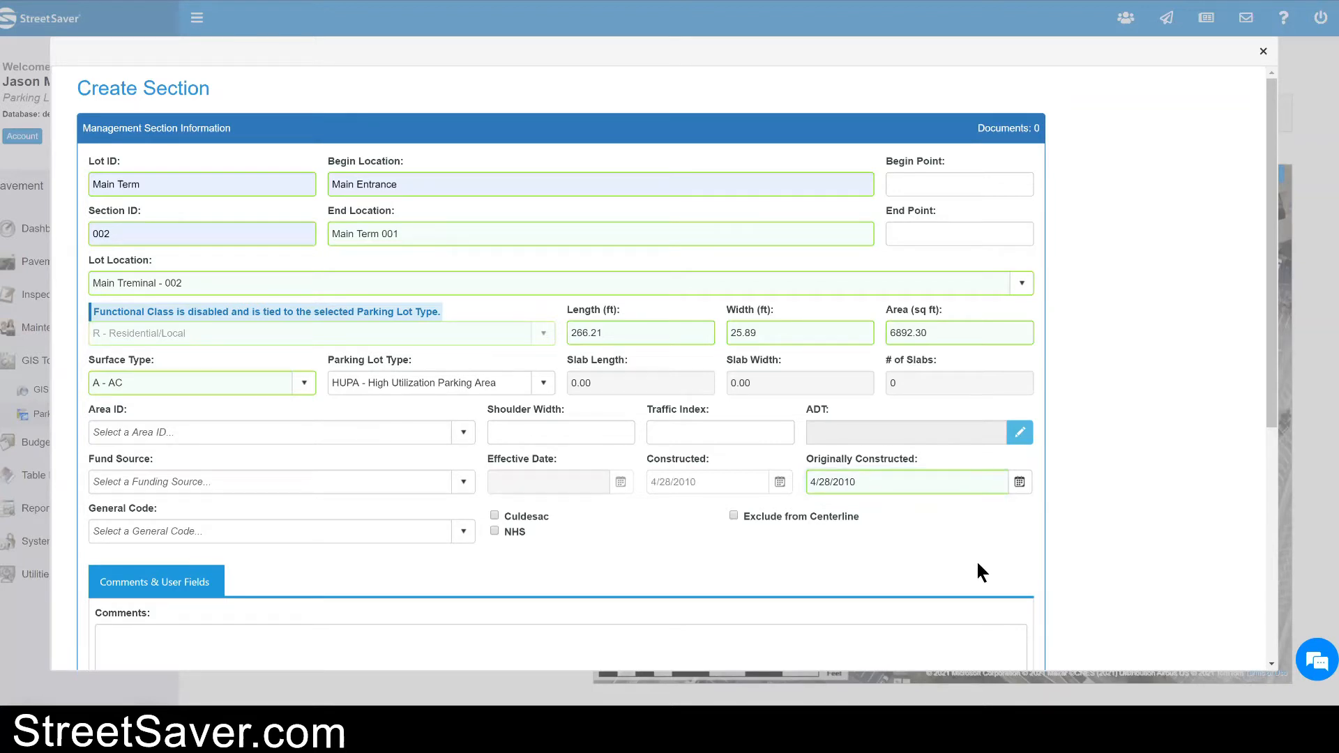
pyautogui.scroll(-5, 977, 573)
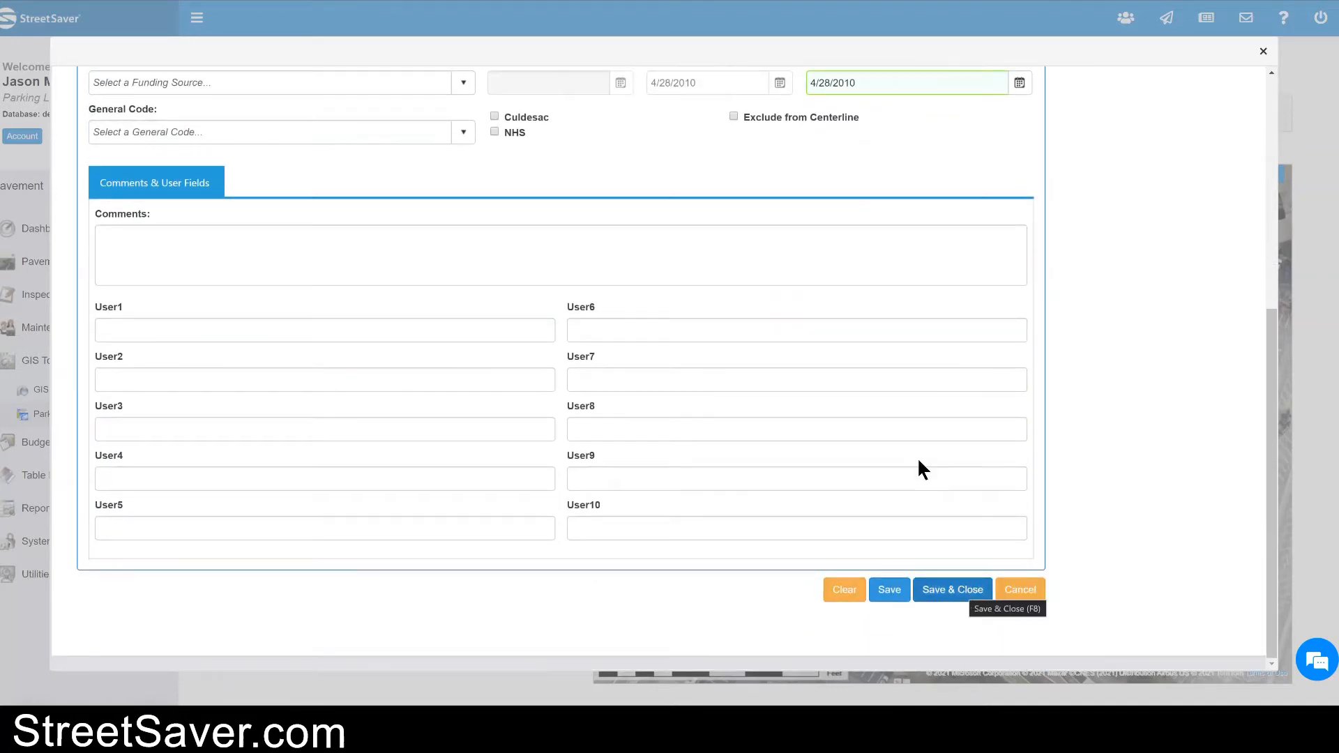
pyautogui.scroll(5, 918, 458)
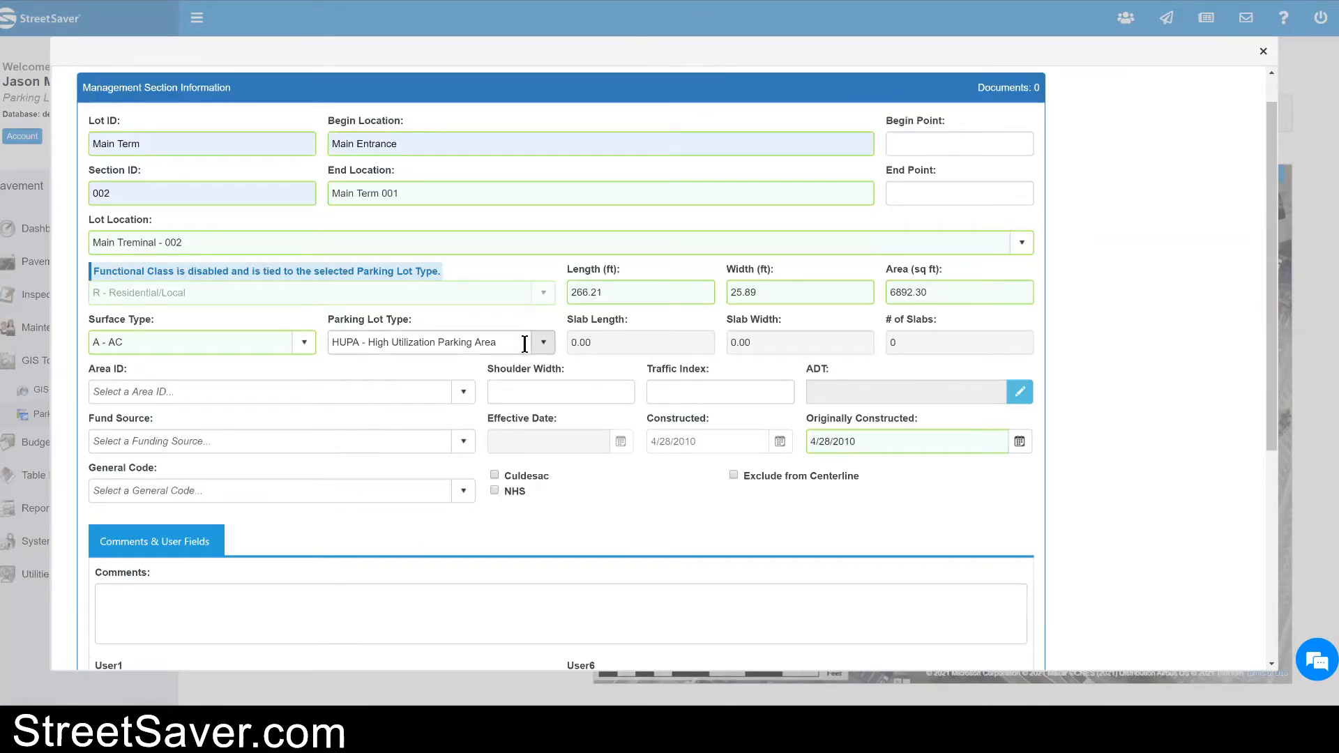
pyautogui.scroll(-1, 831, 496)
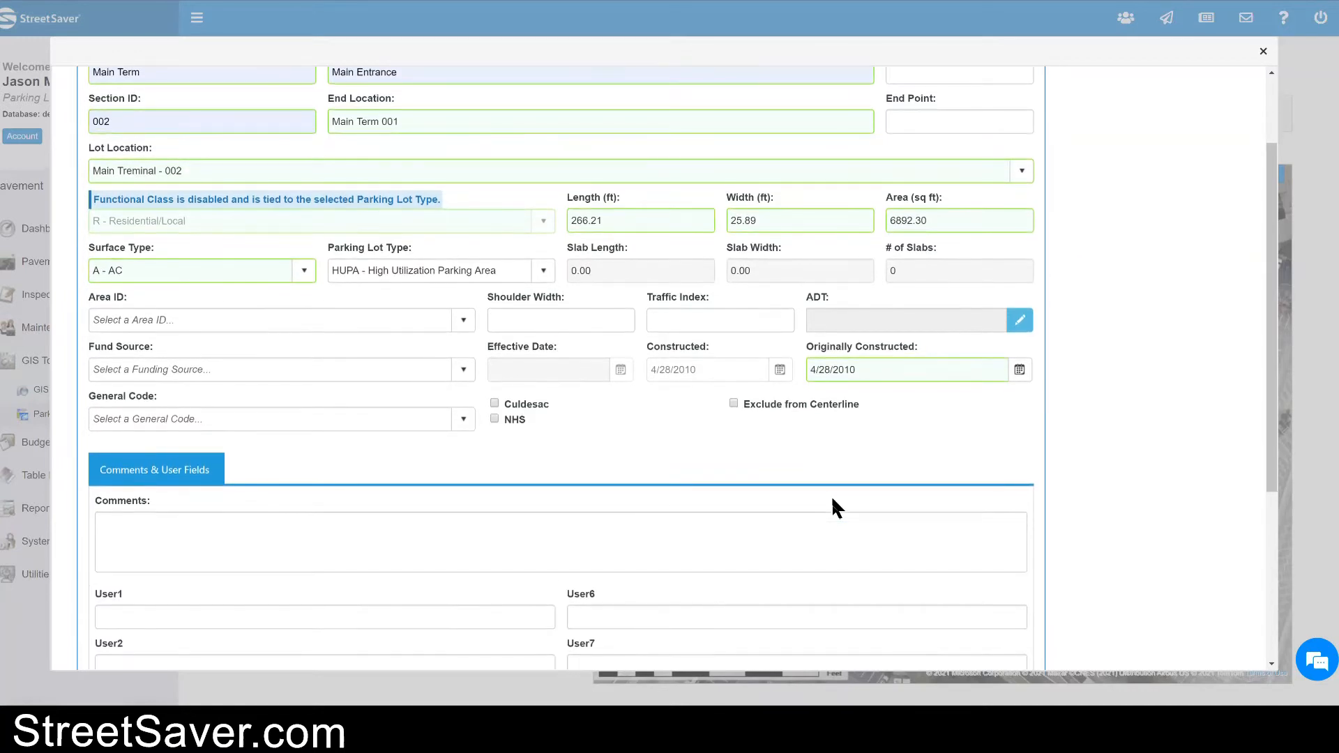
pyautogui.scroll(-1, 832, 496)
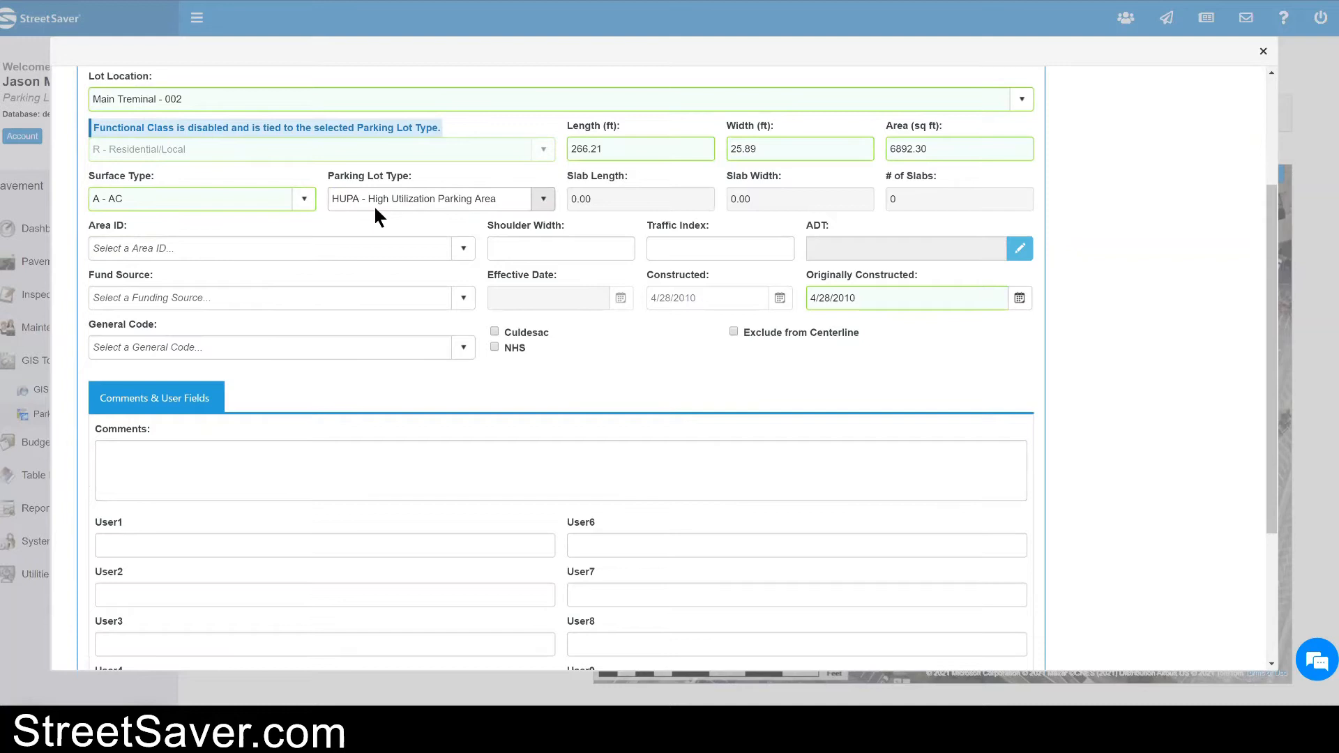
pyautogui.scroll(-3, 779, 417)
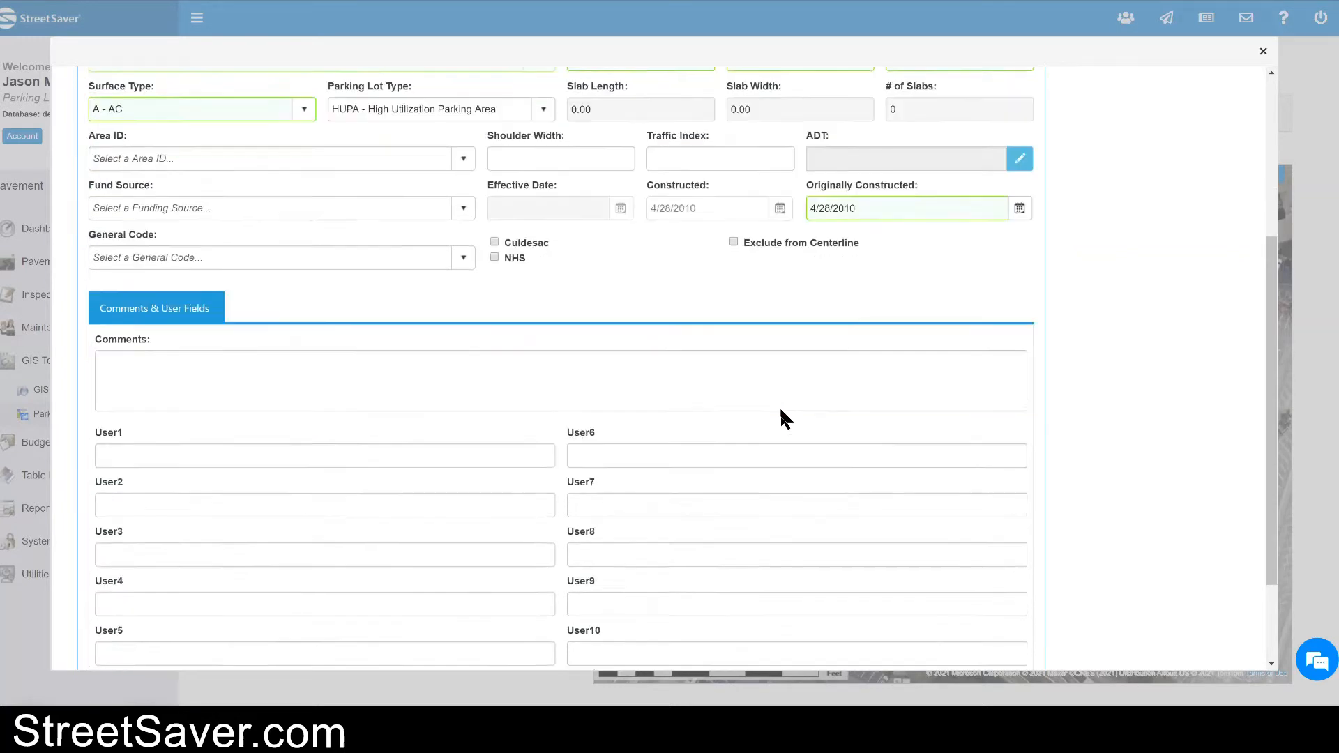
# Step: Save the Main Term 002 section and close its form
pyautogui.click(973, 595)
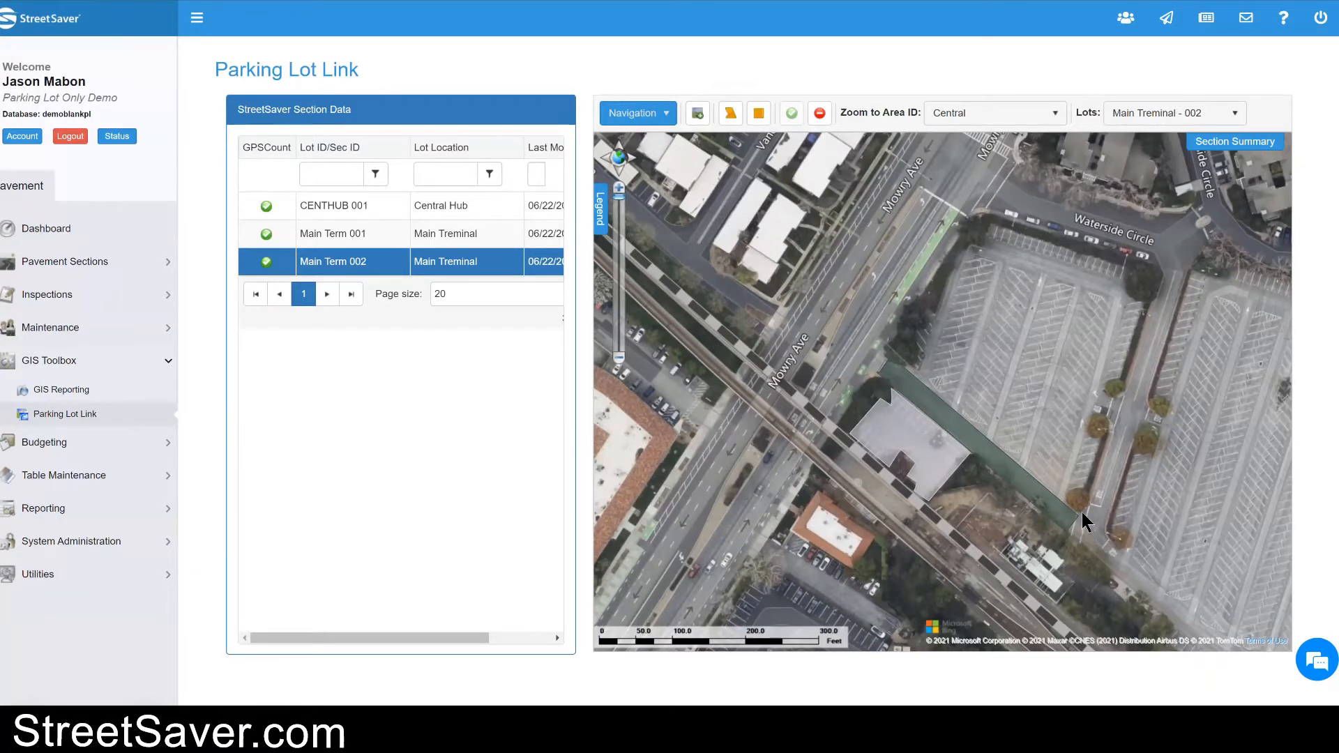
# Step: Draw and accept a HUPA - High Utilization Parking Area section polygon, about 44,295 sq ft, around the large lot northeast of the entrance driveway section
pyautogui.click(757, 124)
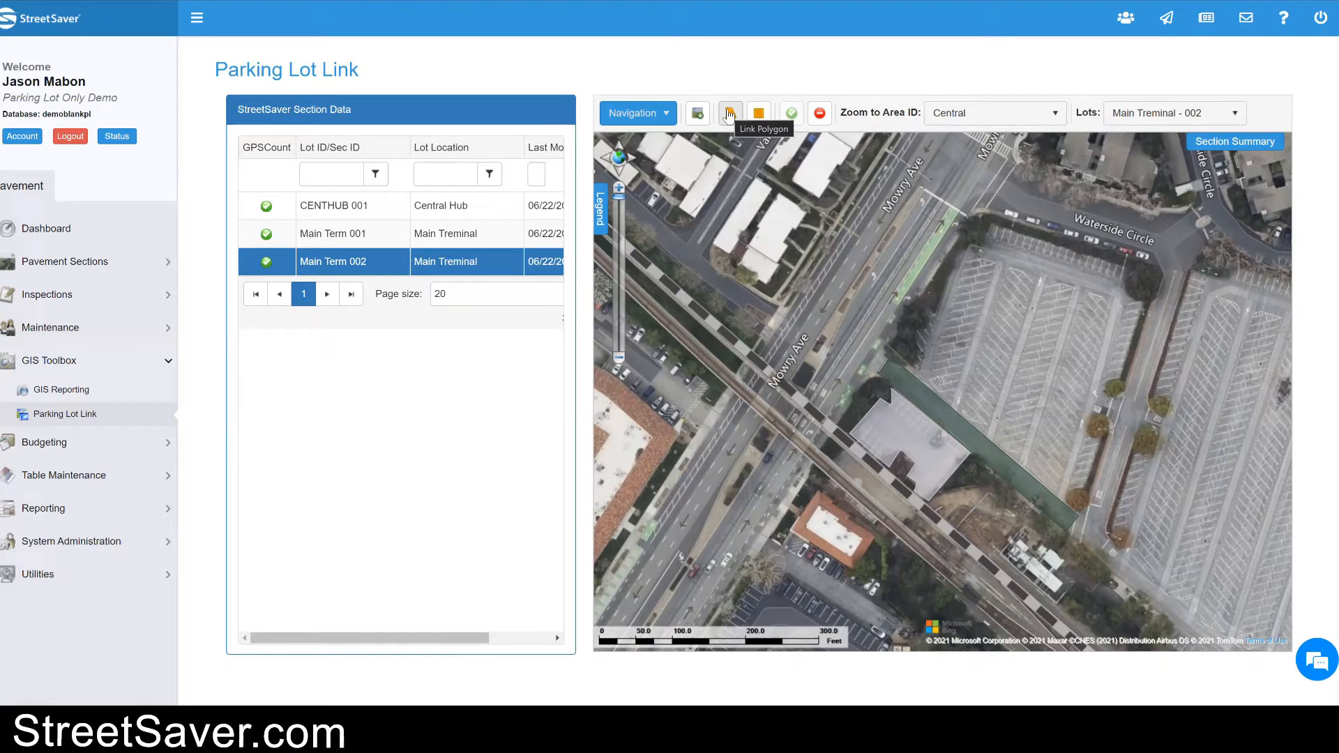
pyautogui.click(729, 114)
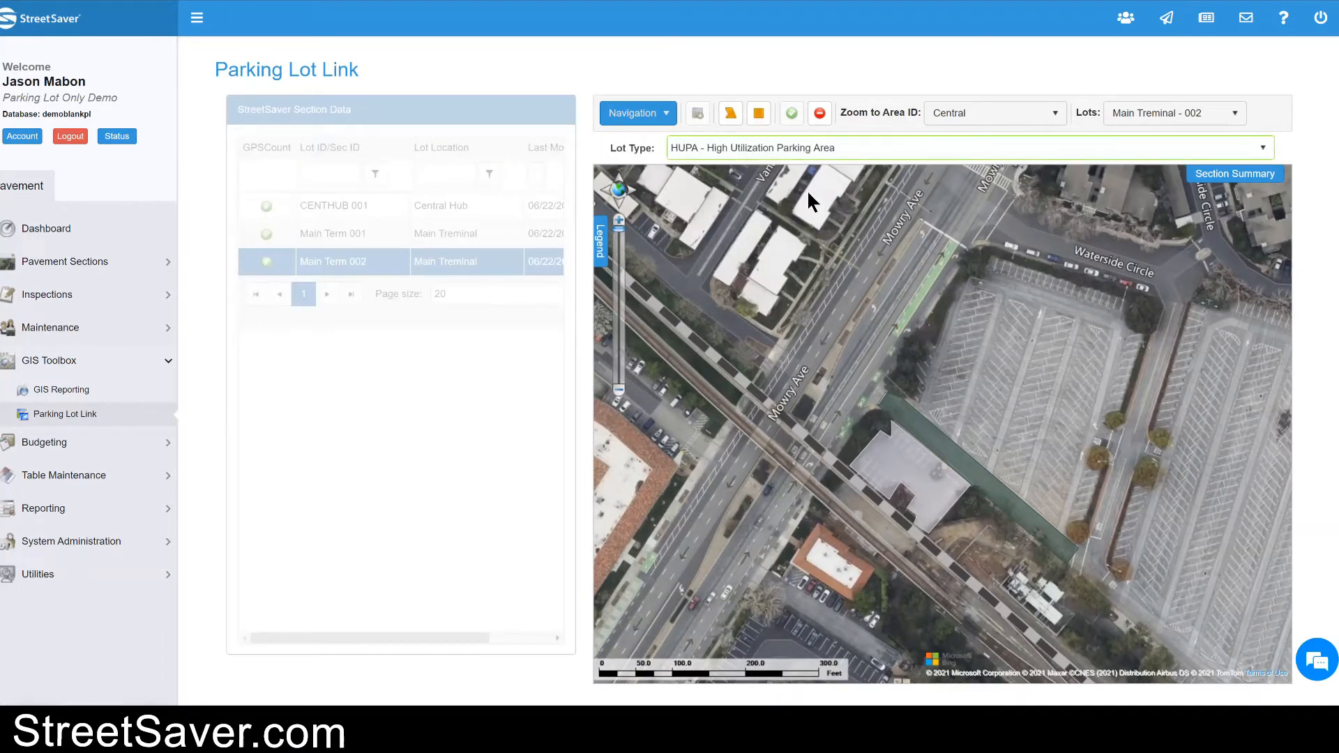
pyautogui.click(877, 155)
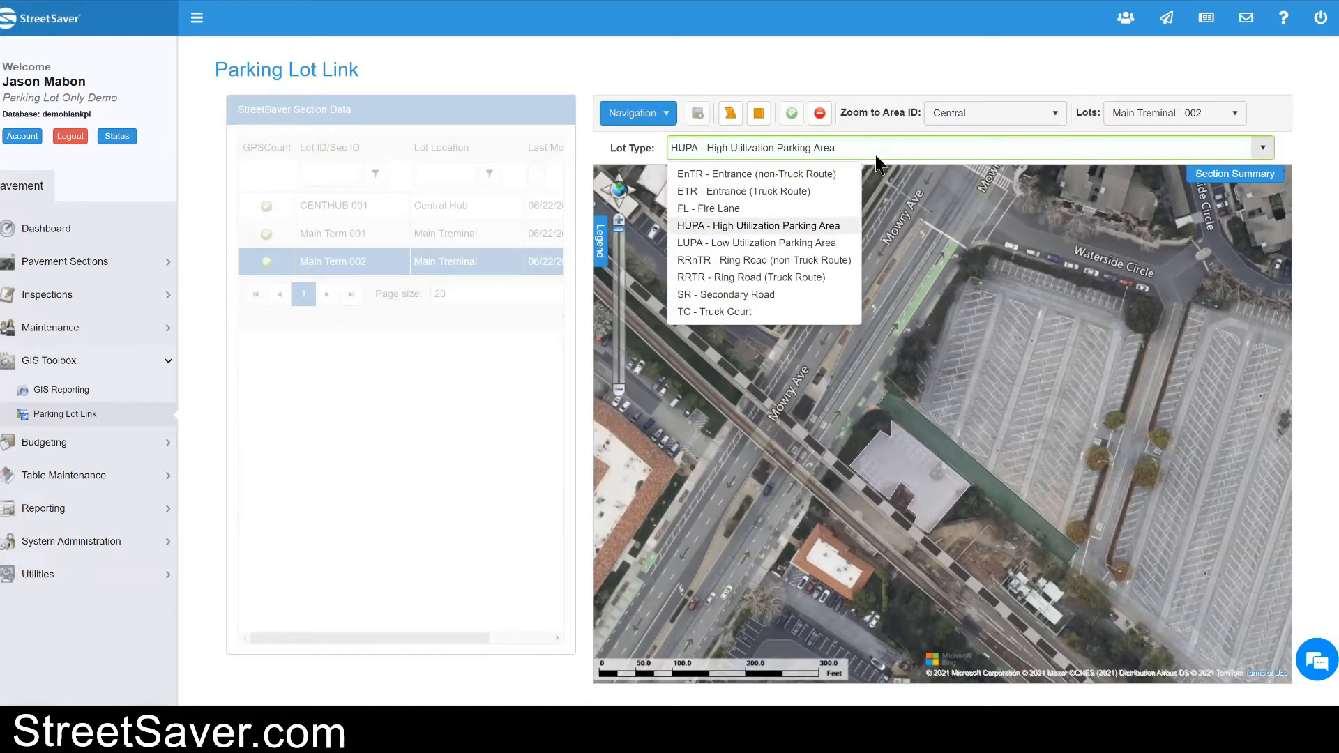
pyautogui.click(742, 225)
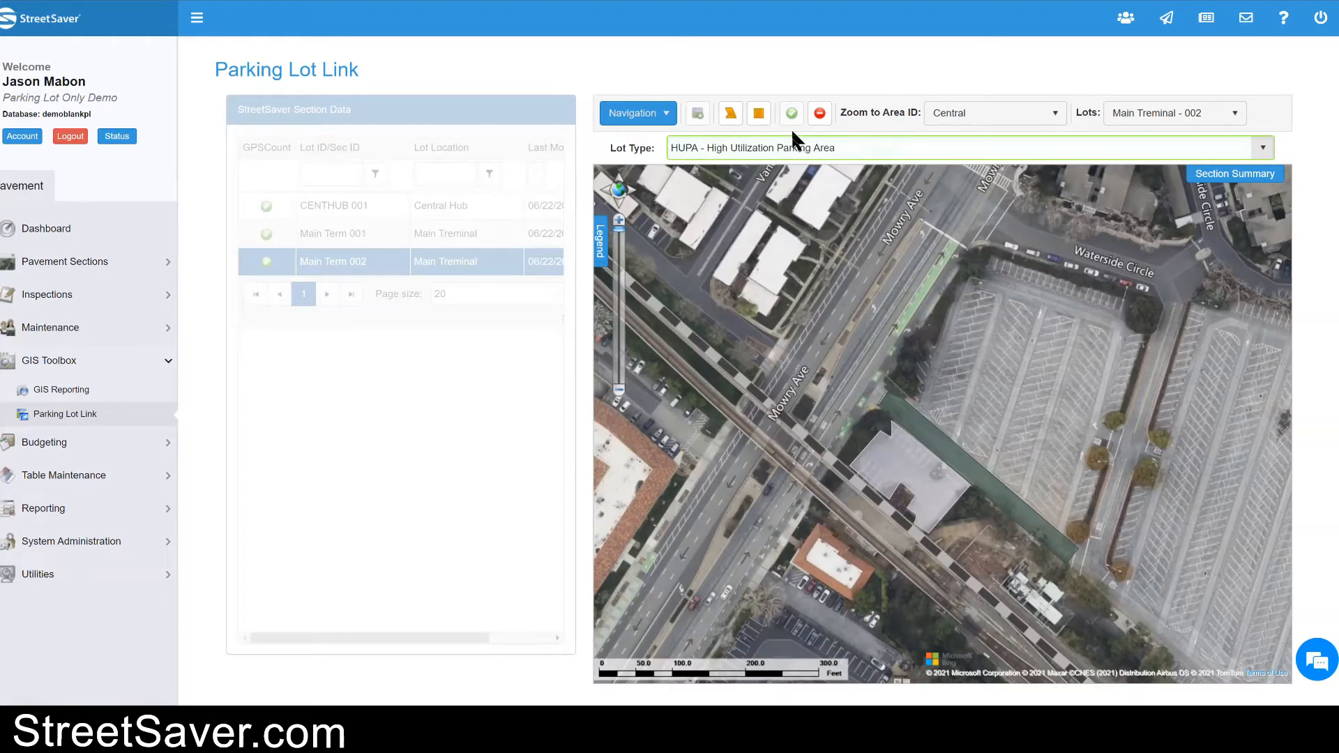
pyautogui.click(731, 113)
pyautogui.click(931, 400)
pyautogui.click(965, 279)
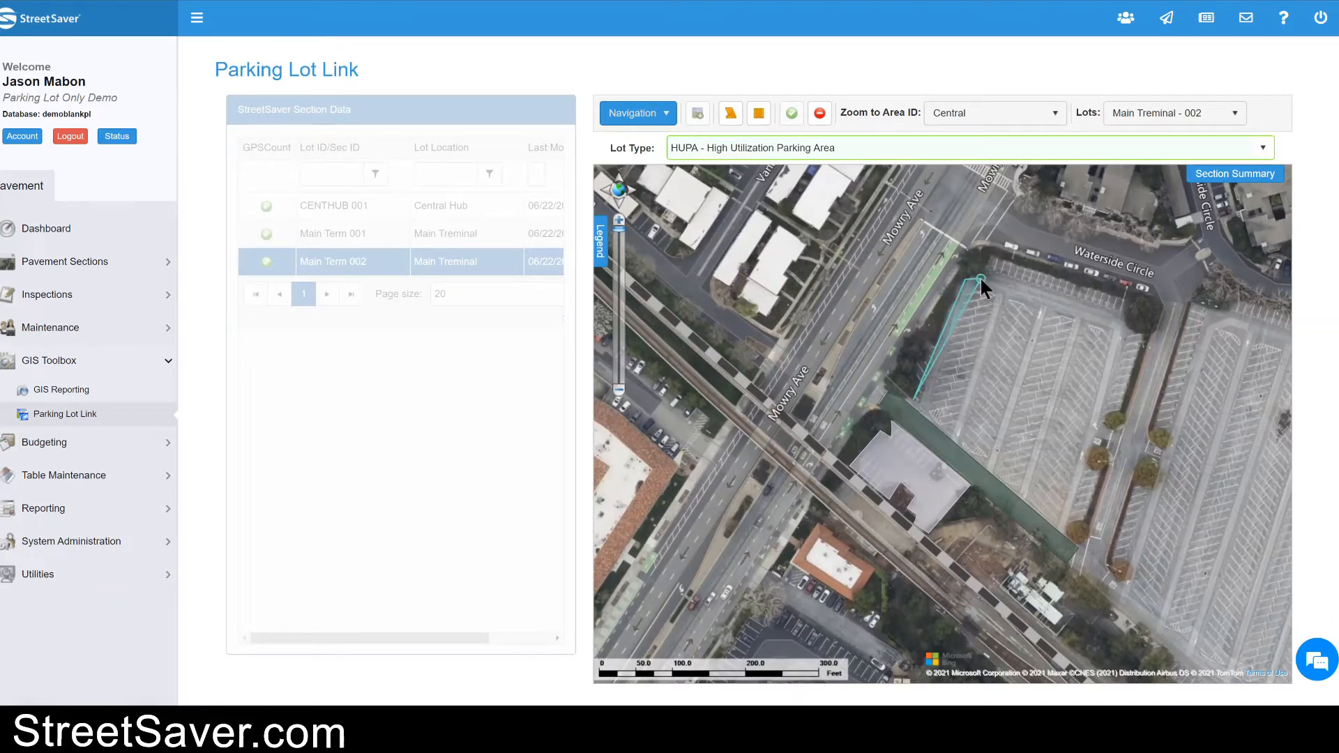
pyautogui.click(994, 253)
pyautogui.click(1145, 336)
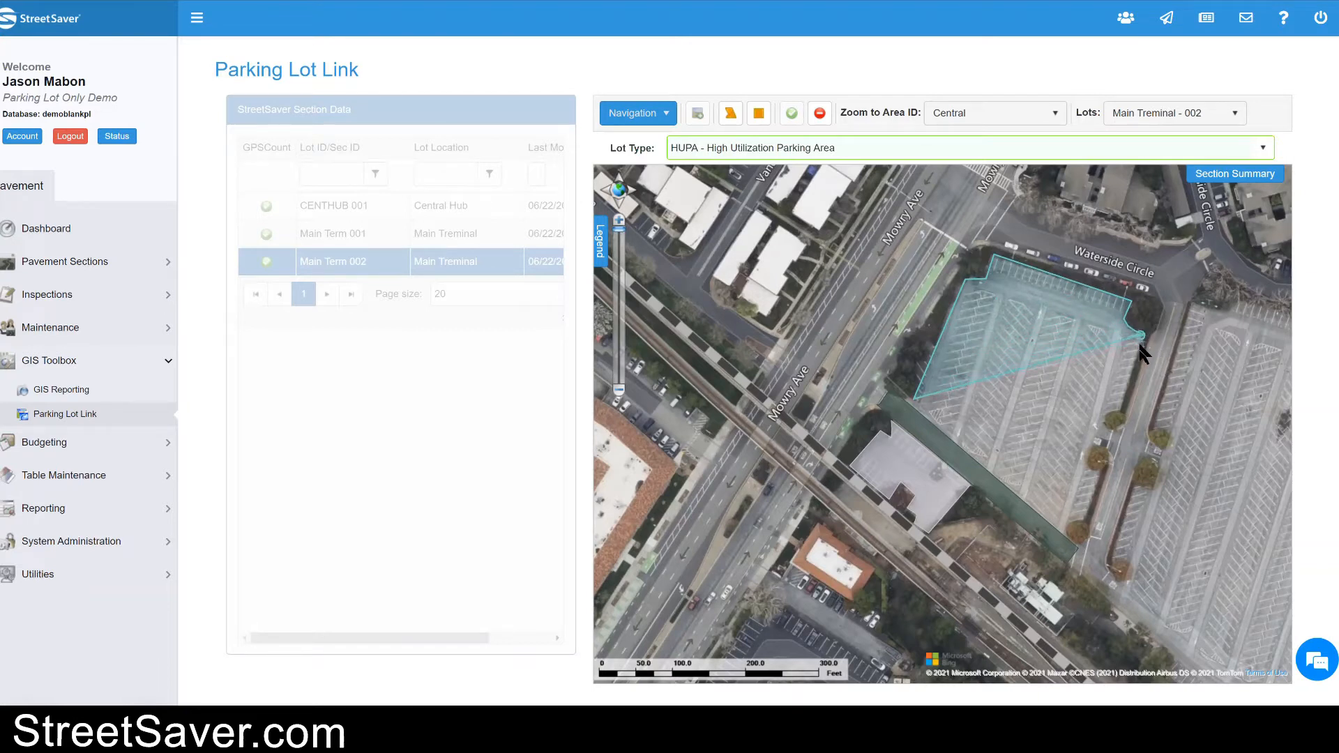
pyautogui.click(1120, 410)
pyautogui.click(1114, 414)
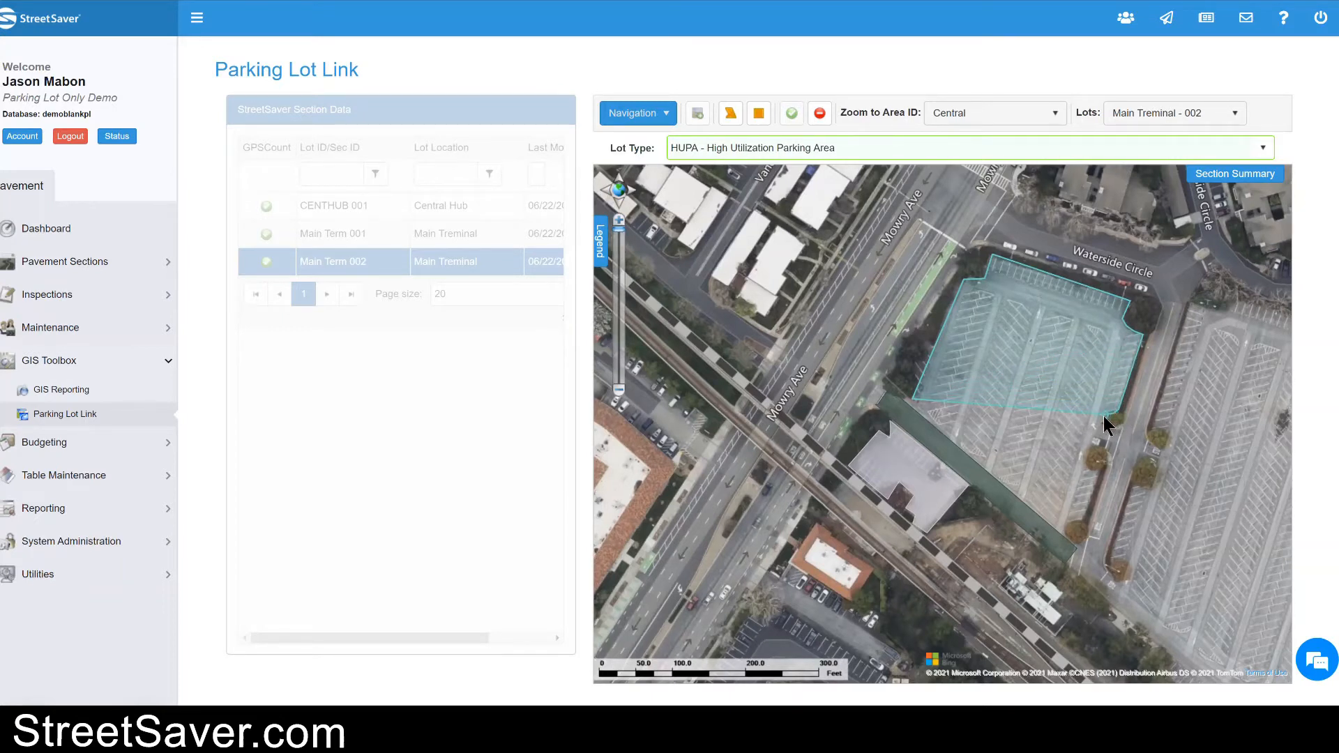
pyautogui.click(1101, 416)
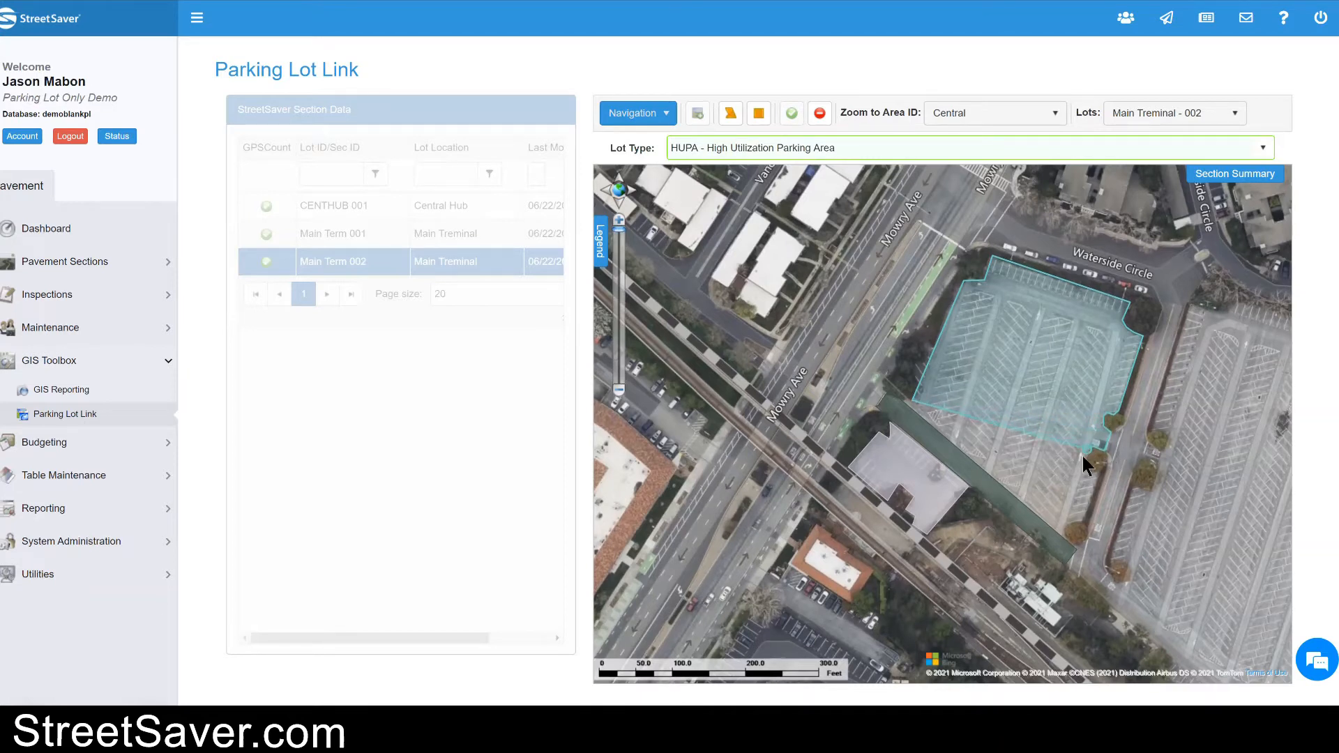
pyautogui.moveTo(1083, 462); pyautogui.dragTo(1083, 467)
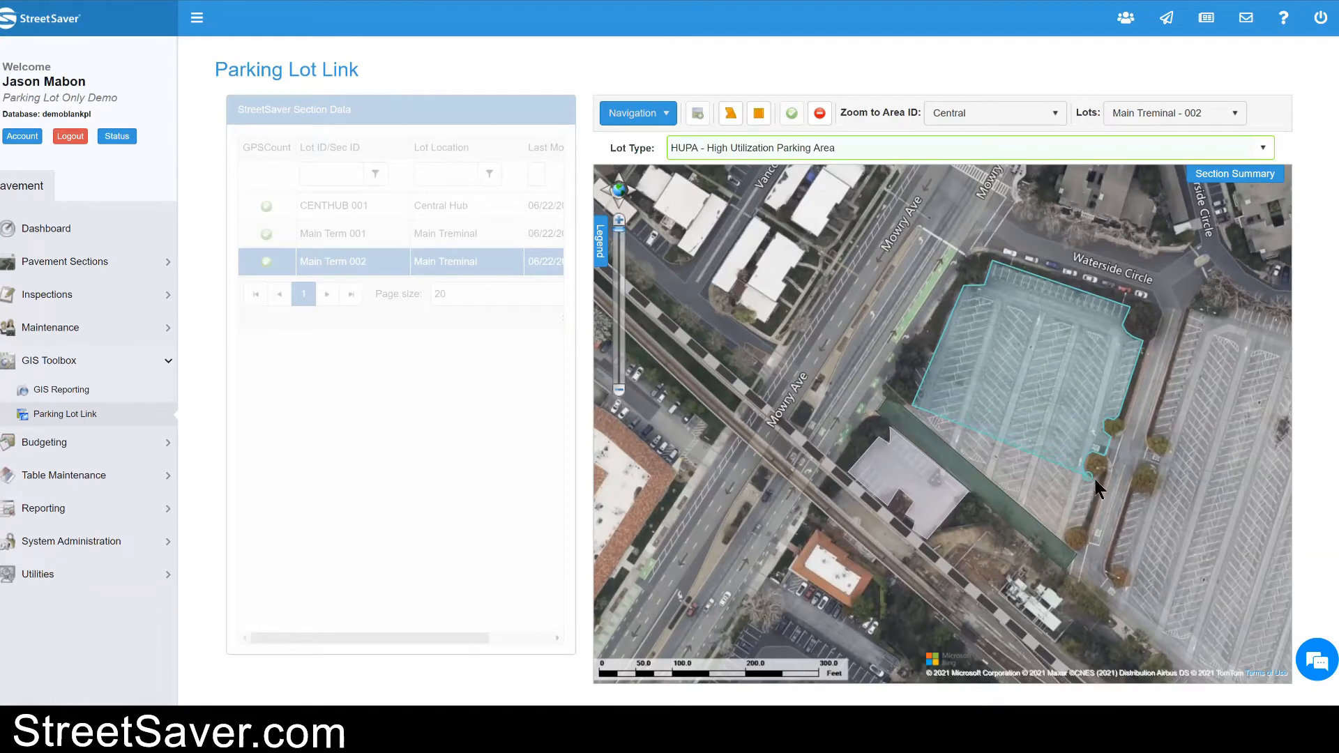
pyautogui.click(1092, 476)
pyautogui.click(1105, 475)
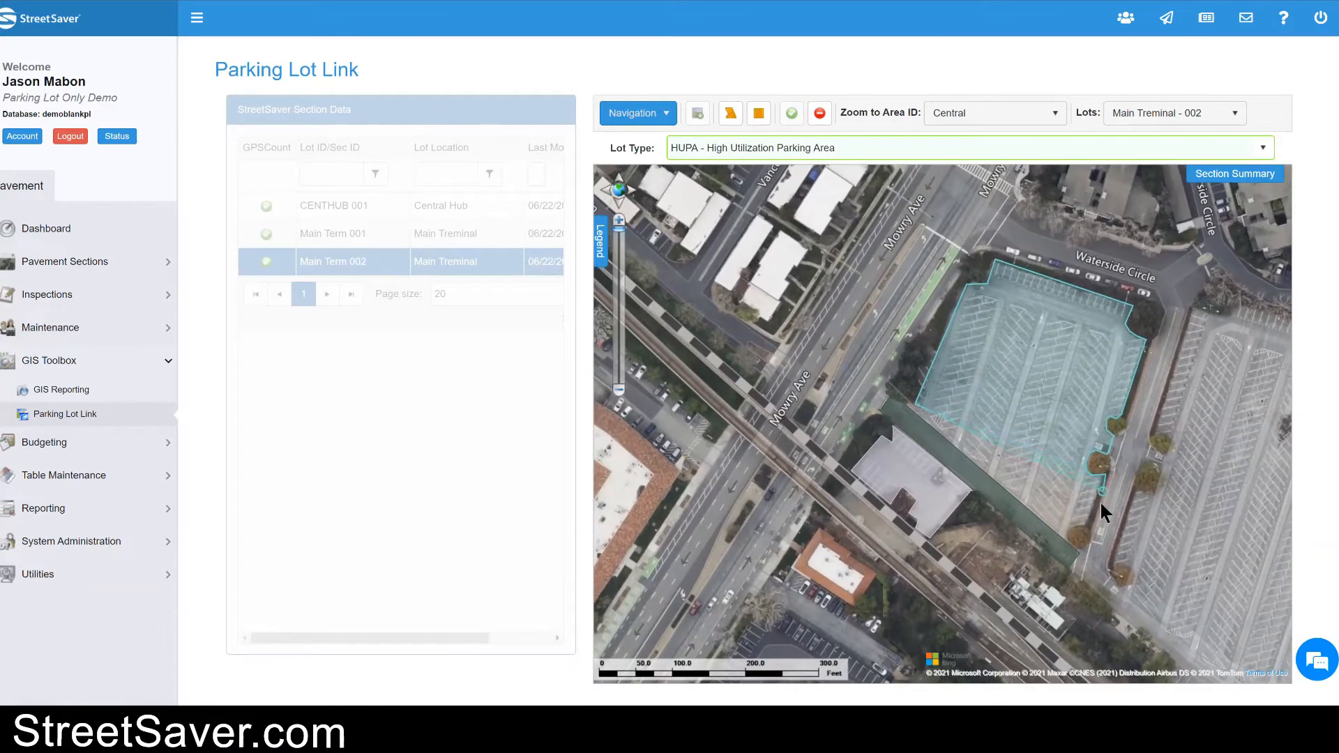
pyautogui.click(1067, 537)
pyautogui.doubleClick(1067, 538)
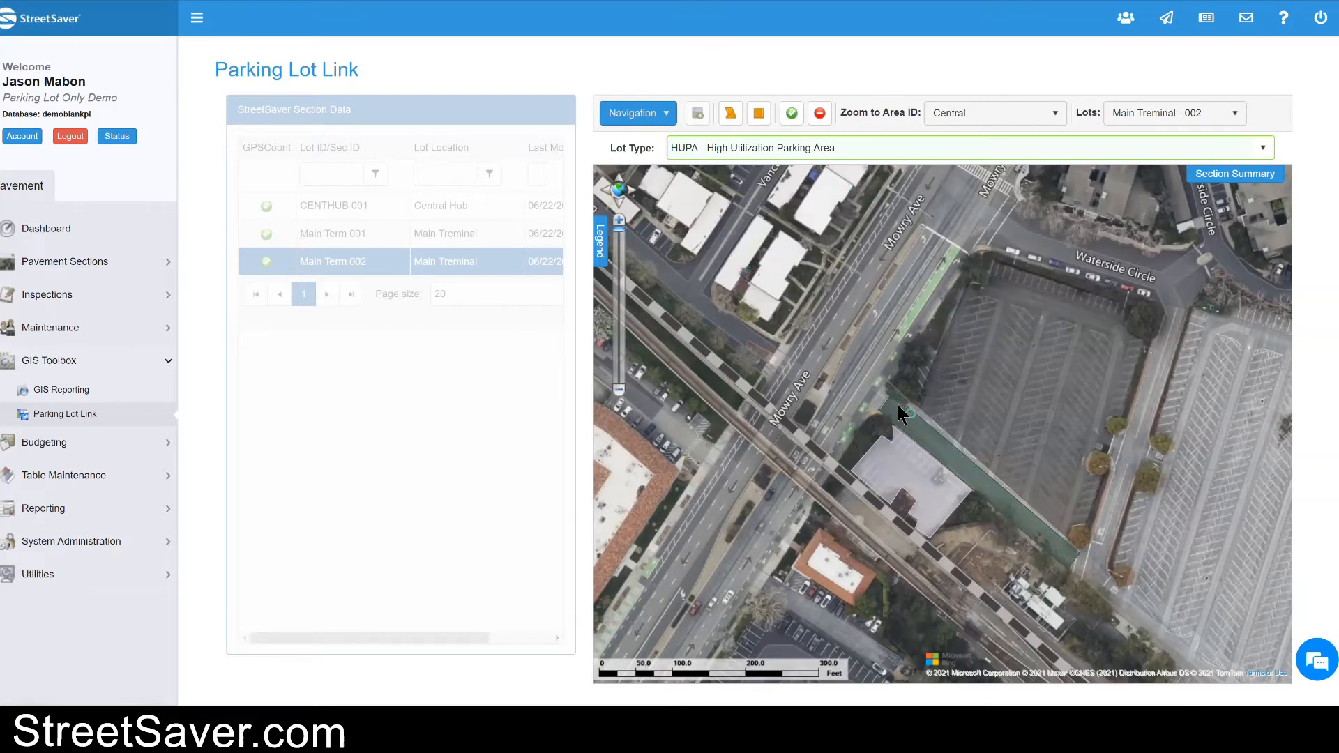
pyautogui.click(789, 110)
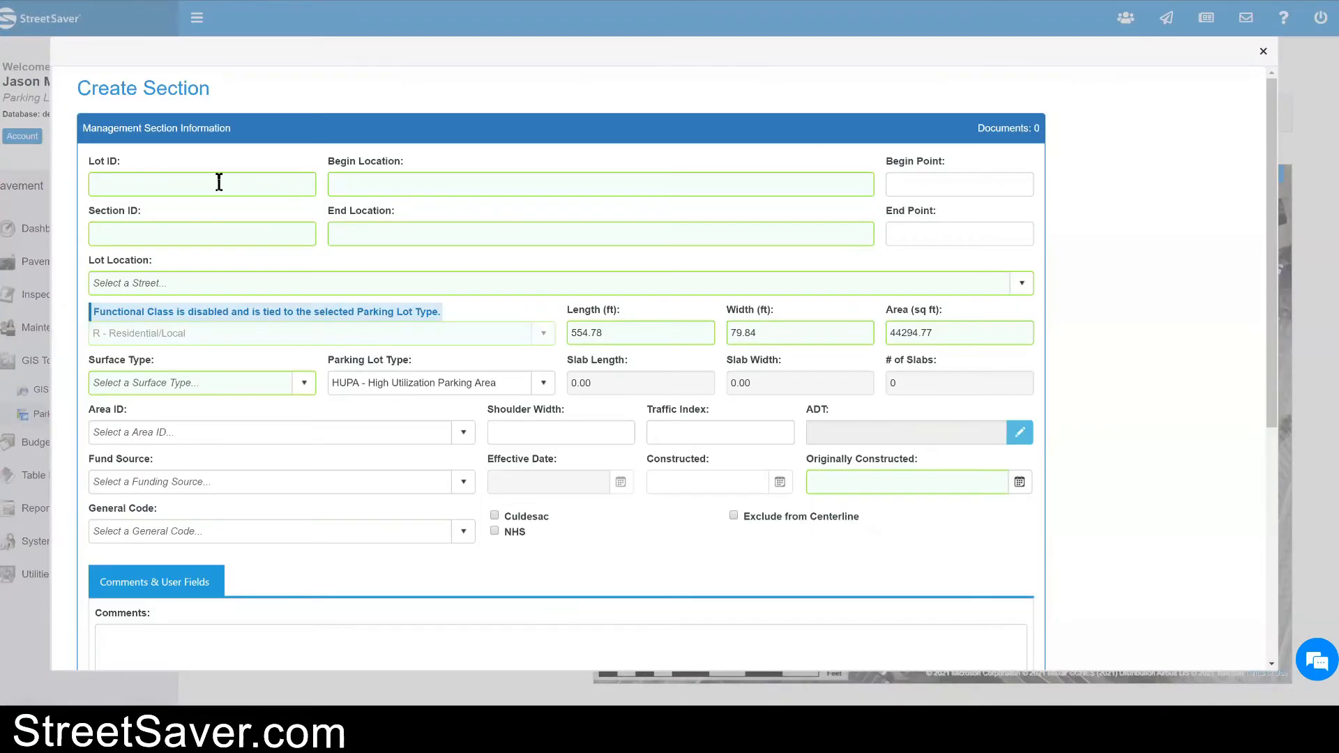
# Step: Give the new section the Lot ID Main Term and the Section ID 003
pyautogui.click(209, 183)
pyautogui.click(179, 216)
pyautogui.click(173, 234)
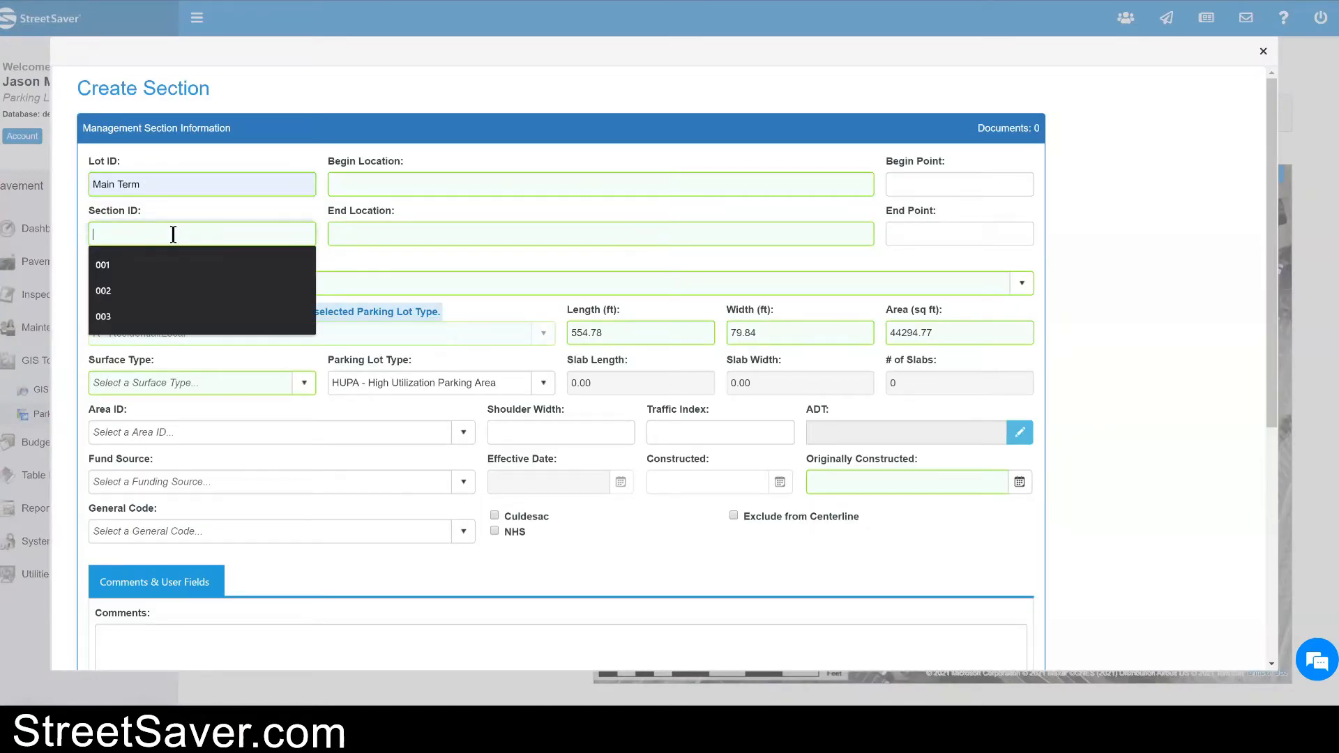
pyautogui.write('003')
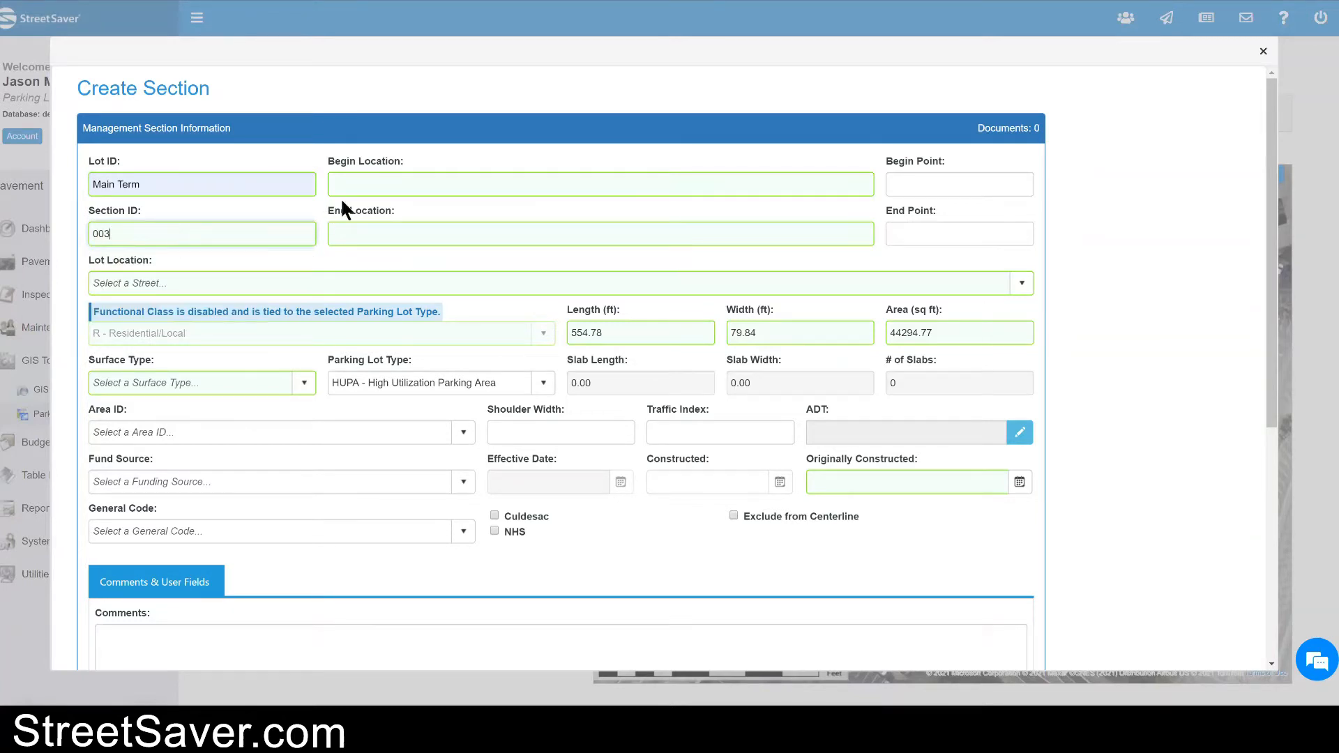
# Step: Set the section's begin location to Main Entrance and its end location to Middle of Main Entrance
pyautogui.click(368, 189)
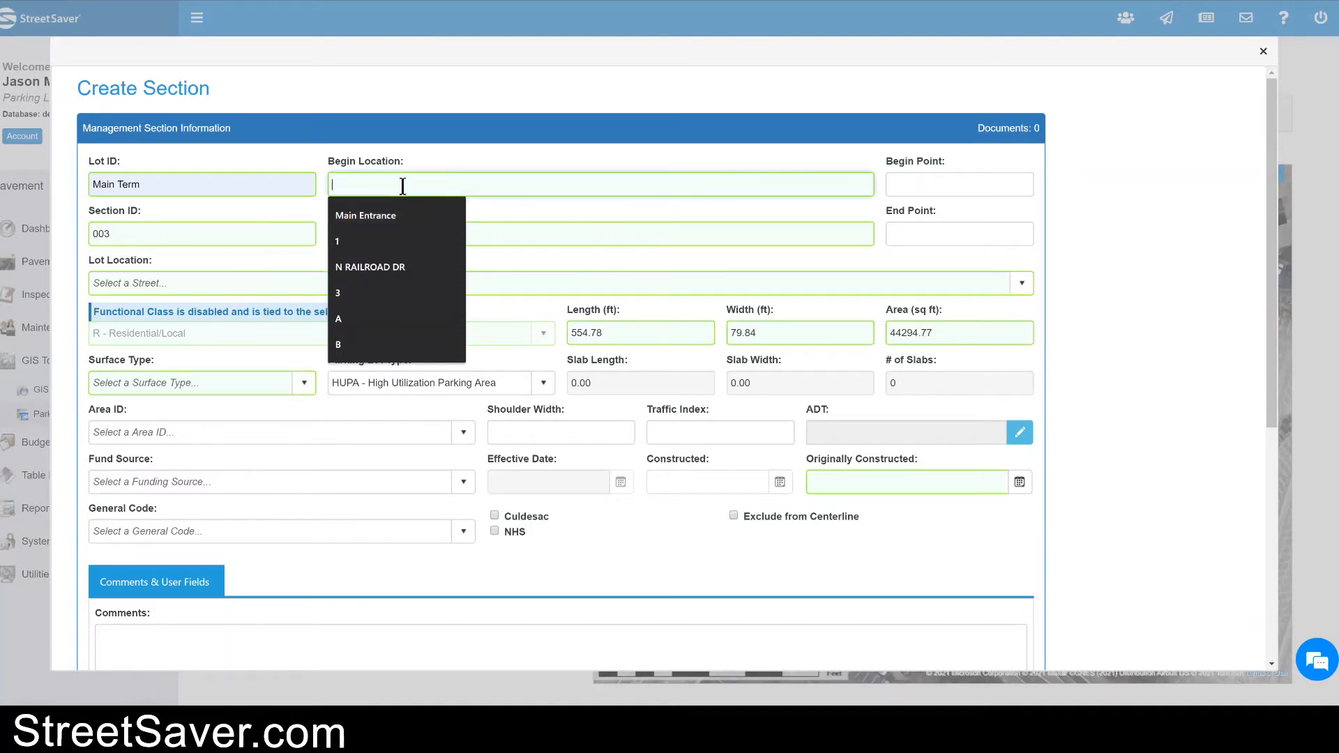
pyautogui.click(365, 215)
pyautogui.click(363, 235)
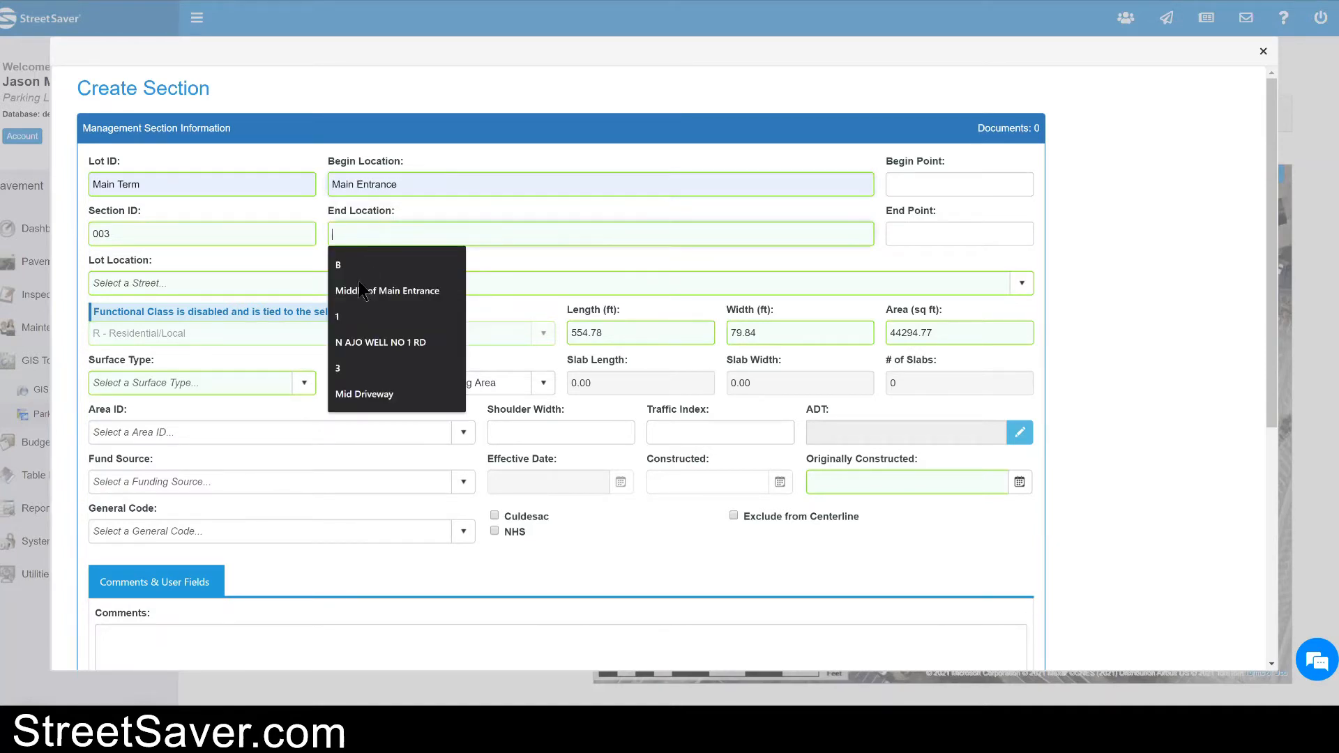
pyautogui.click(360, 292)
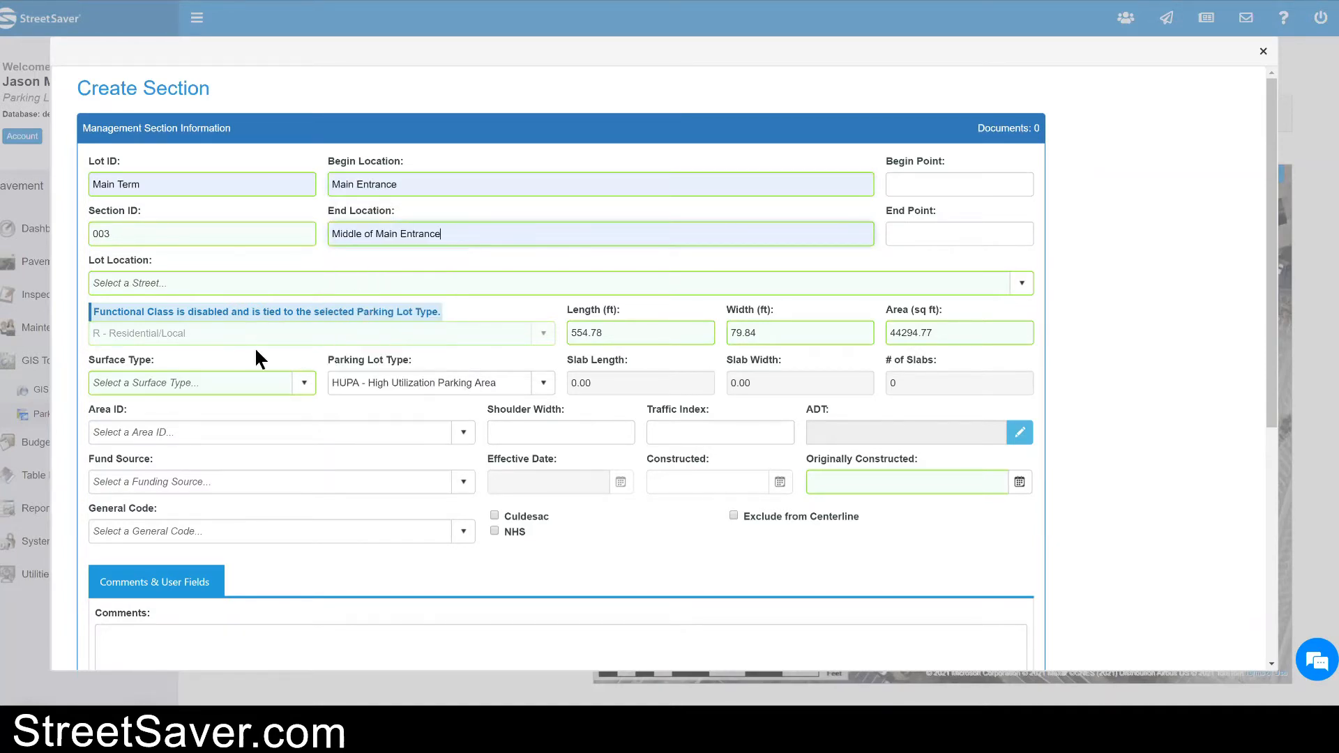
# Step: Set the section's surface type to A - AC and its lot location to Main Treminal - 002
pyautogui.click(215, 383)
pyautogui.click(160, 410)
pyautogui.click(191, 284)
pyautogui.click(156, 345)
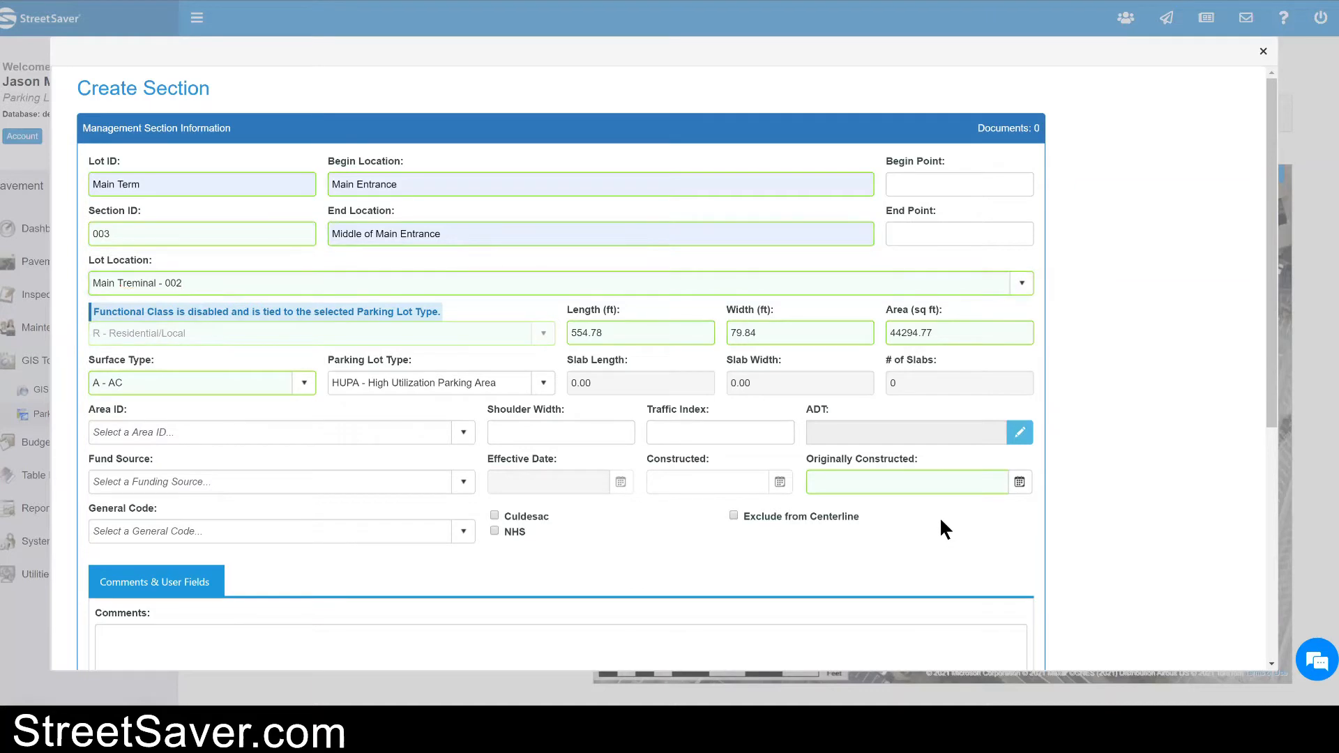
# Step: Set the originally constructed date to 4/28/2010, and save and close the section
pyautogui.click(960, 483)
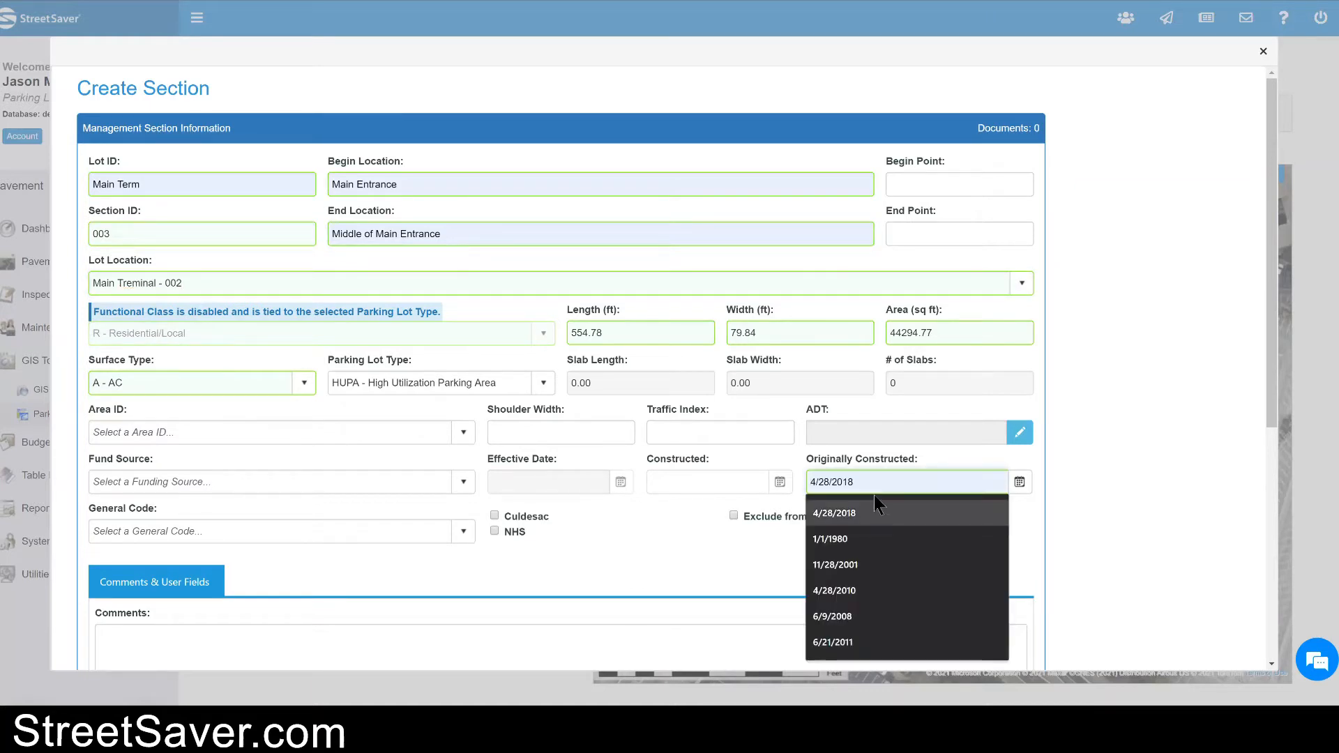
pyautogui.click(875, 512)
pyautogui.press('BackSpace')
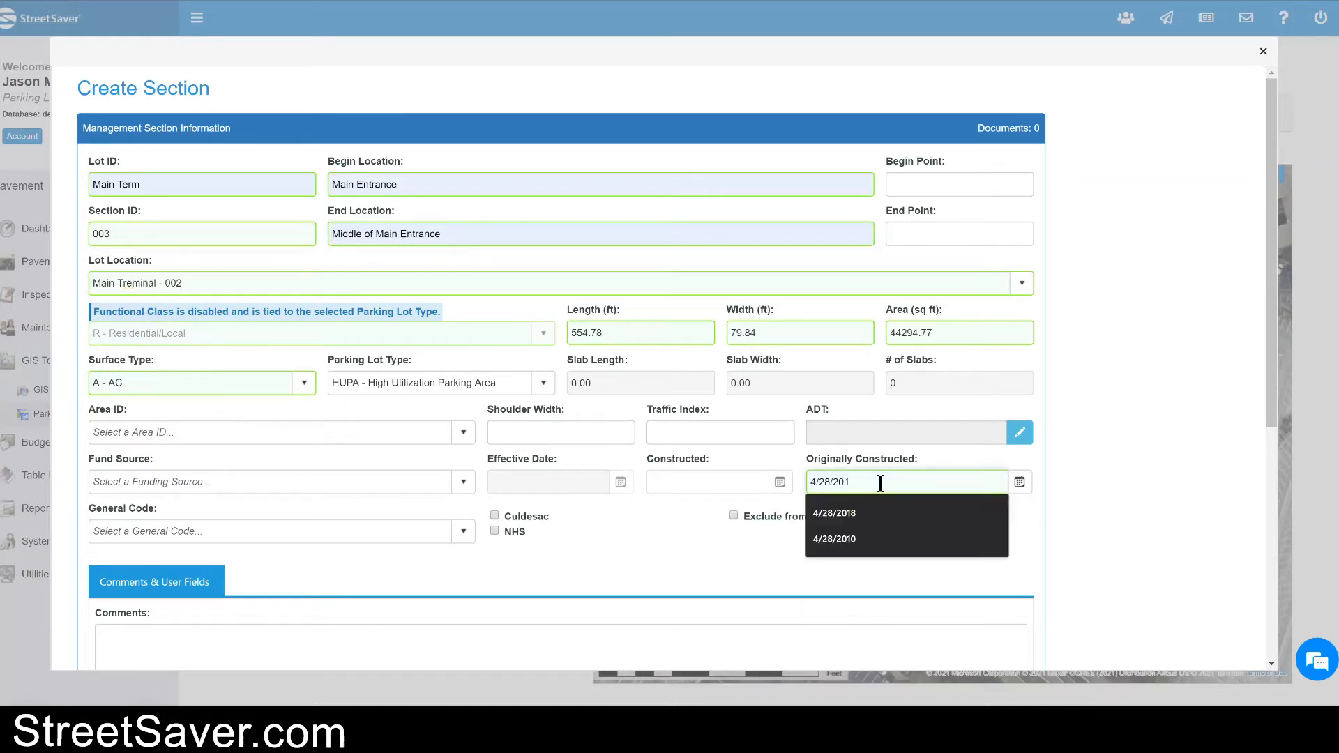
pyautogui.write('0')
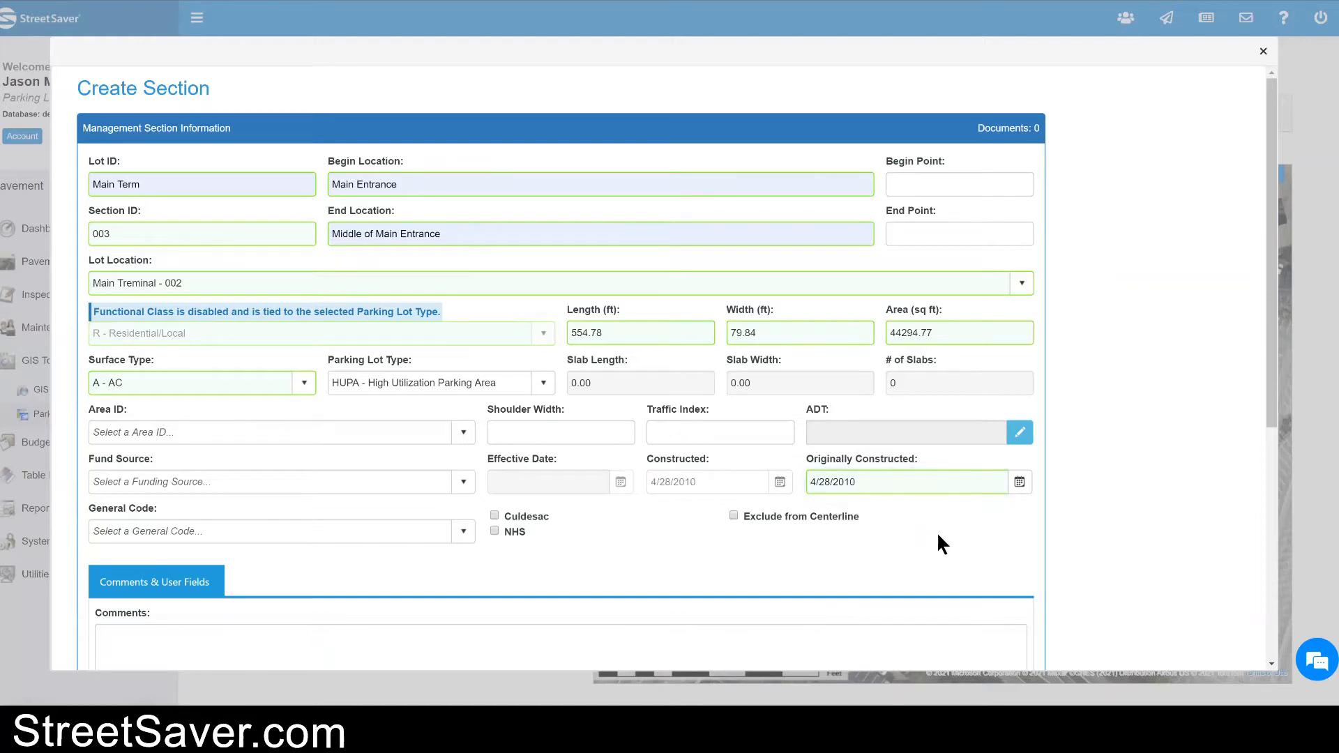
pyautogui.scroll(-2, 986, 545)
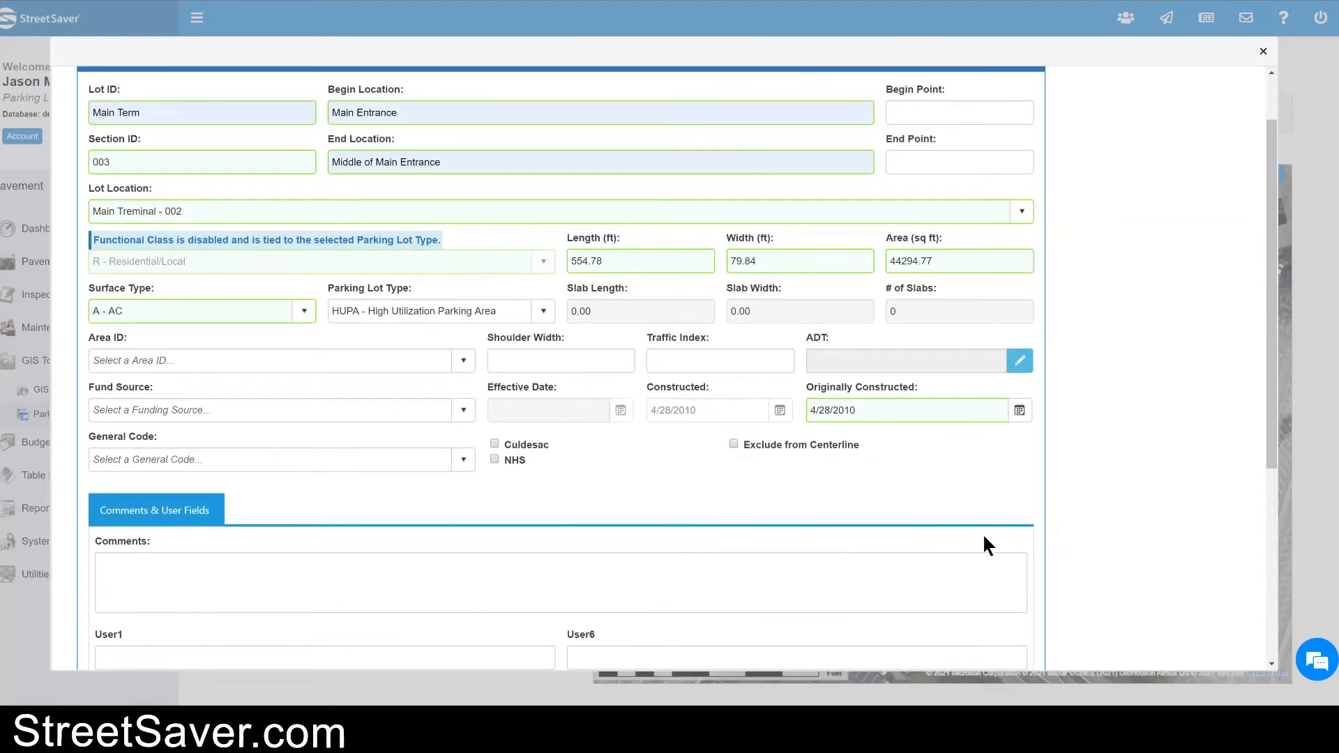
pyautogui.scroll(-3, 984, 536)
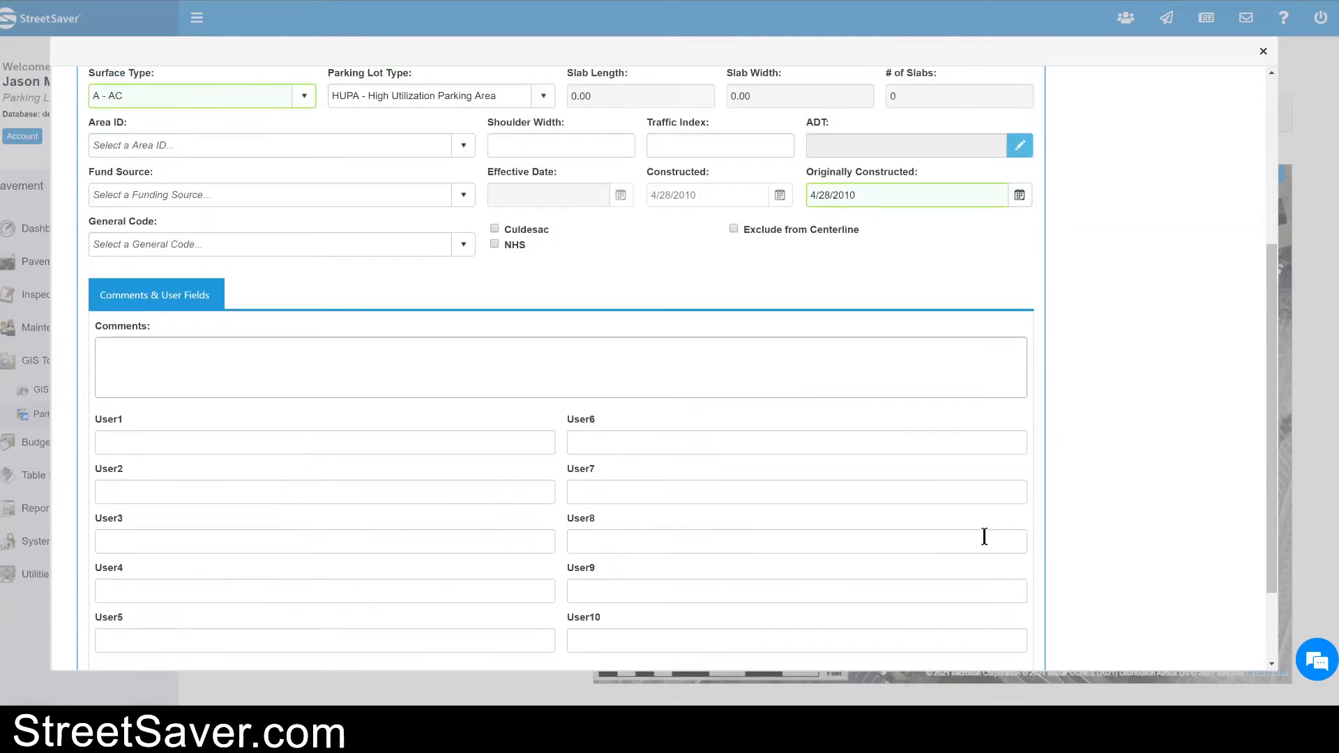
pyautogui.scroll(2, 985, 536)
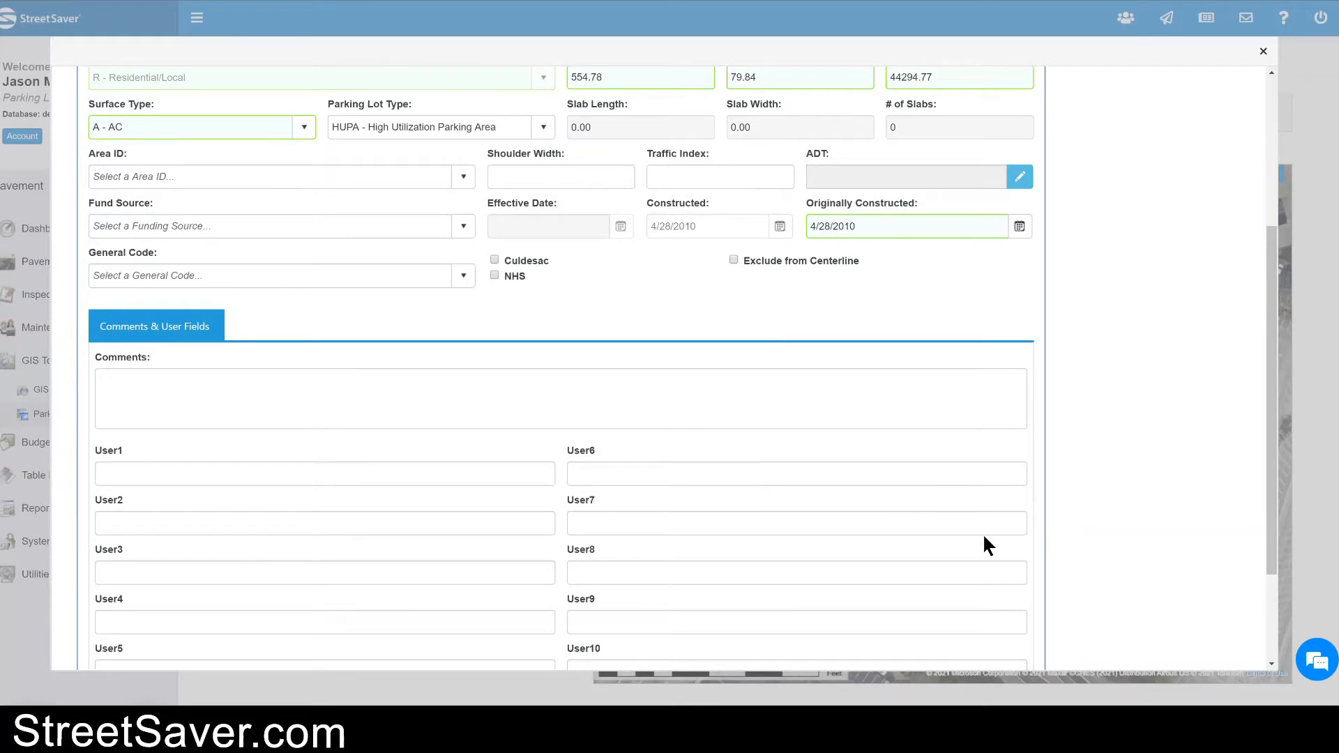
pyautogui.scroll(-2, 984, 537)
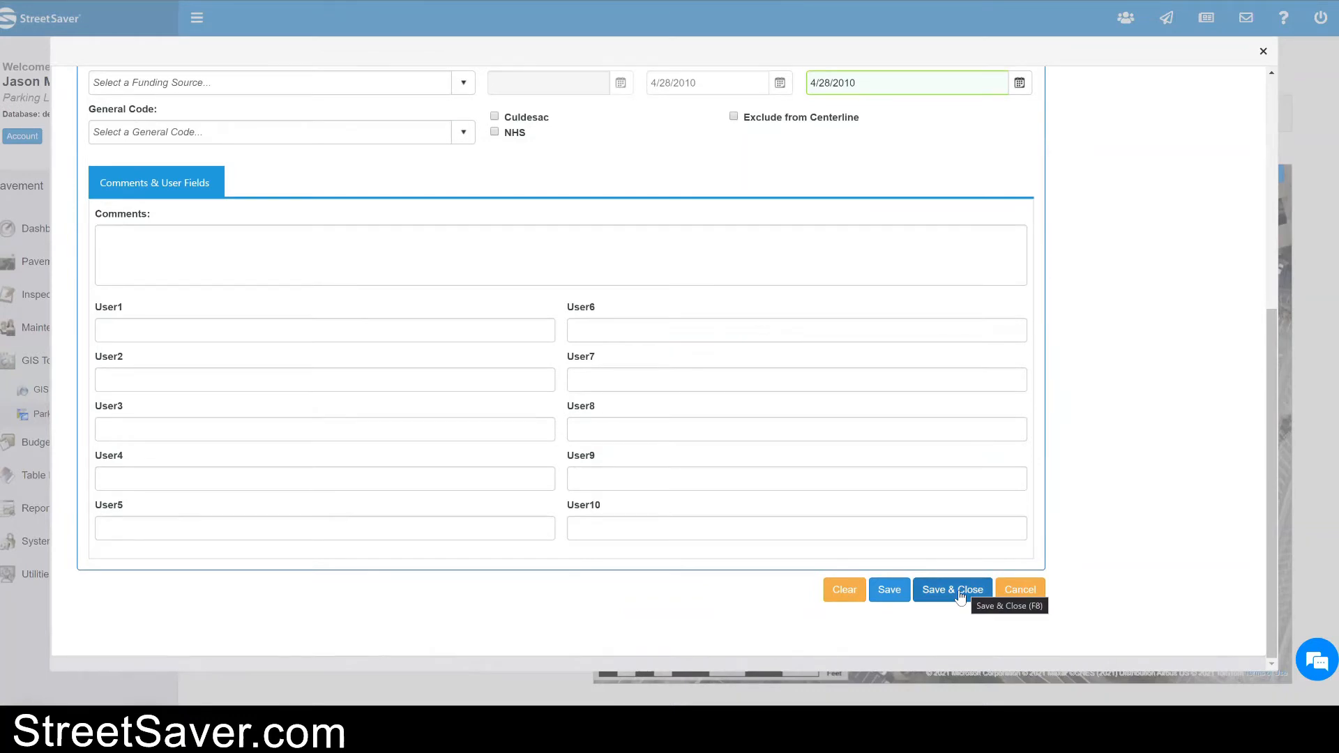
pyautogui.scroll(1, 1138, 534)
pyautogui.scroll(-1, 1138, 536)
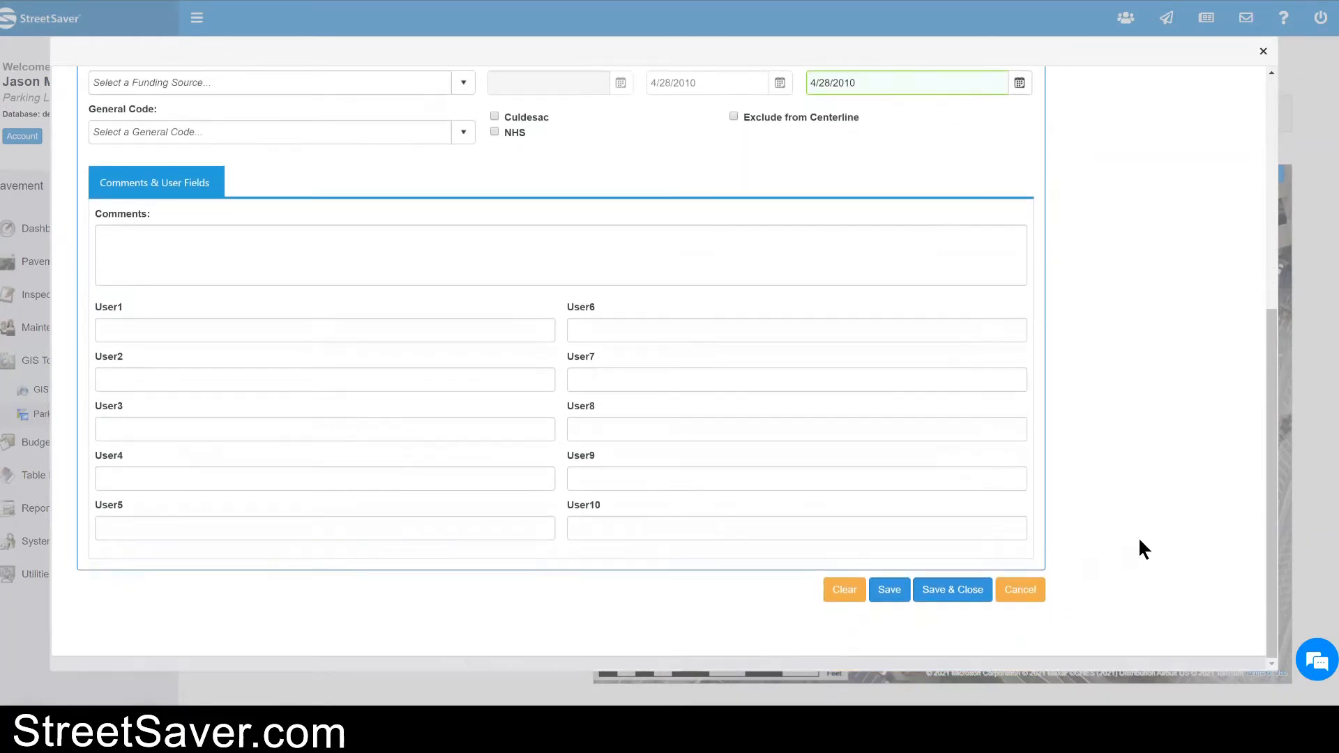
pyautogui.click(940, 596)
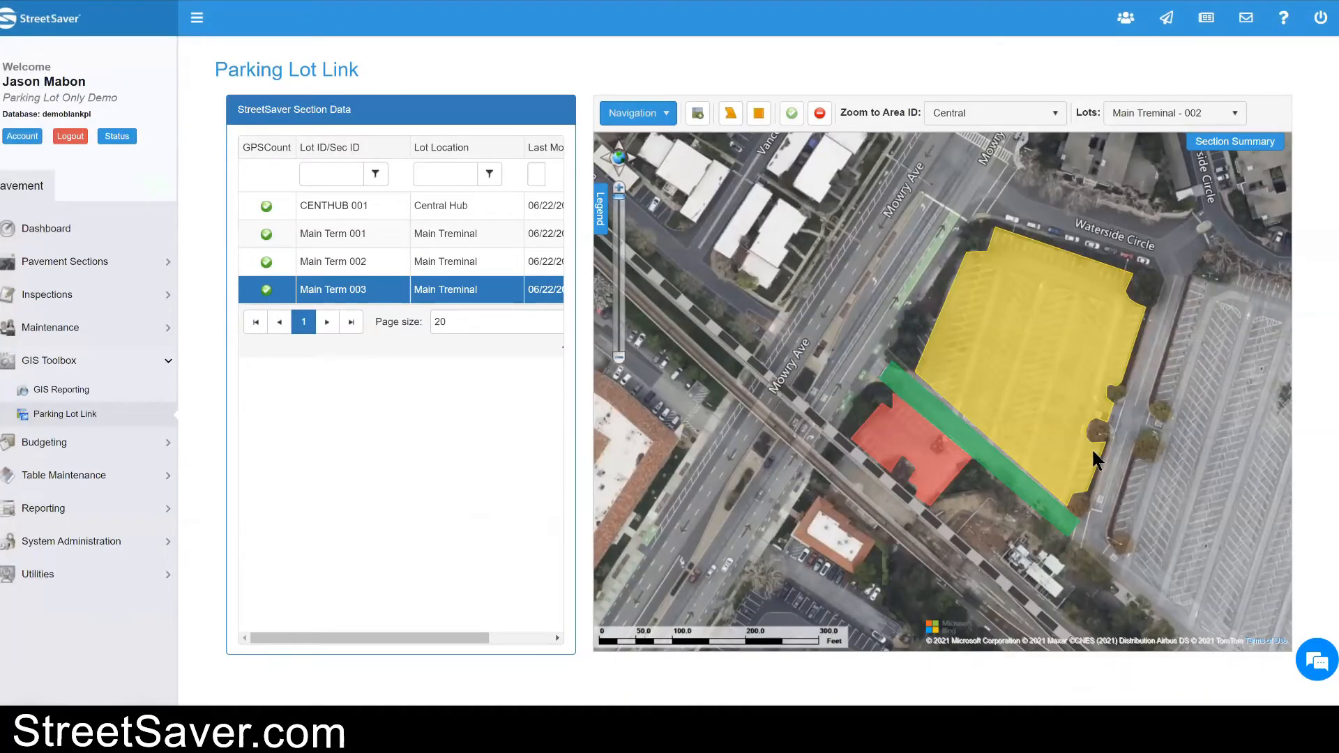
# Step: Open the inspection unit creation form for section Main Term 001
pyautogui.scroll(-2, 1091, 449)
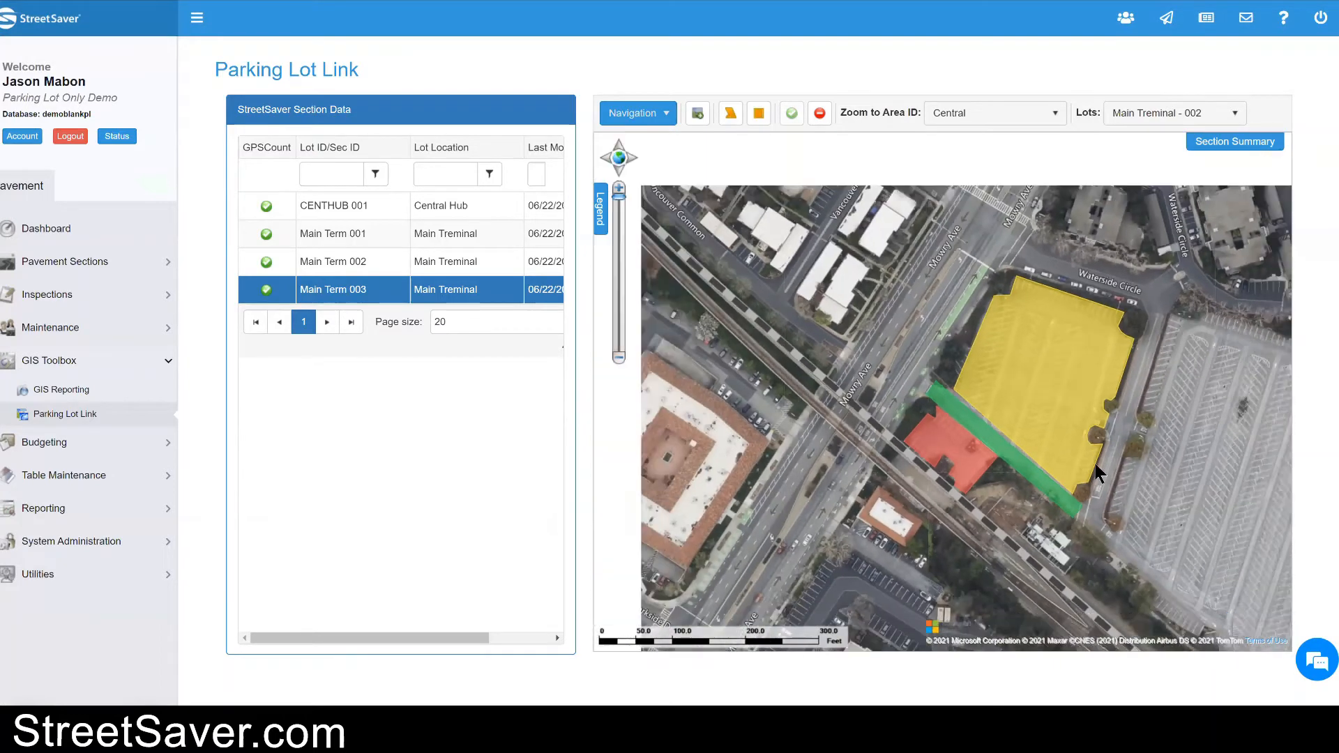
pyautogui.moveTo(924, 353); pyautogui.dragTo(917, 331)
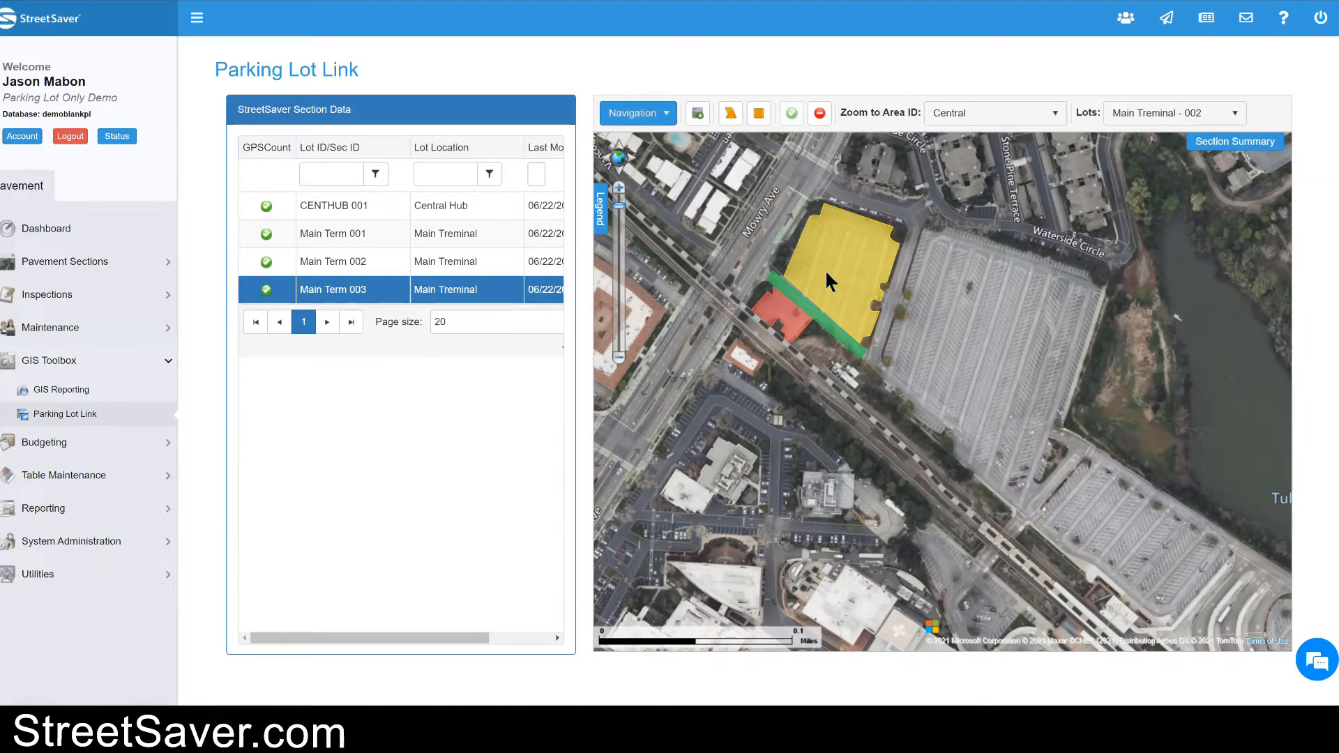
pyautogui.rightClick(406, 291)
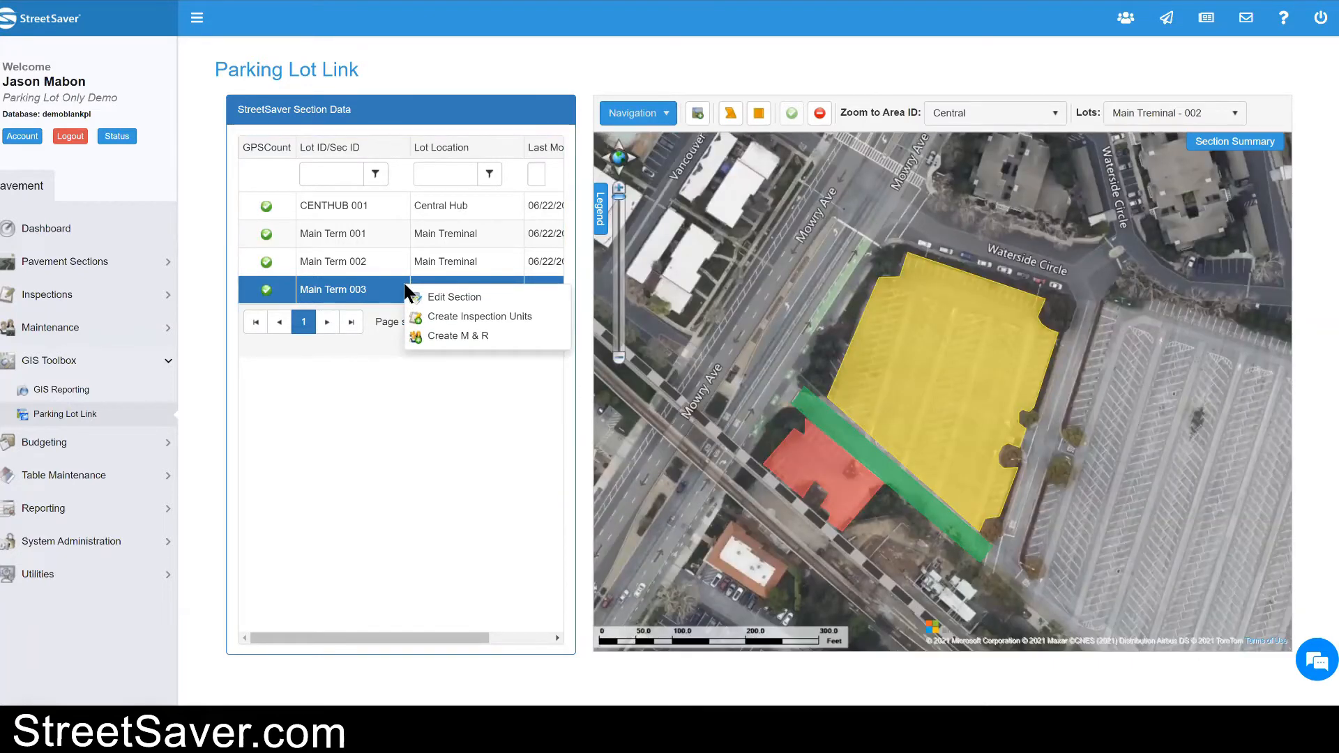
pyautogui.rightClick(395, 234)
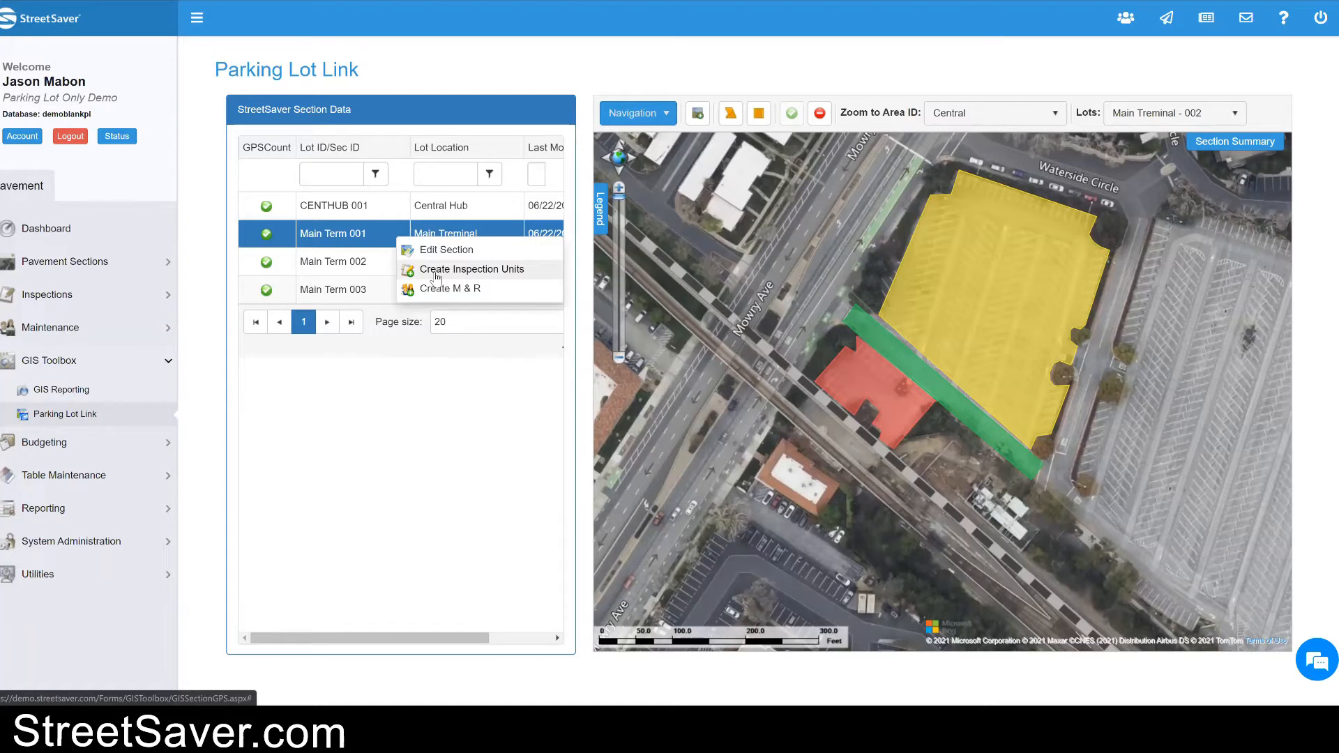
pyautogui.click(435, 277)
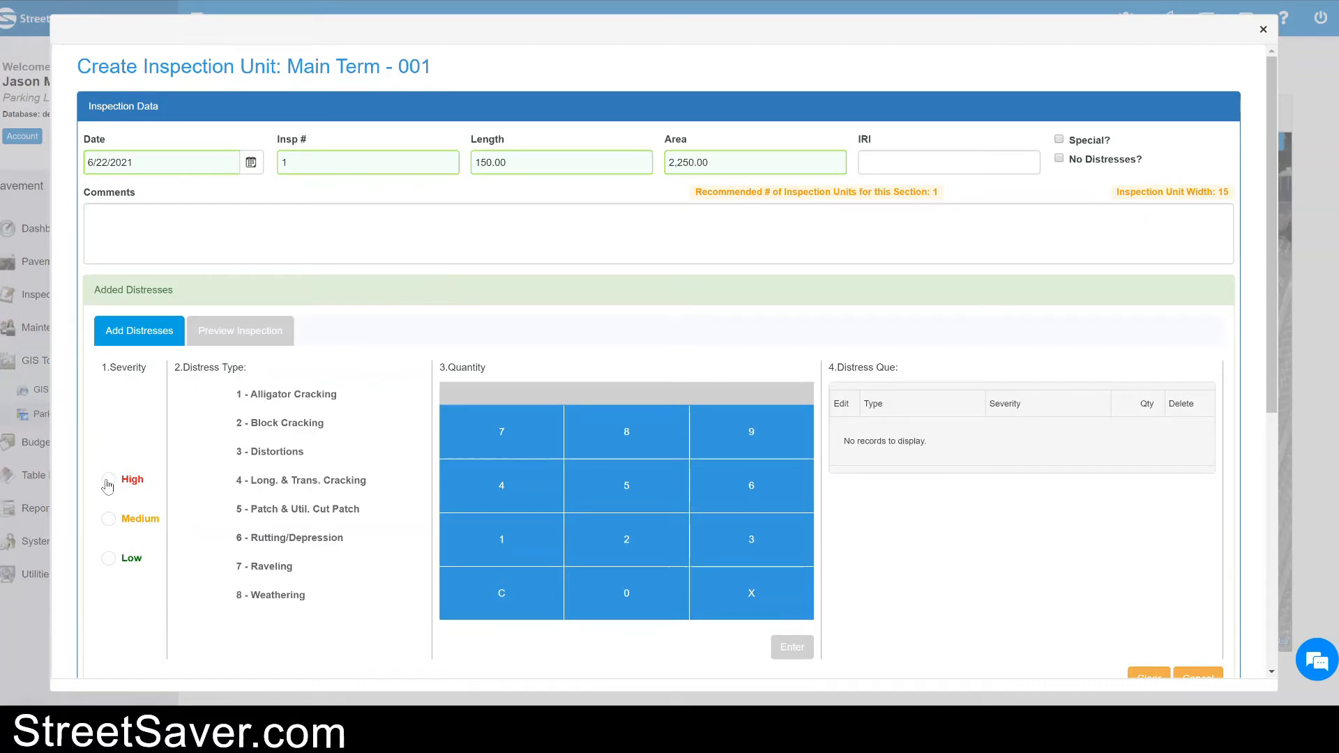
# Step: Add a high-severity Alligator Cracking distress with a quantity of 78 x 5 to the inspection unit
pyautogui.click(108, 482)
pyautogui.click(272, 399)
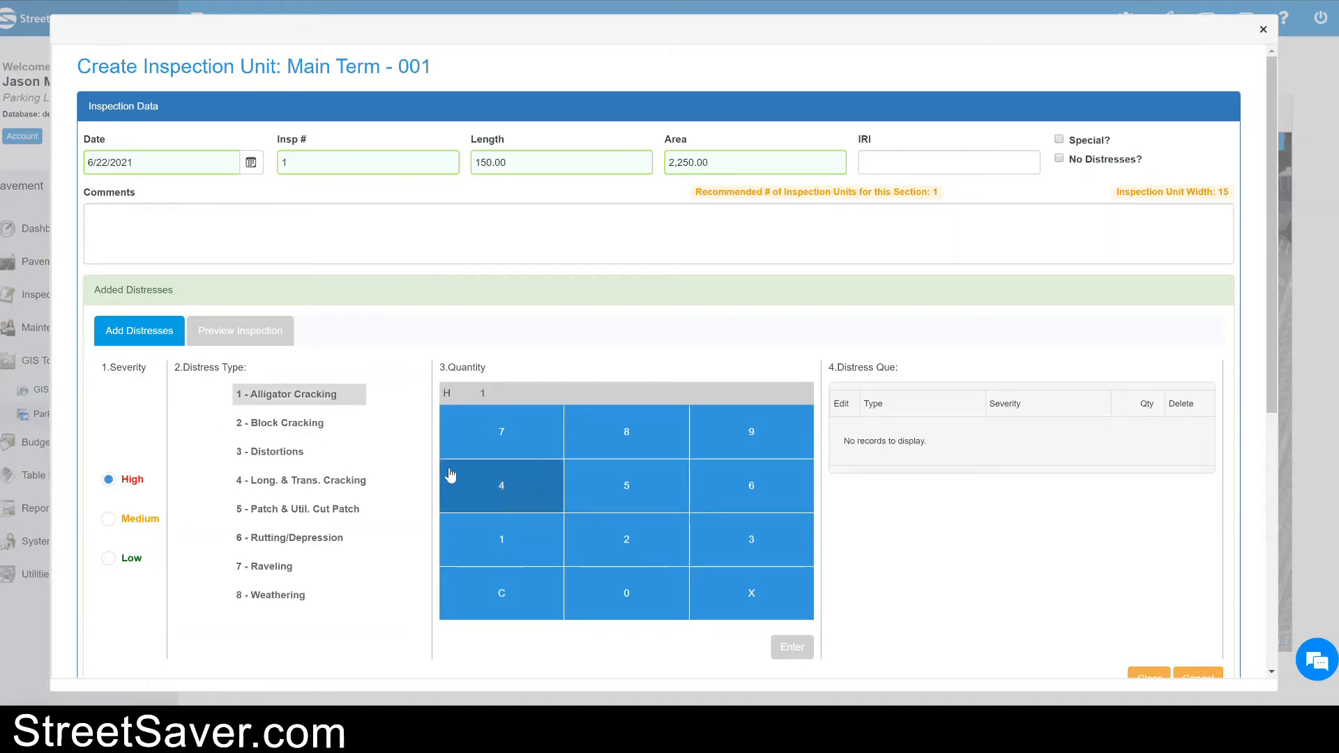
pyautogui.click(515, 453)
pyautogui.click(654, 438)
pyautogui.click(715, 575)
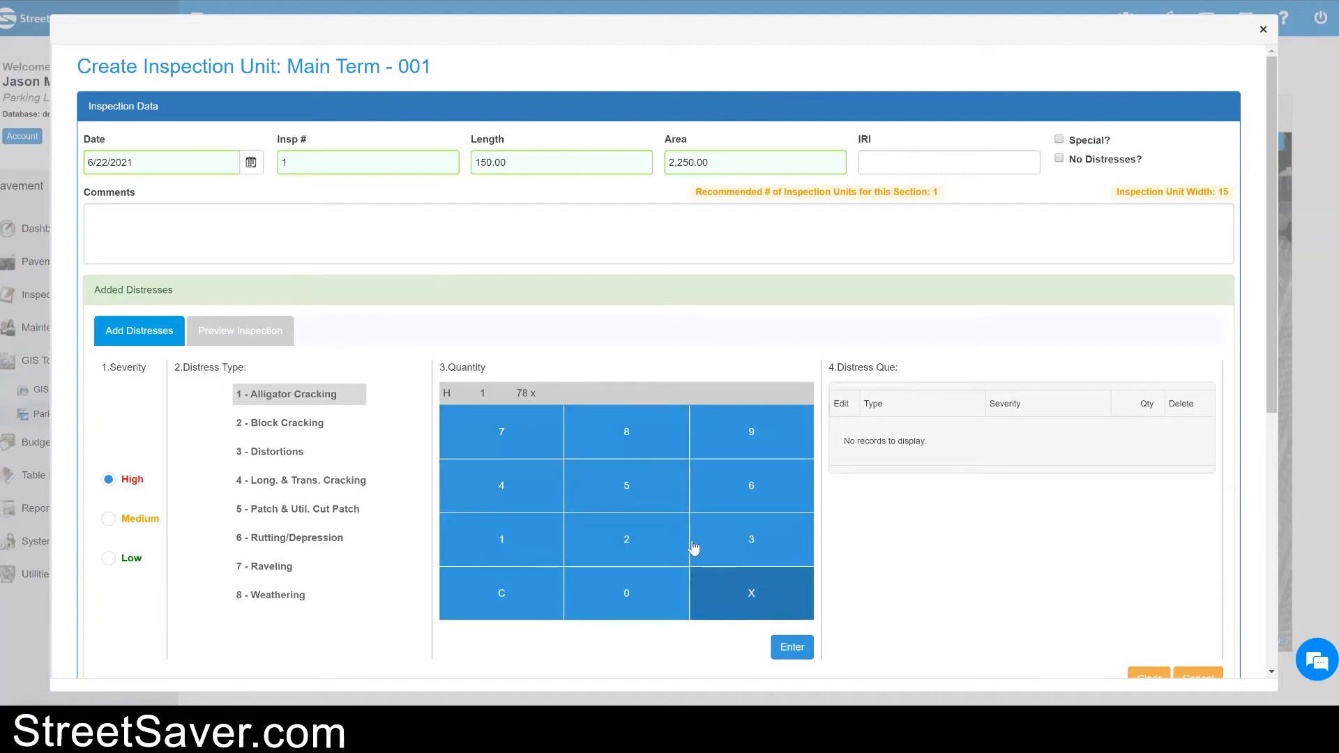
pyautogui.click(642, 507)
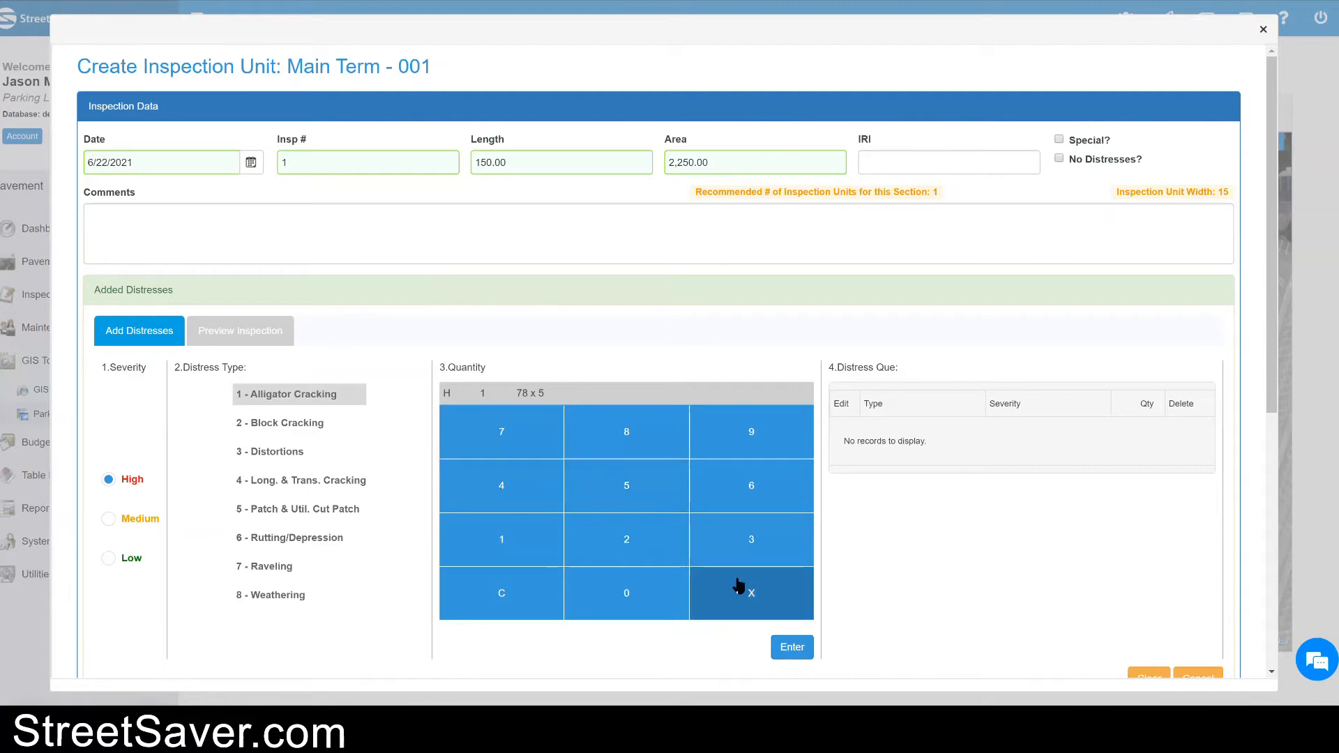
pyautogui.click(795, 650)
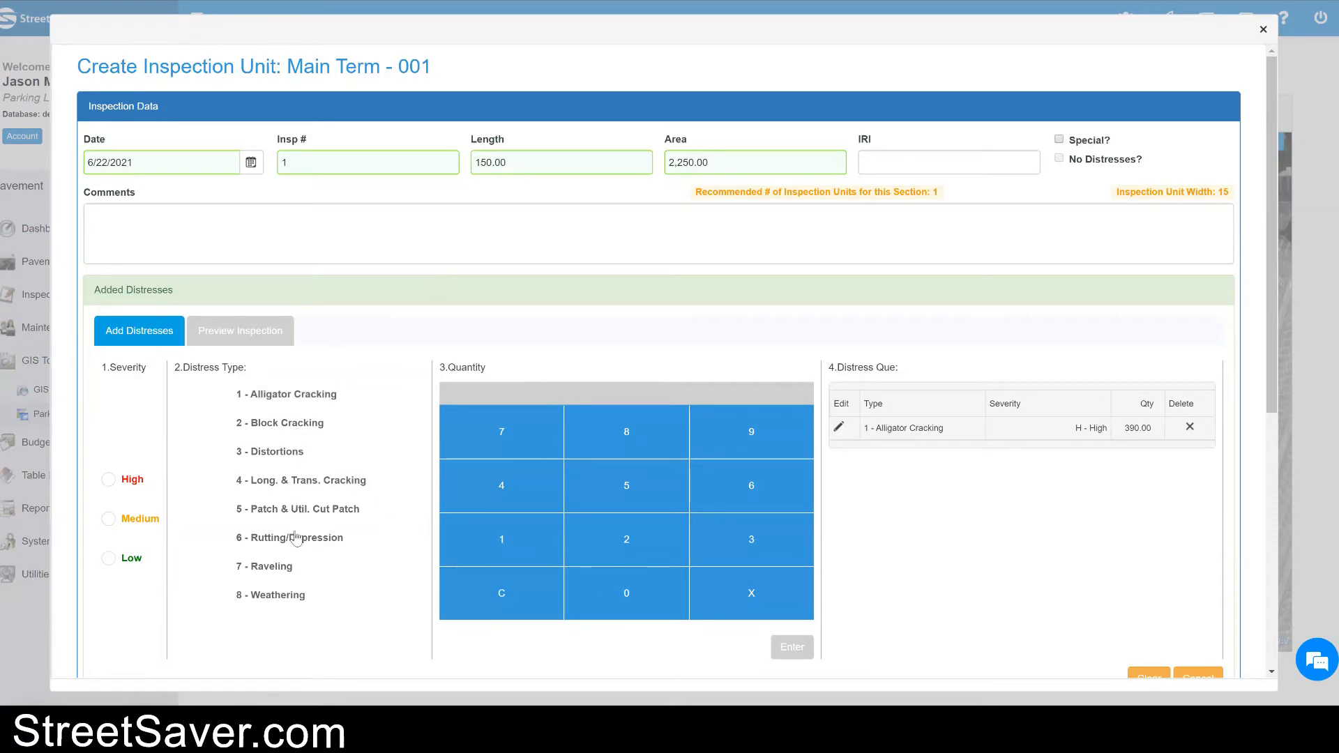
# Step: Add a medium-severity Rutting/Depression distress with a quantity of 78 x 2
pyautogui.click(297, 539)
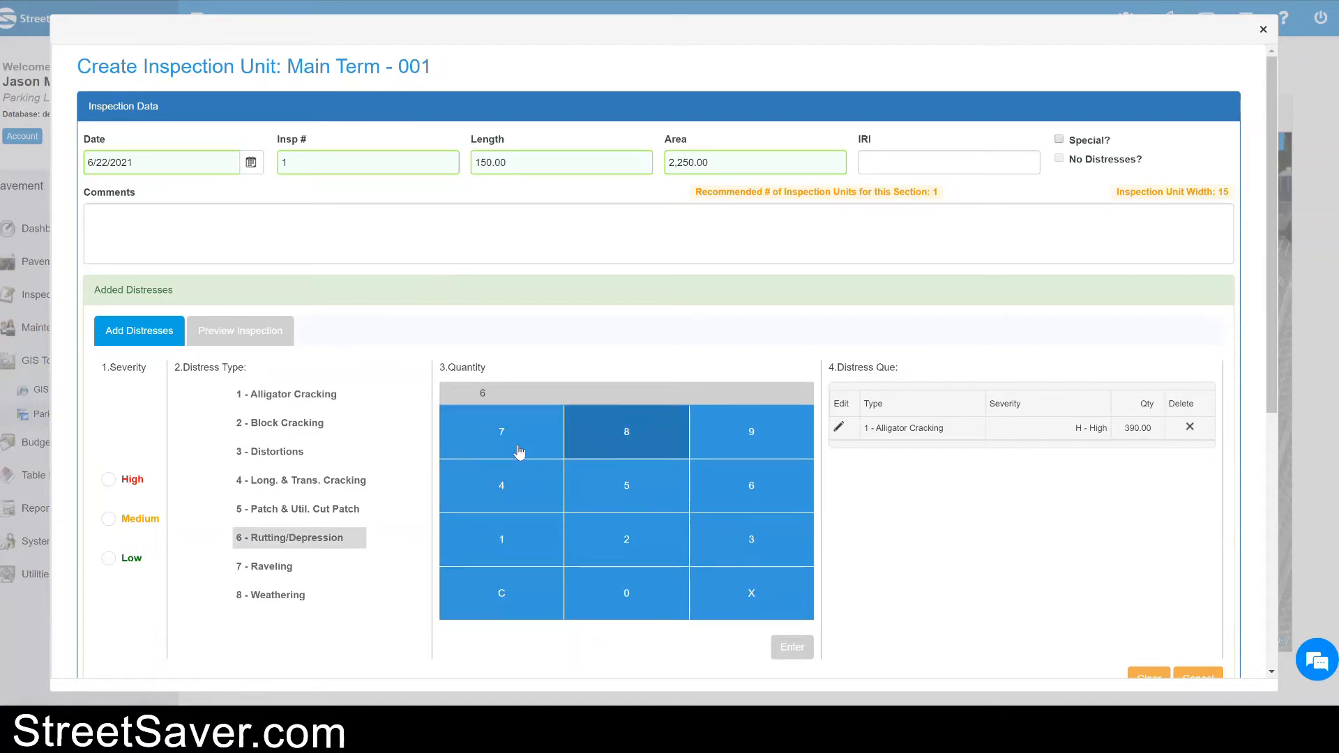
pyautogui.click(519, 447)
pyautogui.click(607, 447)
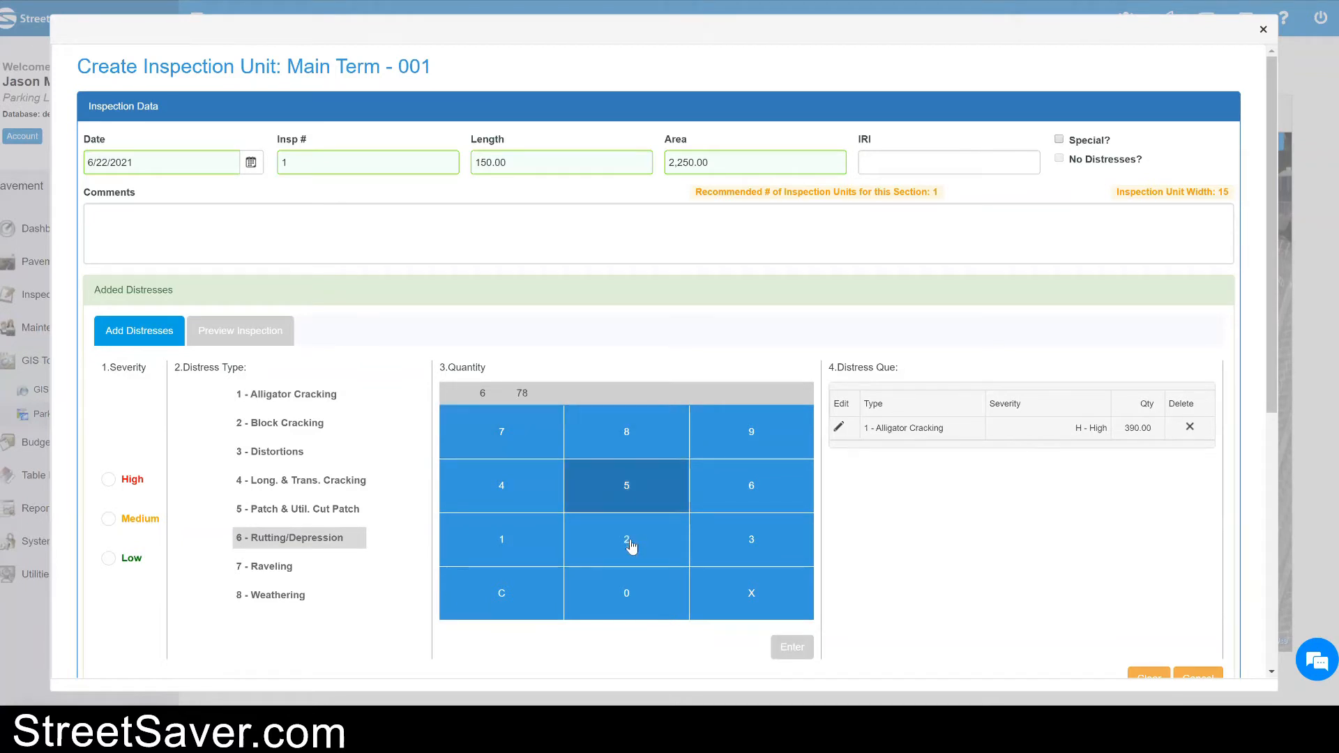
pyautogui.click(765, 608)
pyautogui.click(613, 541)
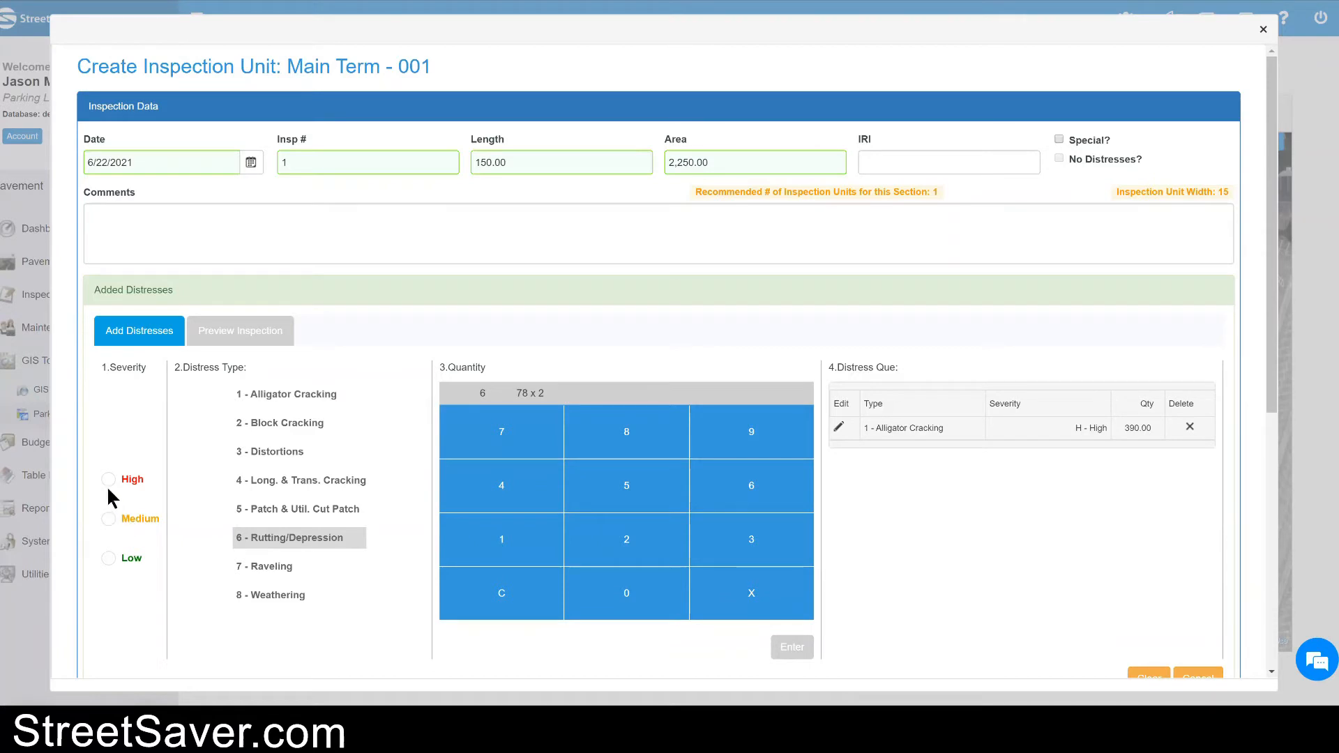
pyautogui.click(108, 519)
pyautogui.click(802, 647)
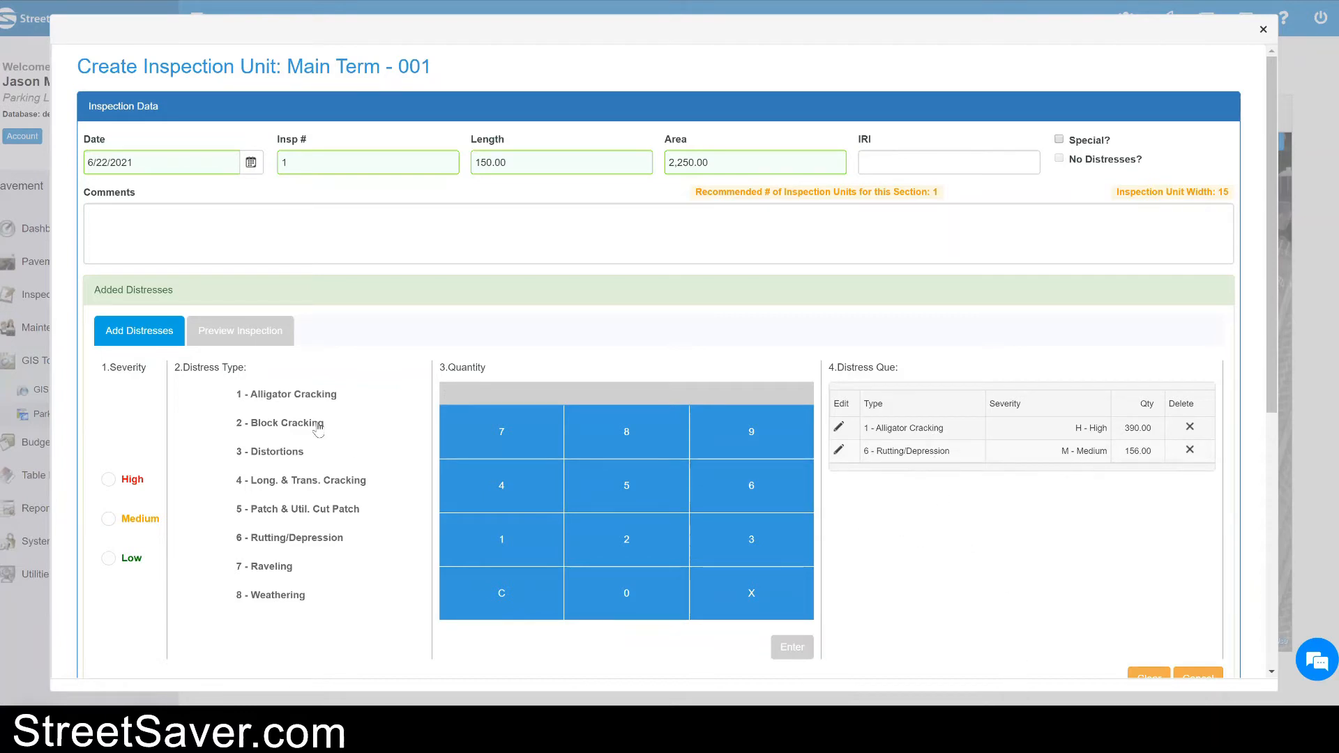
# Step: Add a second high-severity Alligator Cracking distress with a quantity of 74 x 6
pyautogui.click(109, 480)
pyautogui.click(260, 394)
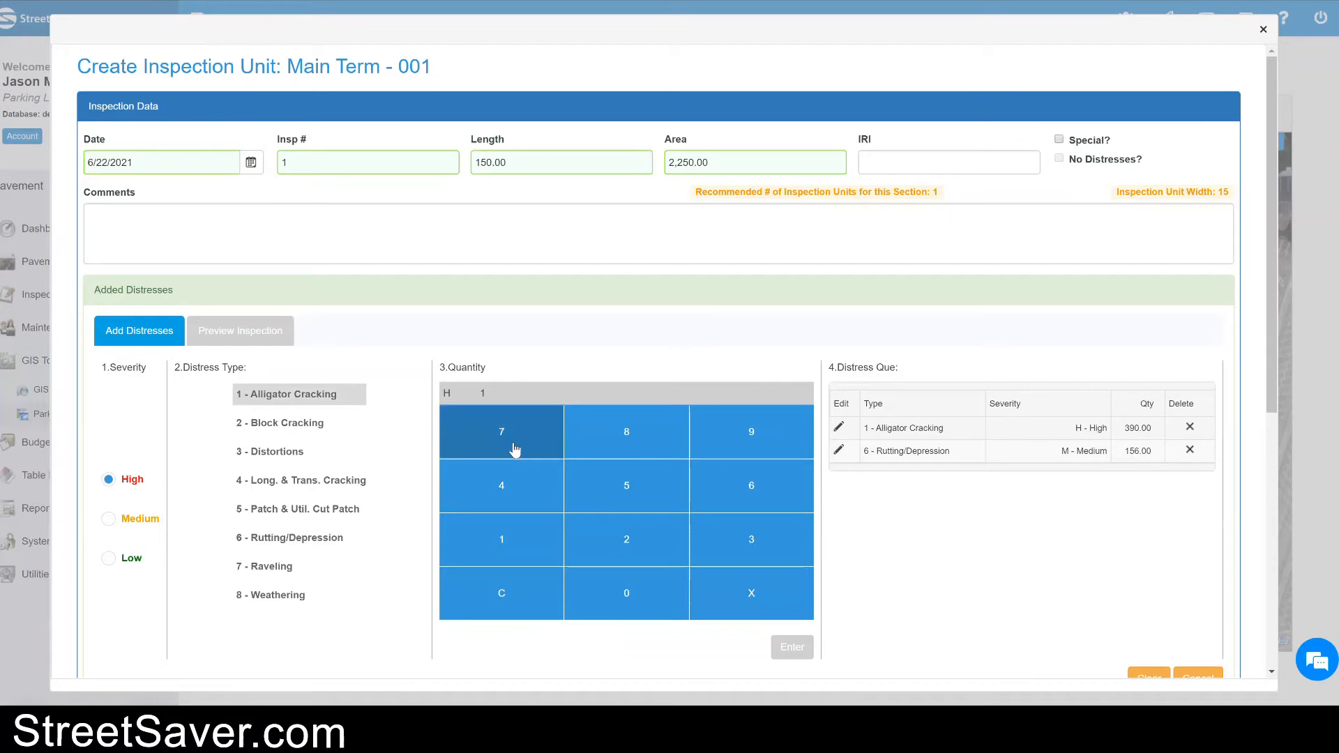
pyautogui.click(518, 446)
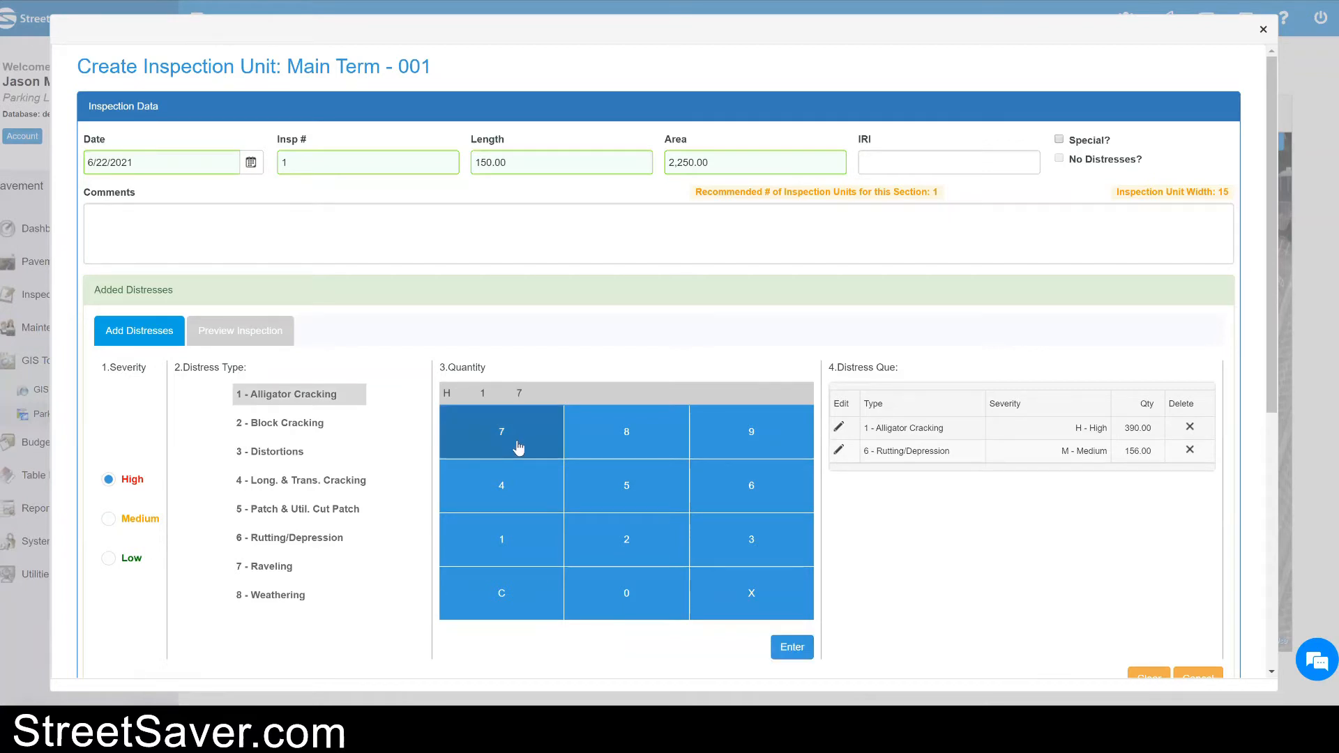
pyautogui.click(518, 492)
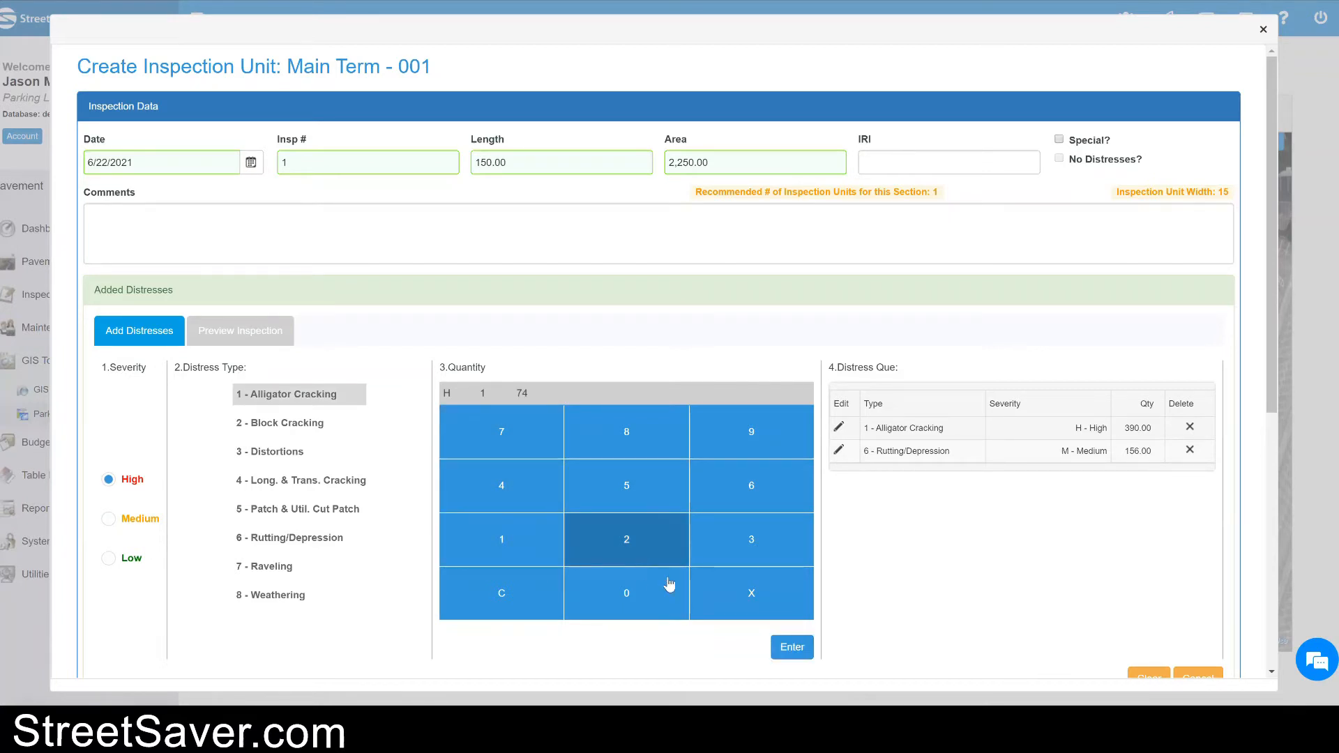
pyautogui.click(754, 599)
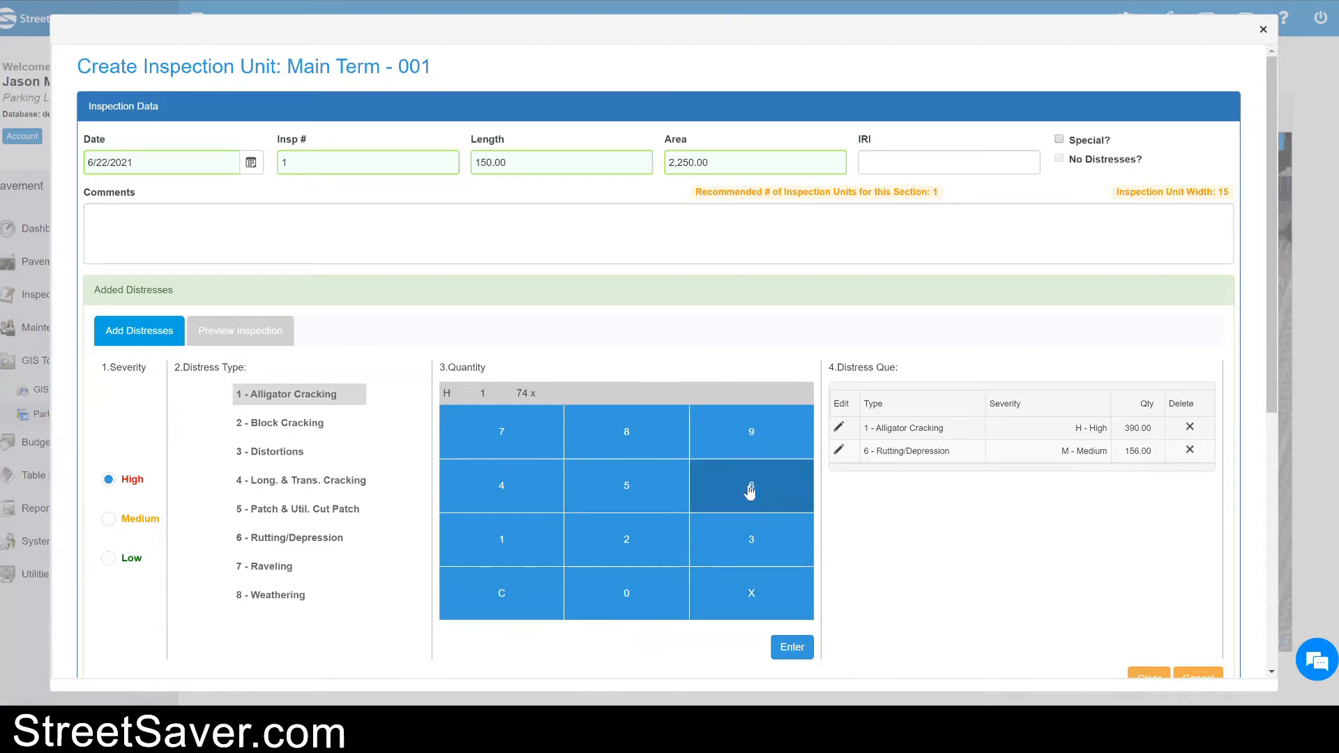
pyautogui.click(792, 655)
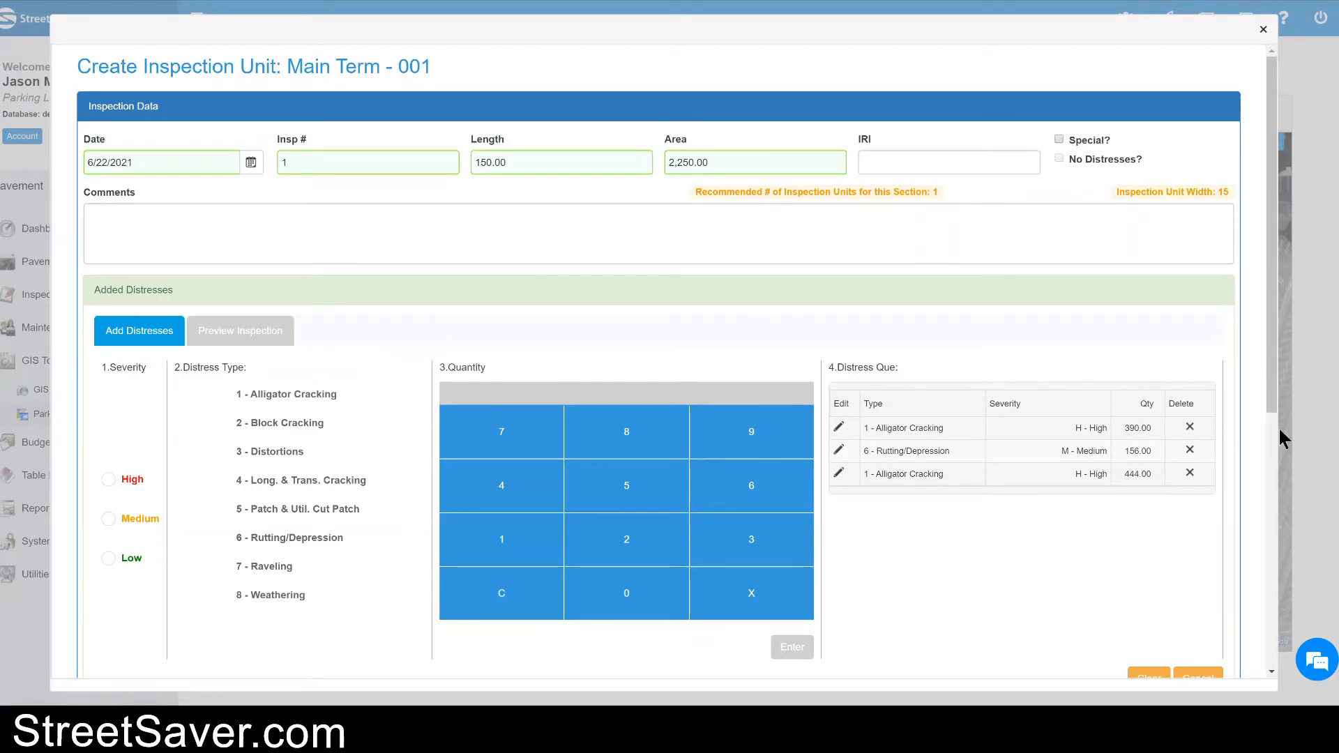
# Step: Preview the inspection with its combined distresses, then save the inspection unit and close its window
pyautogui.scroll(-2, 1279, 429)
pyautogui.scroll(2, 1278, 426)
pyautogui.click(245, 340)
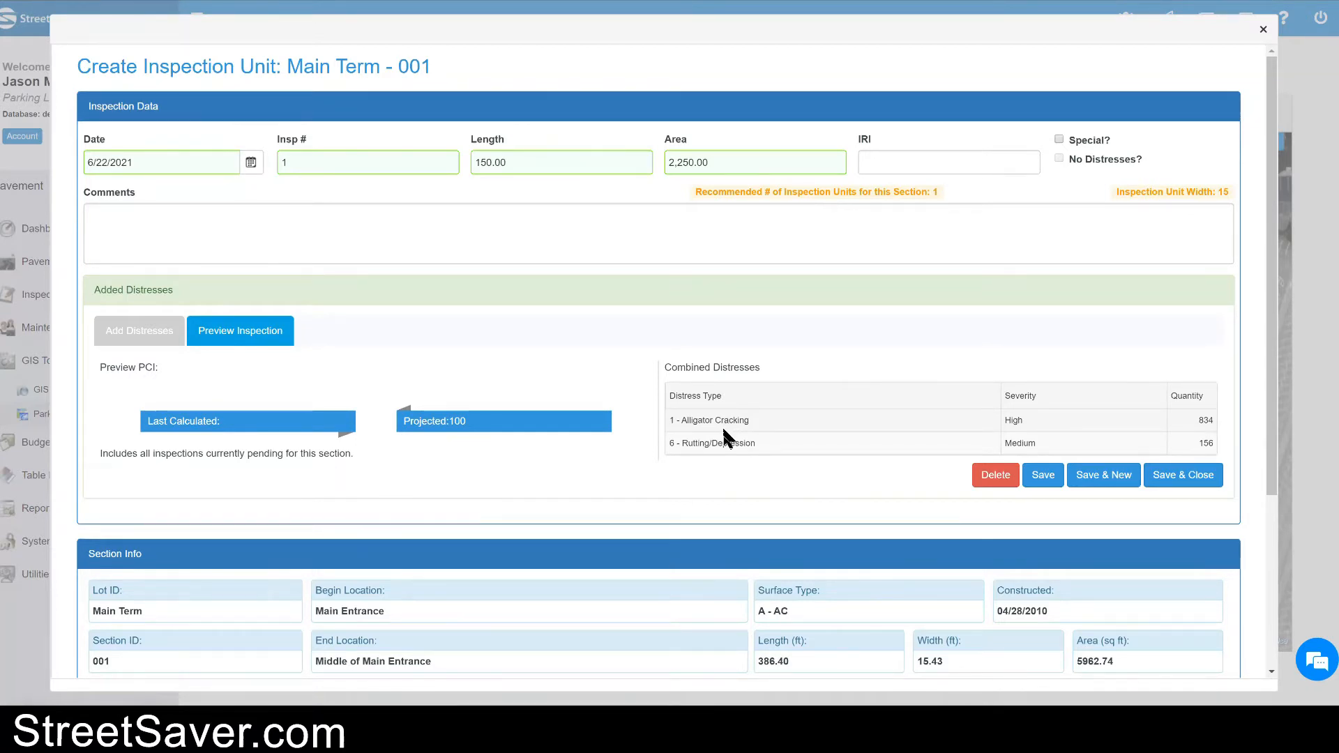
pyautogui.click(1043, 477)
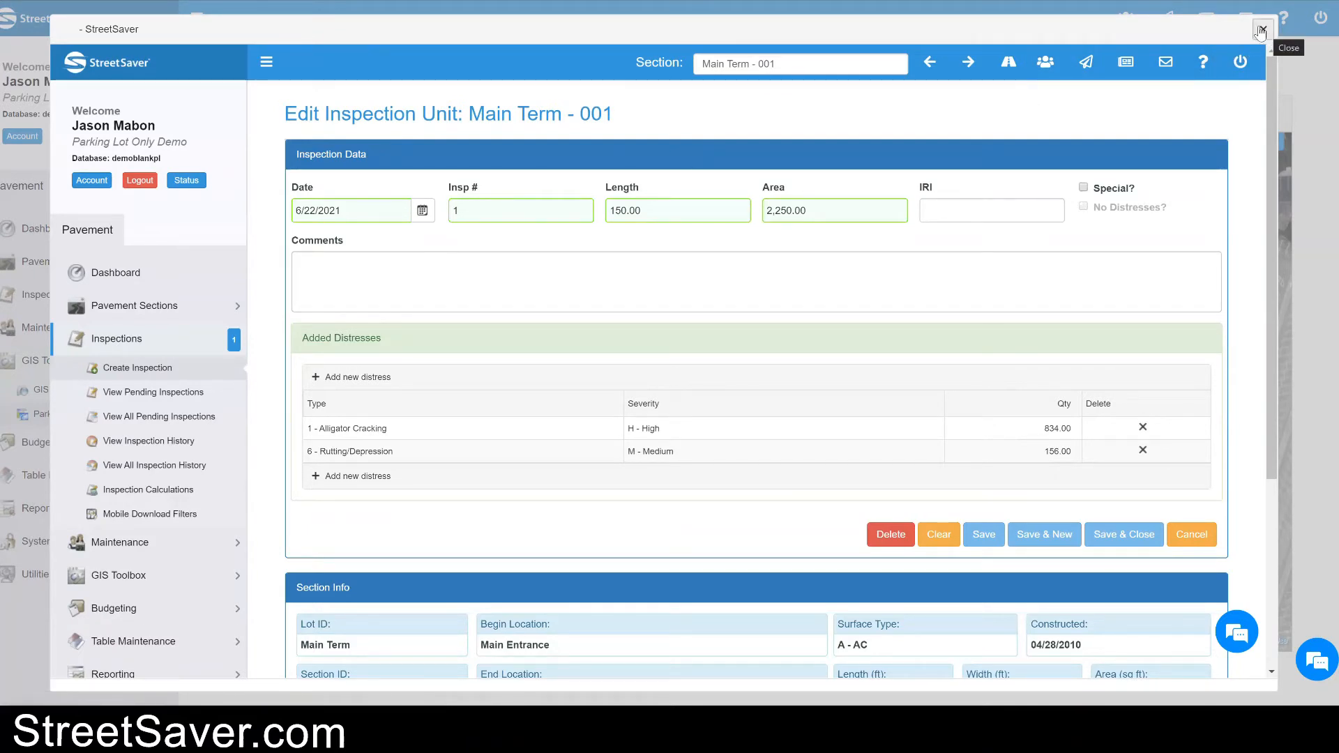
pyautogui.click(1262, 31)
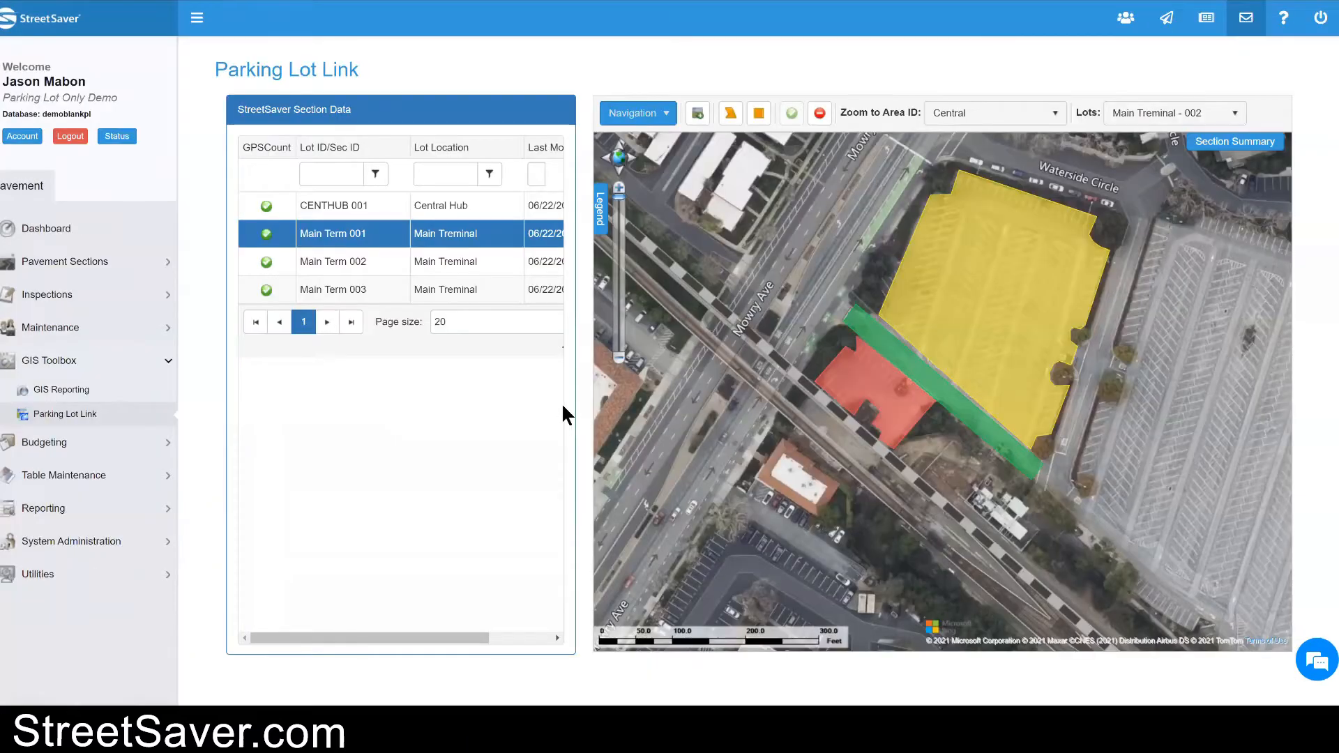
# Step: Start a new M&R record for section Main Term 002 and set its date to 6/1/2017
pyautogui.click(460, 261)
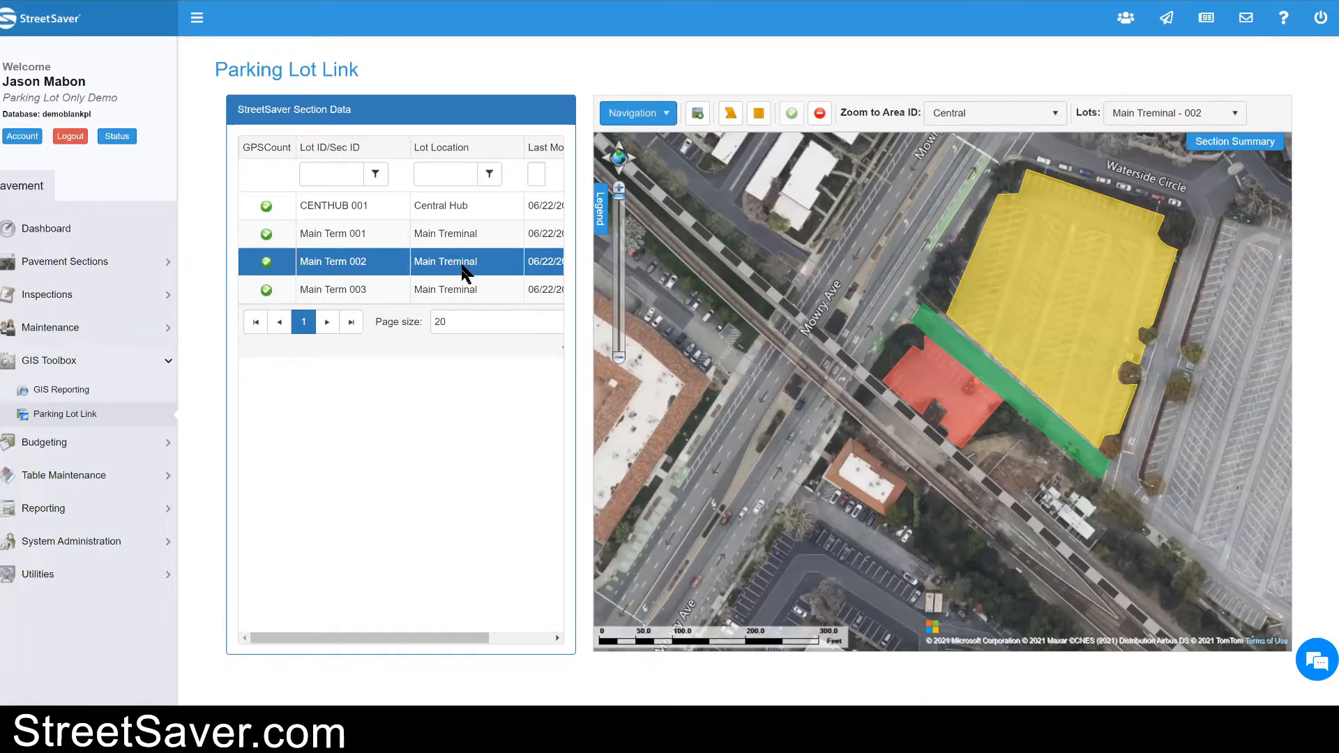
pyautogui.rightClick(465, 269)
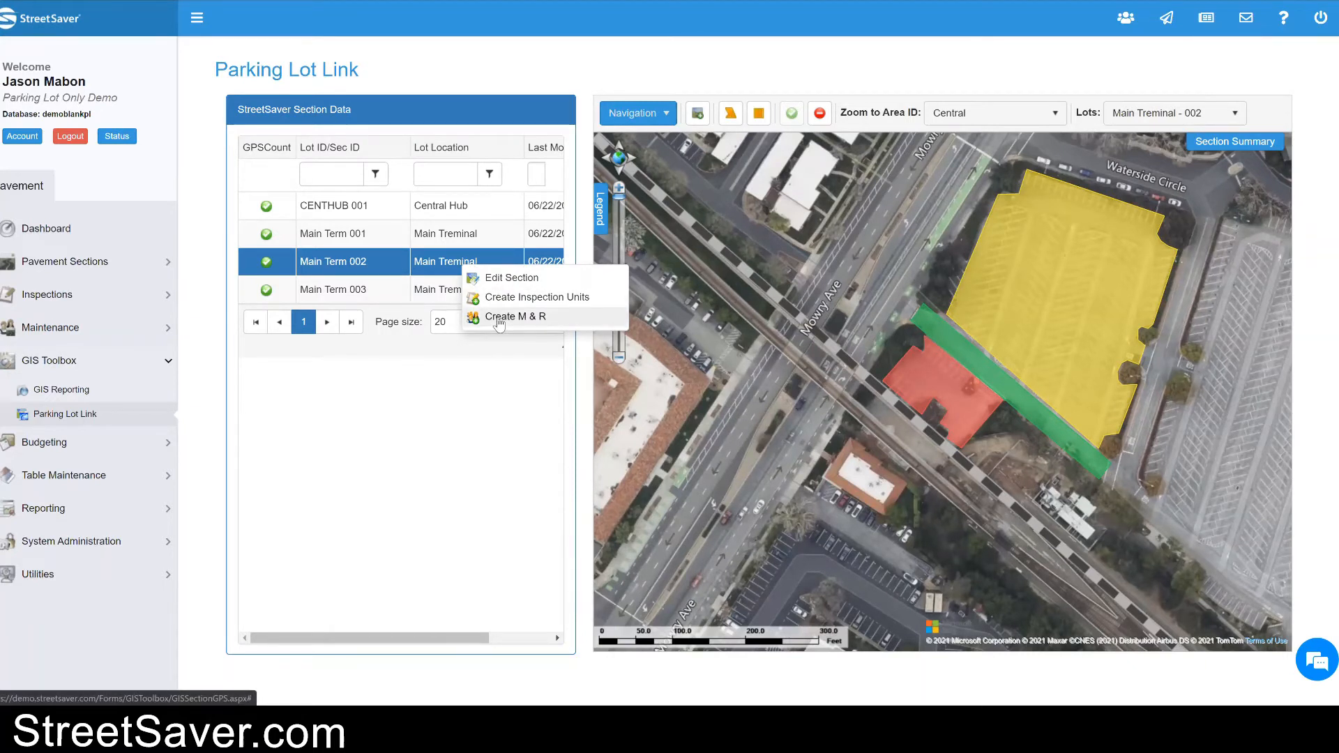
pyautogui.click(498, 319)
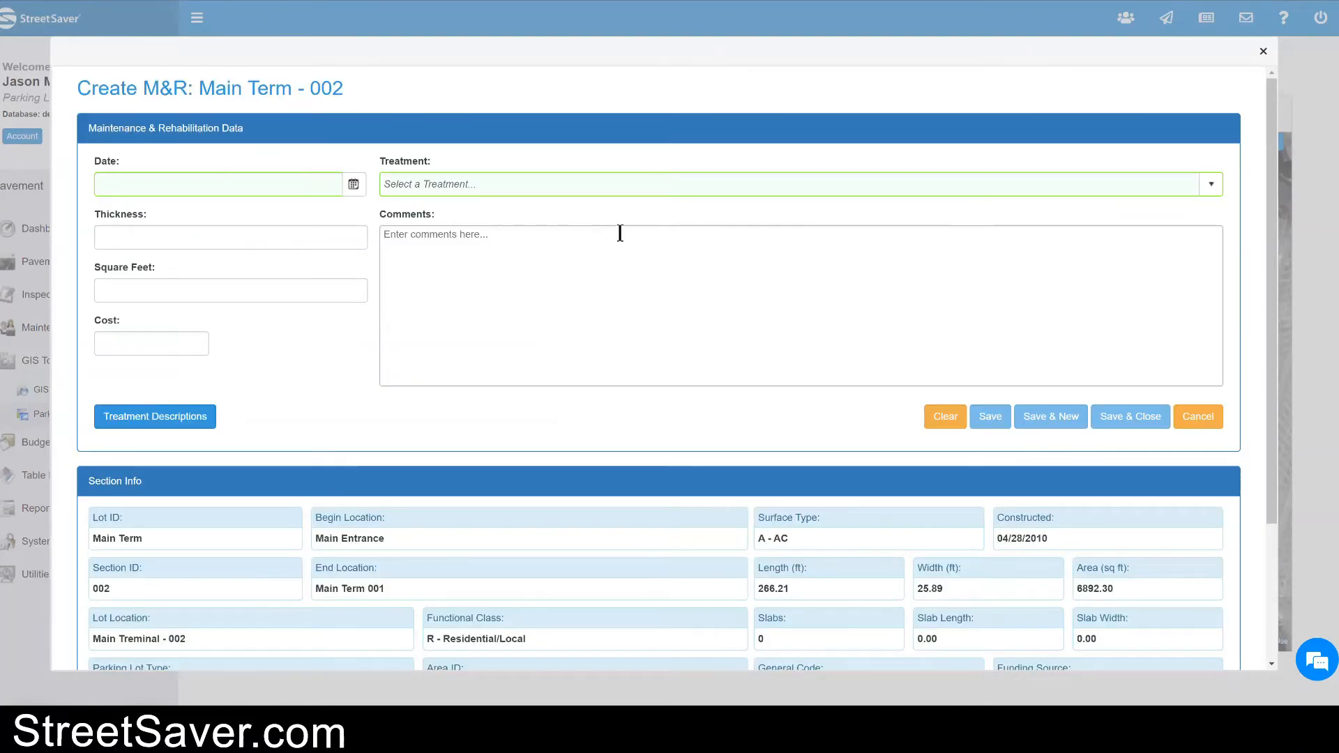
pyautogui.click(353, 185)
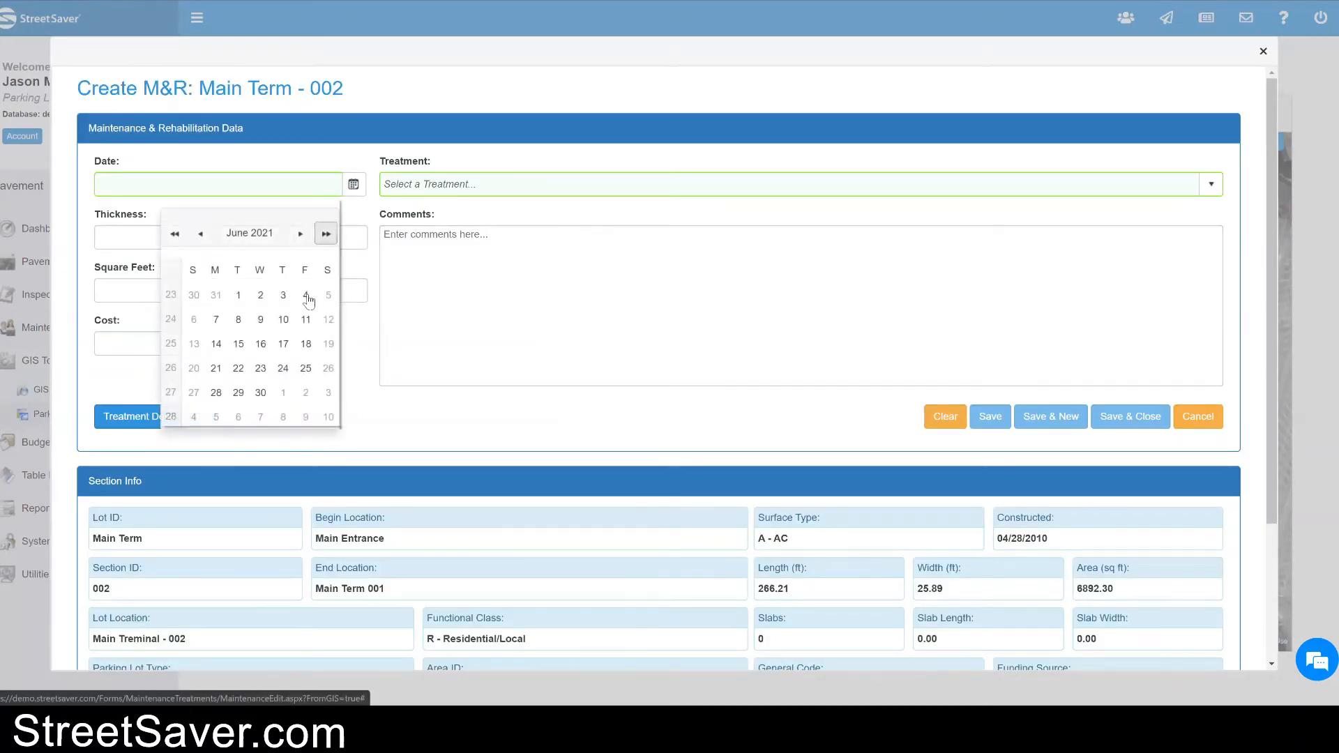
pyautogui.click(238, 295)
pyautogui.click(208, 180)
pyautogui.scroll(-2, 208, 179)
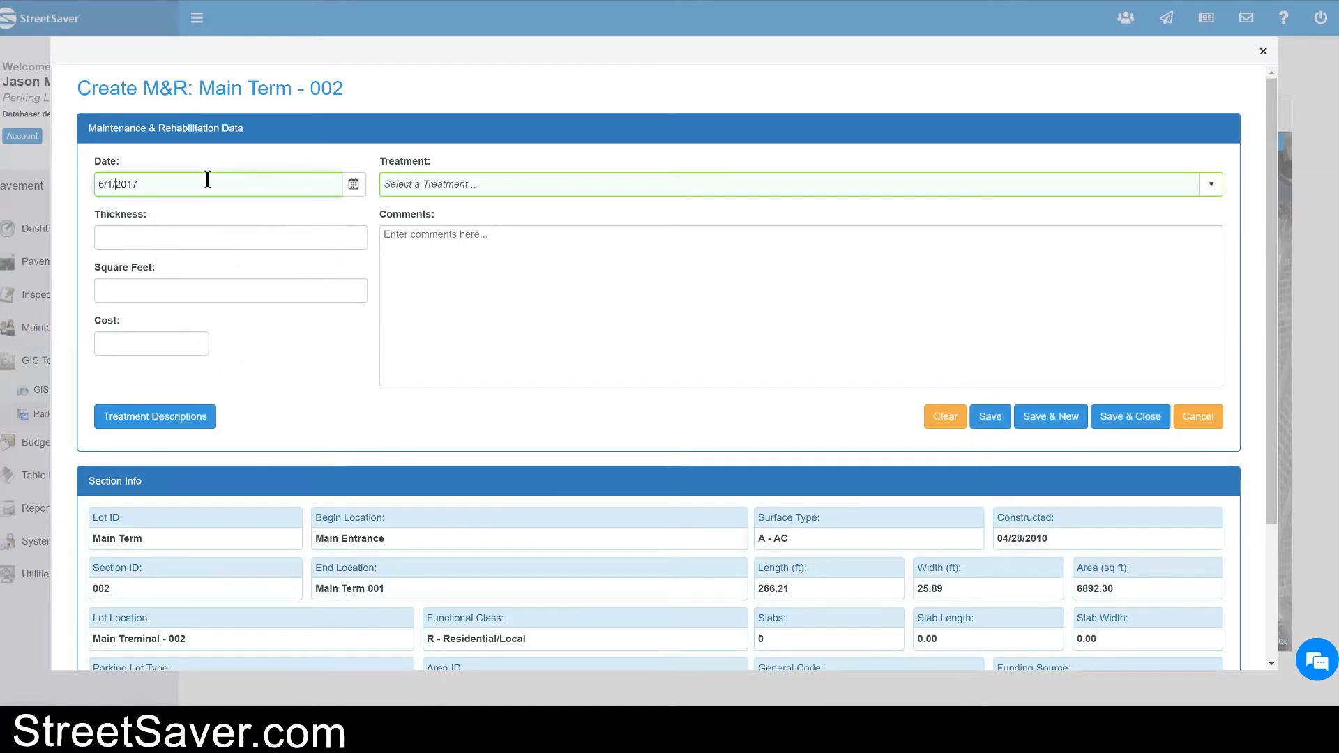
# Step: Set the treatment for Main Term 002 to SLURRY SEAL, and save and close the record
pyautogui.click(507, 185)
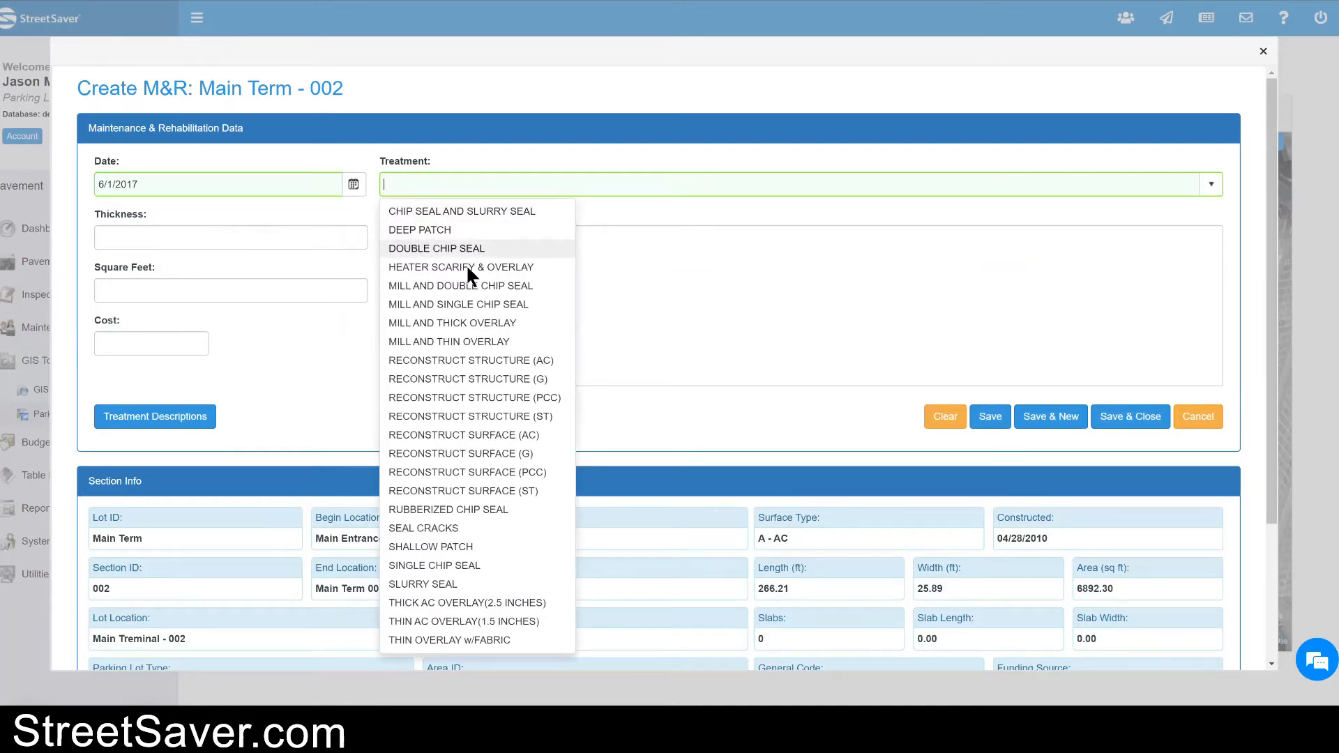
pyautogui.click(428, 583)
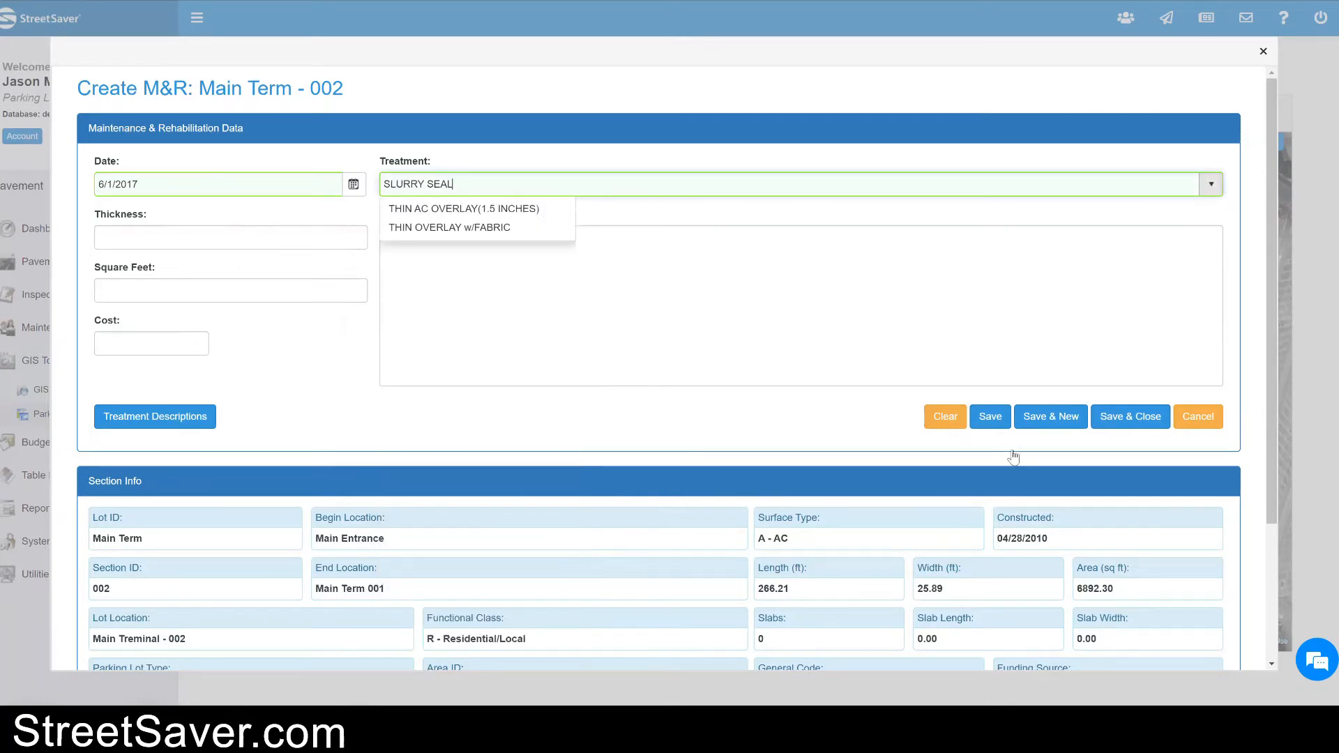
pyautogui.click(1118, 417)
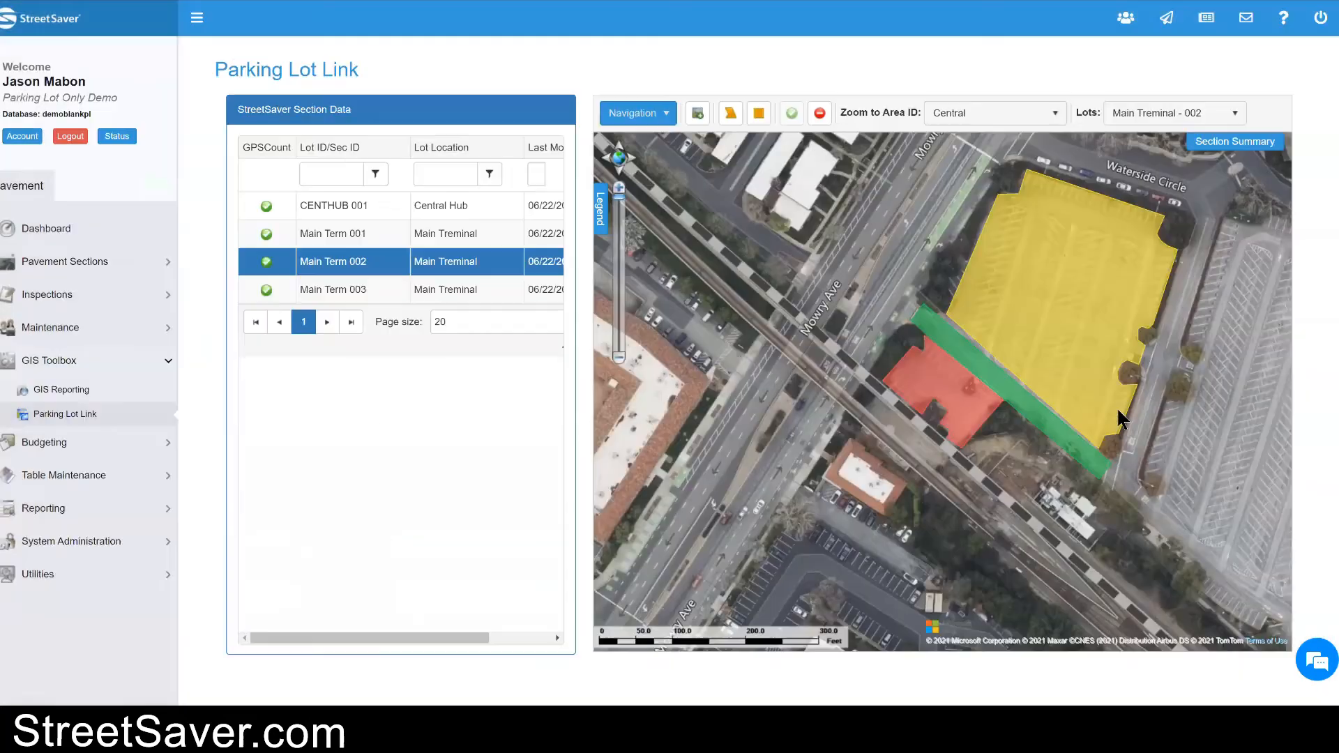
# Step: Start a new M&R record for section Main Term 003 and set its date to 6/1/2017
pyautogui.rightClick(434, 286)
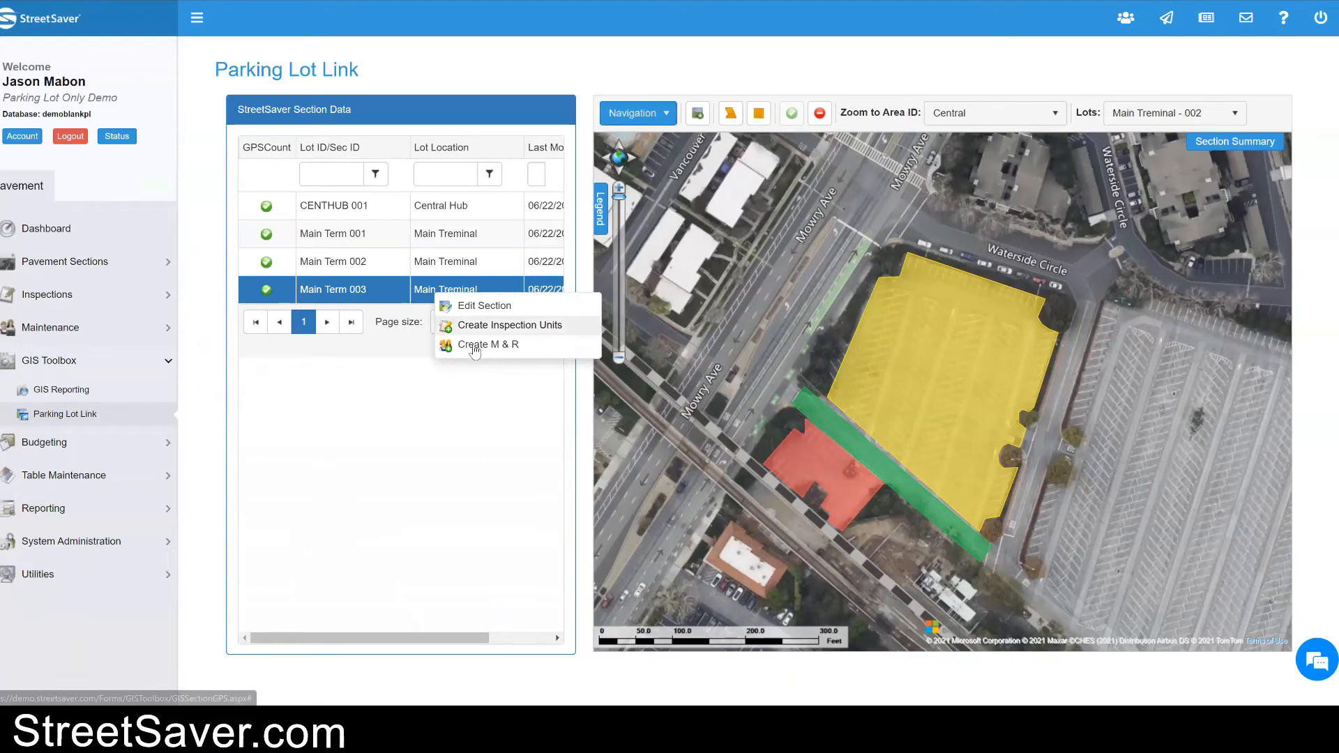
pyautogui.click(484, 341)
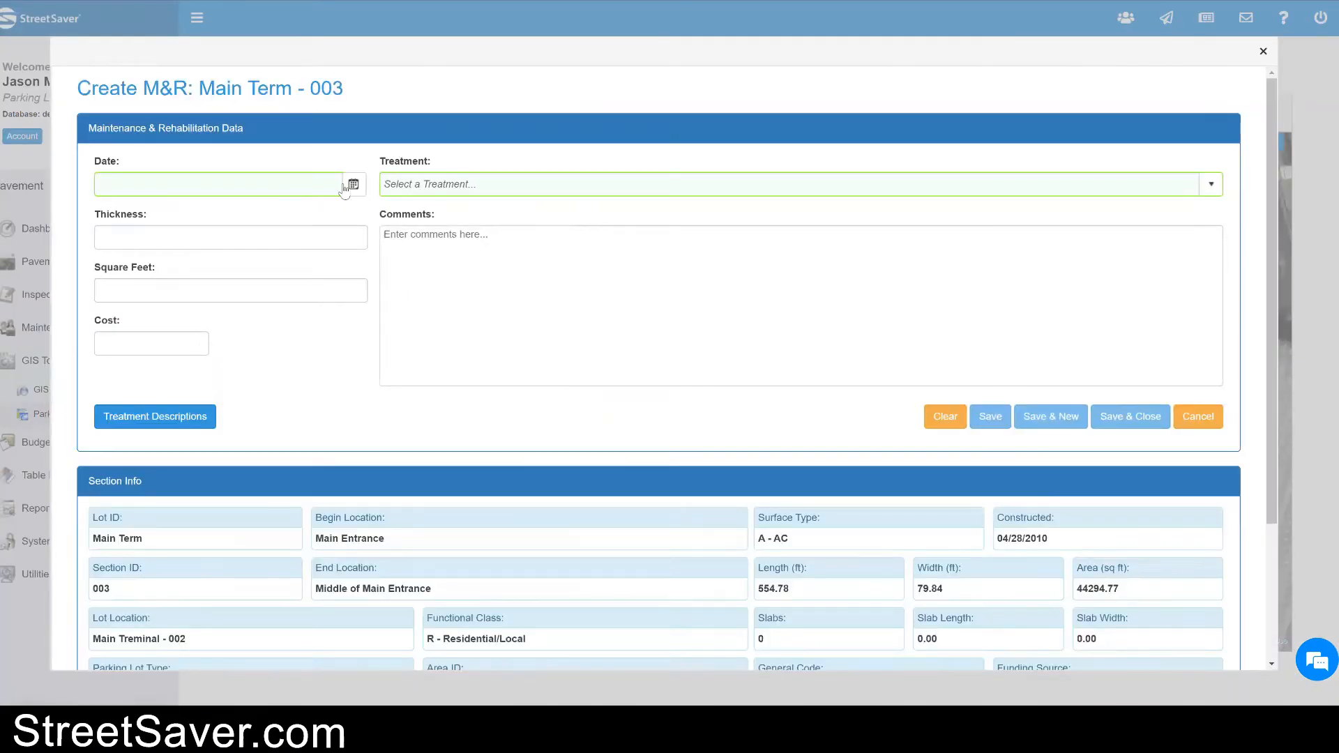
pyautogui.click(354, 184)
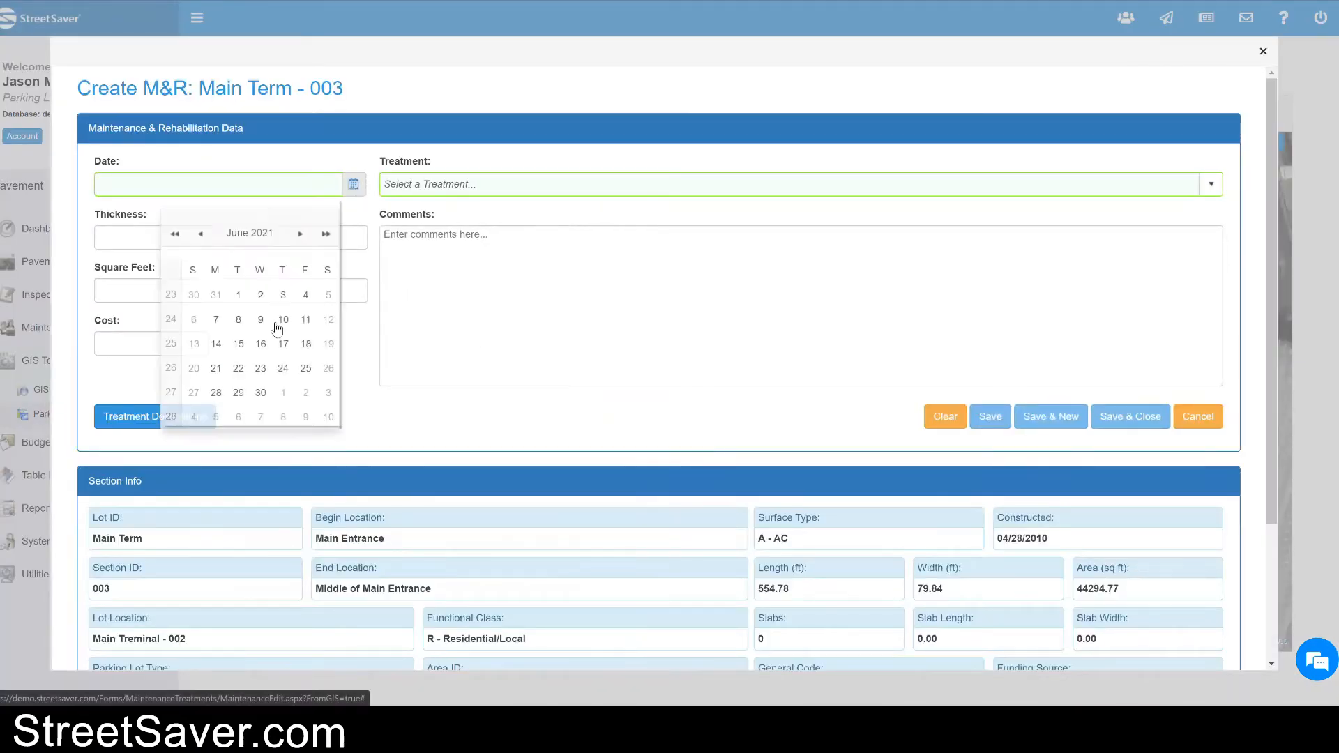
pyautogui.click(238, 295)
pyautogui.click(210, 183)
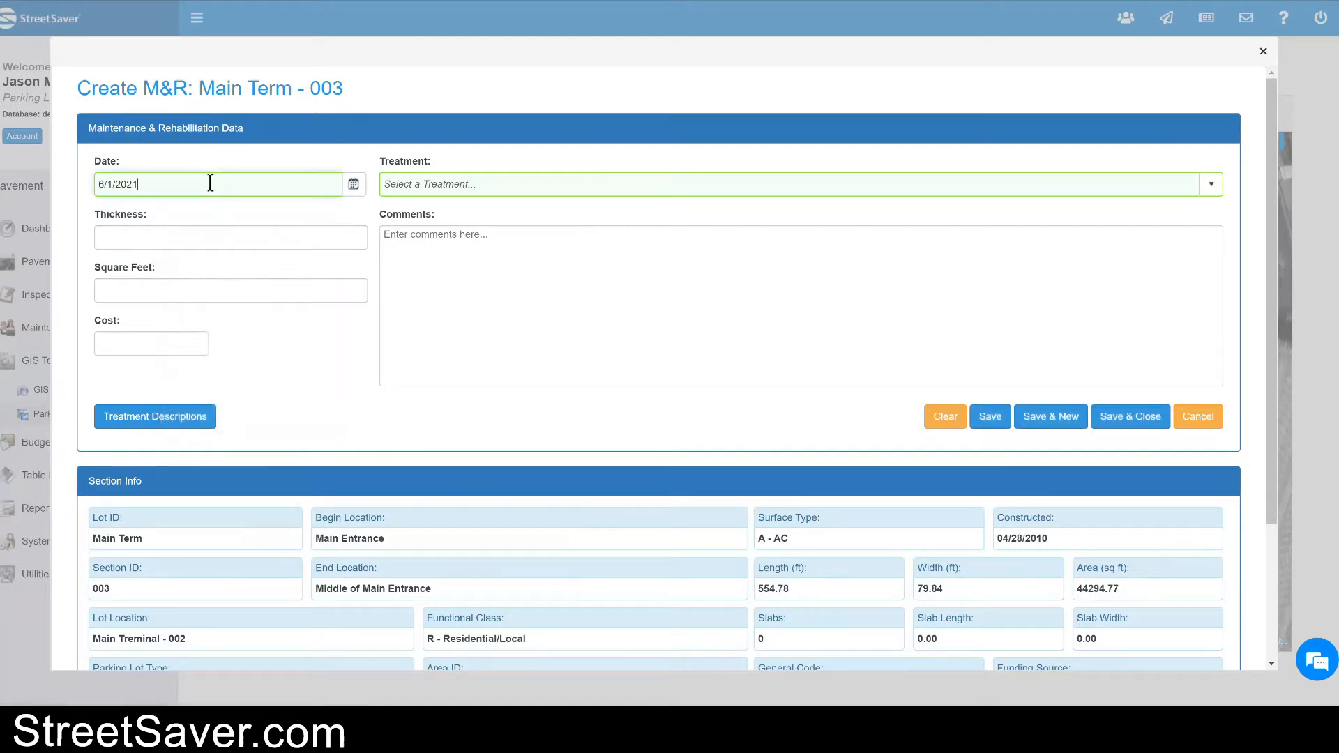
pyautogui.press('BackSpace')
pyautogui.press('BackSpace')
pyautogui.write('17')
# Step: Set the treatment for Main Term 003 to SLURRY SEAL, and save and close the record
pyautogui.click(434, 184)
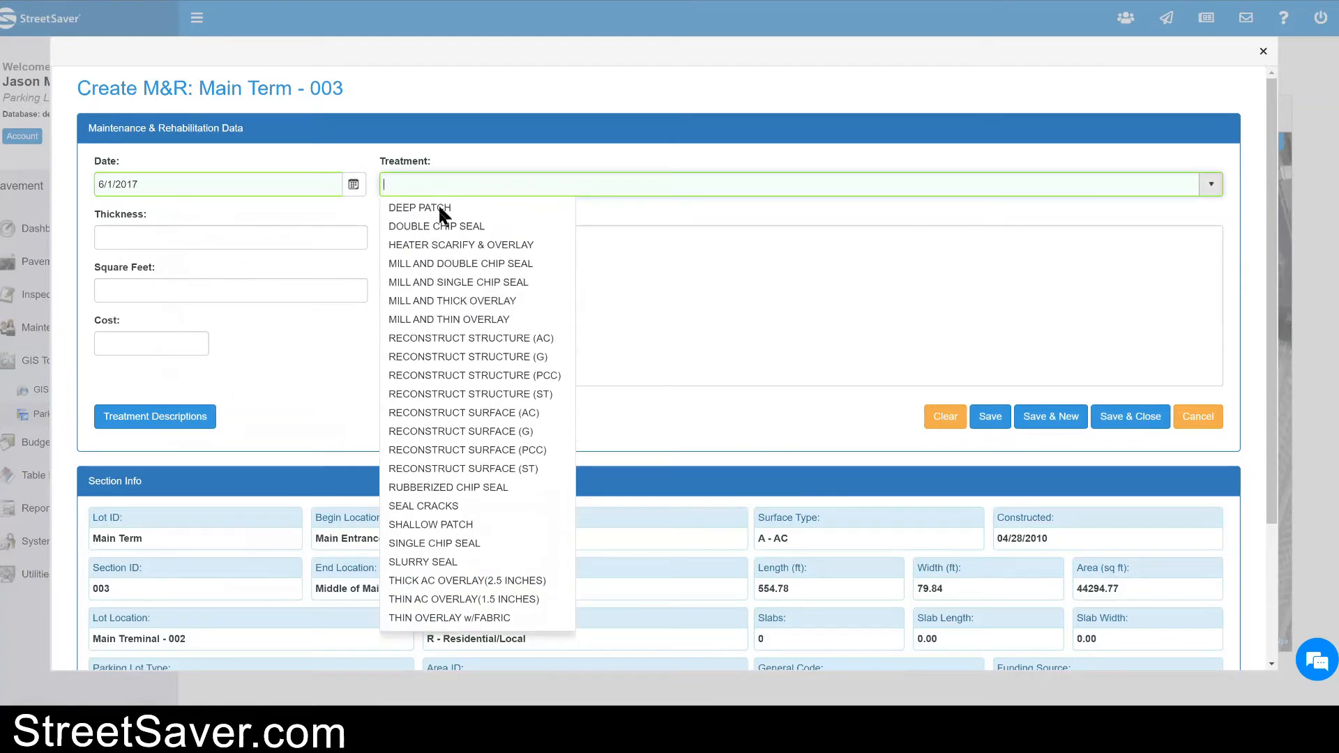
pyautogui.click(428, 585)
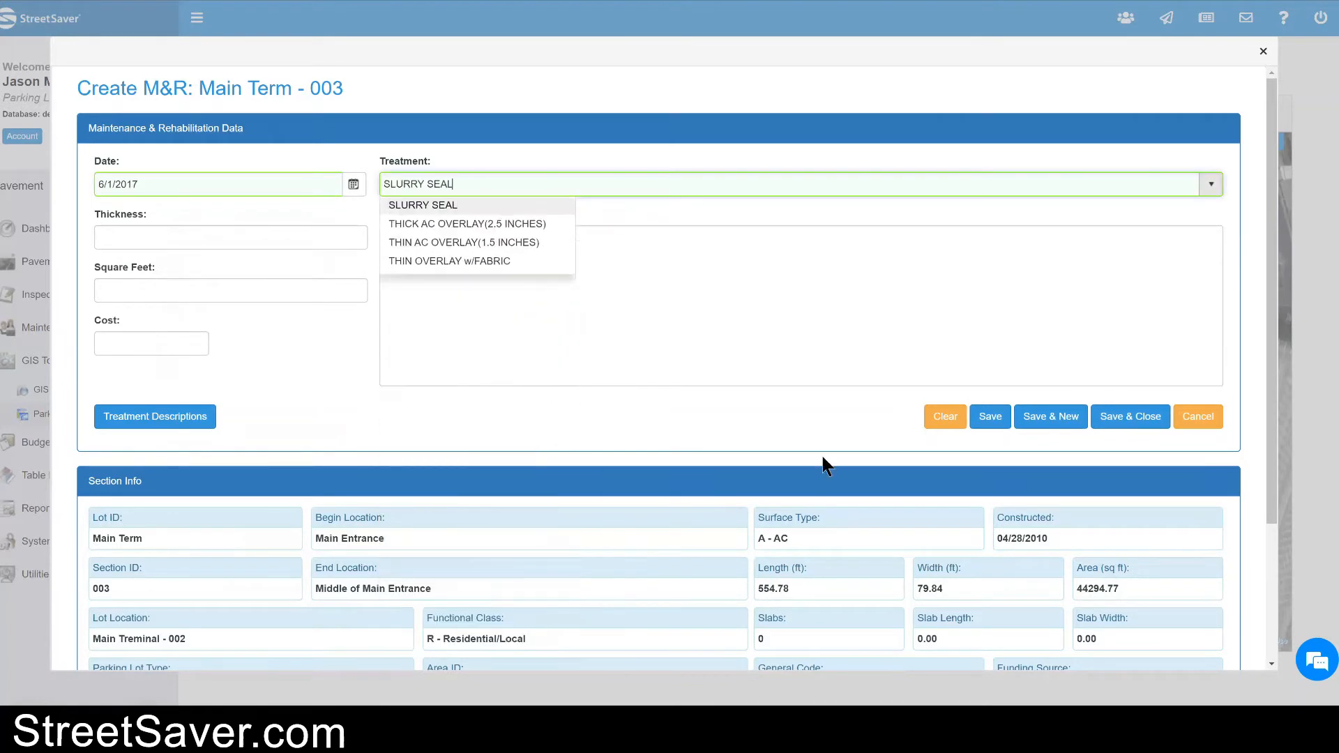
pyautogui.click(1109, 422)
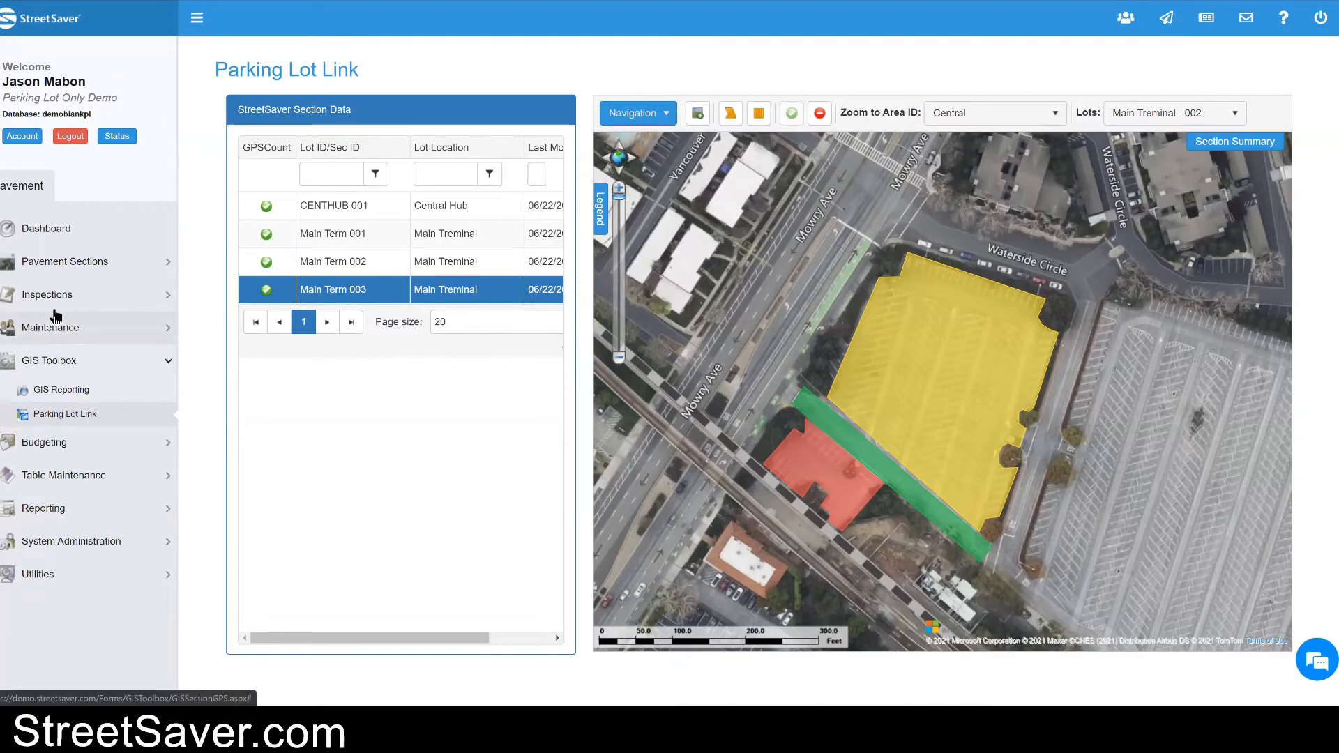
# Step: Calculate the pending M&R treatments for Main Term 002 and 003, updating the sections and viewing the PCI report
pyautogui.click(55, 337)
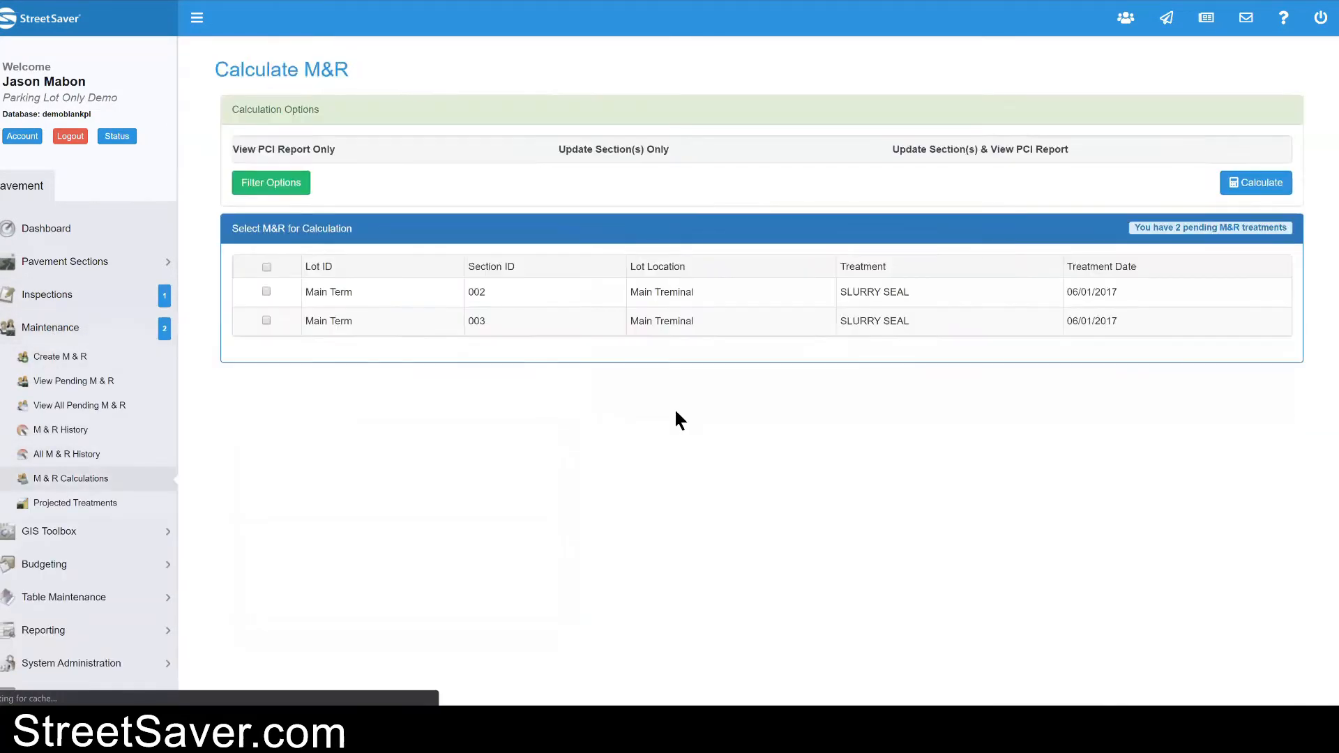
pyautogui.click(389, 297)
pyautogui.click(419, 325)
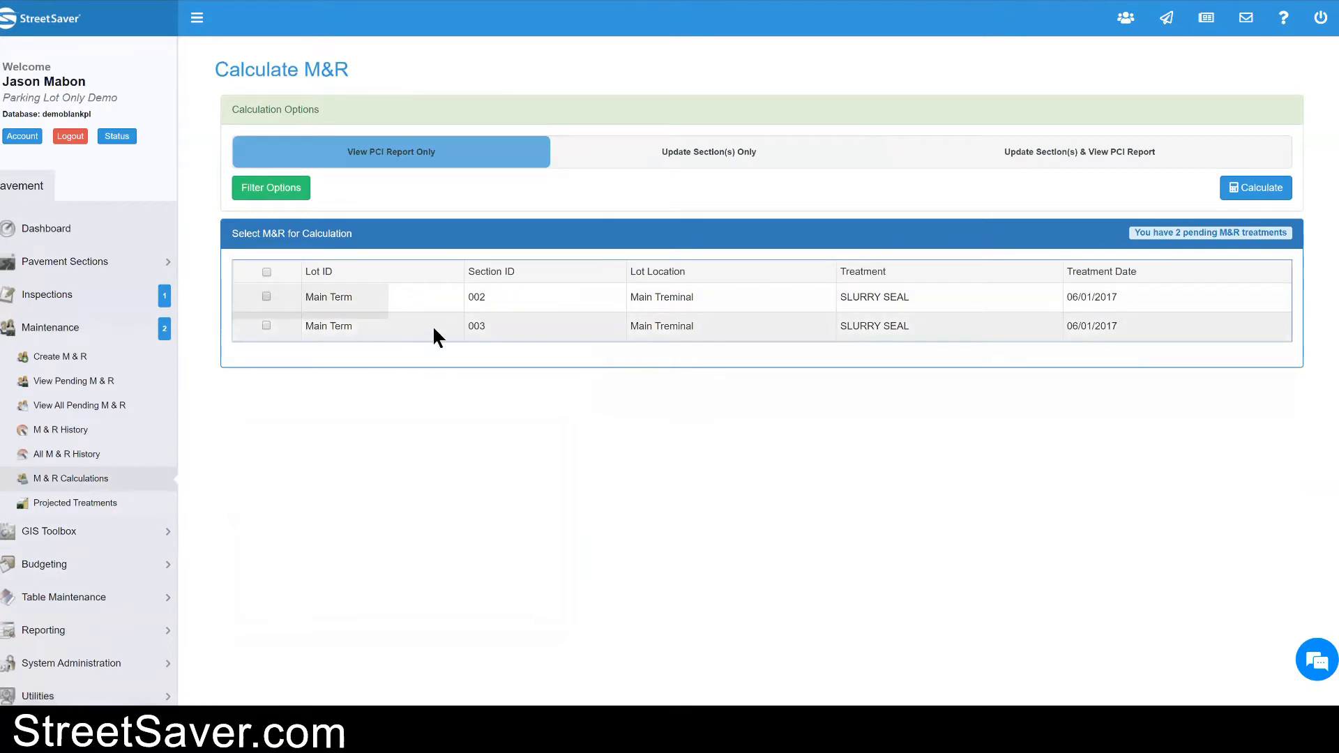
pyautogui.click(1064, 162)
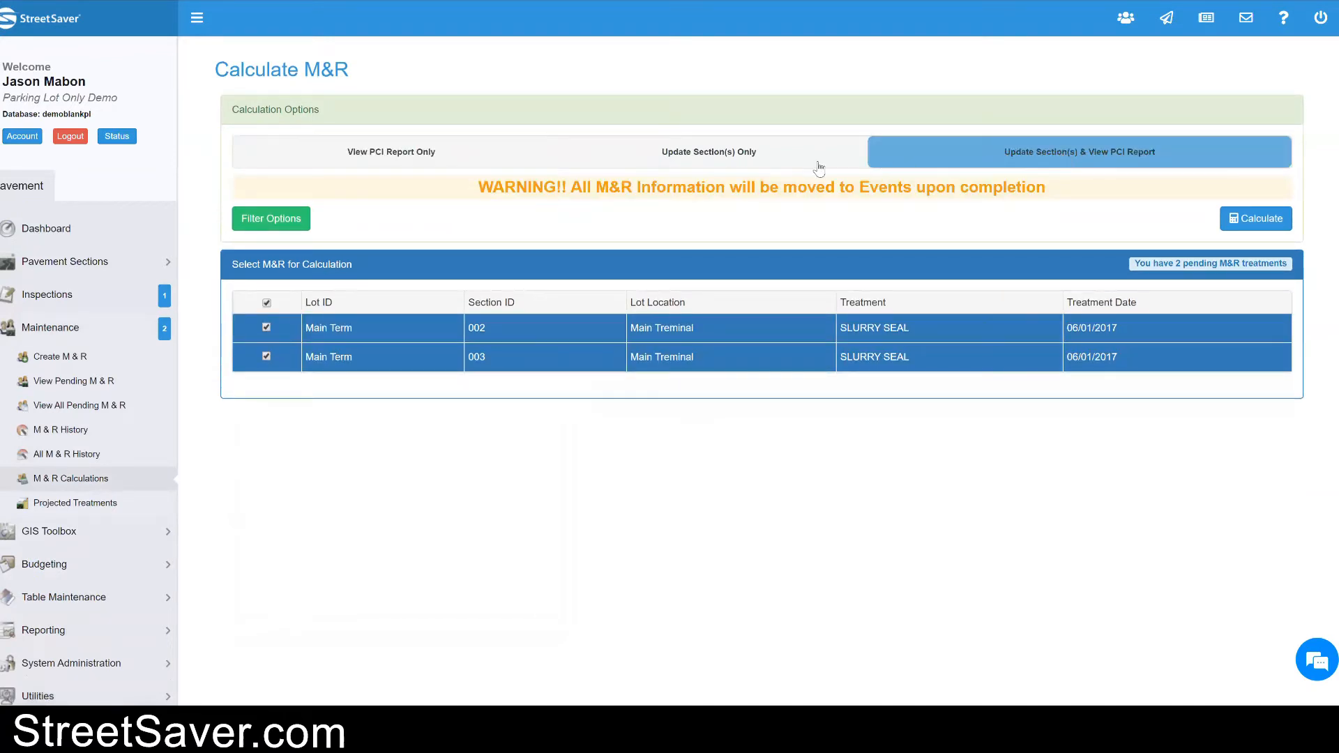
pyautogui.click(768, 164)
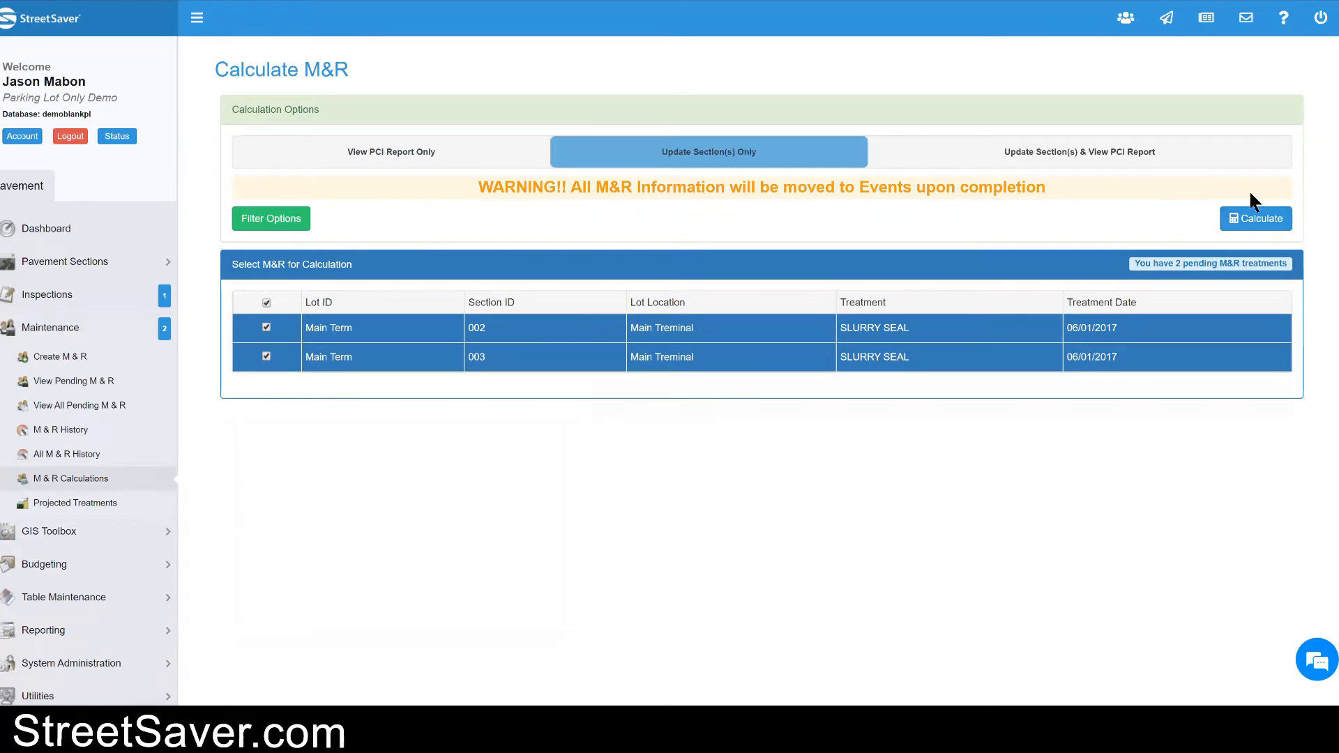
pyautogui.click(1249, 159)
pyautogui.click(1251, 221)
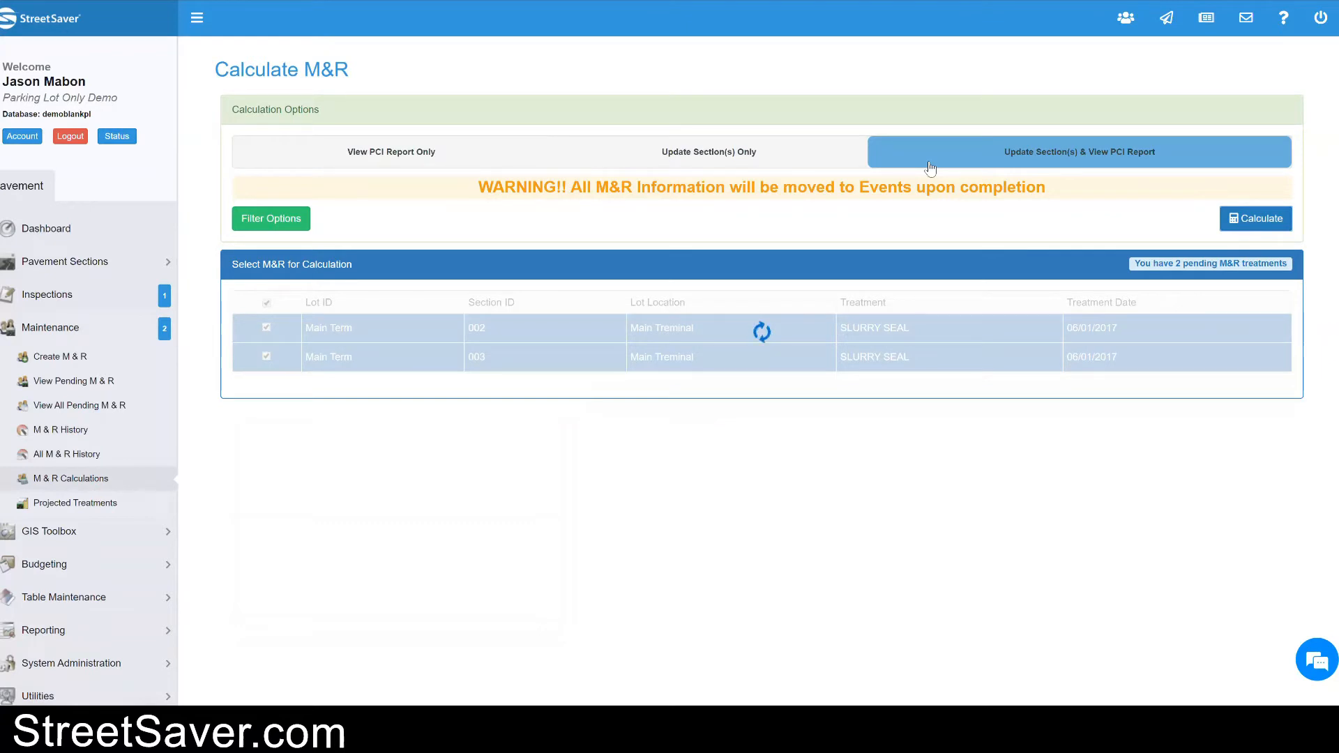
pyautogui.click(119, 367)
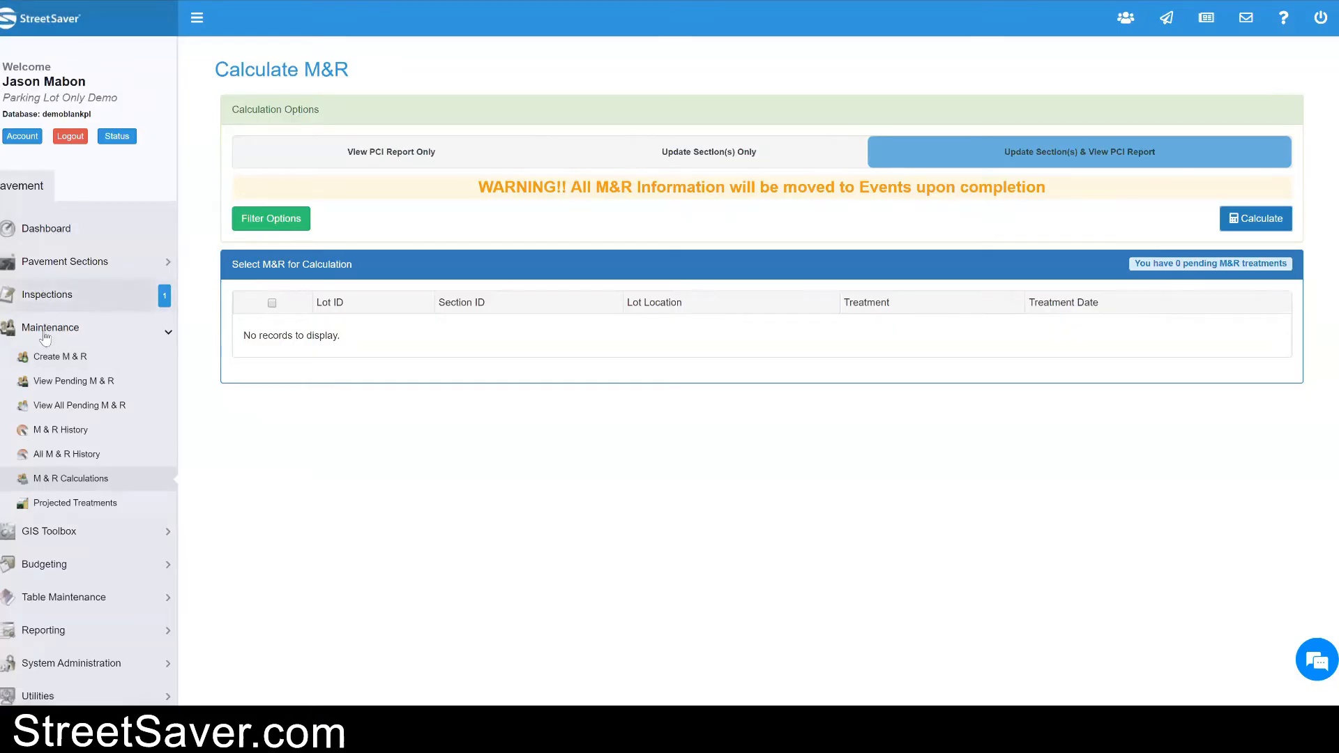
# Step: Calculate the pending inspection for Main Term 001 with the Update Section(s) Only option
pyautogui.click(49, 294)
pyautogui.click(46, 452)
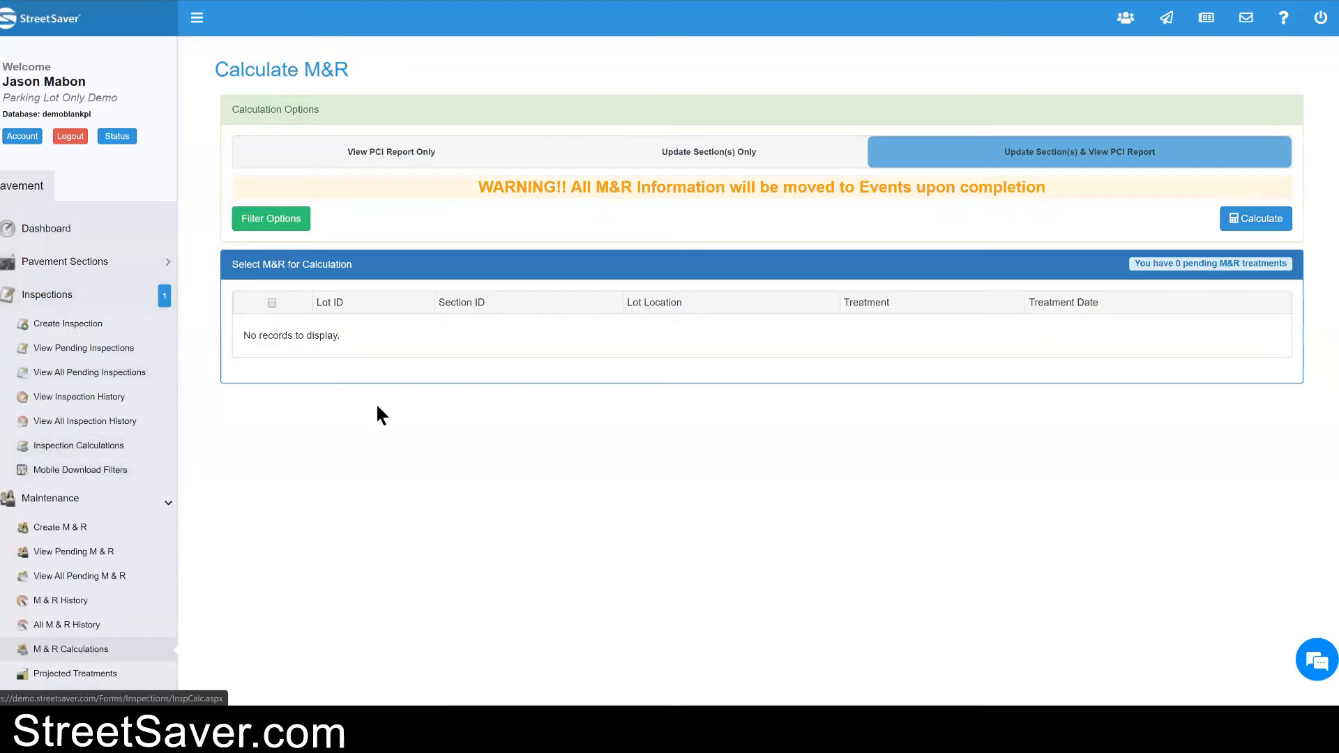
pyautogui.click(326, 299)
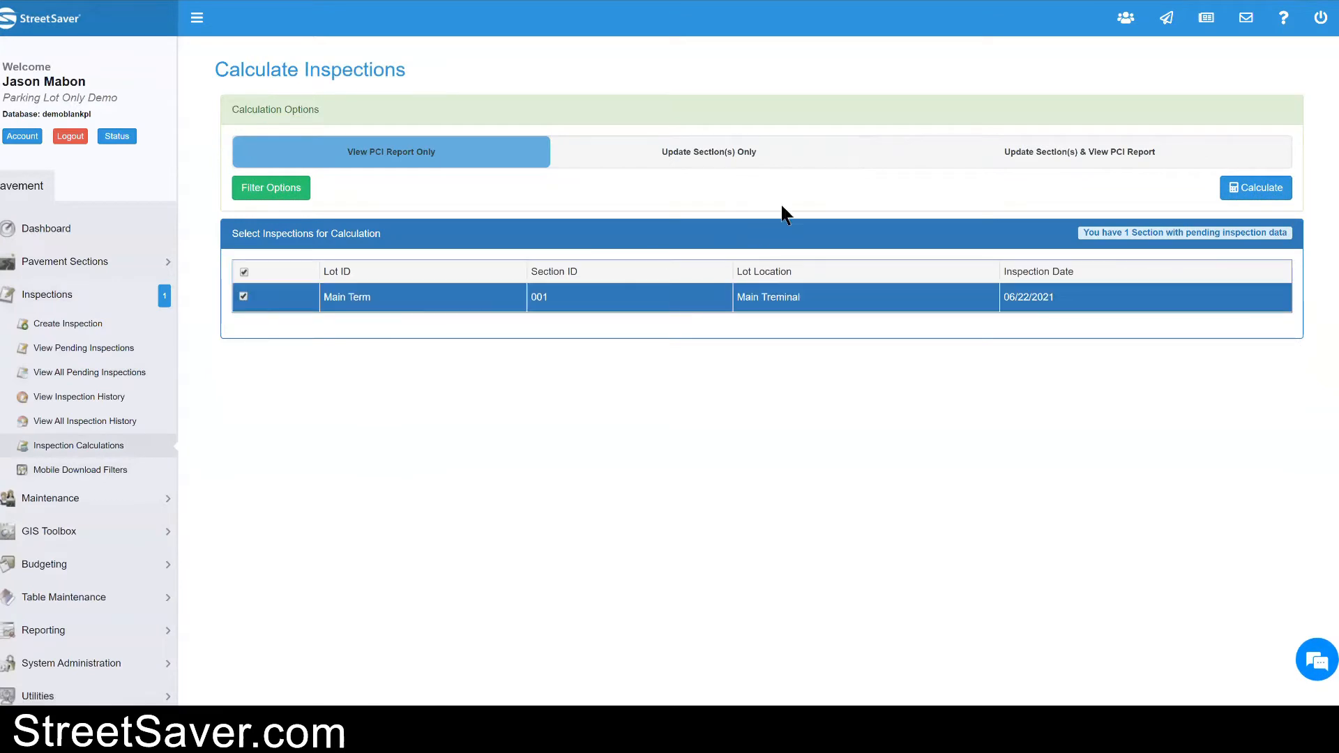
pyautogui.click(763, 159)
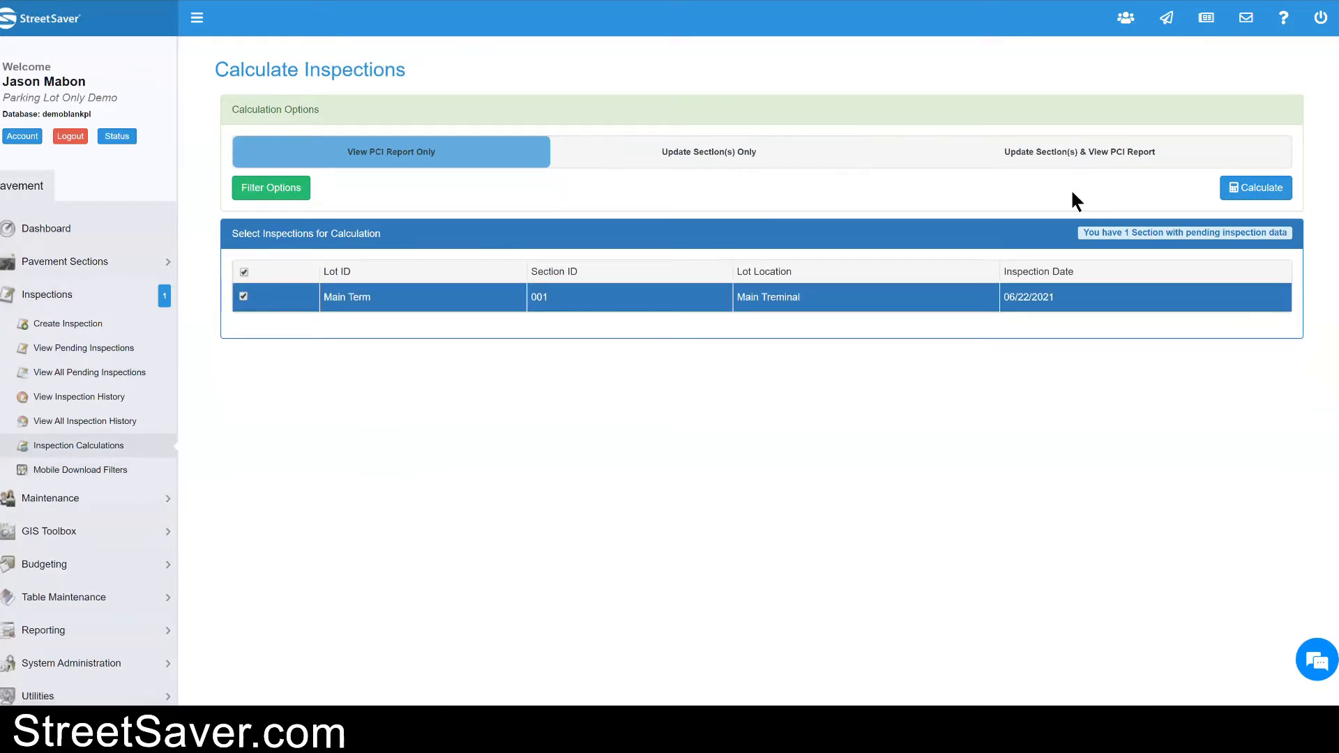
pyautogui.click(1253, 220)
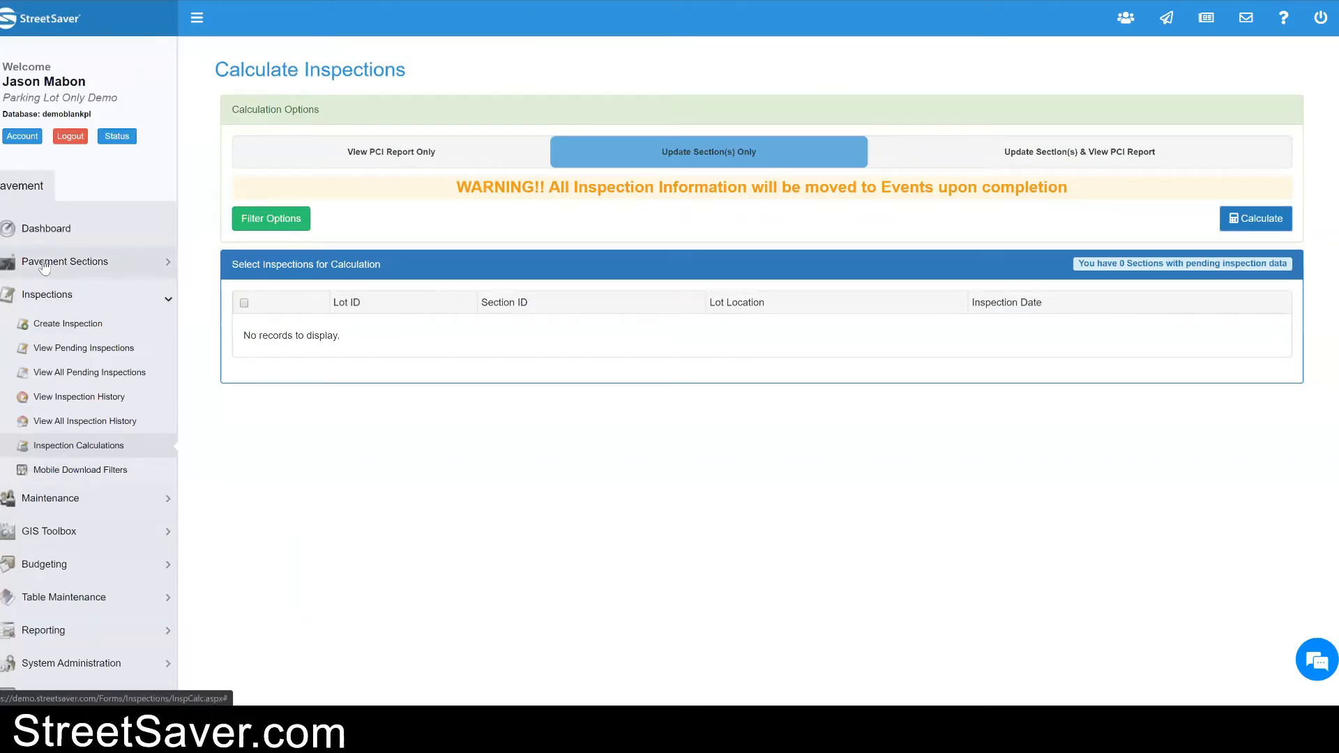
# Step: Map the lot sections in GIS Reporting and show them by Current PCI Condition
pyautogui.click(49, 533)
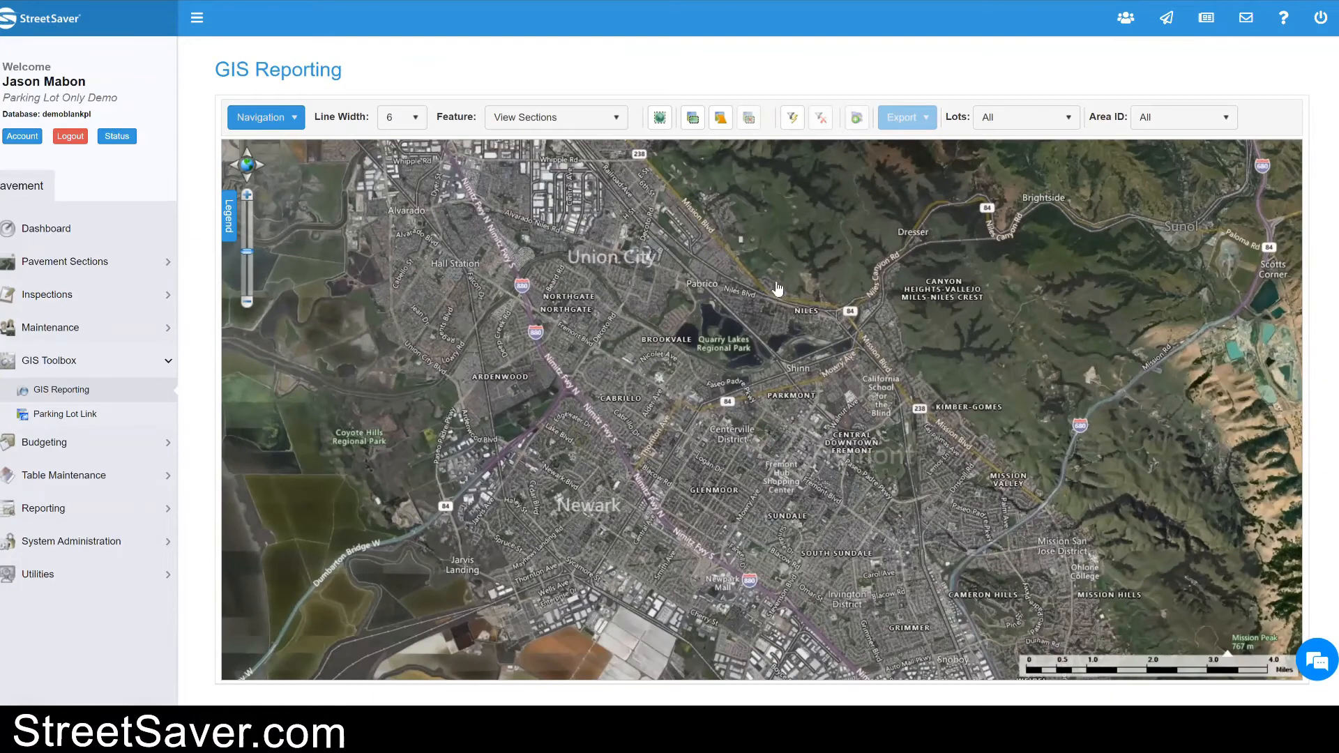
pyautogui.click(655, 270)
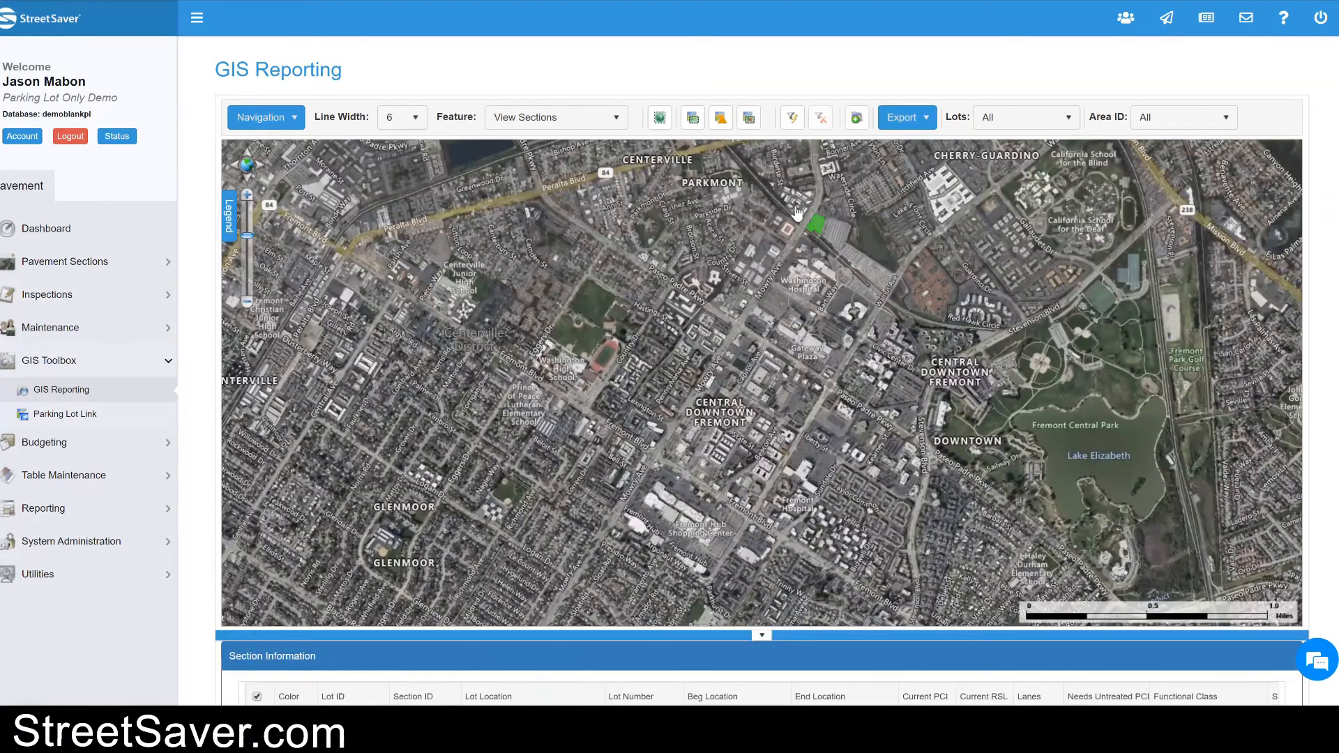
pyautogui.moveTo(789, 201); pyautogui.dragTo(827, 246)
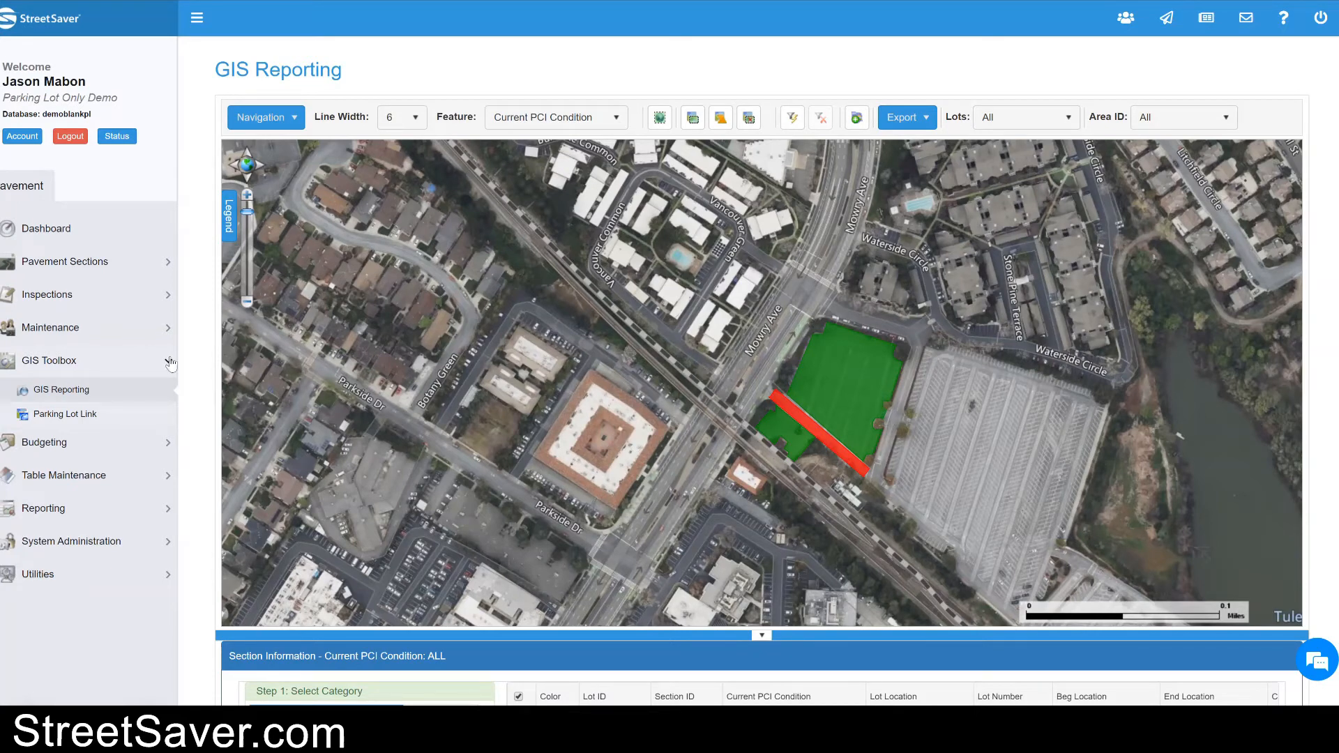
# Step: Look over the Budget Needs Calculation page and the budgeting options, and open the list of all pavement reports
pyautogui.click(77, 447)
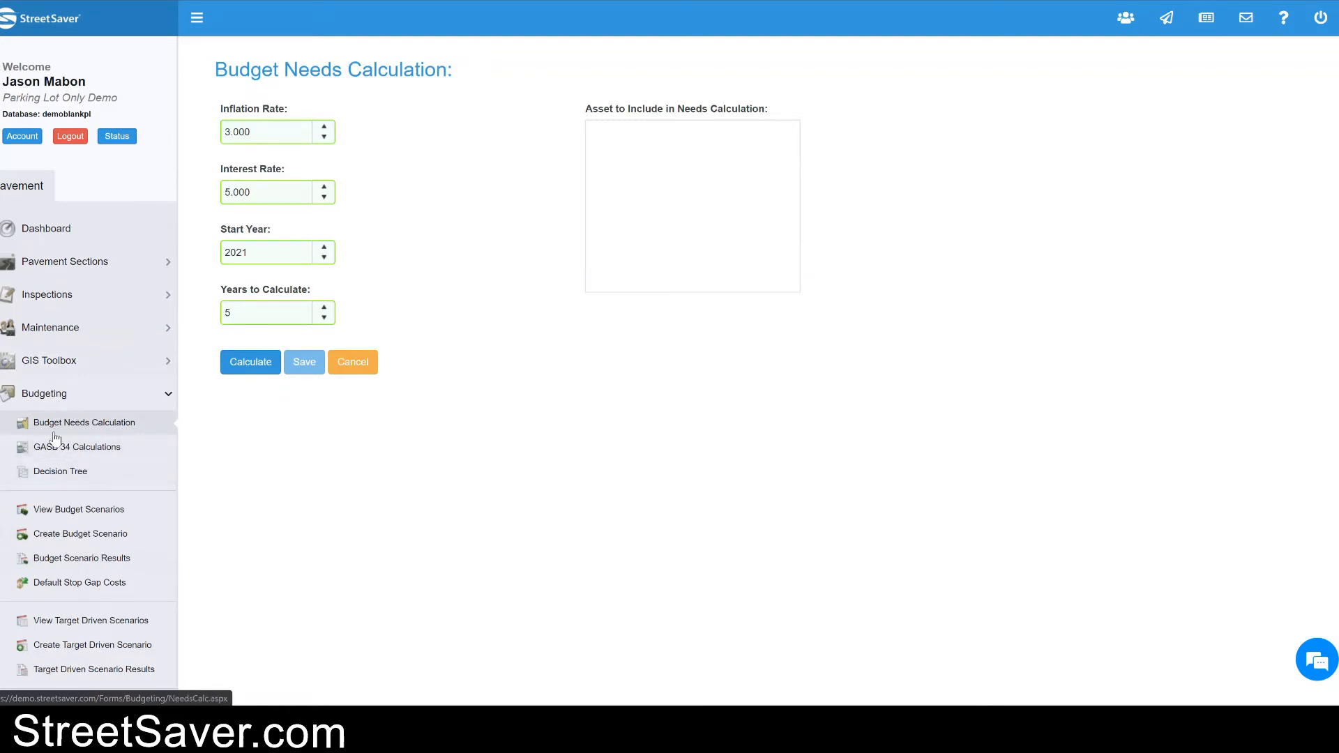
pyautogui.scroll(-3, 56, 436)
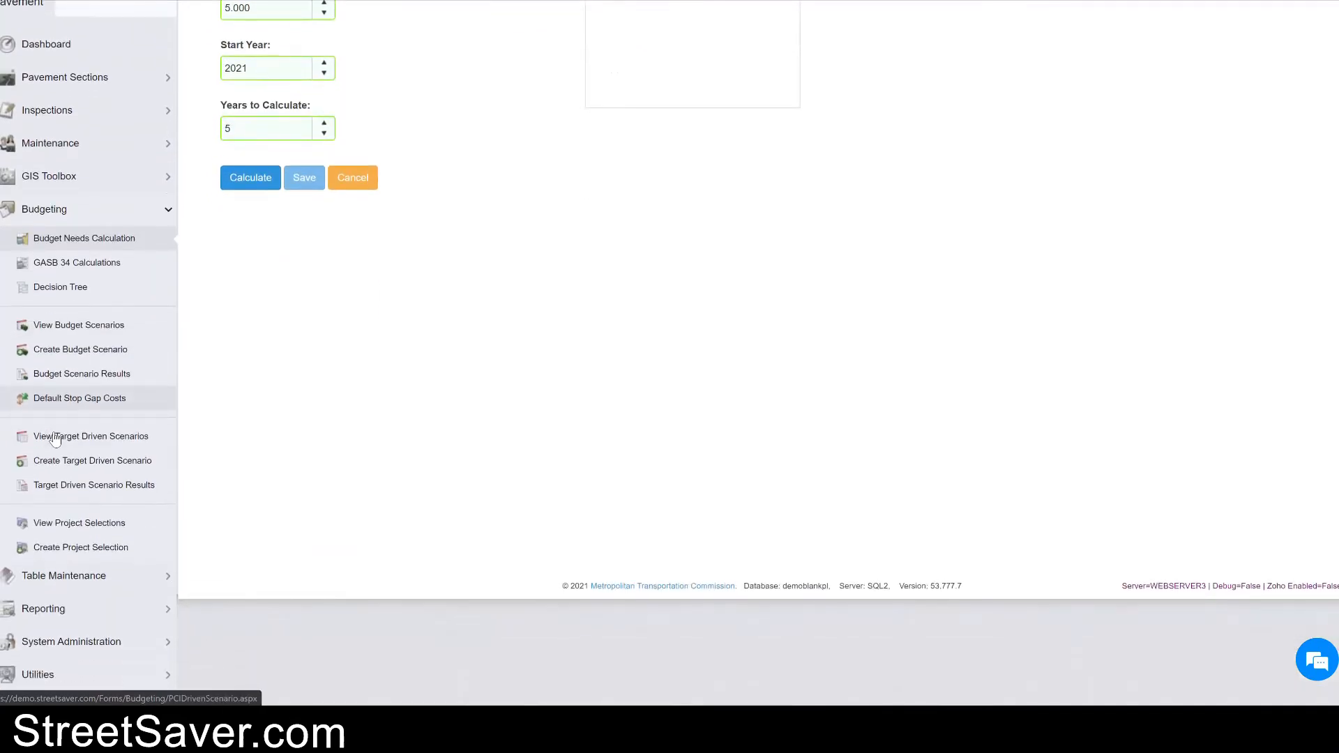
pyautogui.click(45, 615)
pyautogui.scroll(-1, 46, 619)
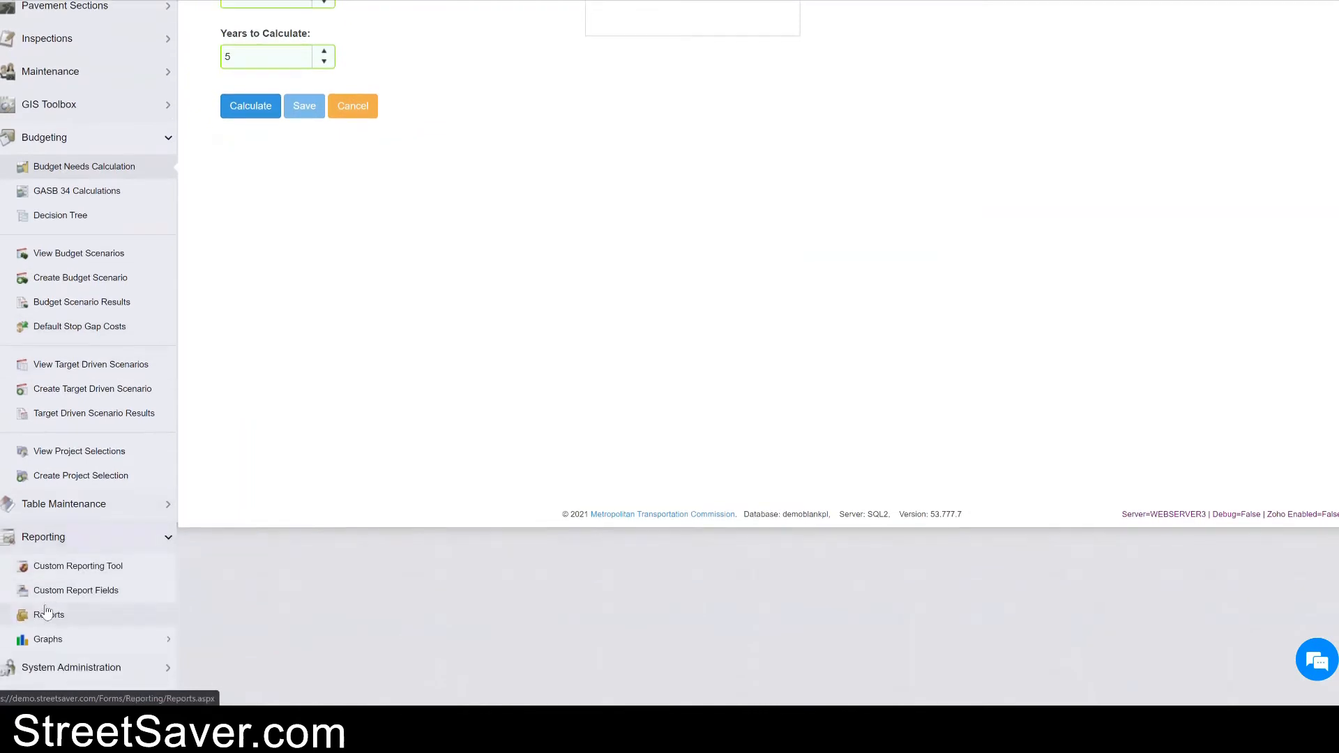
pyautogui.click(63, 605)
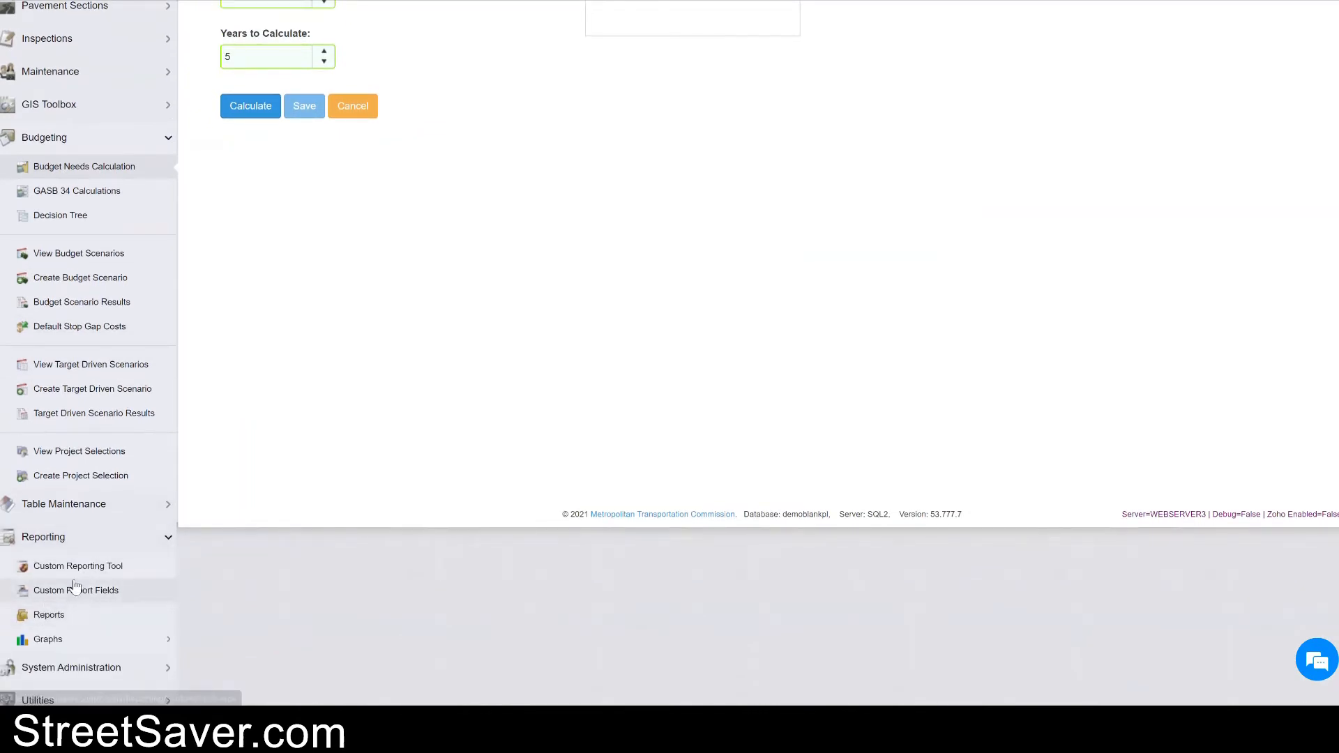
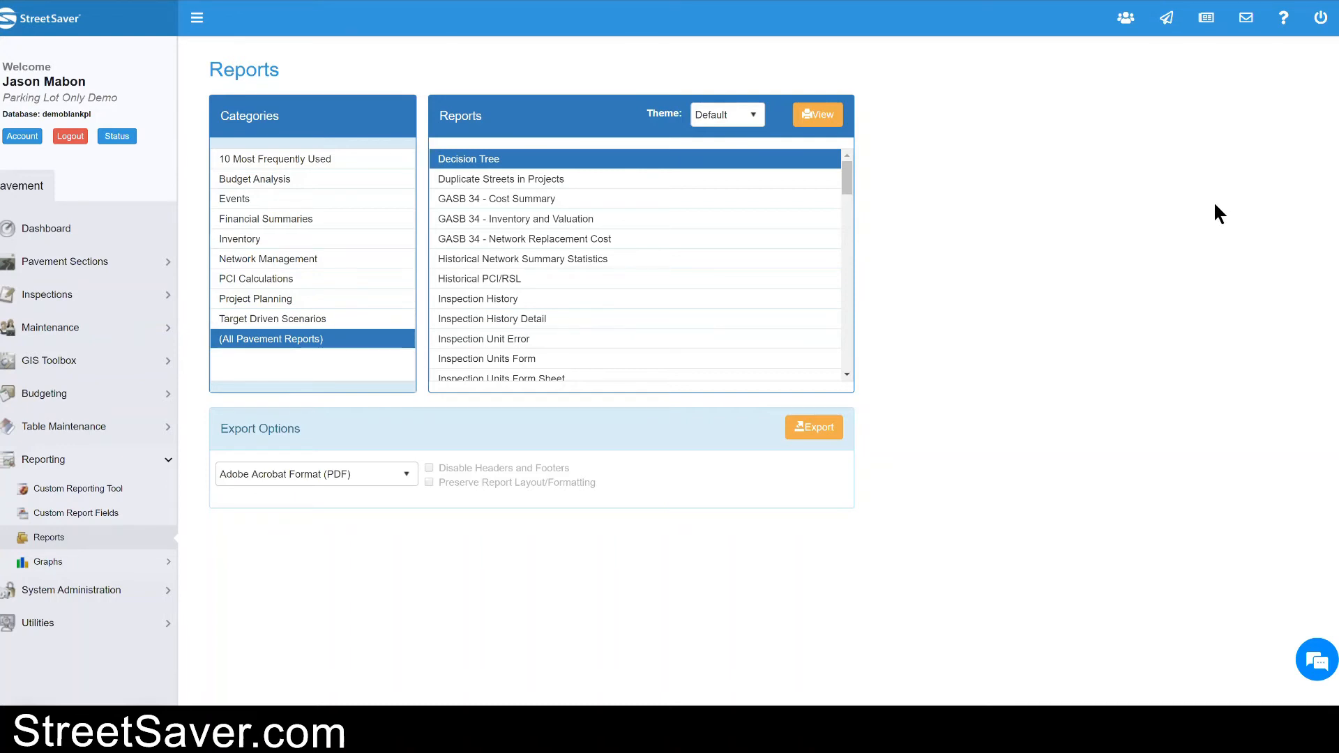
# Step: Connect to the democalistogaci database and examine its dashboard's current PCI by functional class/lot type
pyautogui.click(1165, 21)
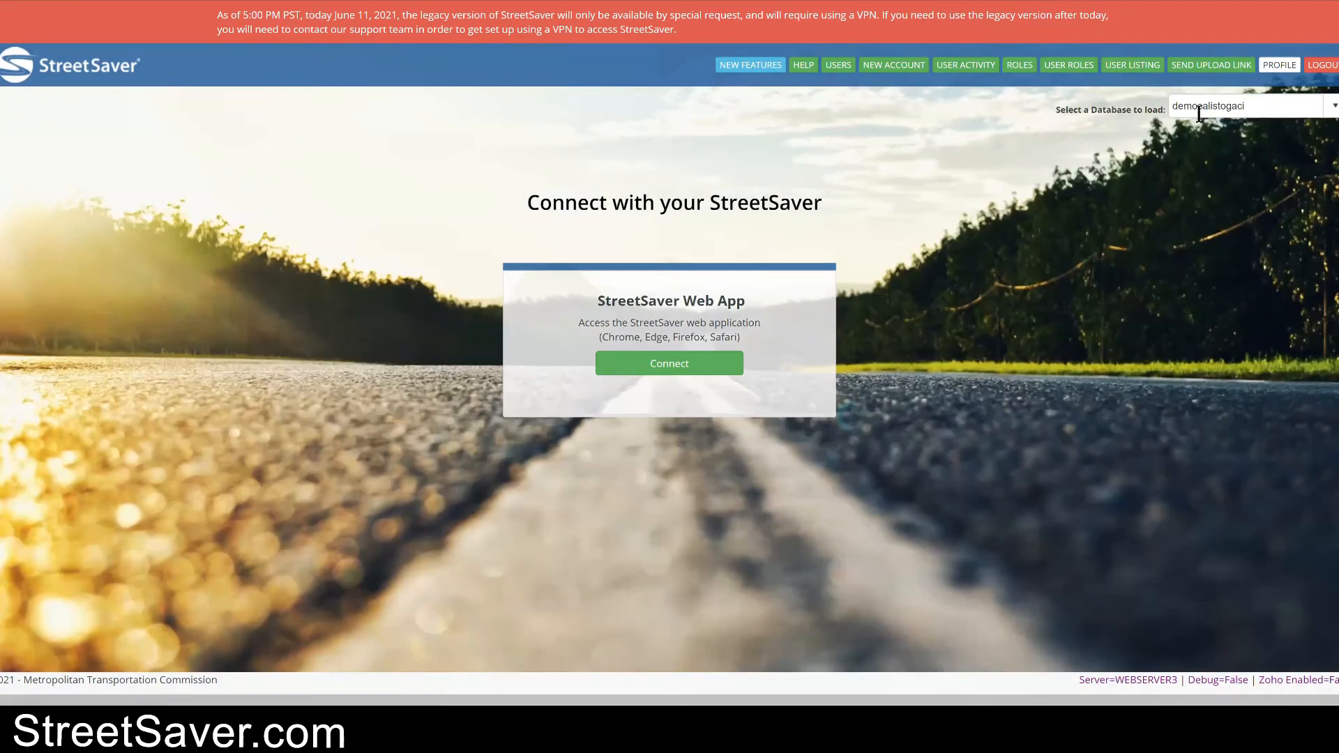
pyautogui.click(701, 370)
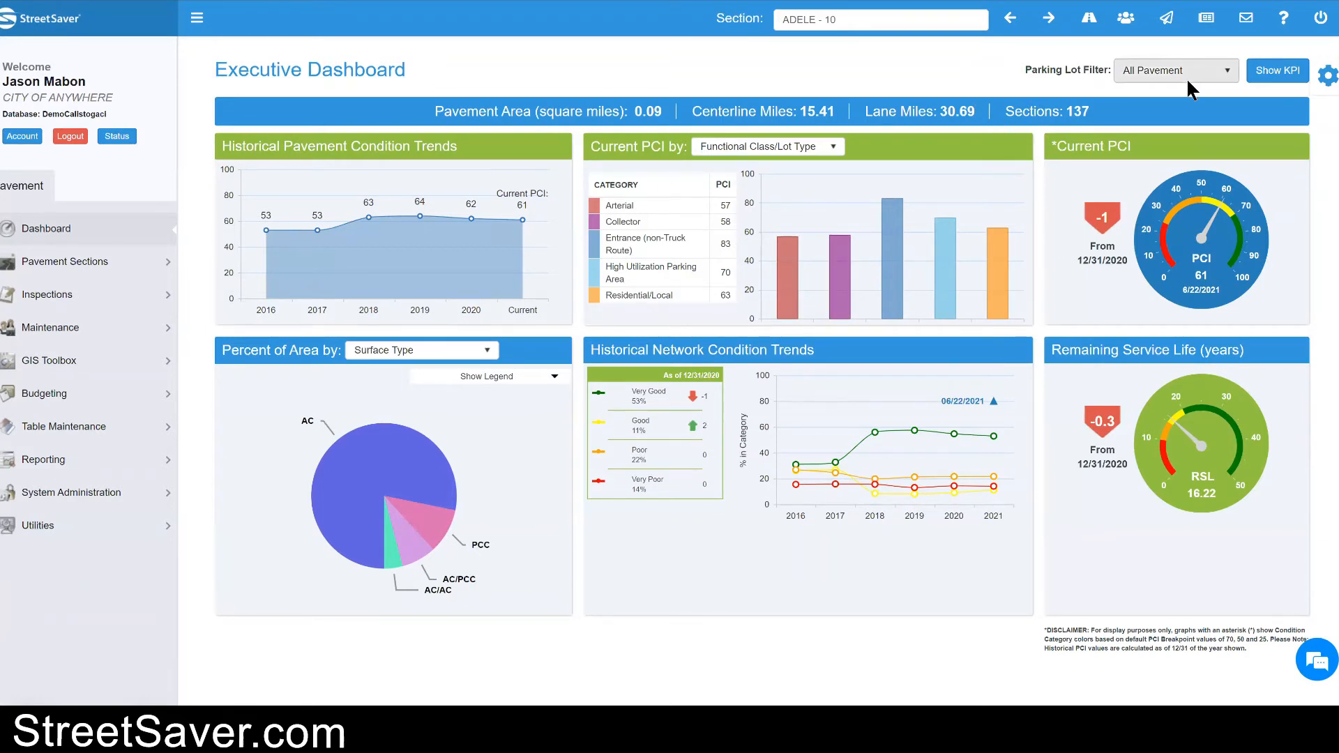
pyautogui.moveTo(891, 223)
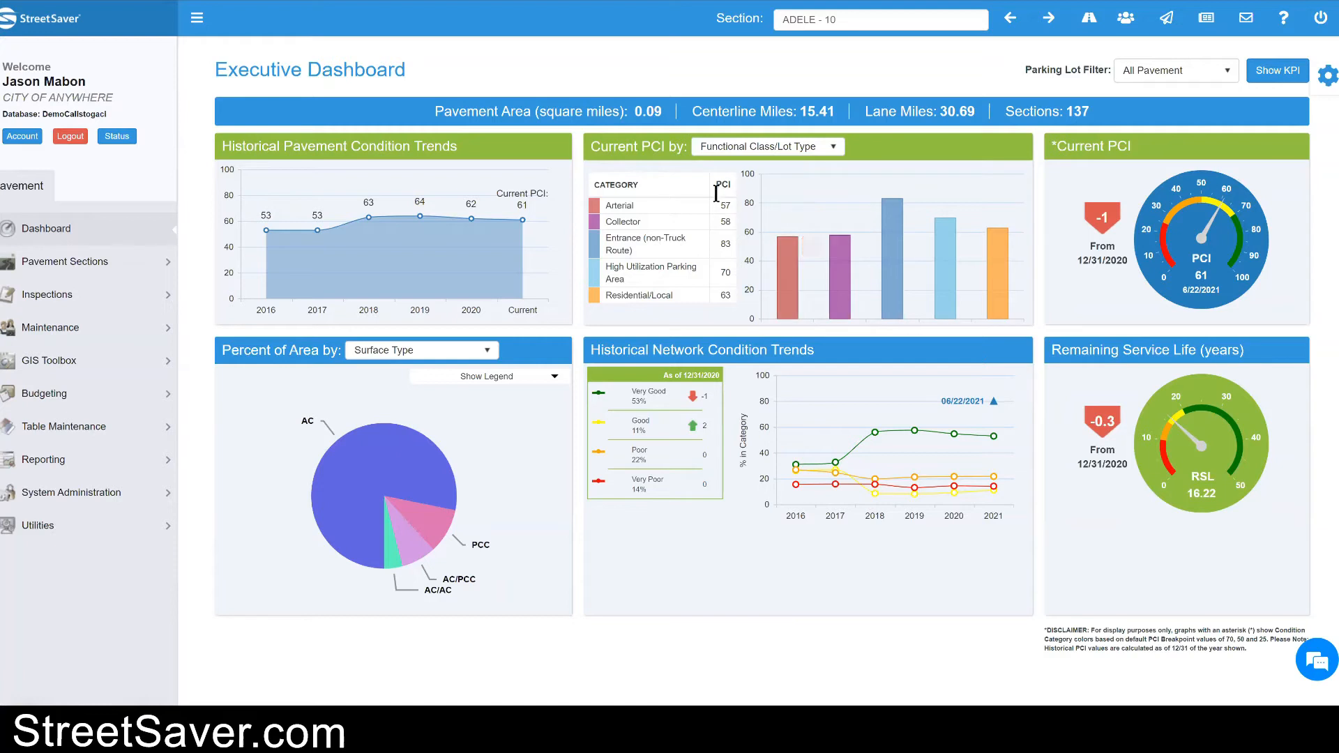
pyautogui.click(840, 146)
pyautogui.click(840, 147)
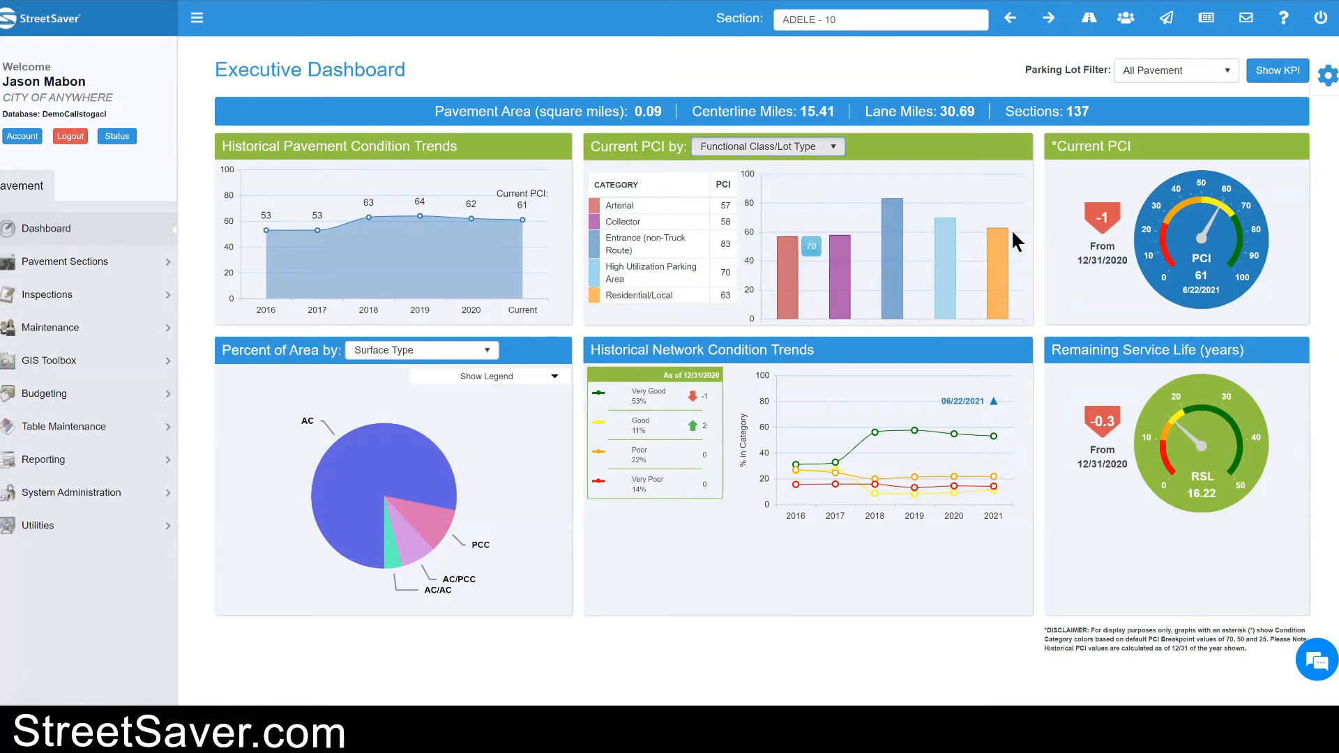
# Step: Filter the dashboard to Streets Only, check the current PCI categories, and filter it to Parking Lots Only
pyautogui.click(1183, 62)
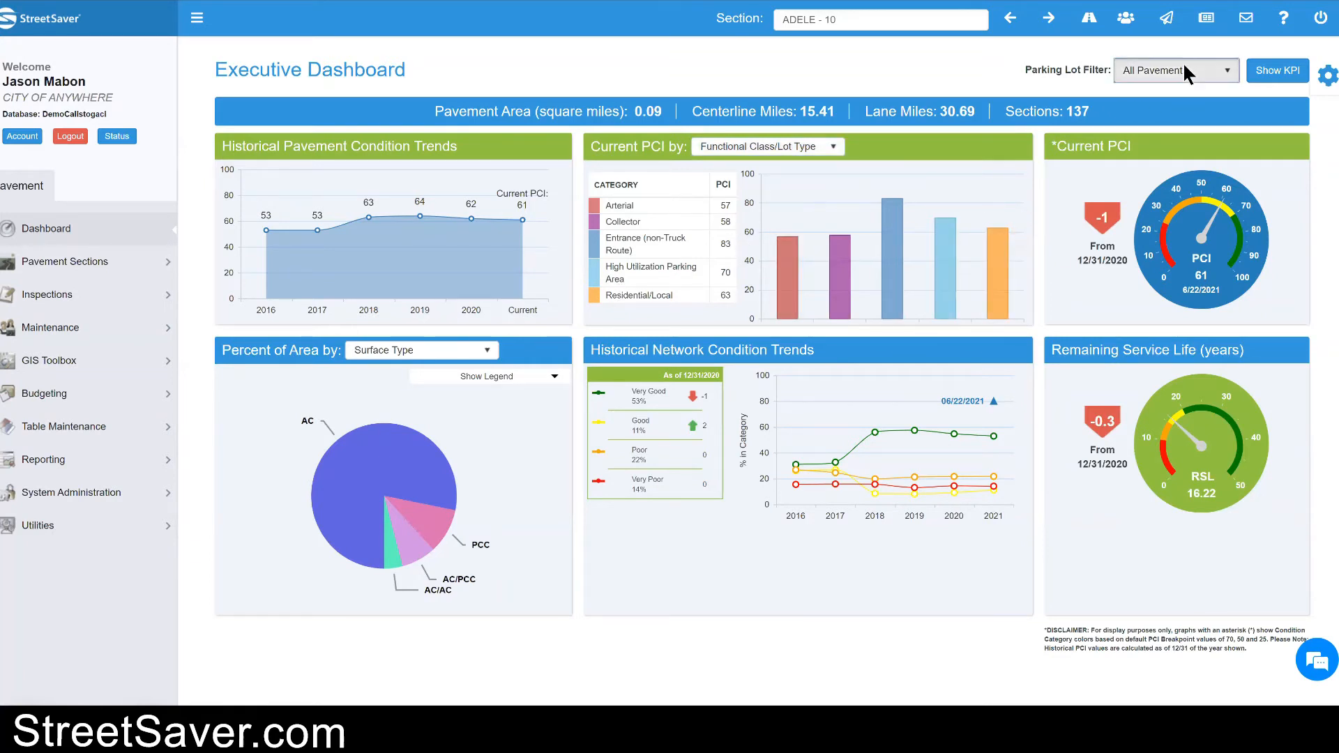
pyautogui.click(1179, 96)
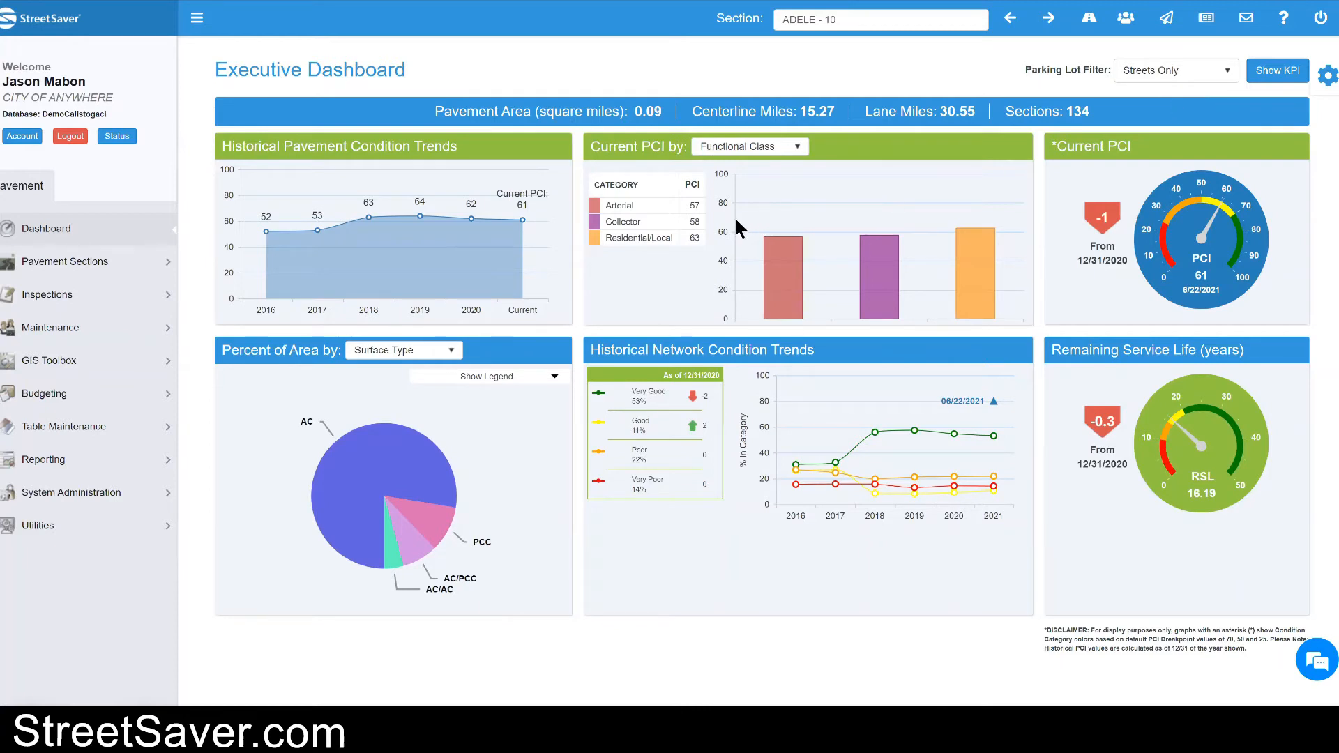
pyautogui.click(797, 146)
pyautogui.click(798, 145)
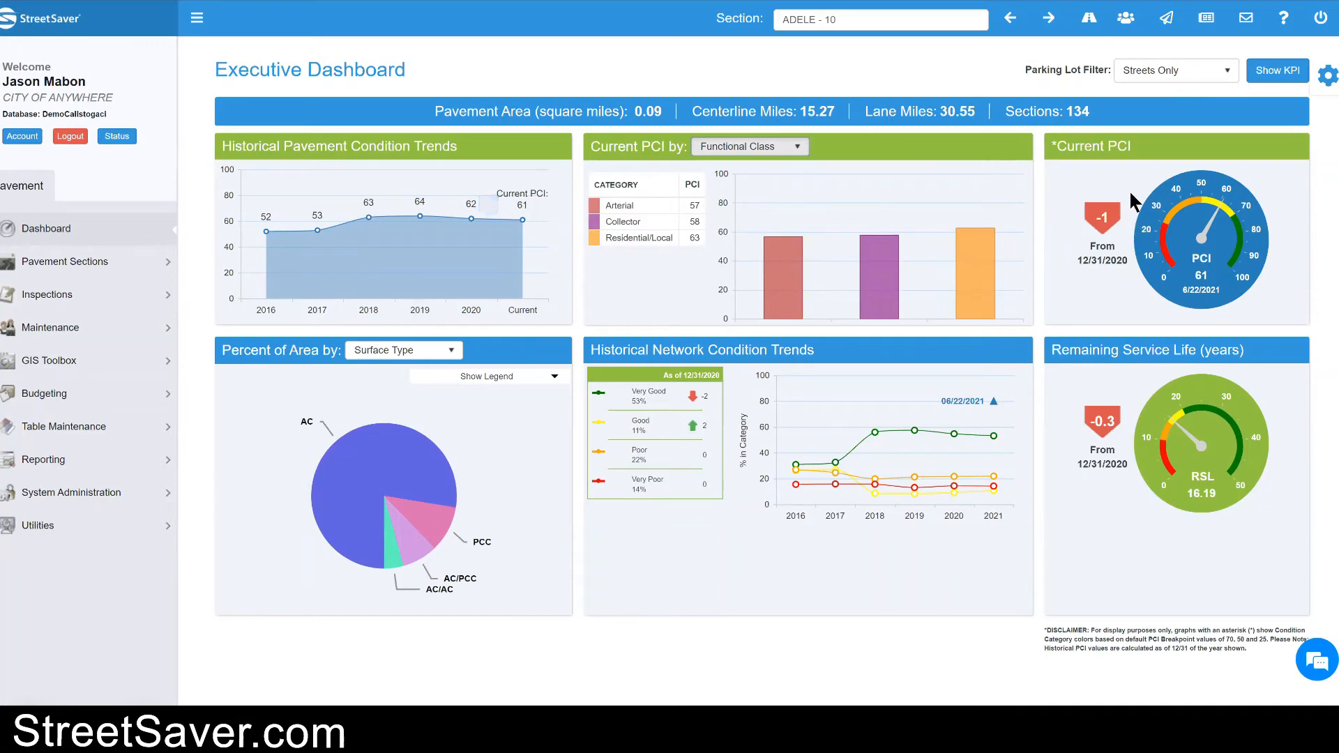
pyautogui.click(1202, 78)
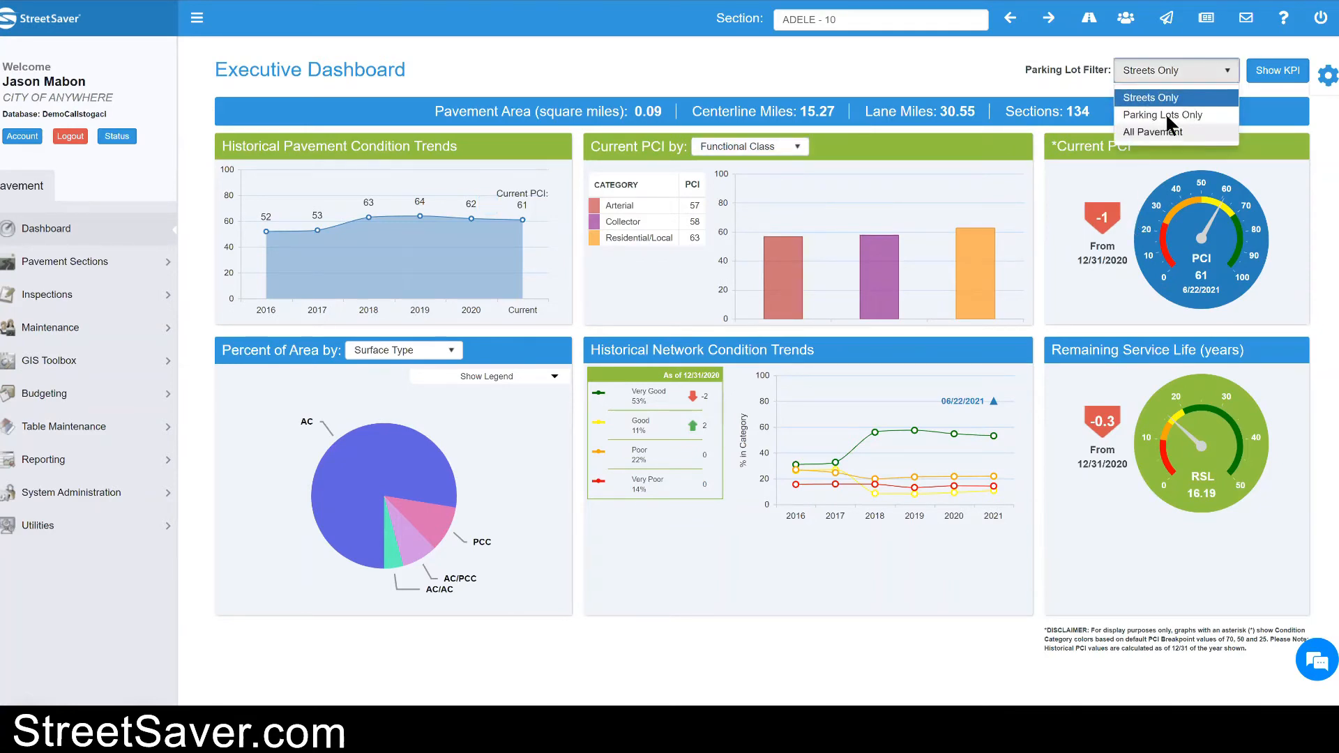
pyautogui.click(1161, 114)
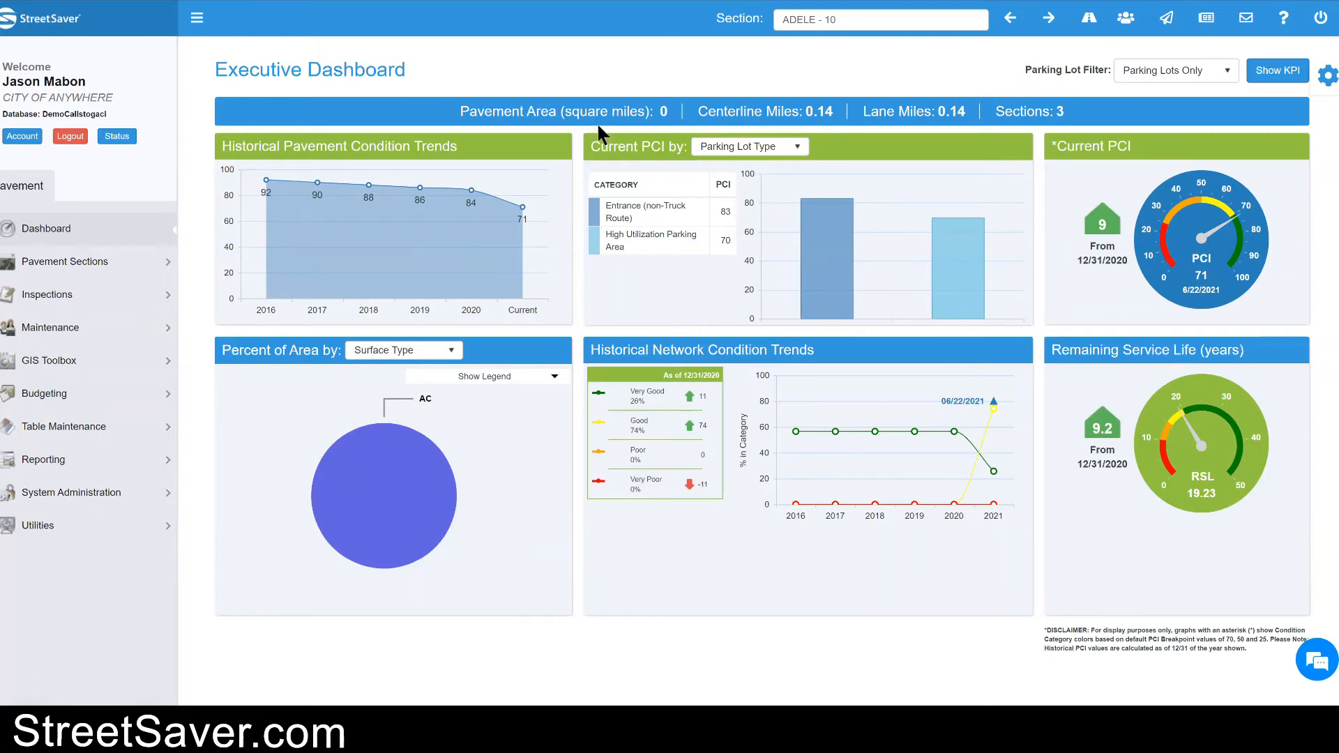
# Step: View the pavement sections list filtered to Streets Only and to Parking Lots Only
pyautogui.click(88, 265)
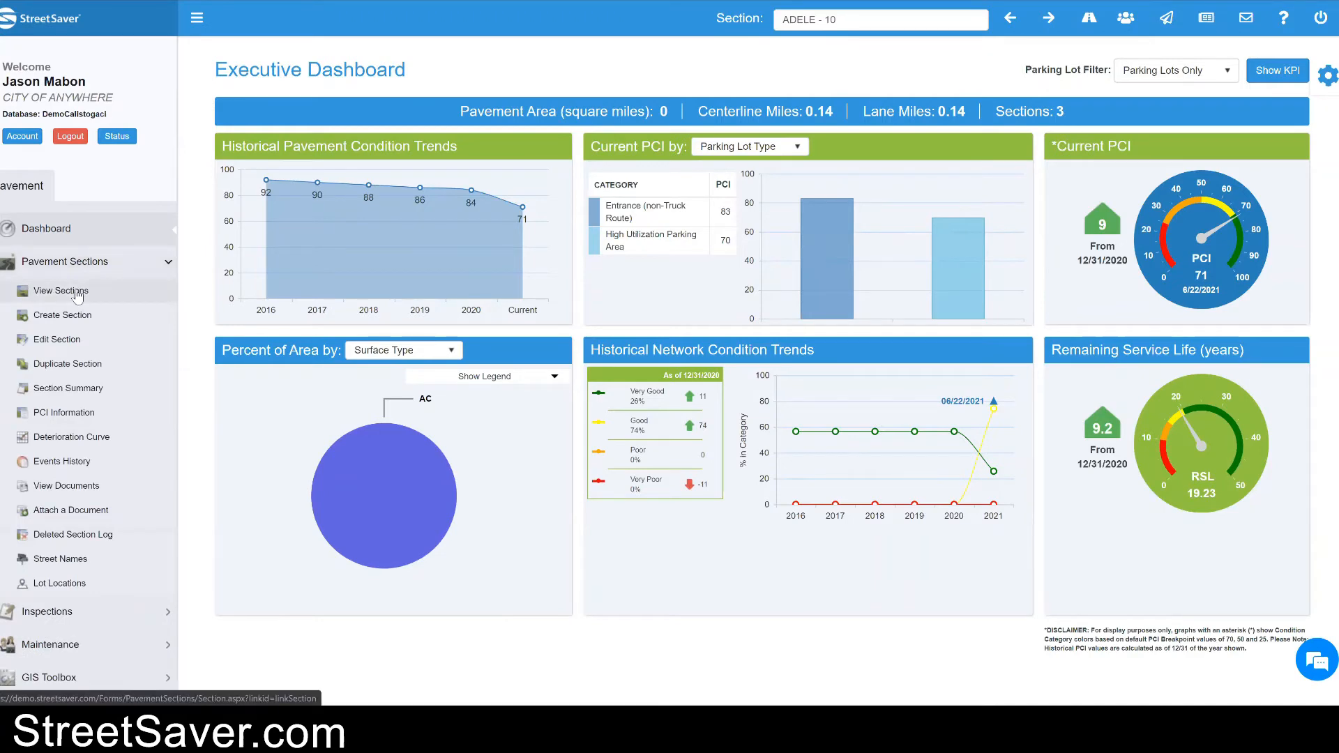
pyautogui.click(78, 294)
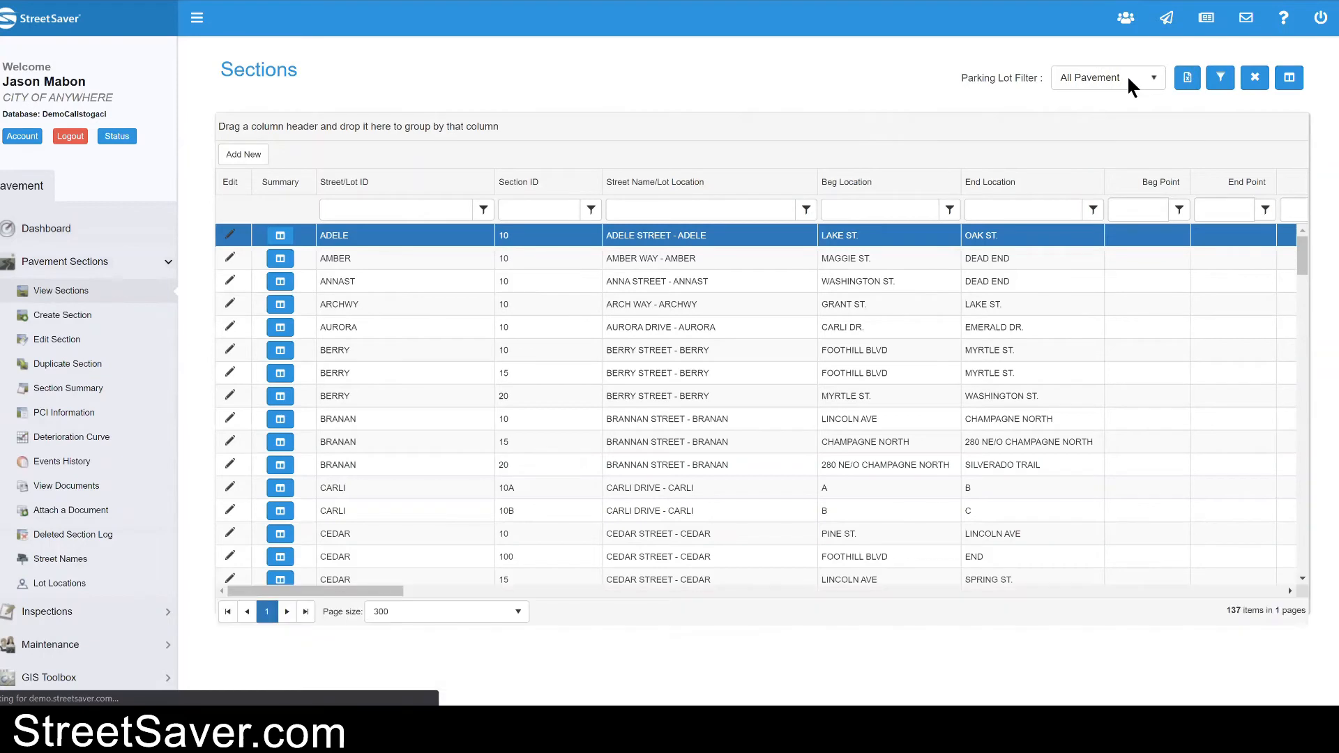
pyautogui.click(1128, 76)
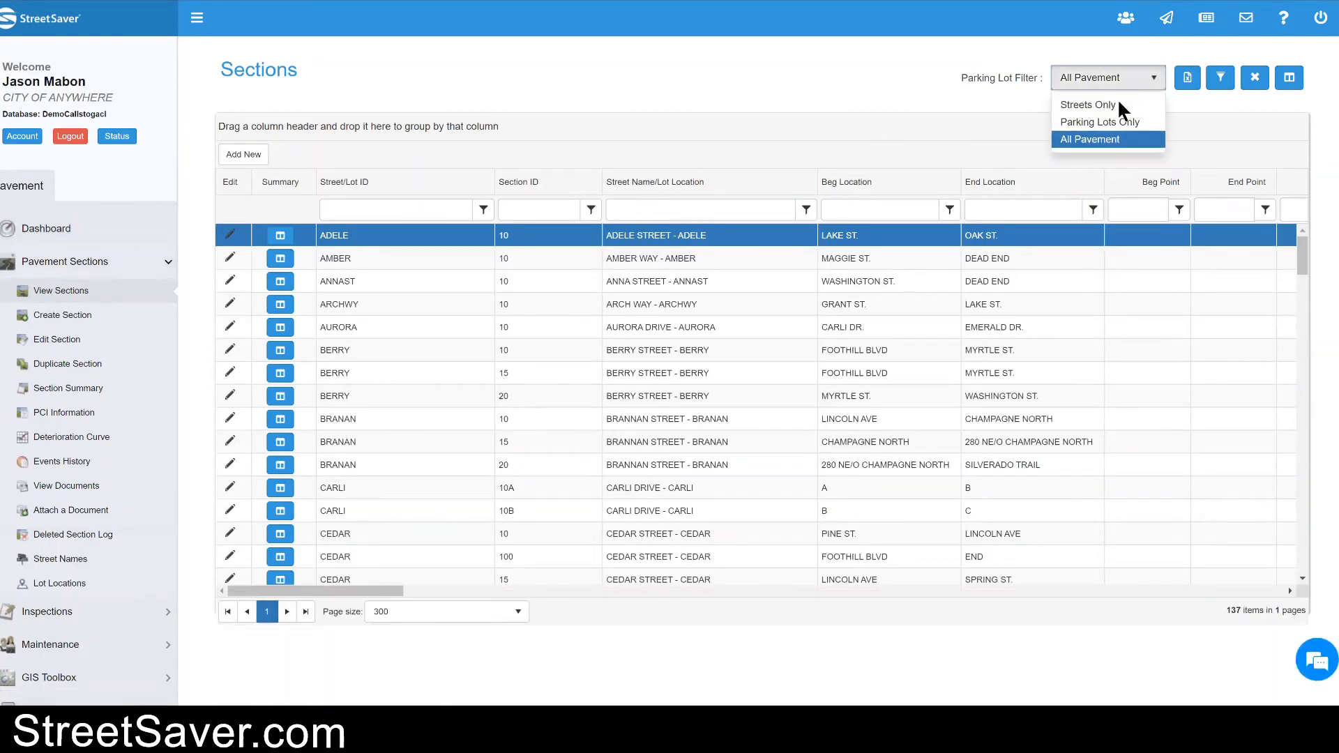
pyautogui.click(1119, 104)
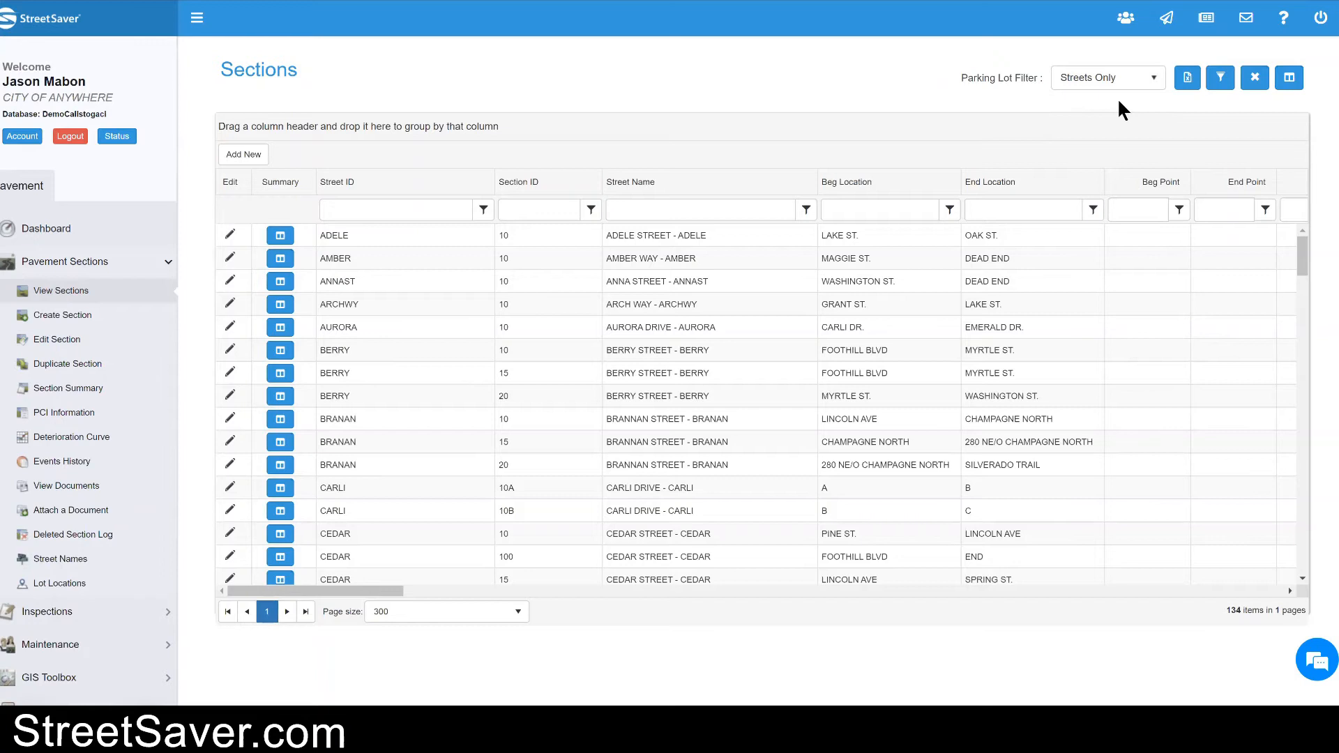
pyautogui.click(1117, 77)
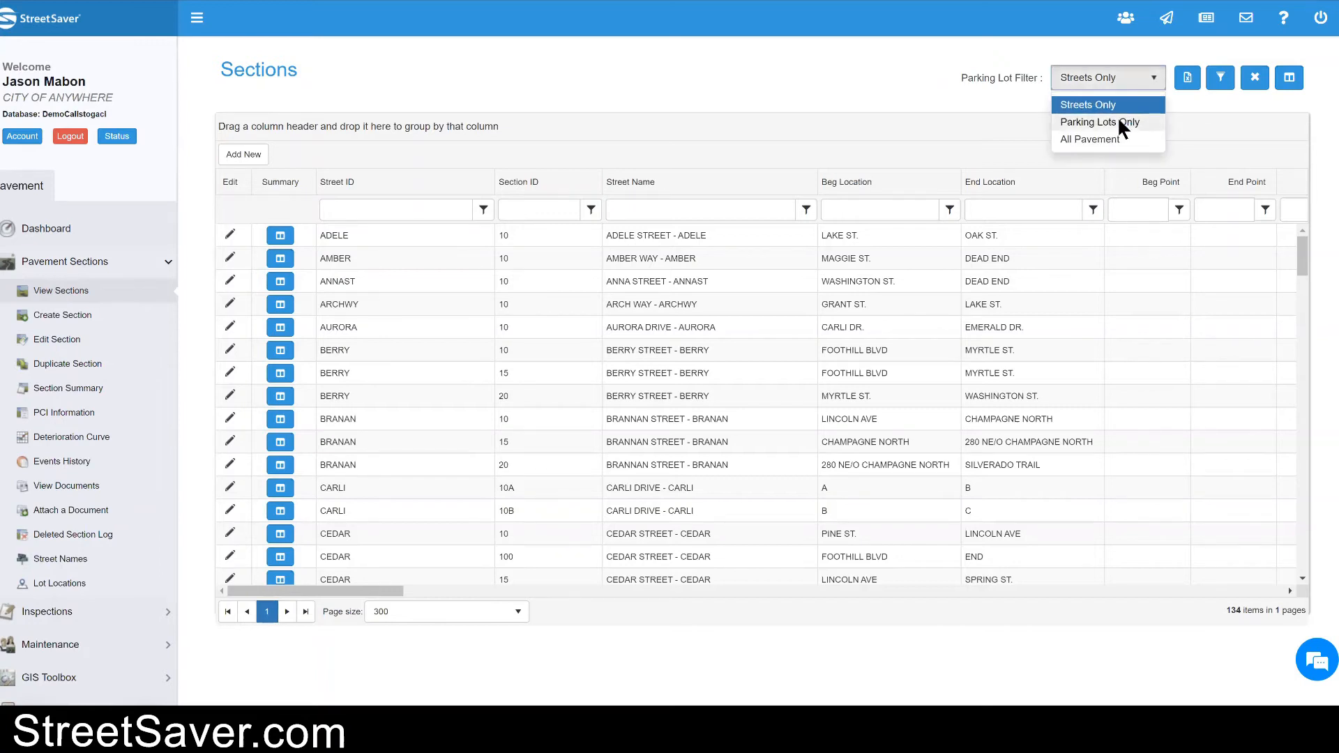
pyautogui.click(1076, 123)
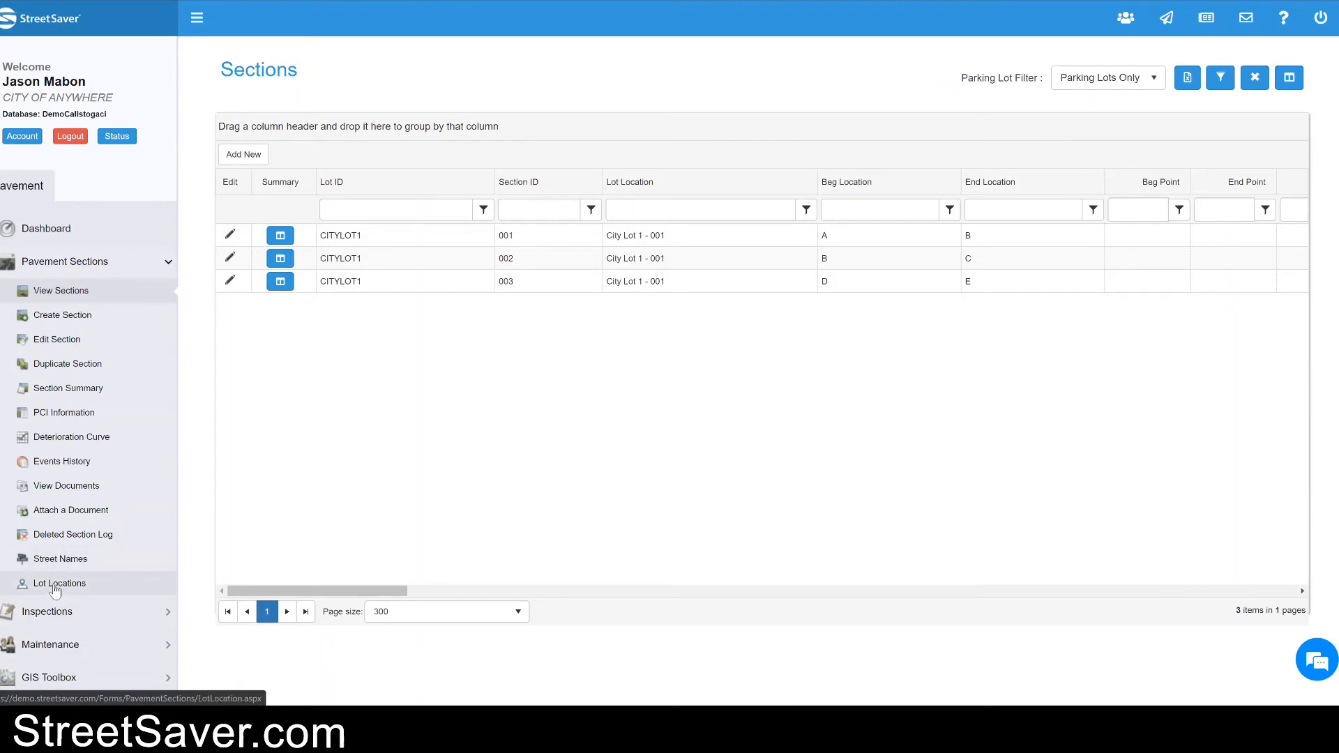
# Step: Open the Street Names list and select the ADELE STREET record
pyautogui.click(47, 560)
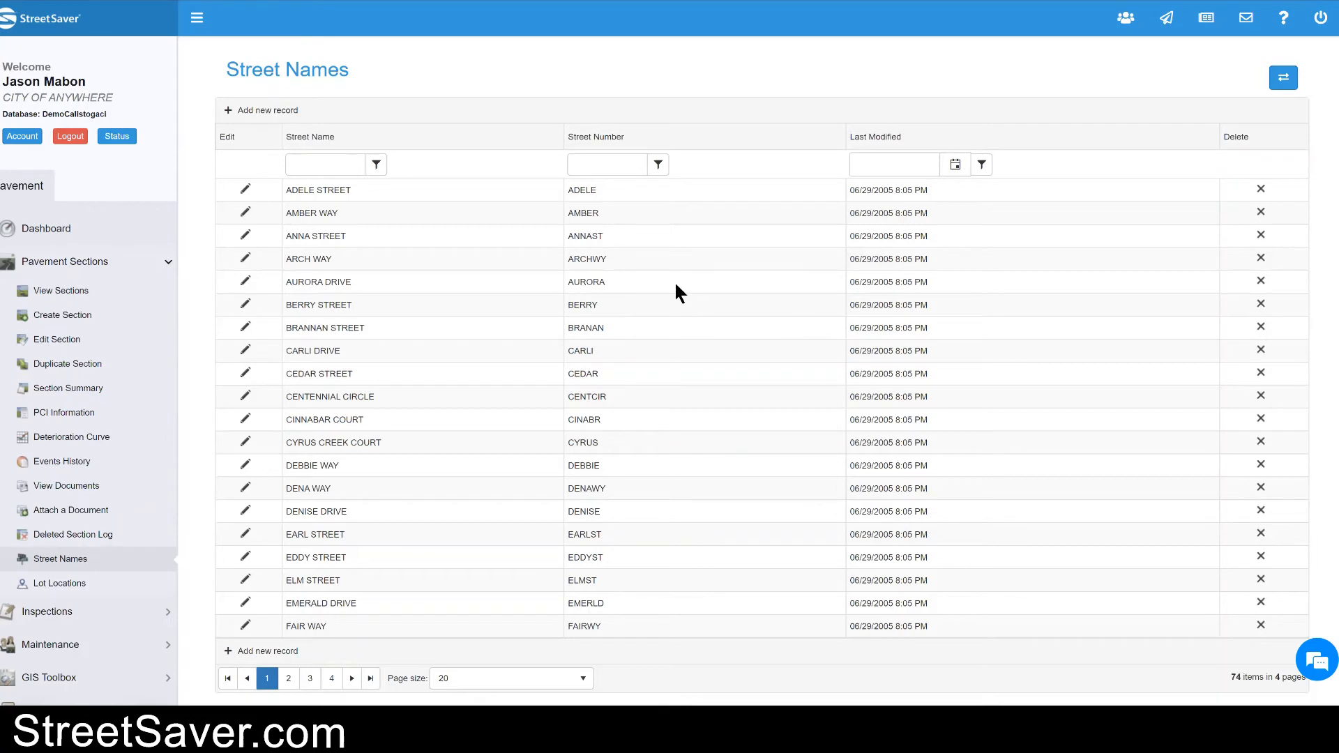
pyautogui.click(714, 190)
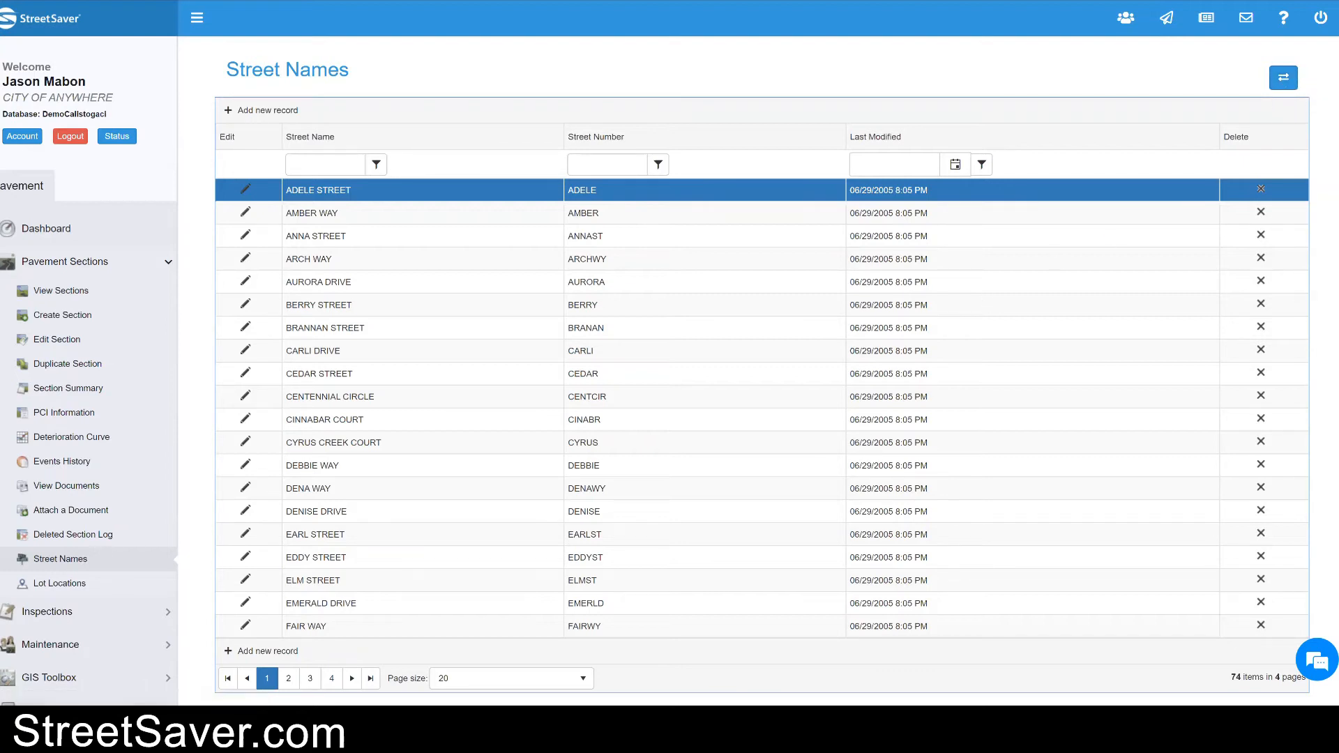
# Step: Open the Lot Locations list and view the GPS map for City Lot 1
pyautogui.click(68, 587)
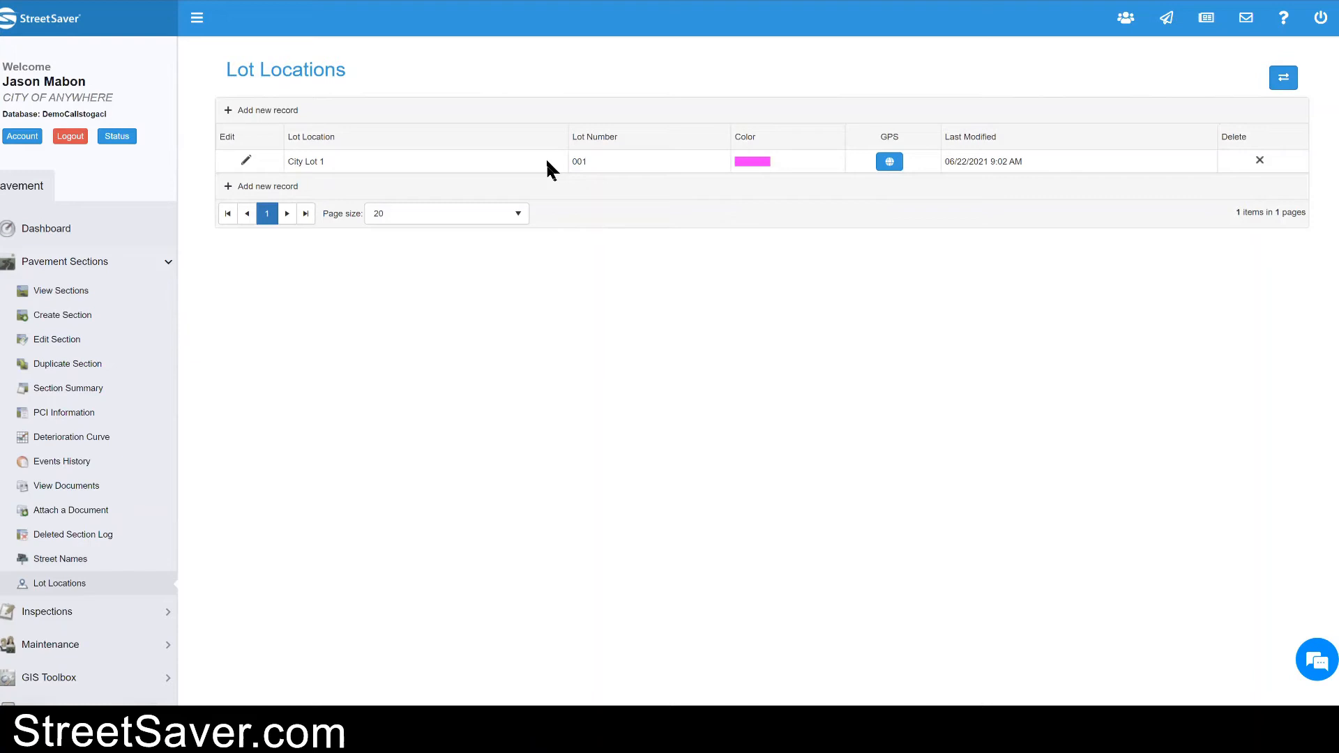
pyautogui.click(547, 161)
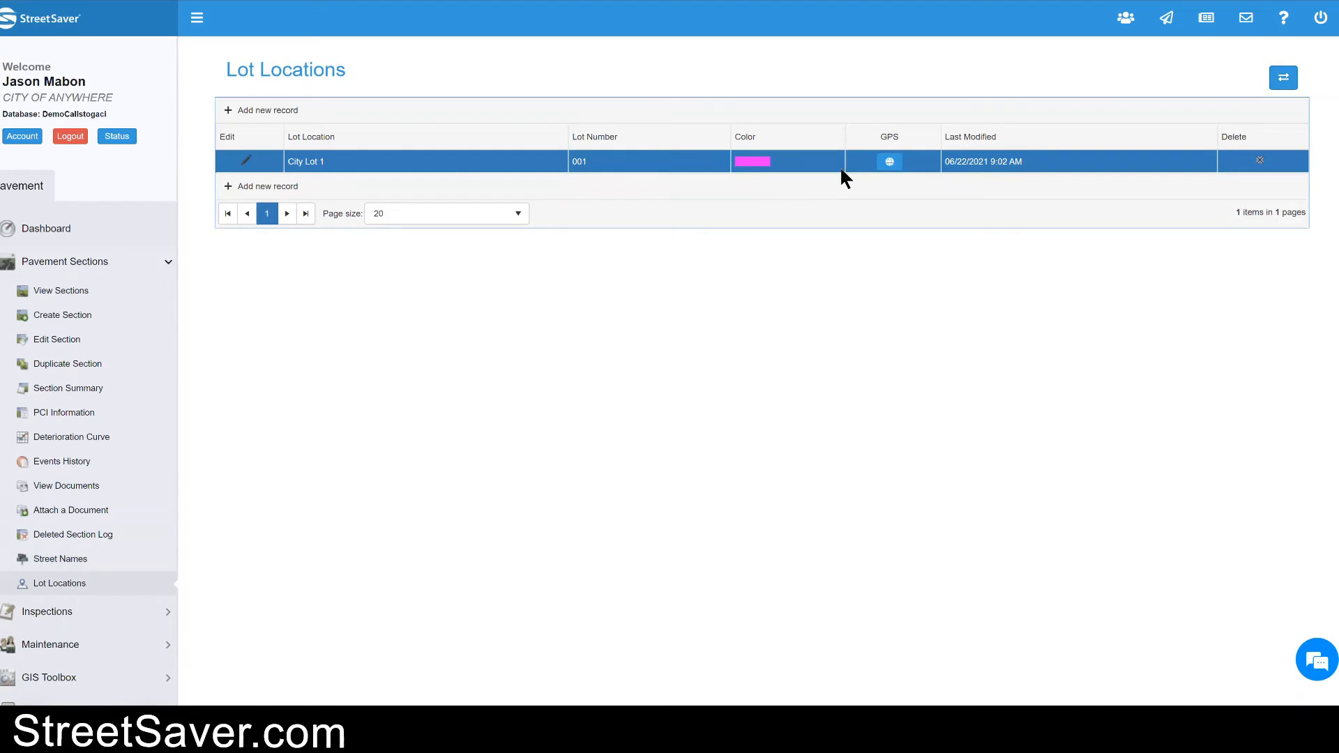
pyautogui.click(891, 163)
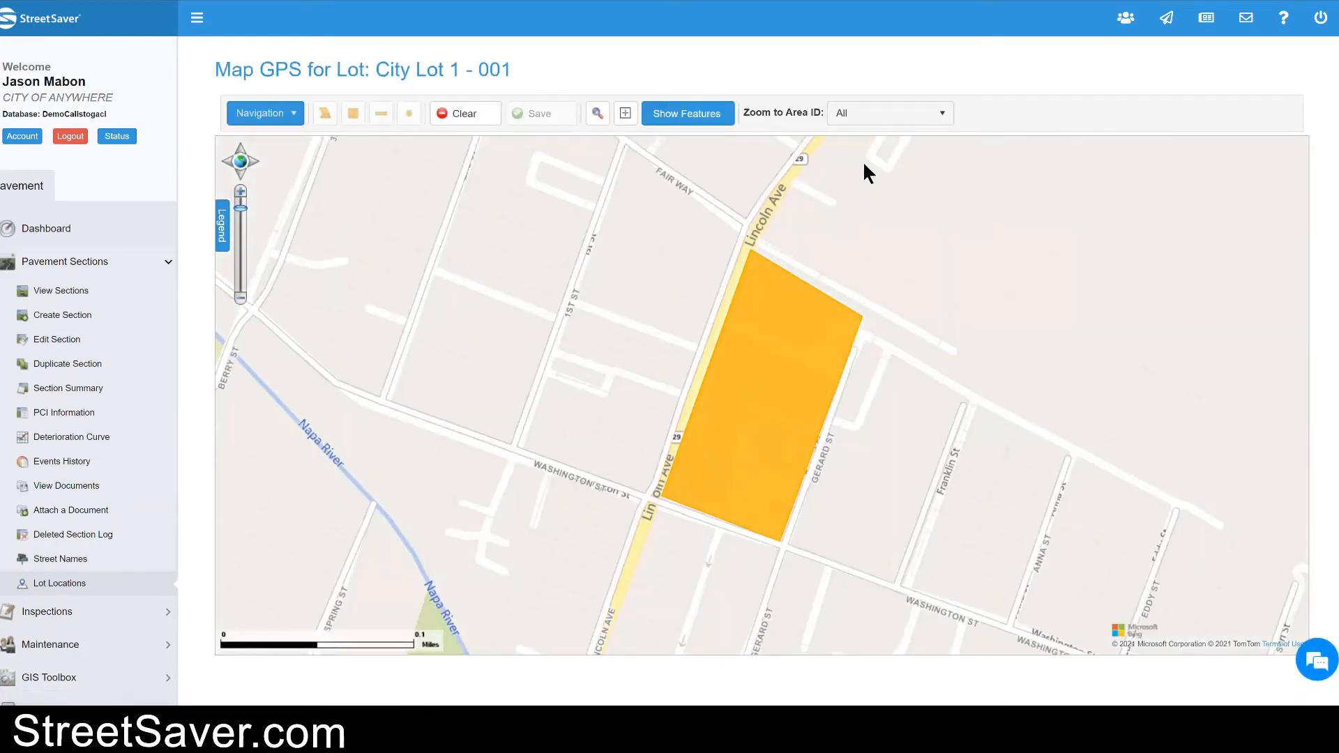
pyautogui.click(865, 118)
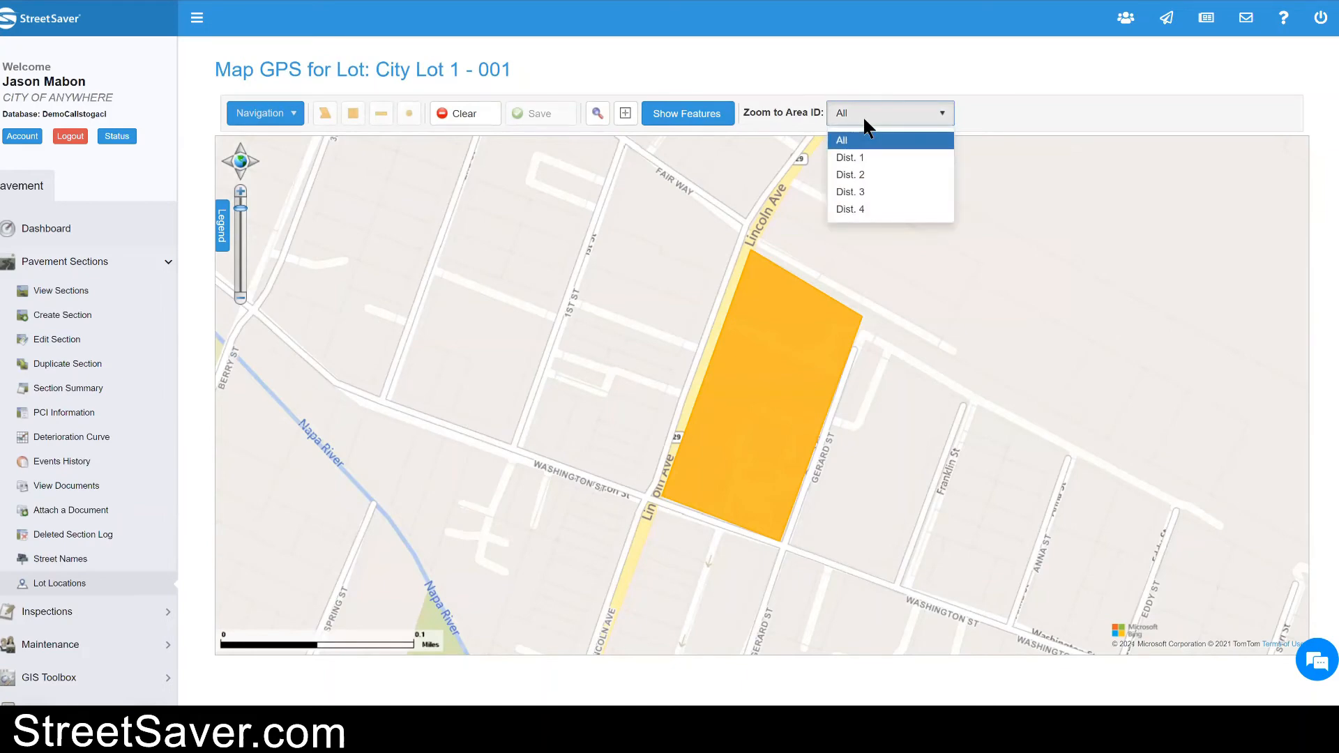
pyautogui.click(191, 579)
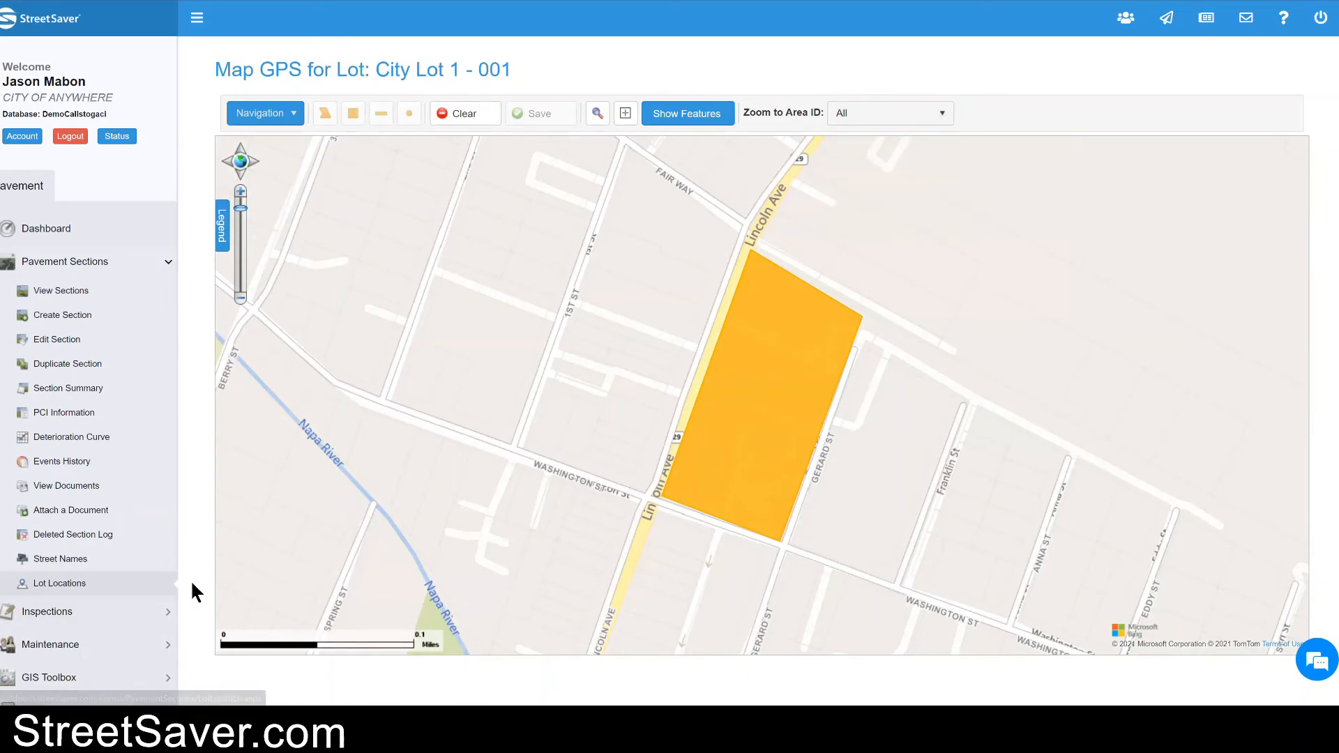
# Step: Open GIS Reporting, display the sections on the map, and zoom in on the area around City Lot 1
pyautogui.scroll(-2, 191, 579)
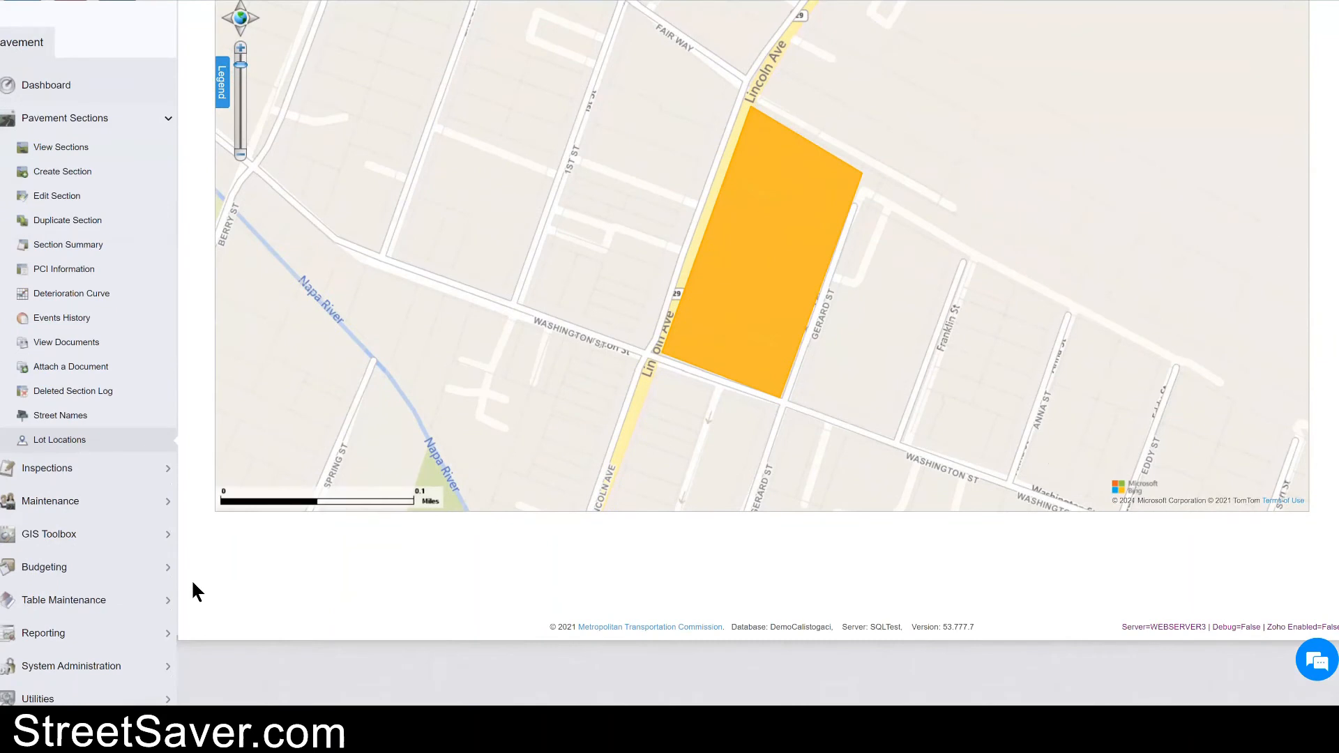
pyautogui.click(83, 544)
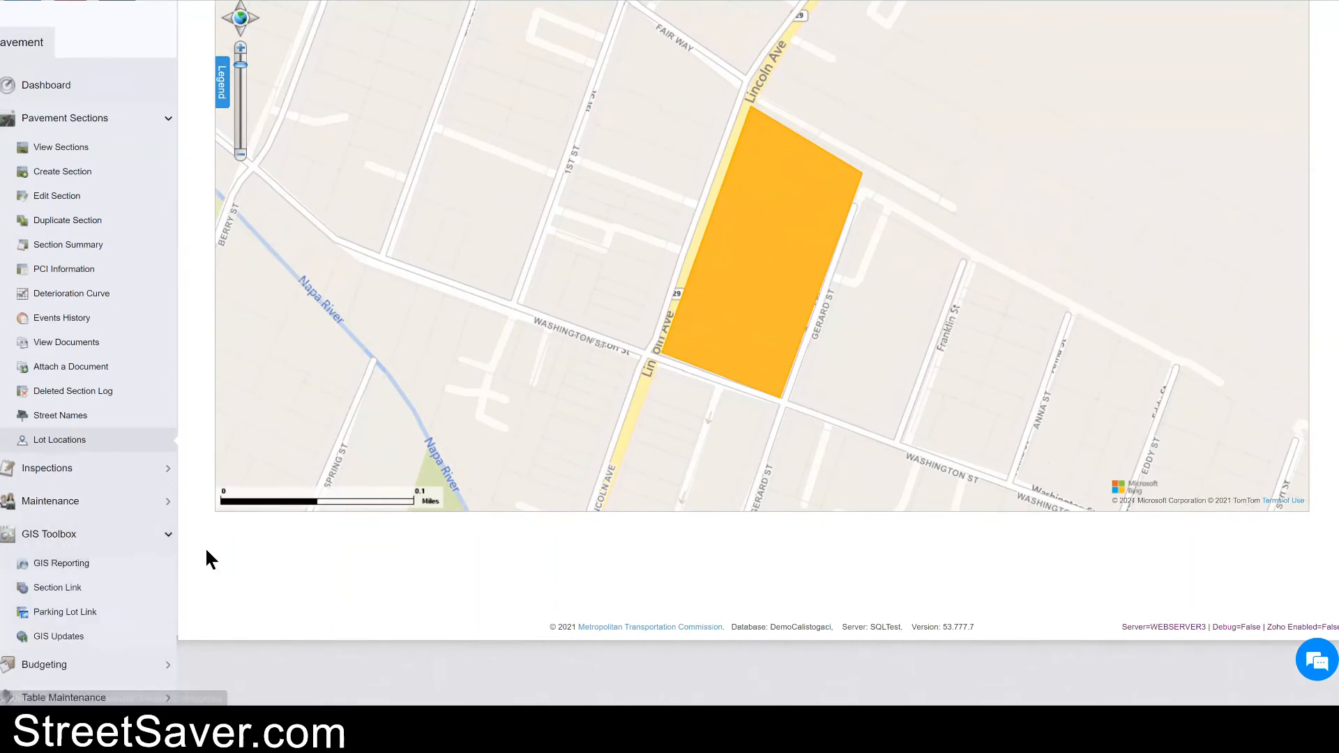
pyautogui.scroll(1, 207, 551)
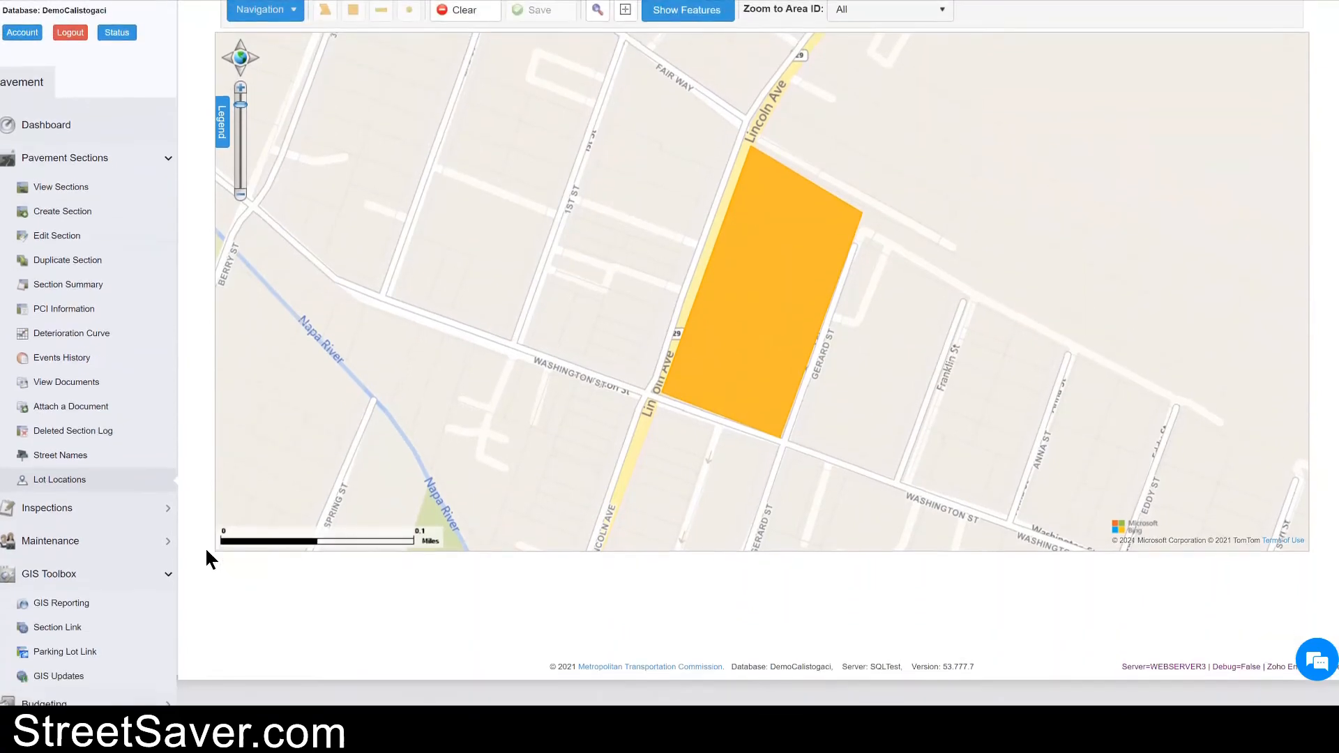
pyautogui.scroll(-2, 202, 553)
pyautogui.scroll(1, 194, 556)
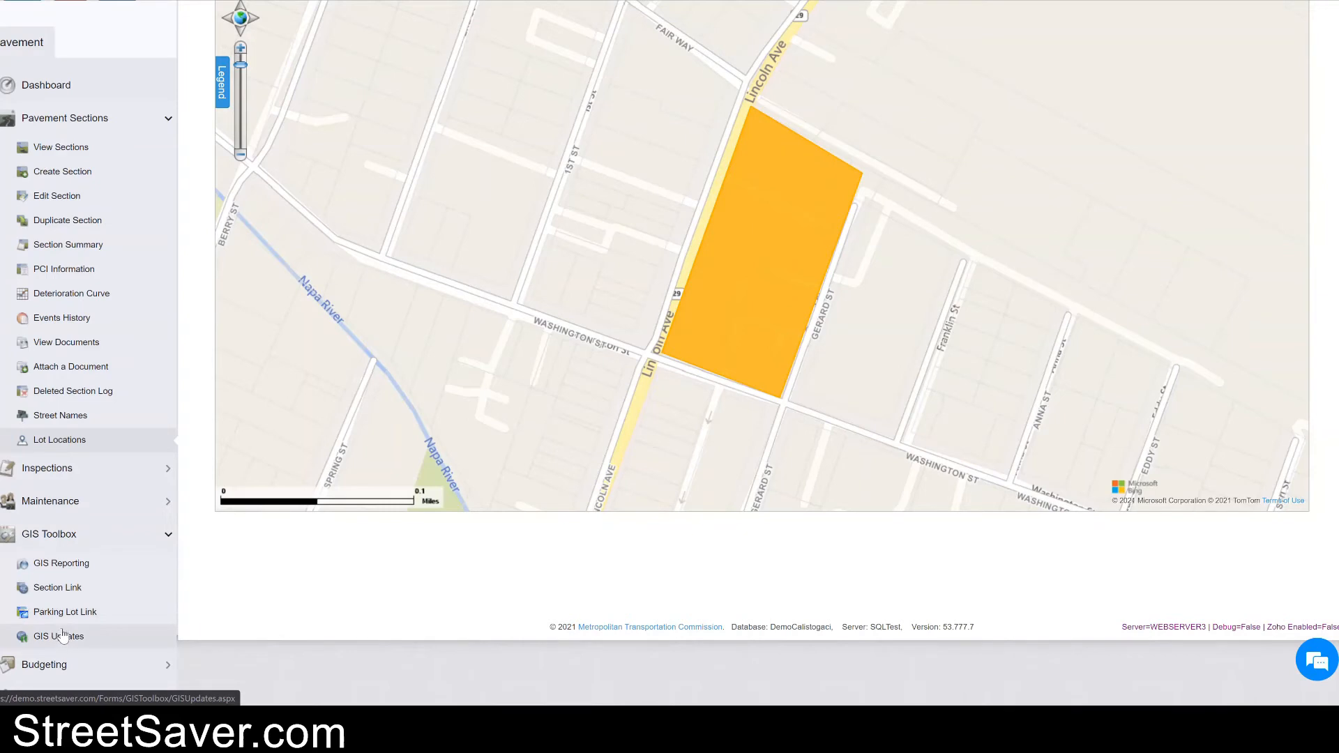
pyautogui.click(62, 567)
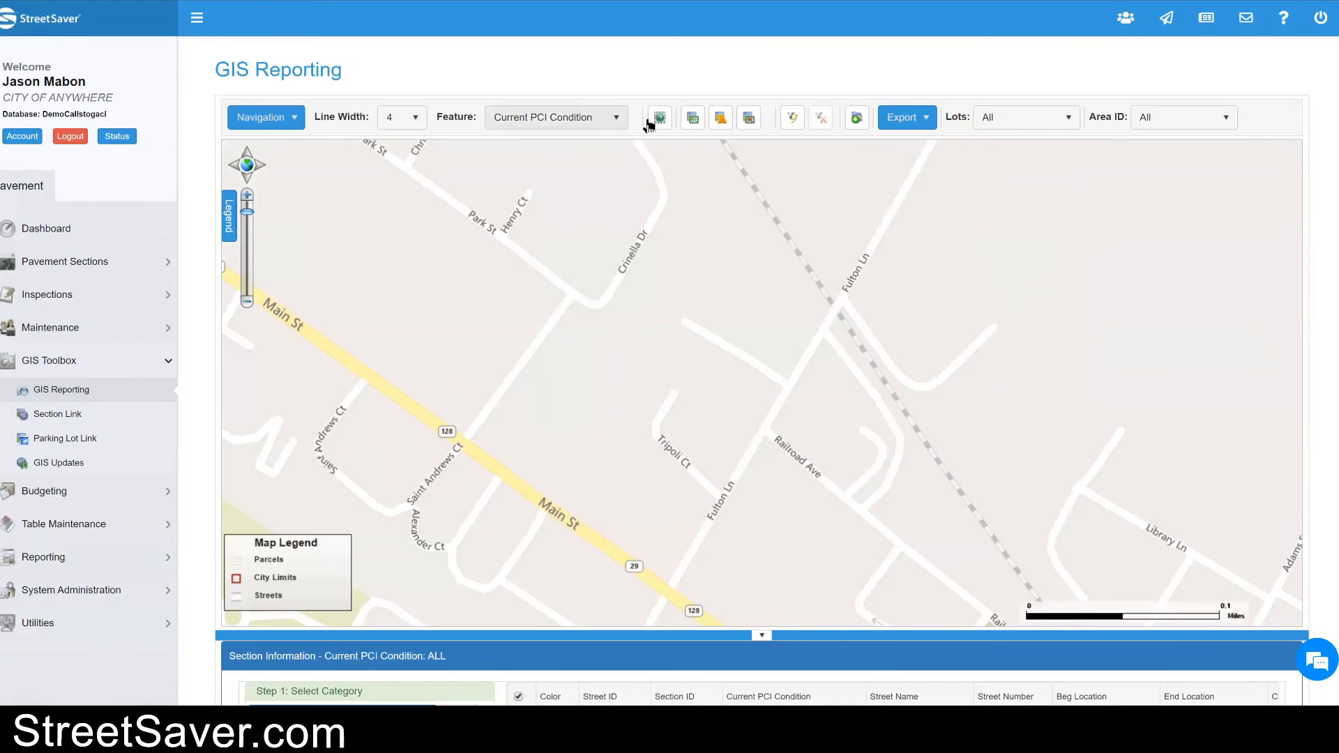
pyautogui.click(659, 118)
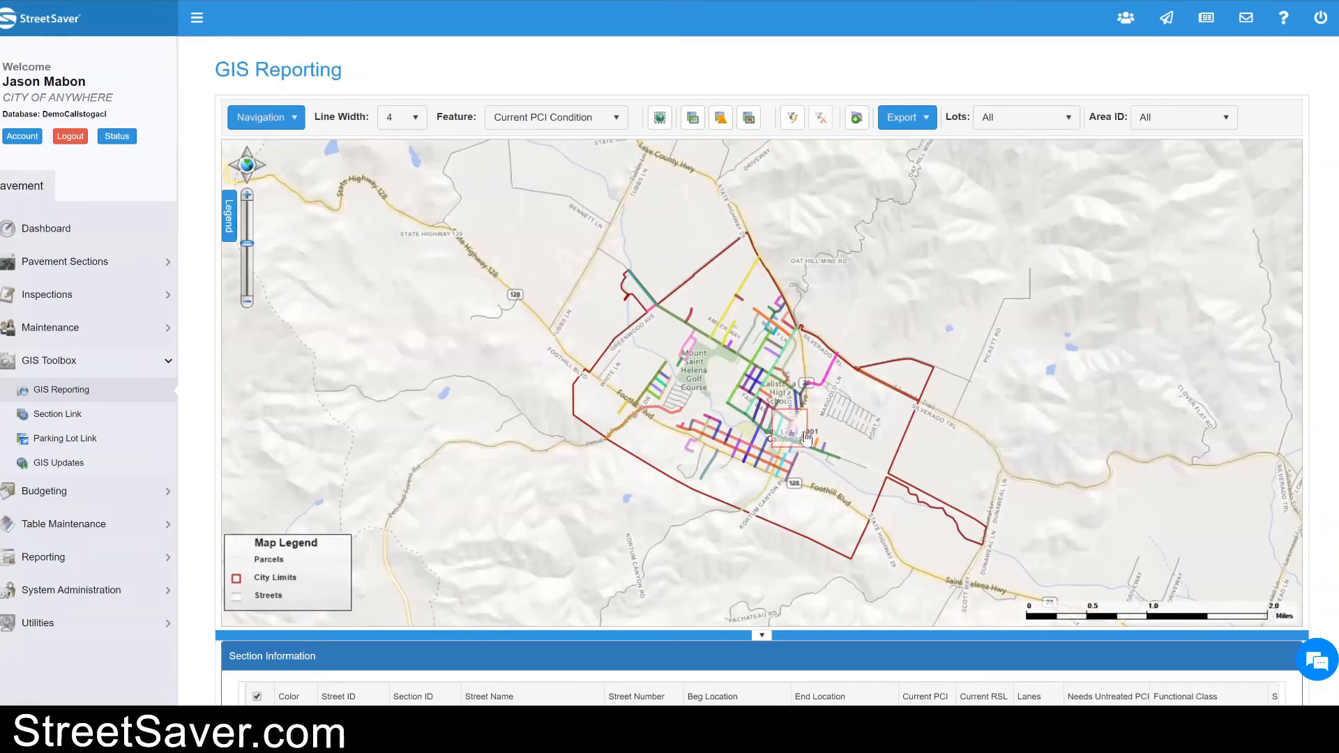
pyautogui.scroll(3, 807, 454)
pyautogui.moveTo(689, 331); pyautogui.dragTo(825, 480)
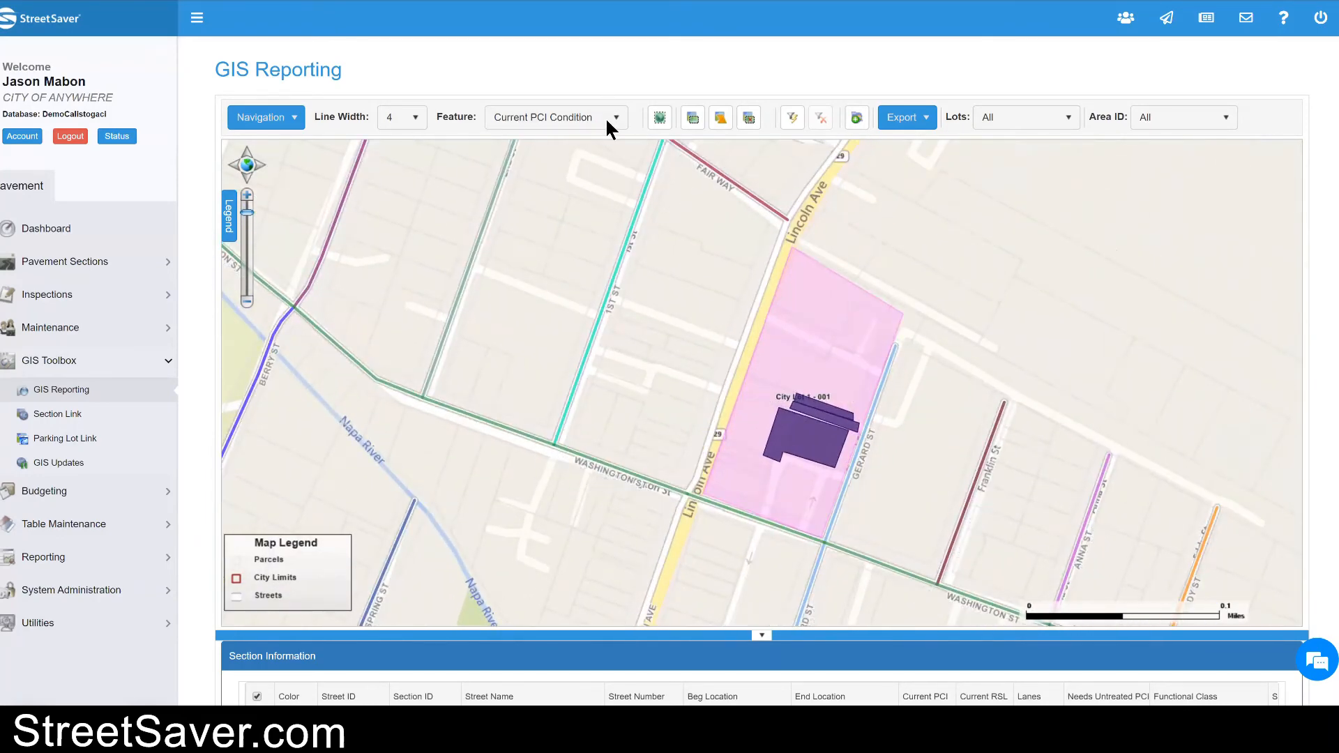
# Step: Map the sections by Current PCI Condition and hide the shaded lot location area
pyautogui.click(576, 119)
pyautogui.click(573, 144)
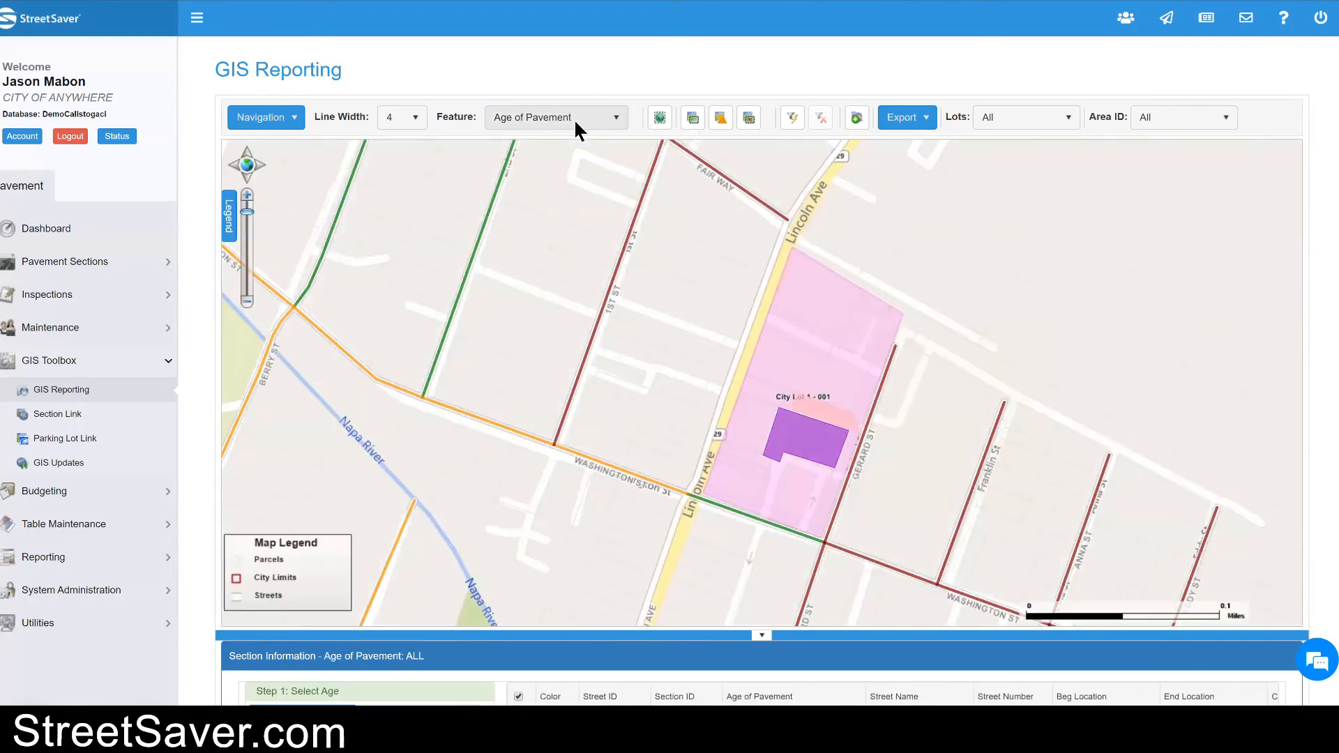
pyautogui.click(575, 120)
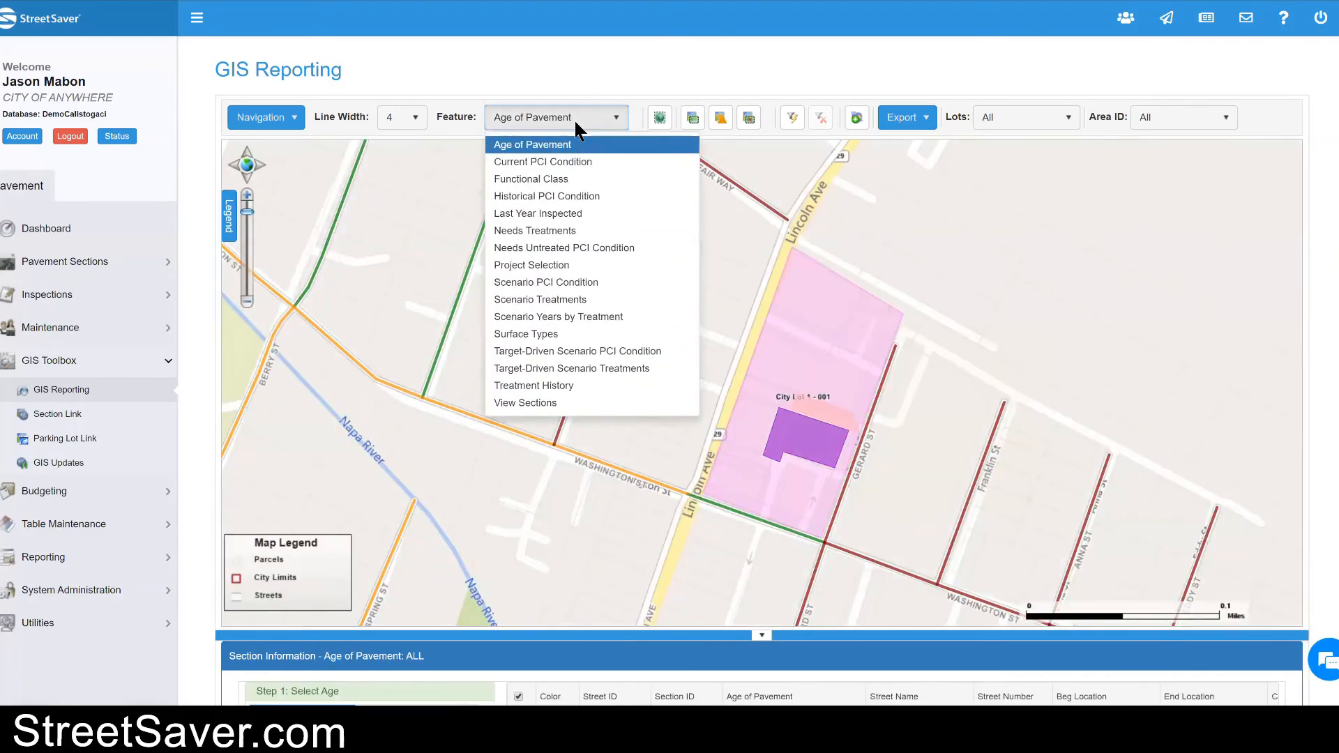
pyautogui.click(572, 161)
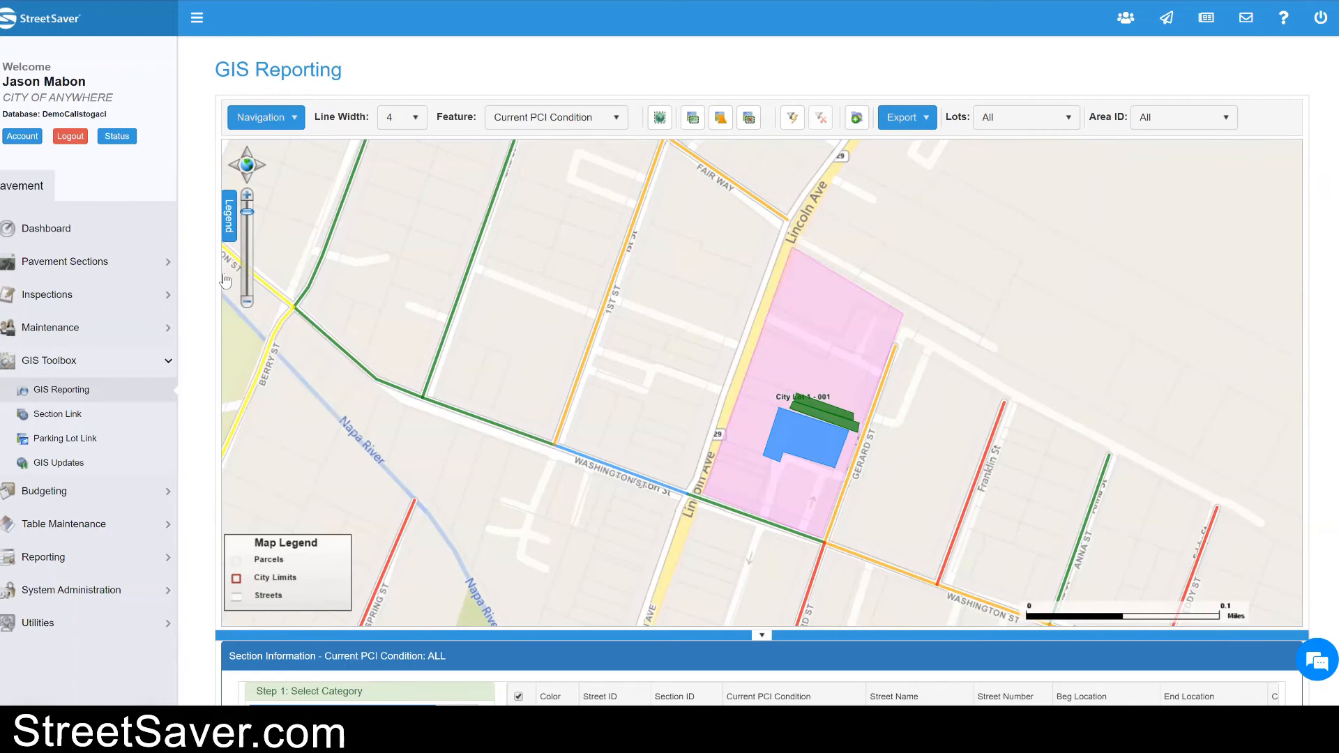
pyautogui.click(229, 221)
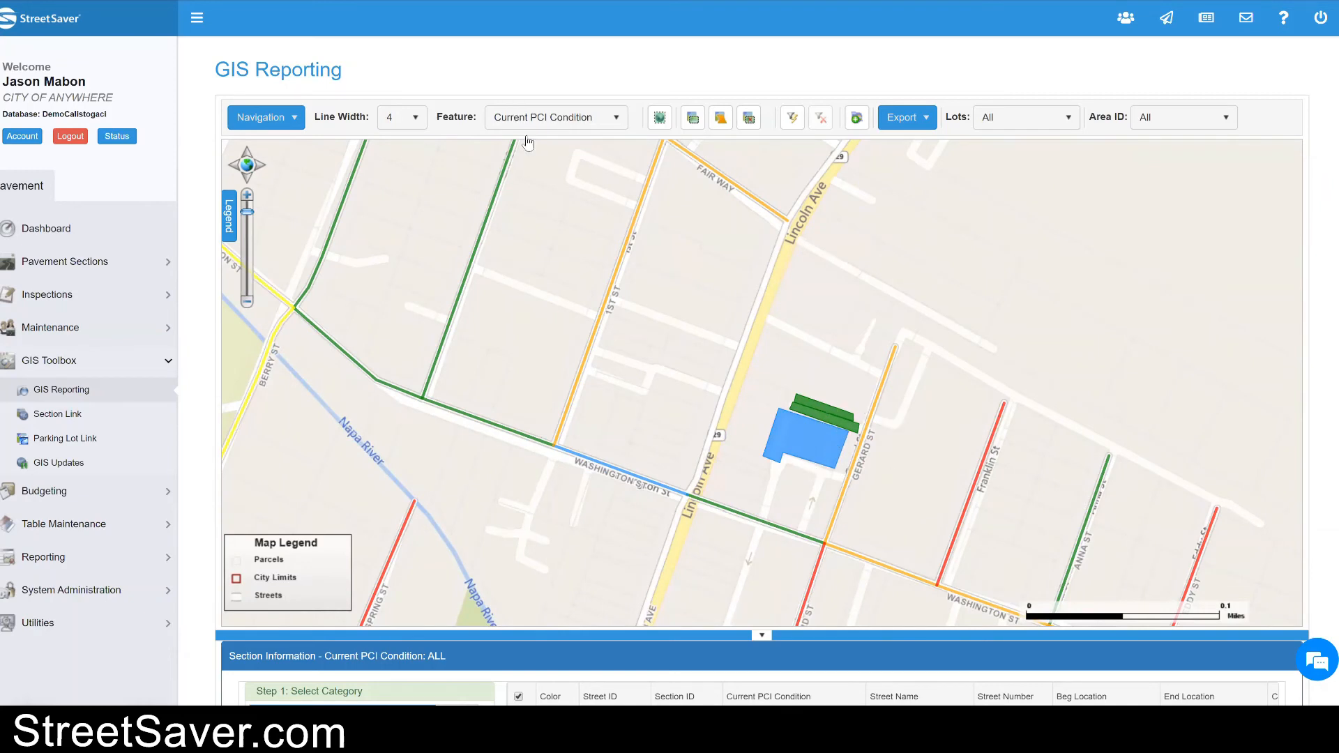
# Step: Filter the GIS map to sections where Parking Lot = False
pyautogui.click(792, 117)
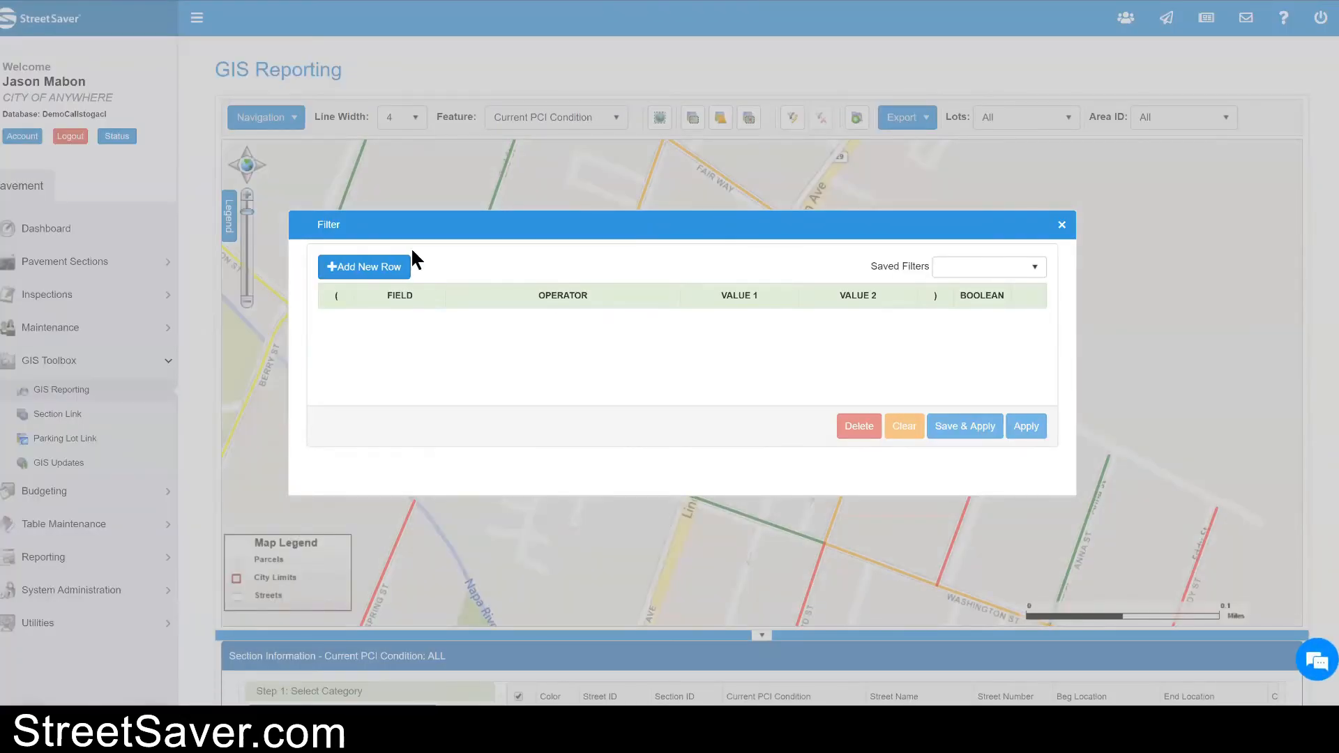
pyautogui.click(376, 278)
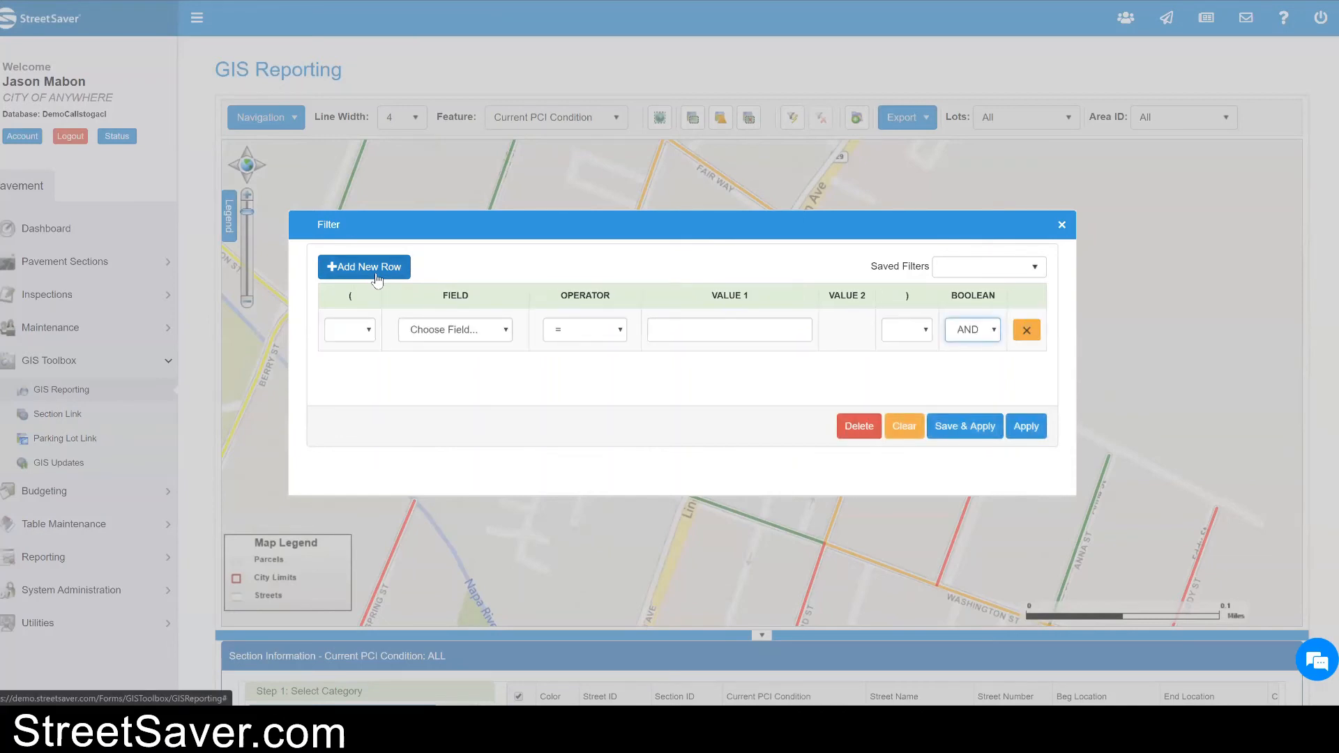
pyautogui.click(455, 330)
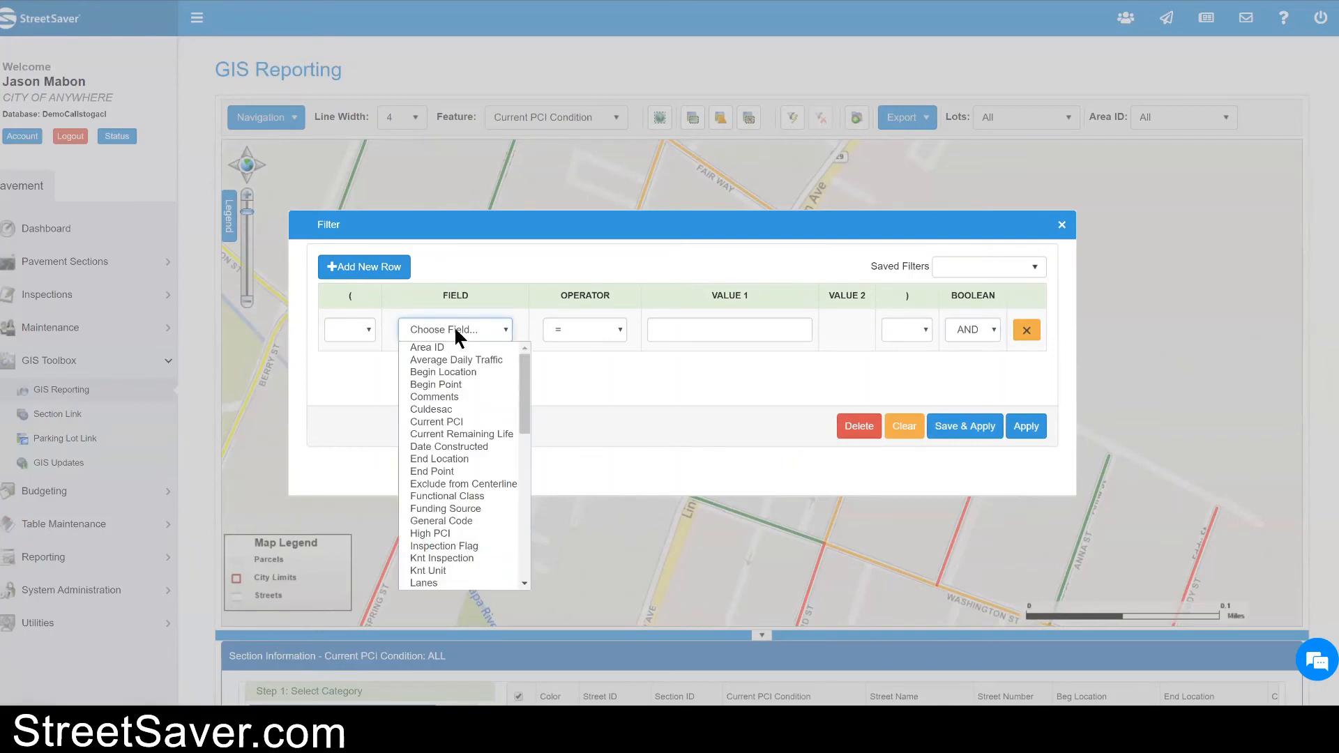
pyautogui.press('p')
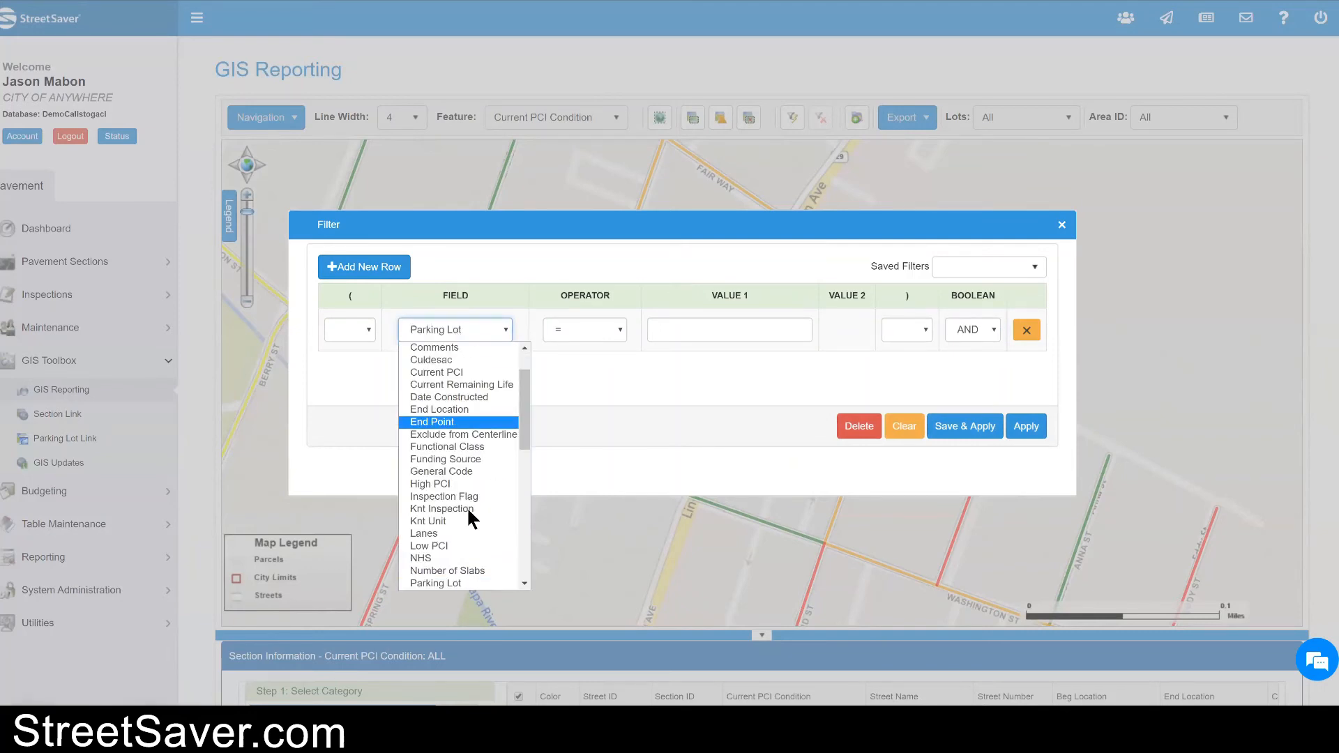
pyautogui.click(464, 584)
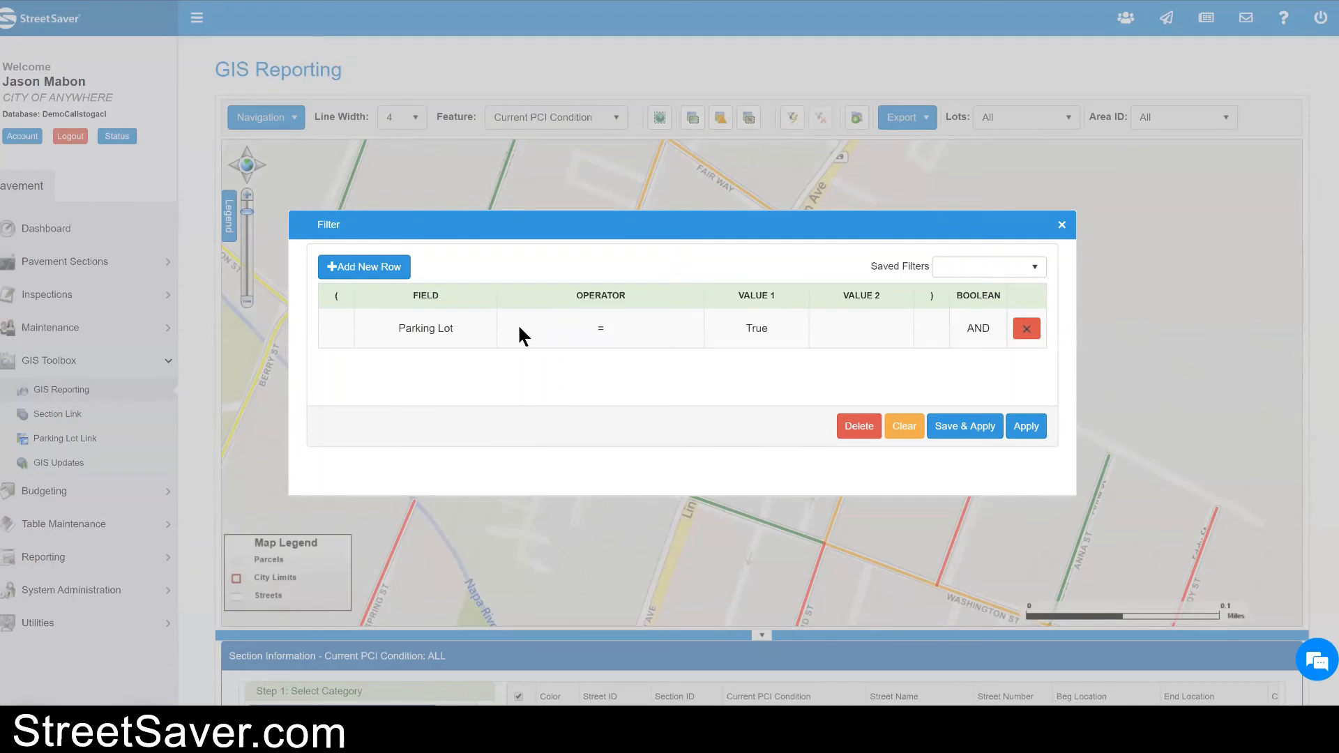
pyautogui.click(757, 328)
pyautogui.click(763, 329)
pyautogui.click(763, 329)
pyautogui.click(763, 328)
pyautogui.click(765, 359)
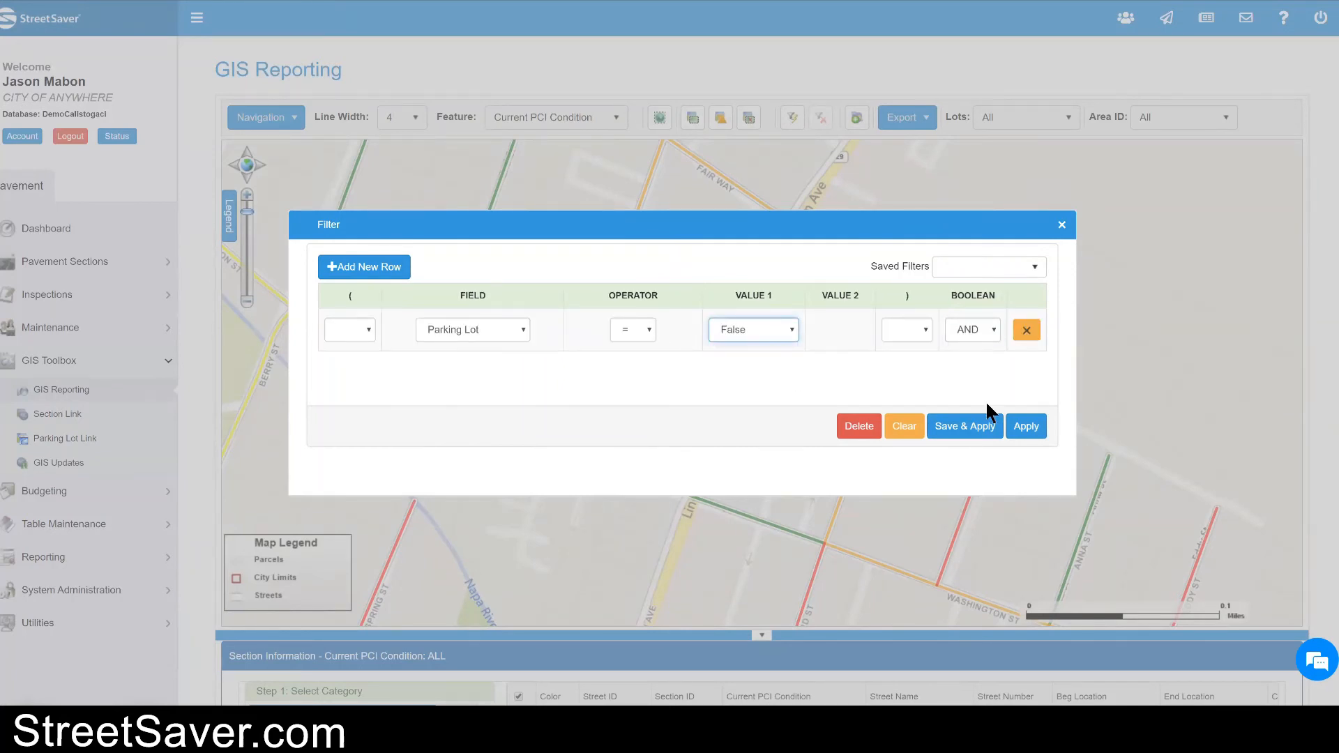
pyautogui.click(1026, 426)
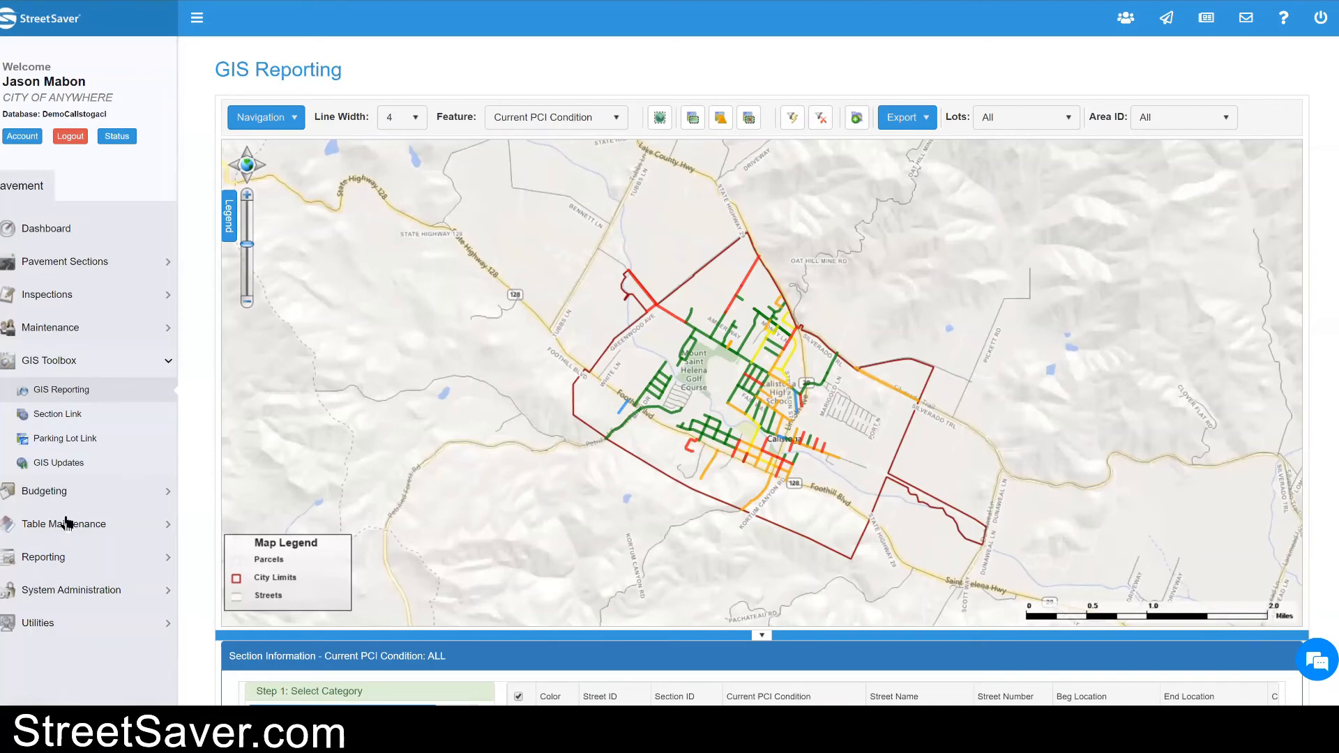
# Step: Start a new budget scenario and name it Parking Lot Budget
pyautogui.click(55, 494)
pyautogui.scroll(-1, 63, 501)
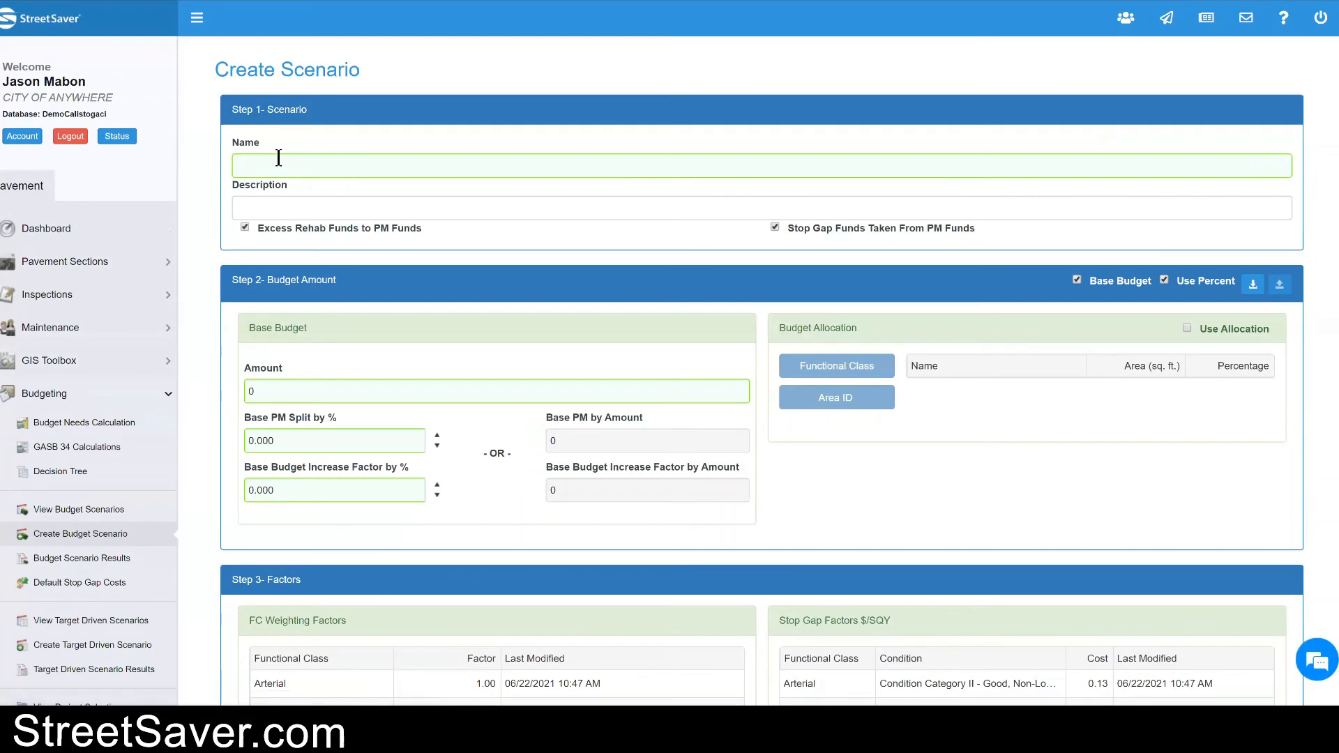
pyautogui.click(294, 163)
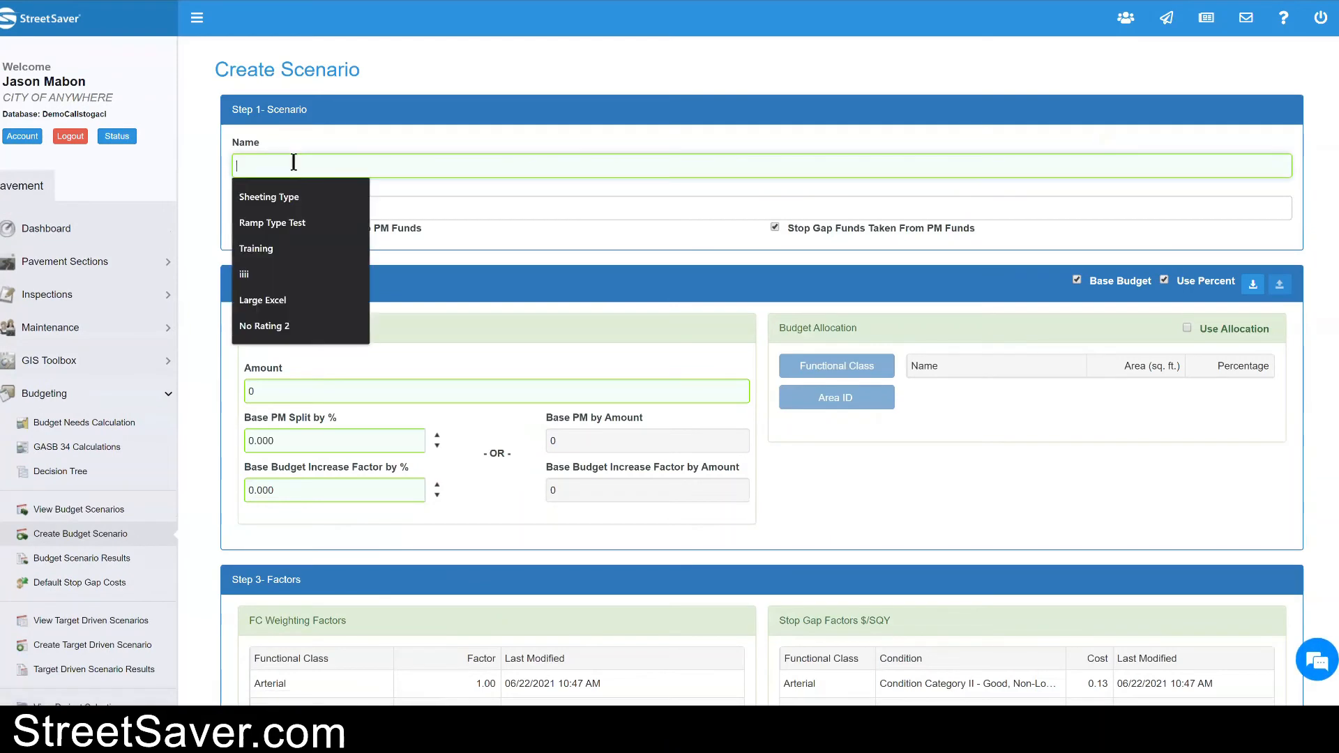
pyautogui.write('Parki')
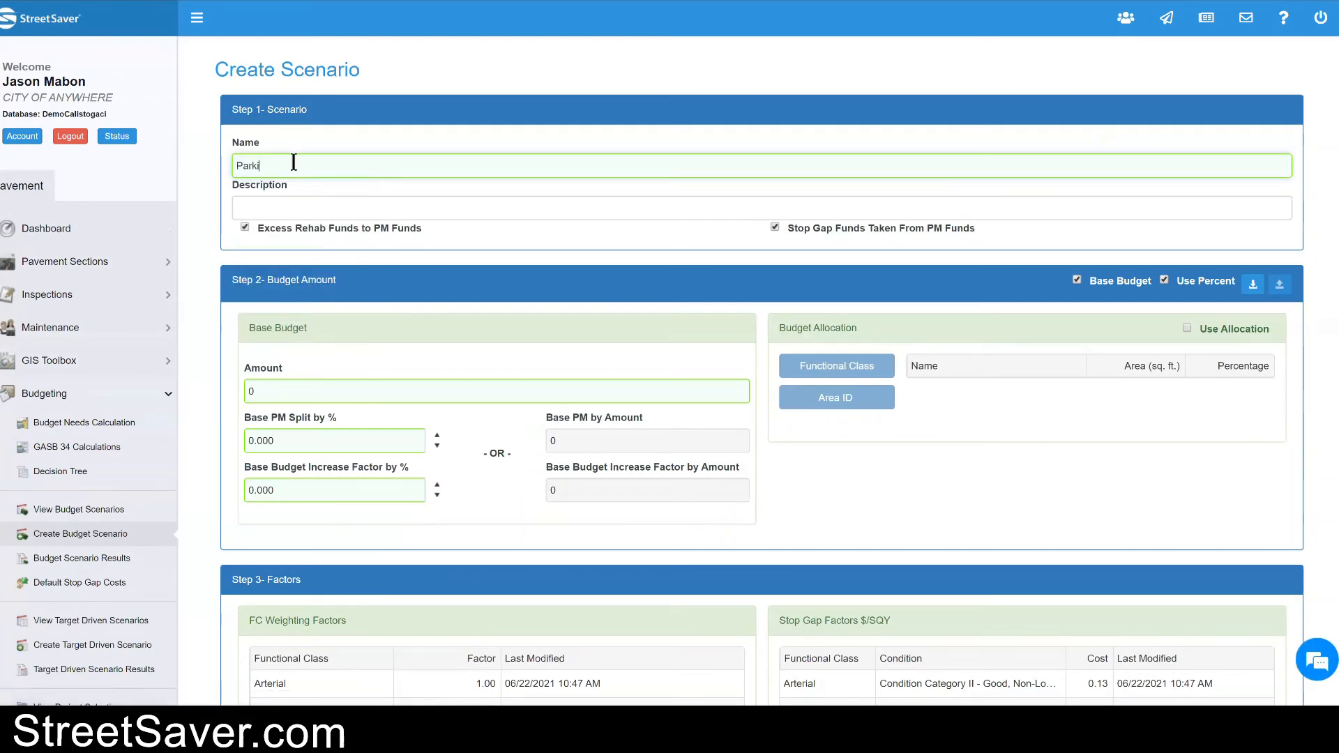
pyautogui.write('ng Lot')
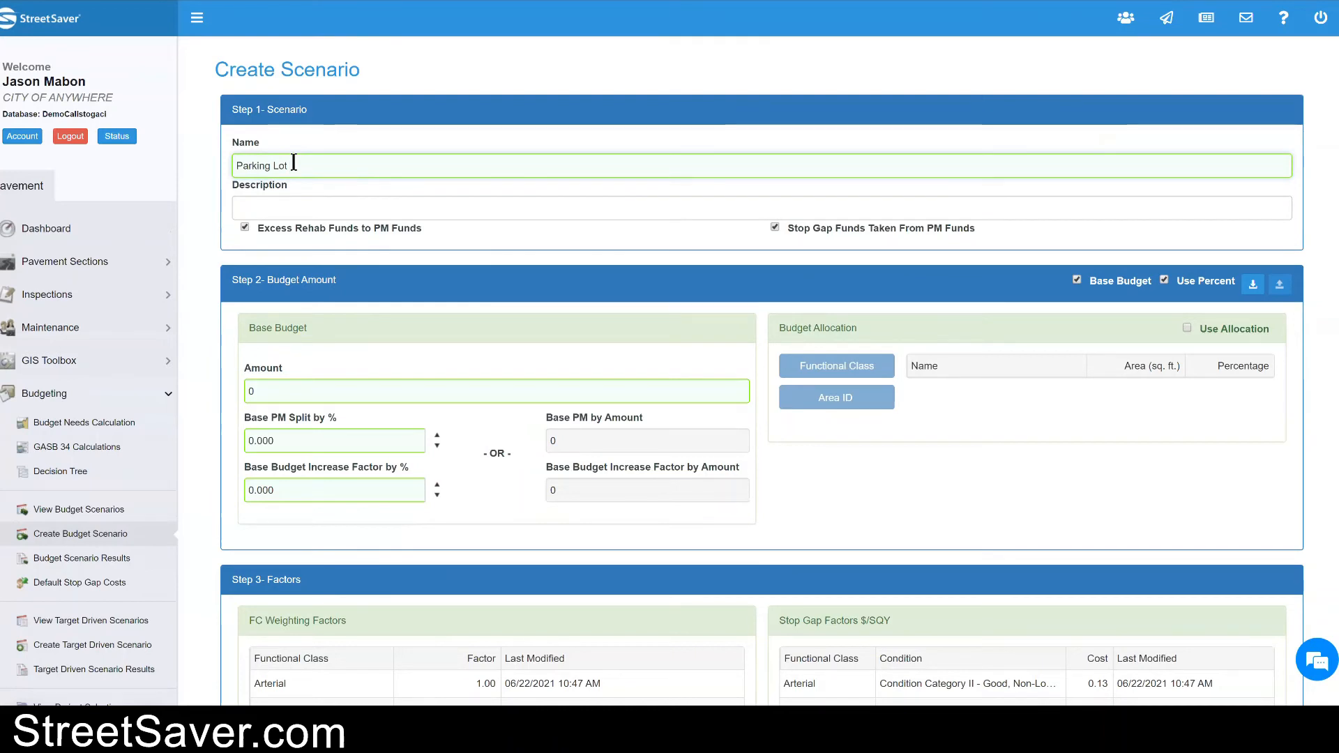
pyautogui.write(' Budget')
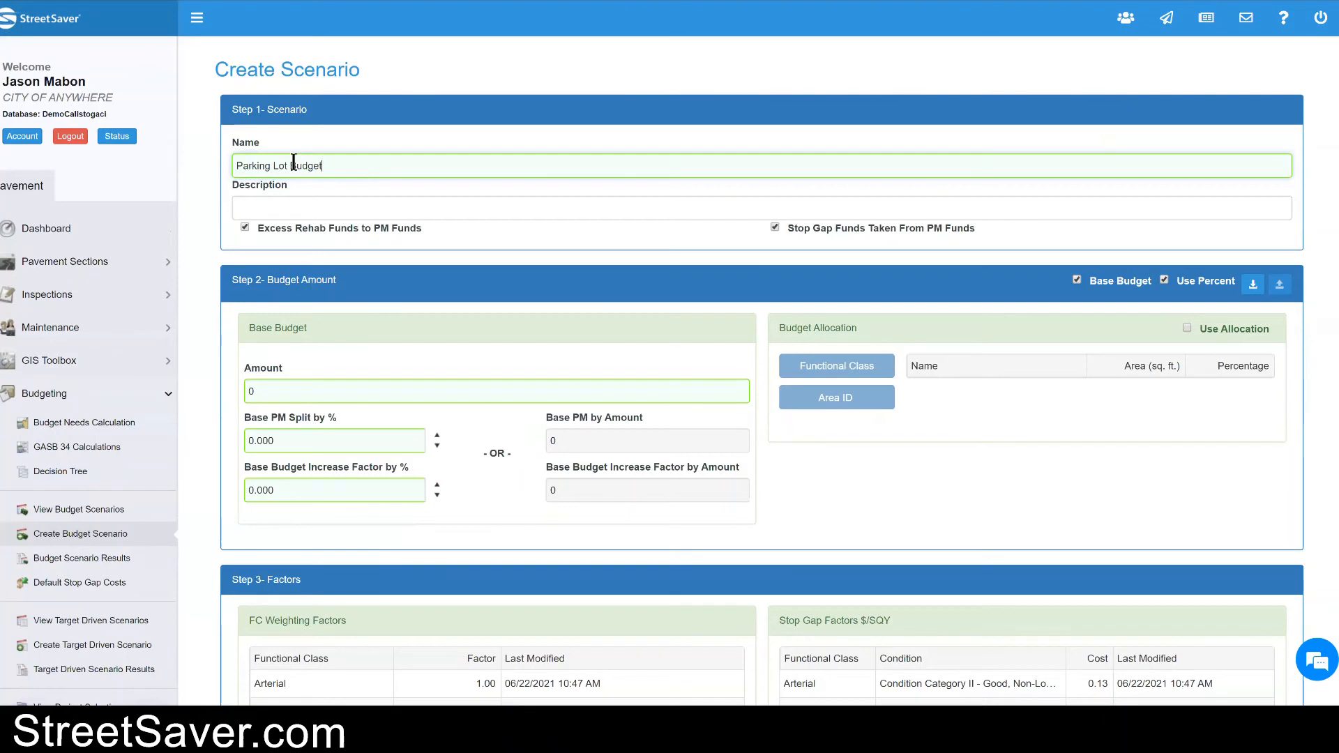
# Step: Set the base budget amount to 200,000,000, the base PM split to 15% and the base budget increase factor to 1%
pyautogui.click(305, 382)
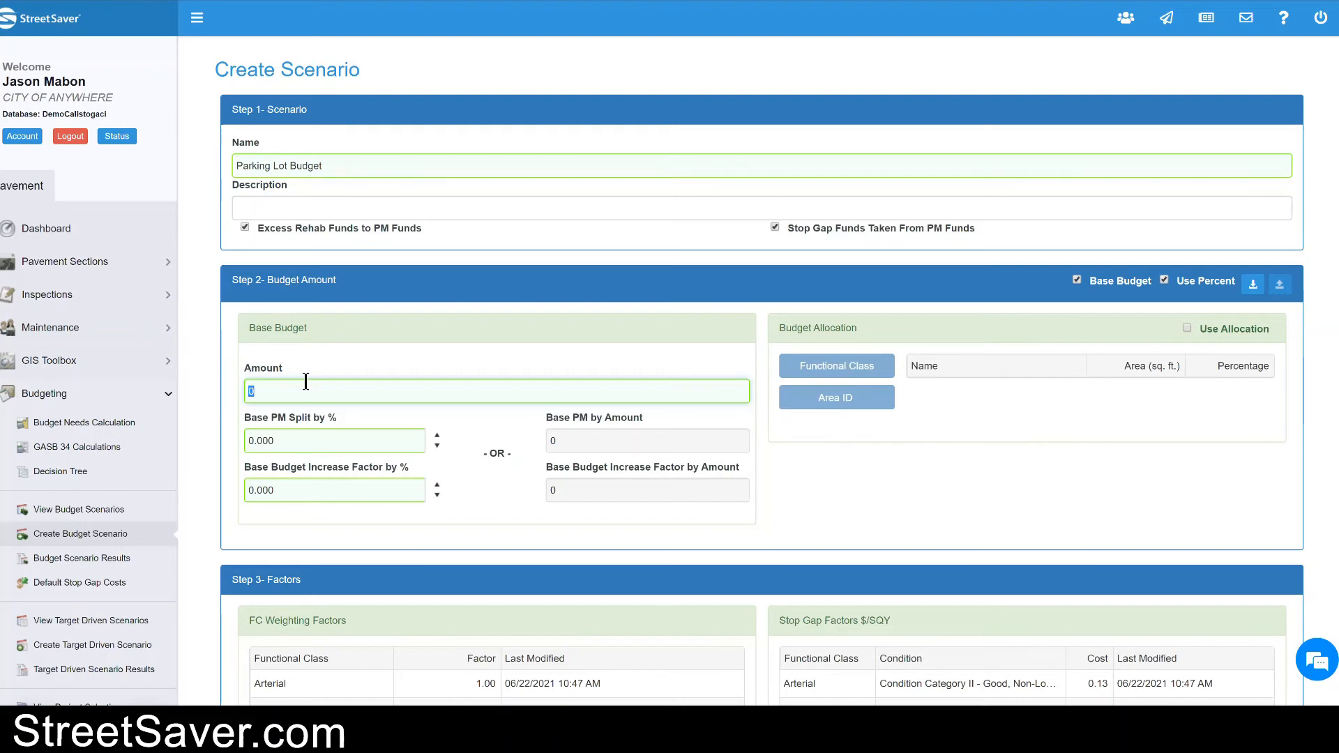
pyautogui.write('200,000,000')
pyautogui.click(319, 448)
pyautogui.write('15')
pyautogui.click(373, 558)
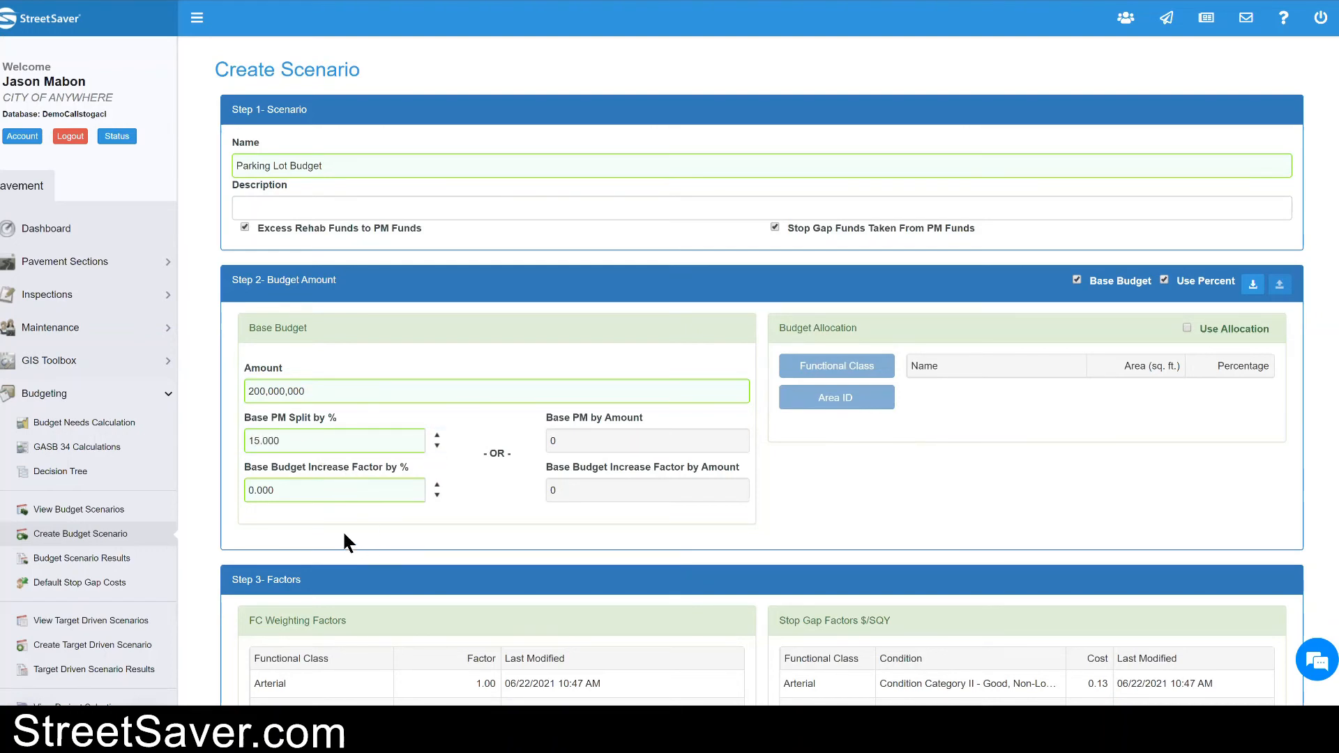
pyautogui.click(314, 495)
pyautogui.write('1')
pyautogui.click(446, 541)
# Step: Add the selection criterion Parking Lot = True to the budget scenario's optional steps and apply it
pyautogui.scroll(-7, 446, 542)
pyautogui.scroll(-5, 445, 541)
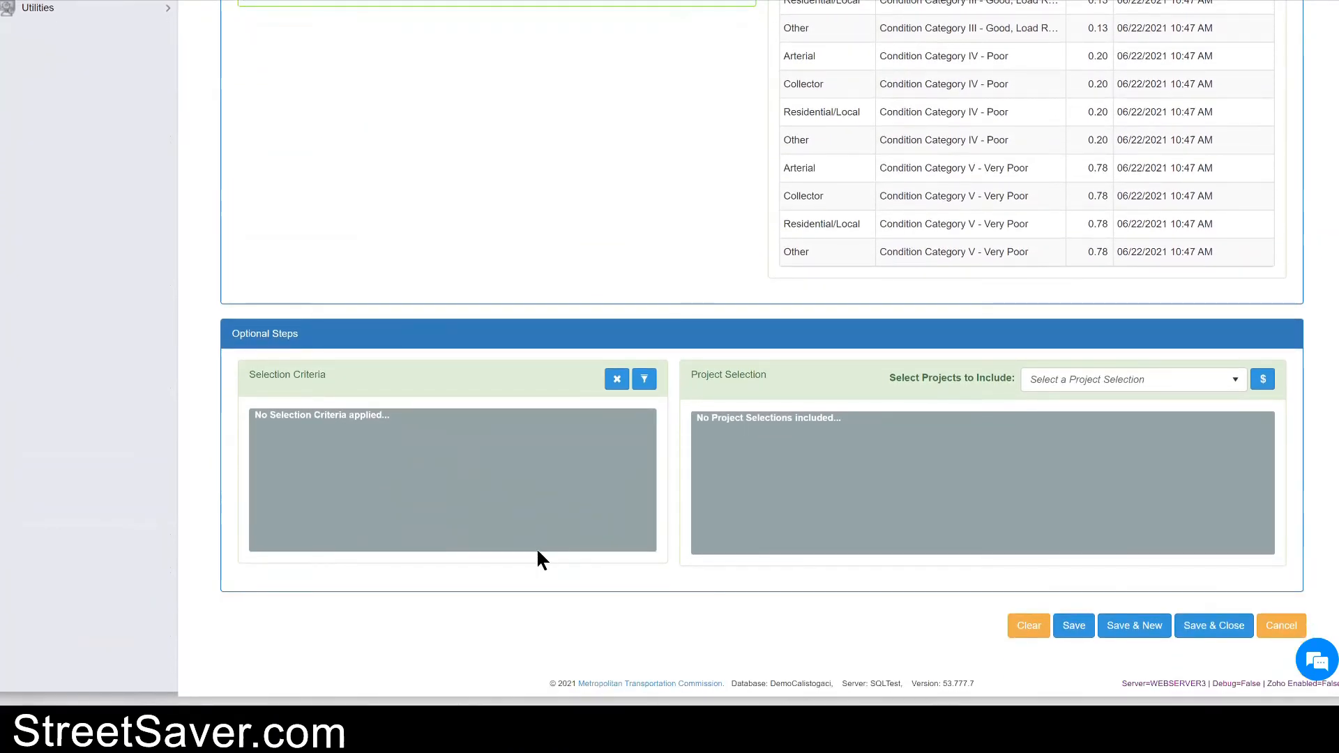
pyautogui.click(643, 384)
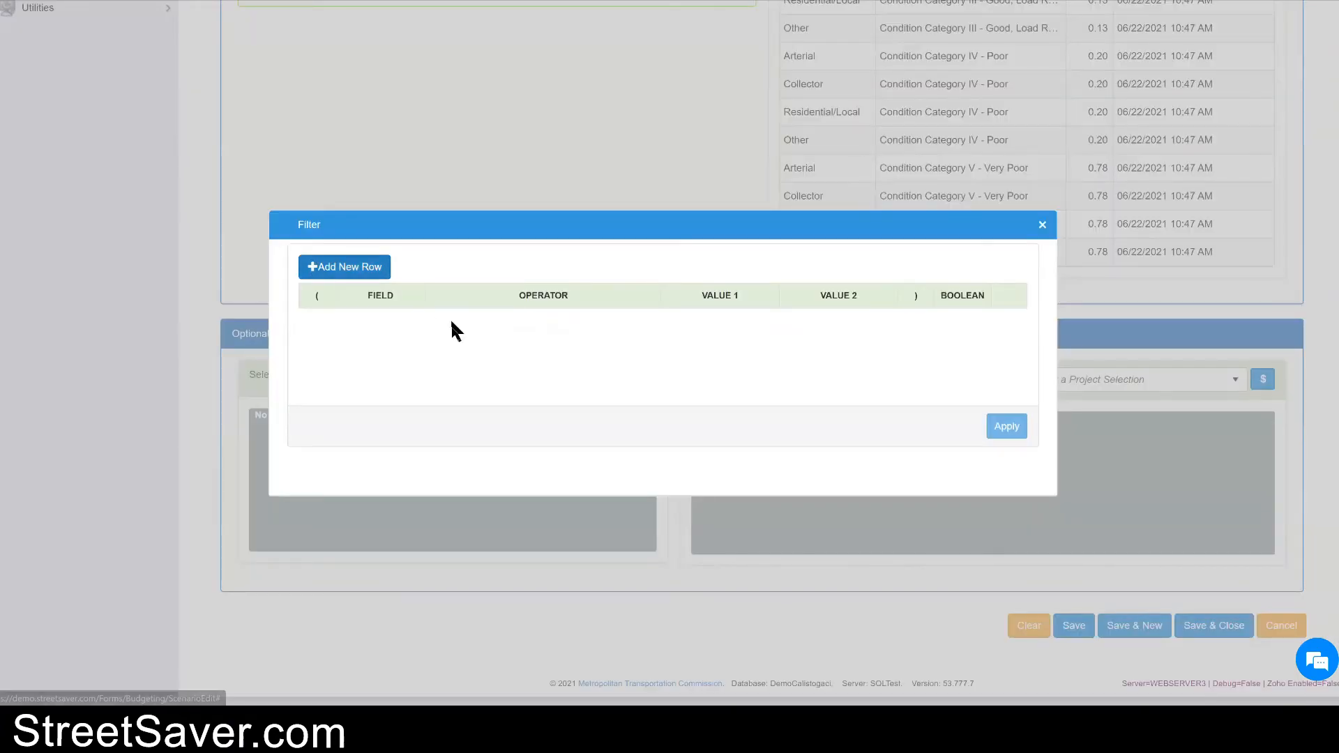
pyautogui.click(442, 328)
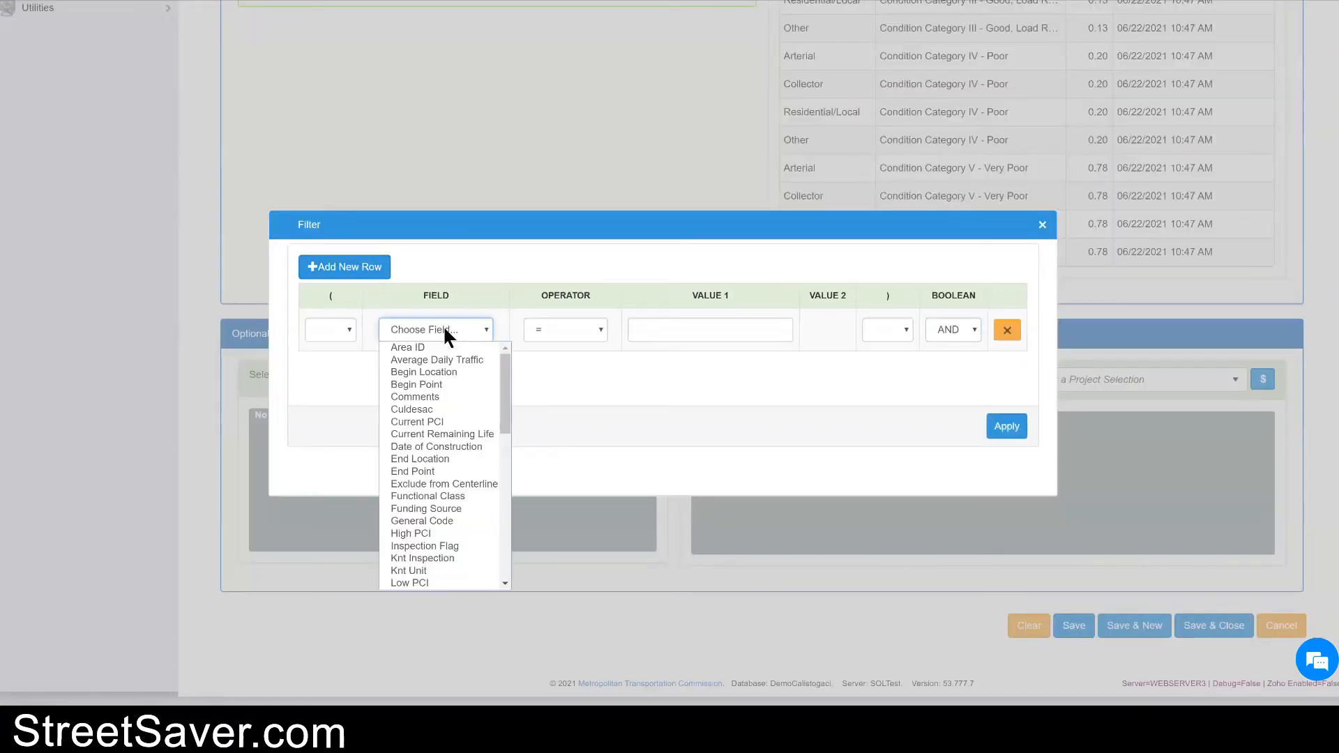
pyautogui.press('p')
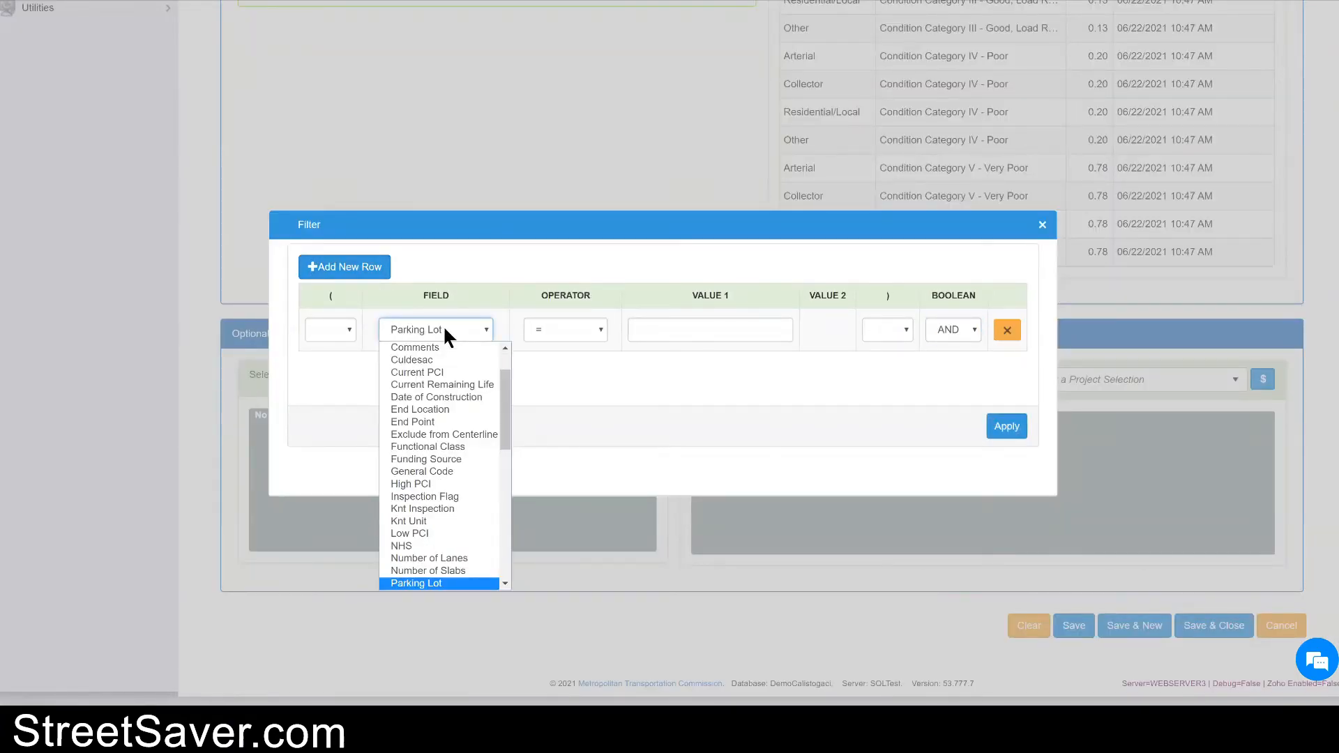
pyautogui.click(441, 582)
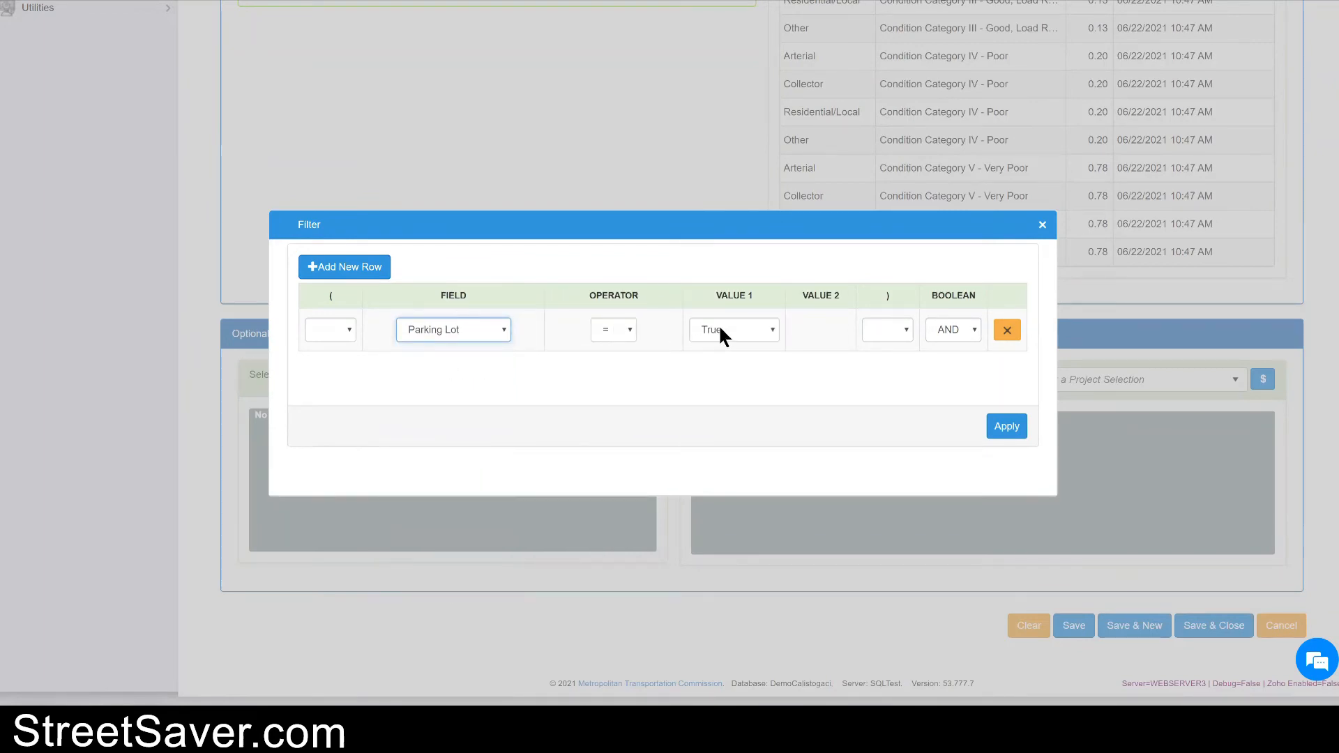
pyautogui.click(1006, 427)
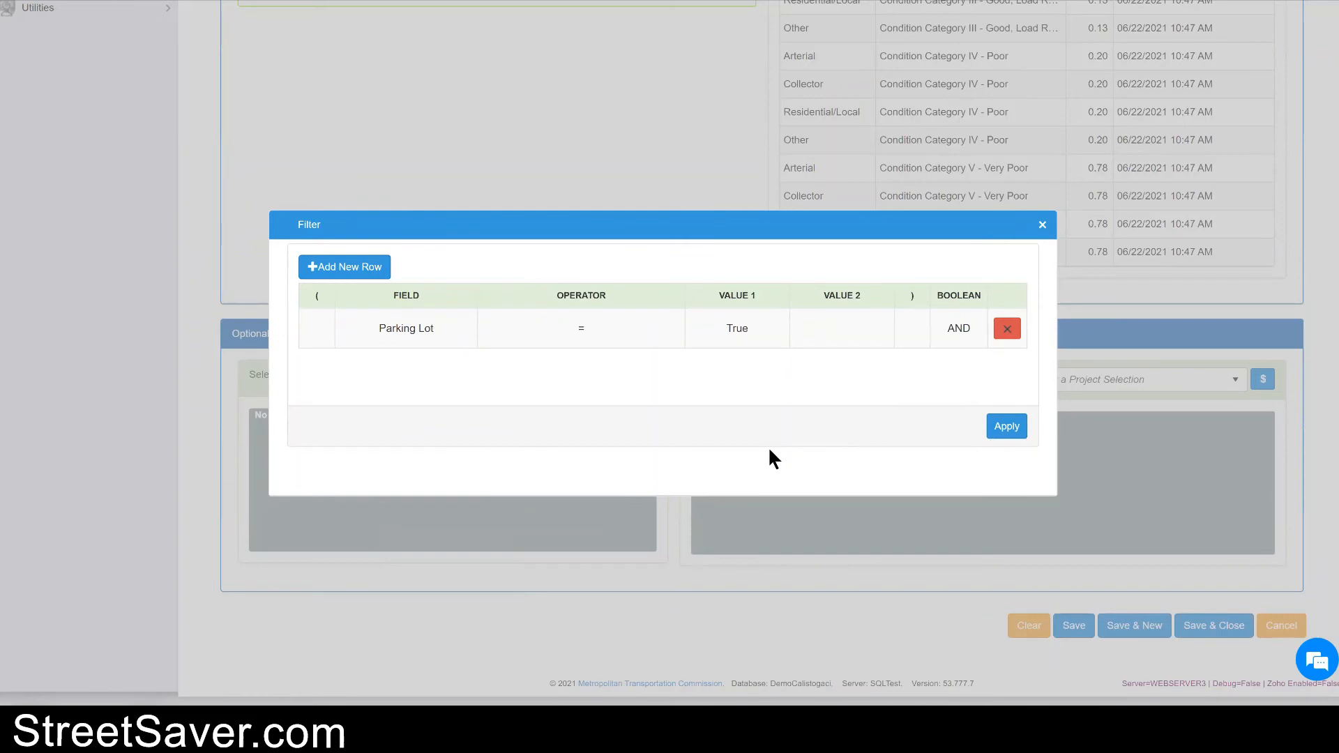
pyautogui.click(1003, 426)
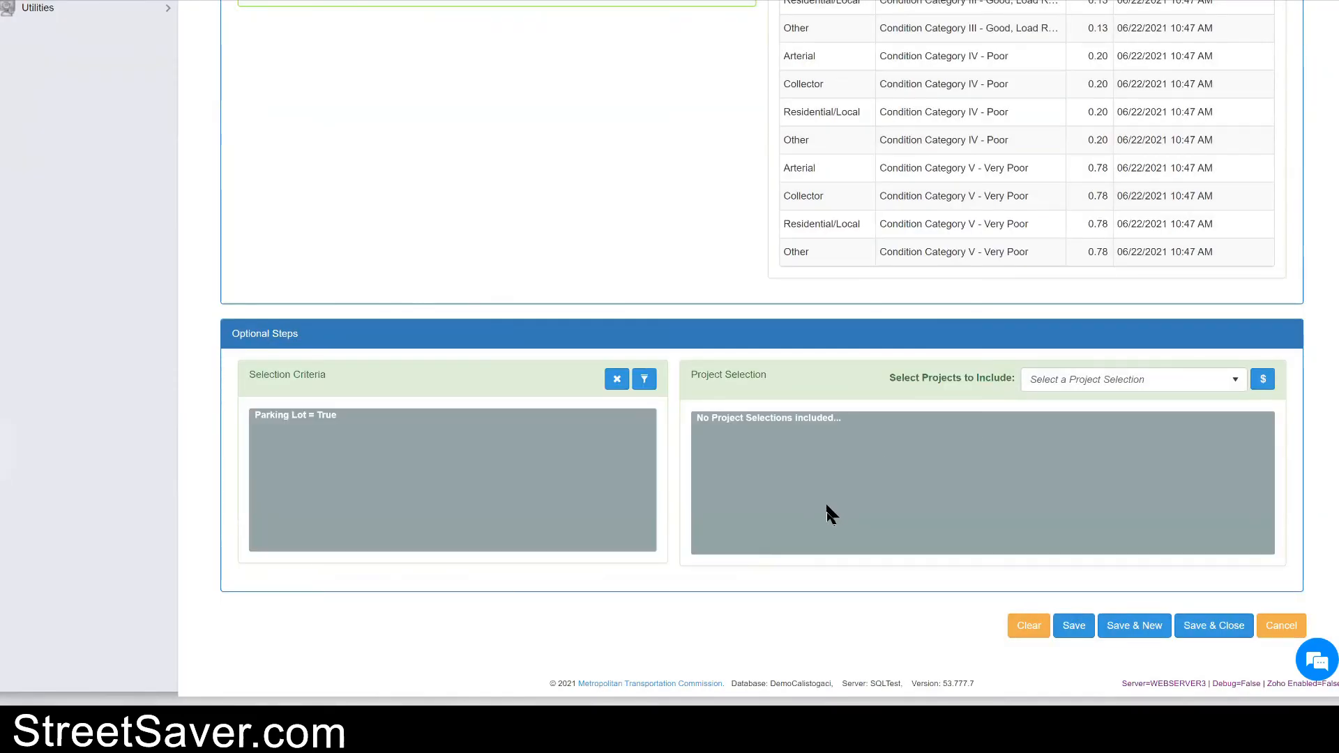
# Step: Review the scenario settings, save and close the scenario, and find it in the scenarios list
pyautogui.scroll(9, 826, 502)
pyautogui.scroll(3, 826, 508)
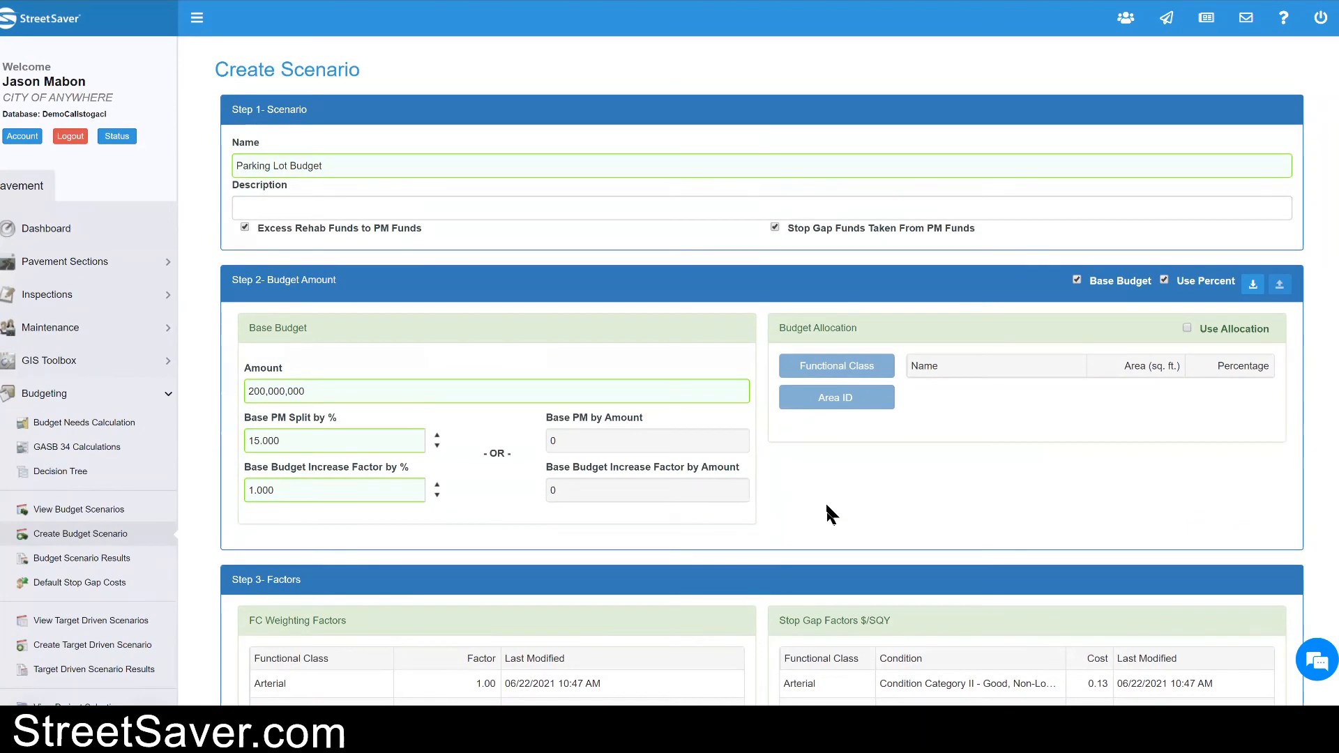
pyautogui.scroll(-12, 830, 513)
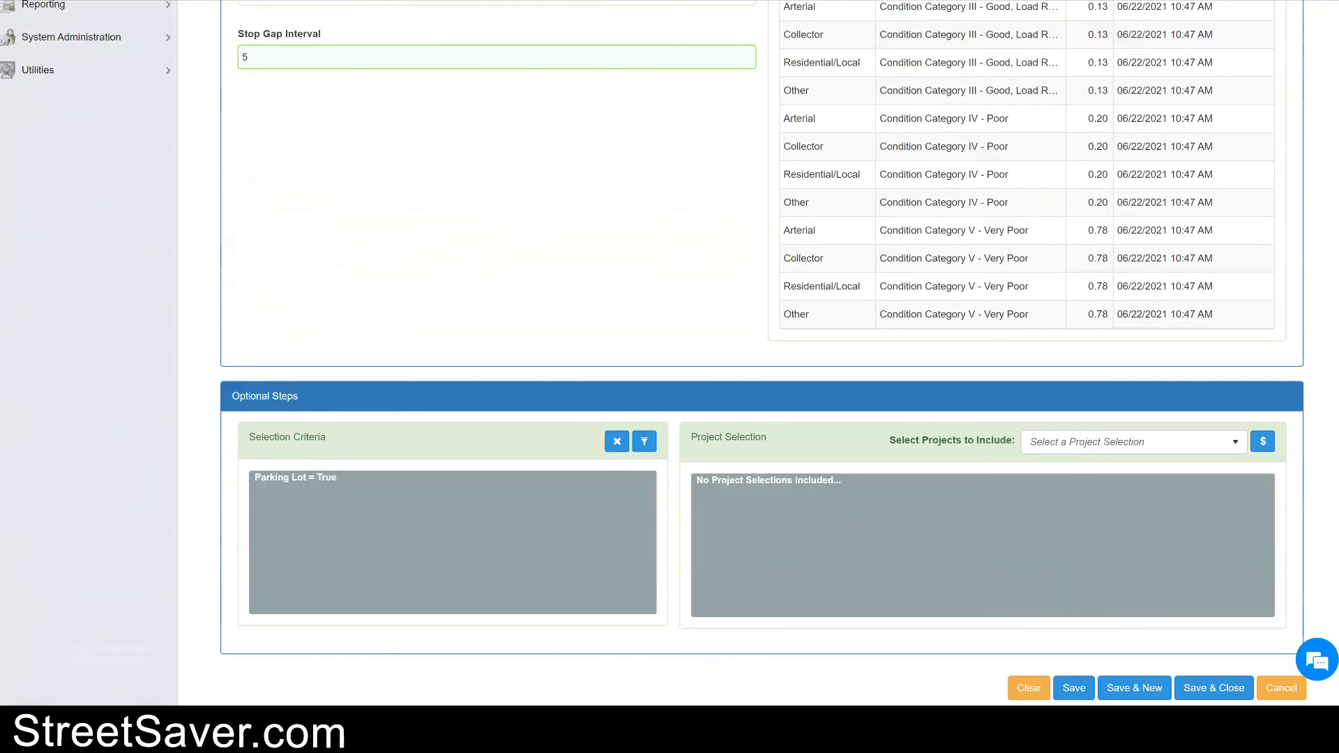
pyautogui.click(1214, 689)
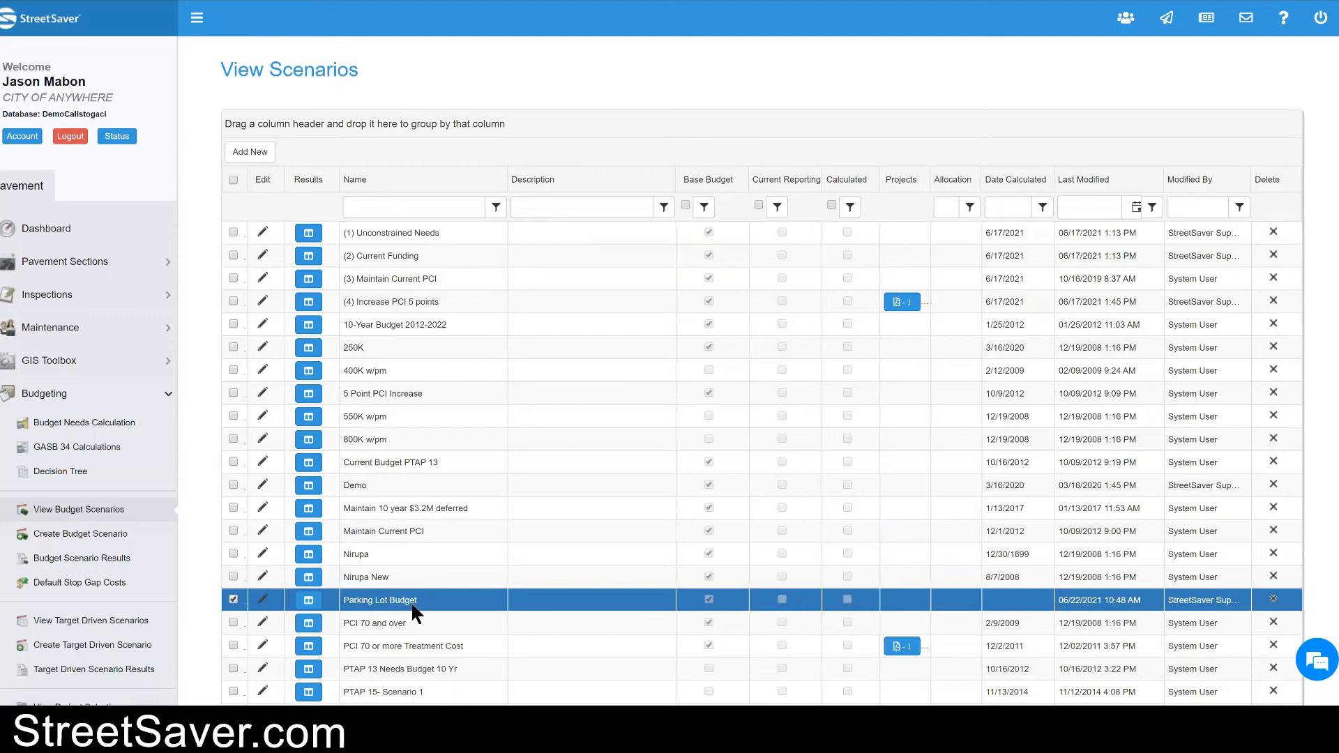
pyautogui.scroll(-3, 411, 606)
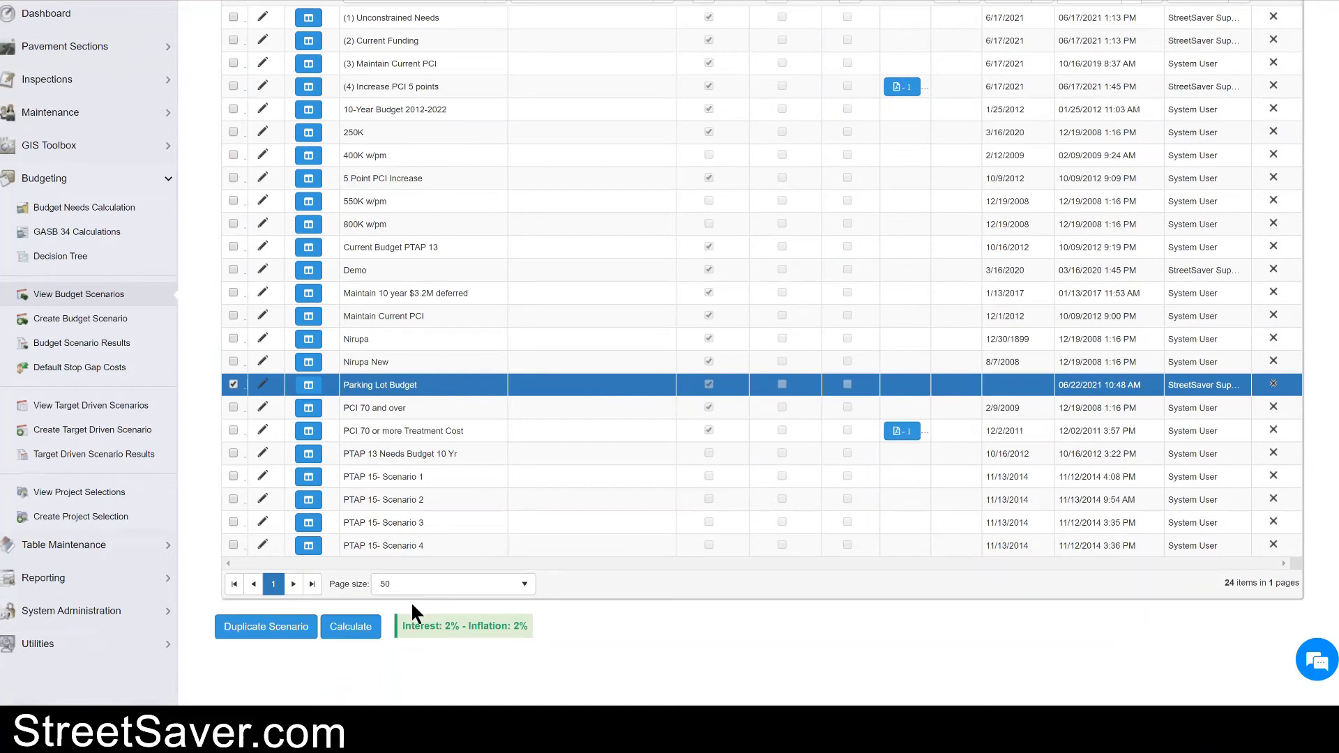
# Step: Open the pavement reports and view the Network Summary Statistics report without a filter
pyautogui.click(54, 586)
pyautogui.click(49, 656)
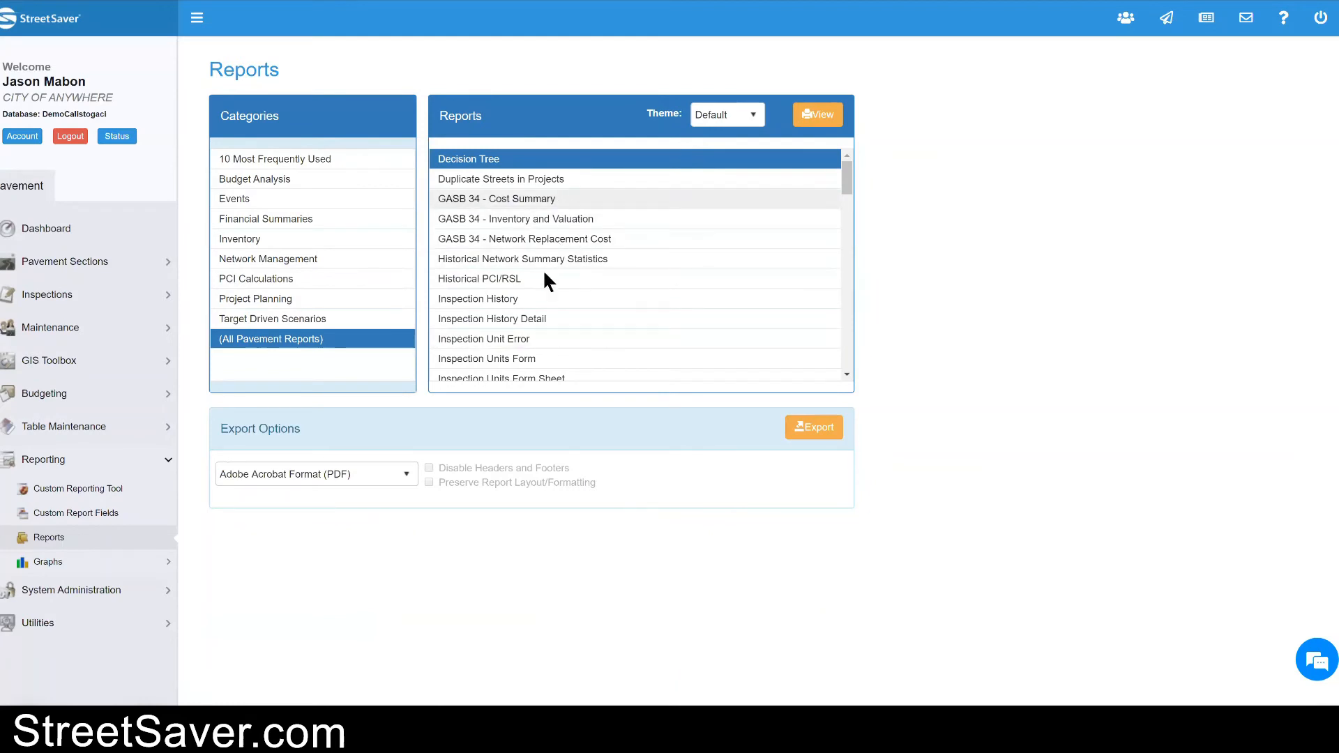
pyautogui.scroll(-4, 548, 277)
pyautogui.scroll(-4, 549, 278)
pyautogui.click(501, 237)
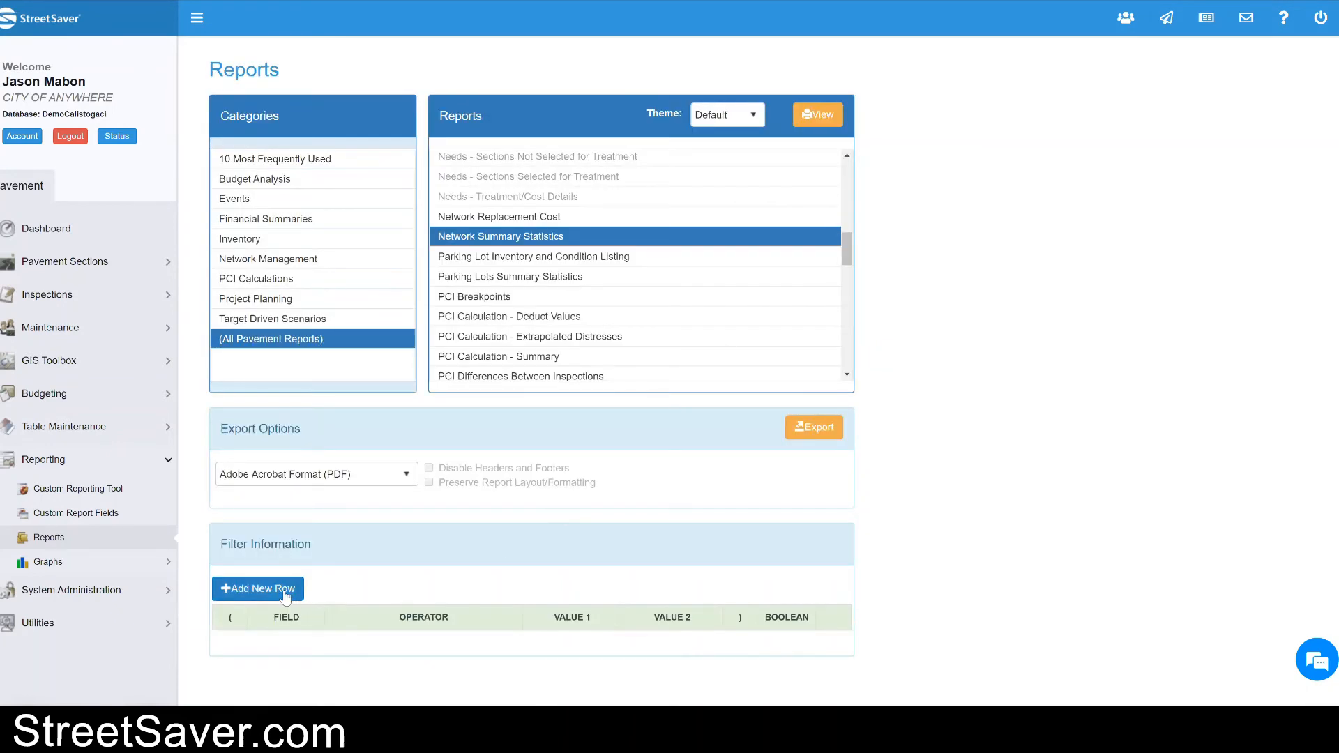
pyautogui.click(818, 114)
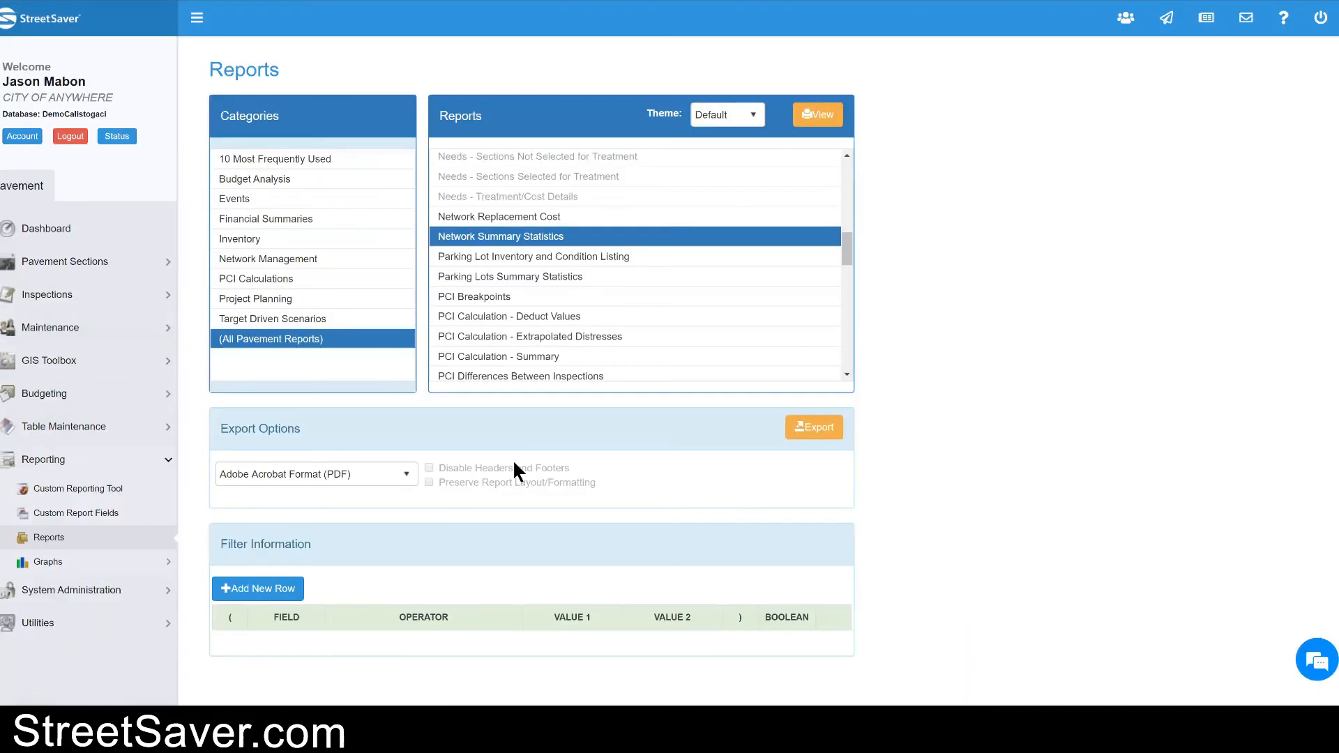
# Step: Add the filter Parking Lot = False to the Network Summary Statistics report and view it
pyautogui.click(260, 588)
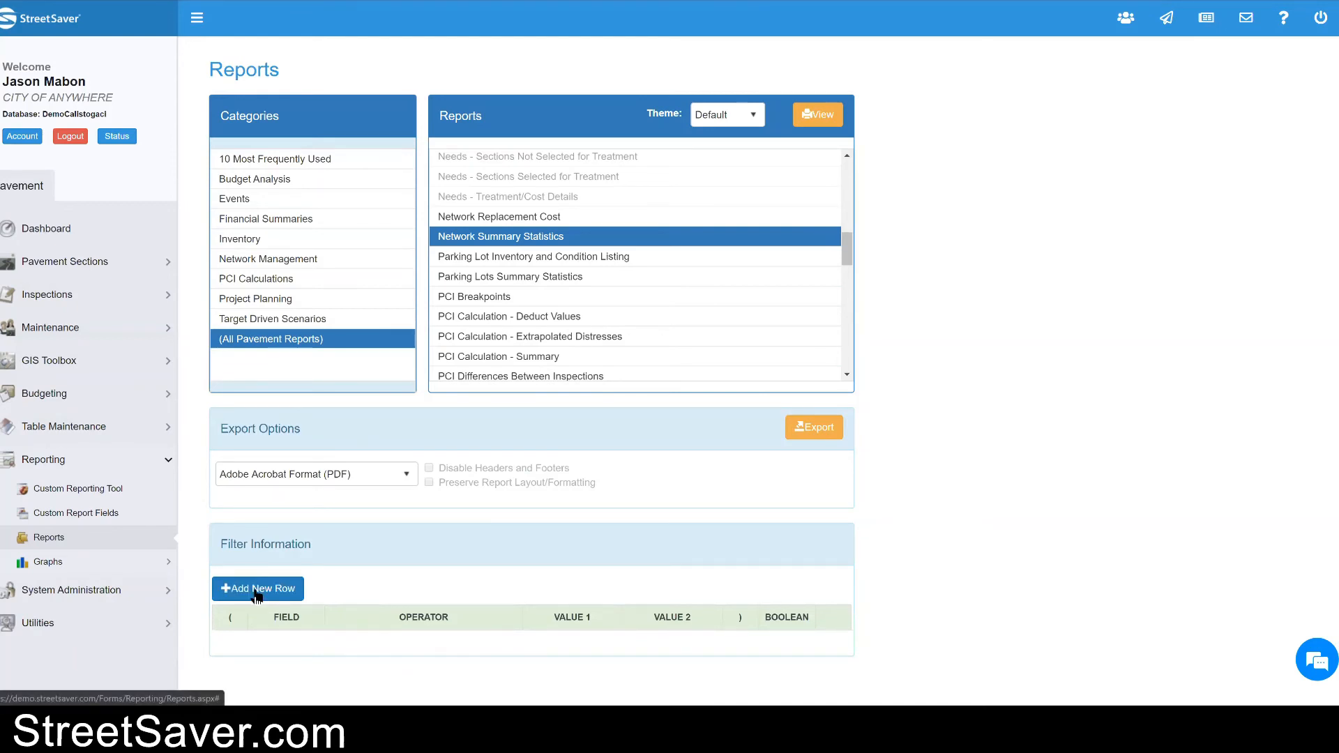
pyautogui.click(364, 664)
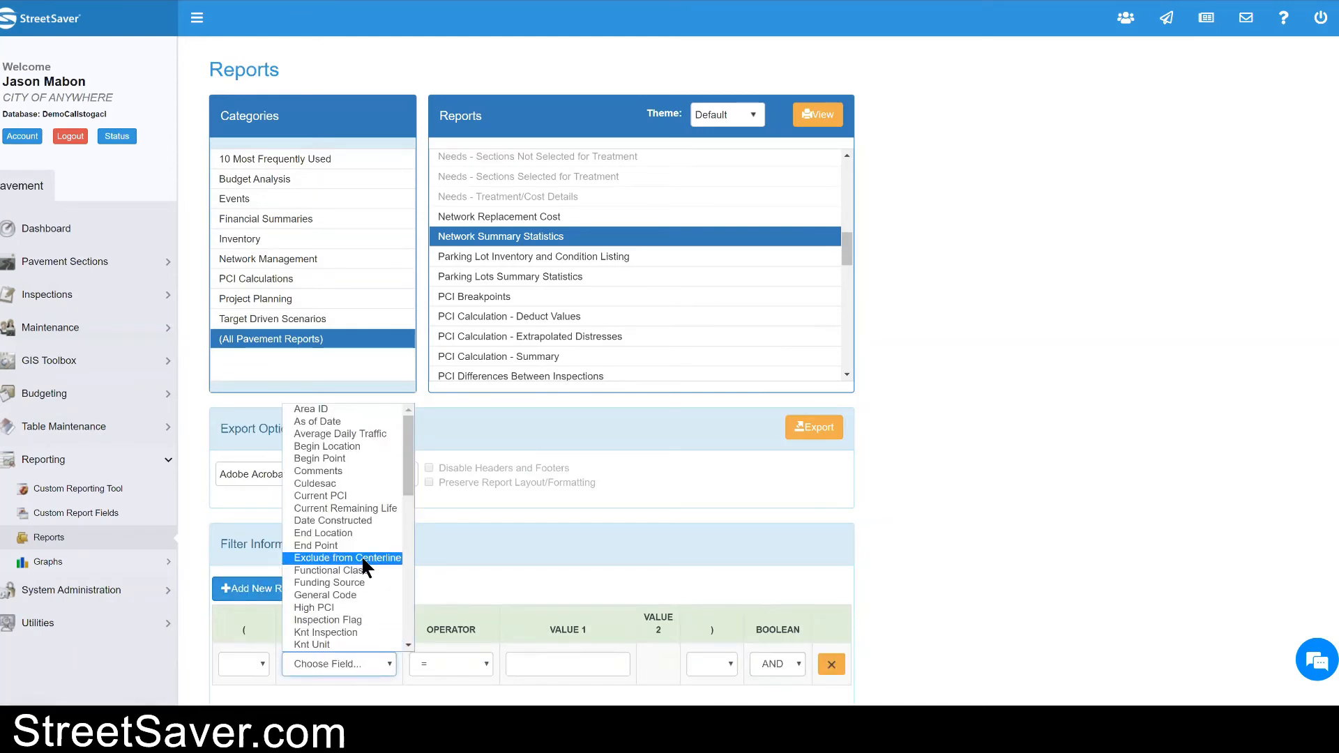
pyautogui.scroll(-2, 362, 565)
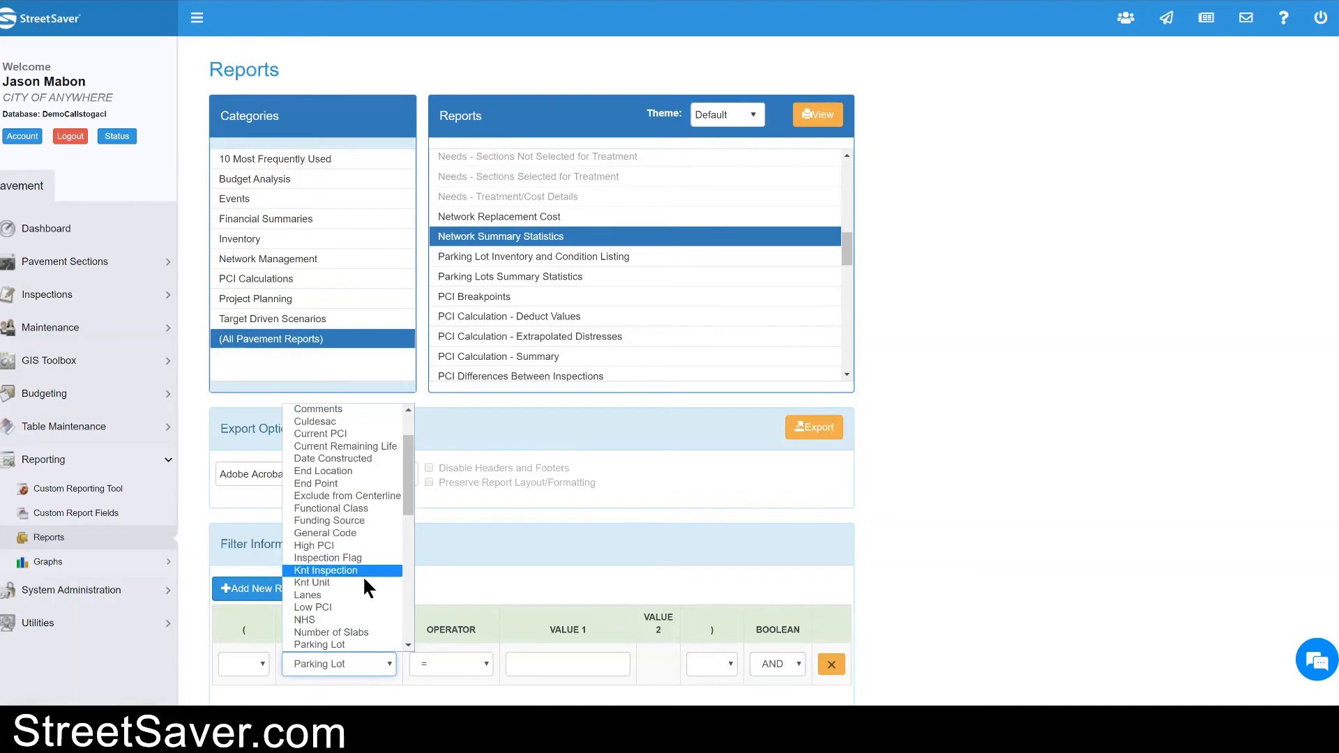
pyautogui.click(357, 645)
pyautogui.click(585, 652)
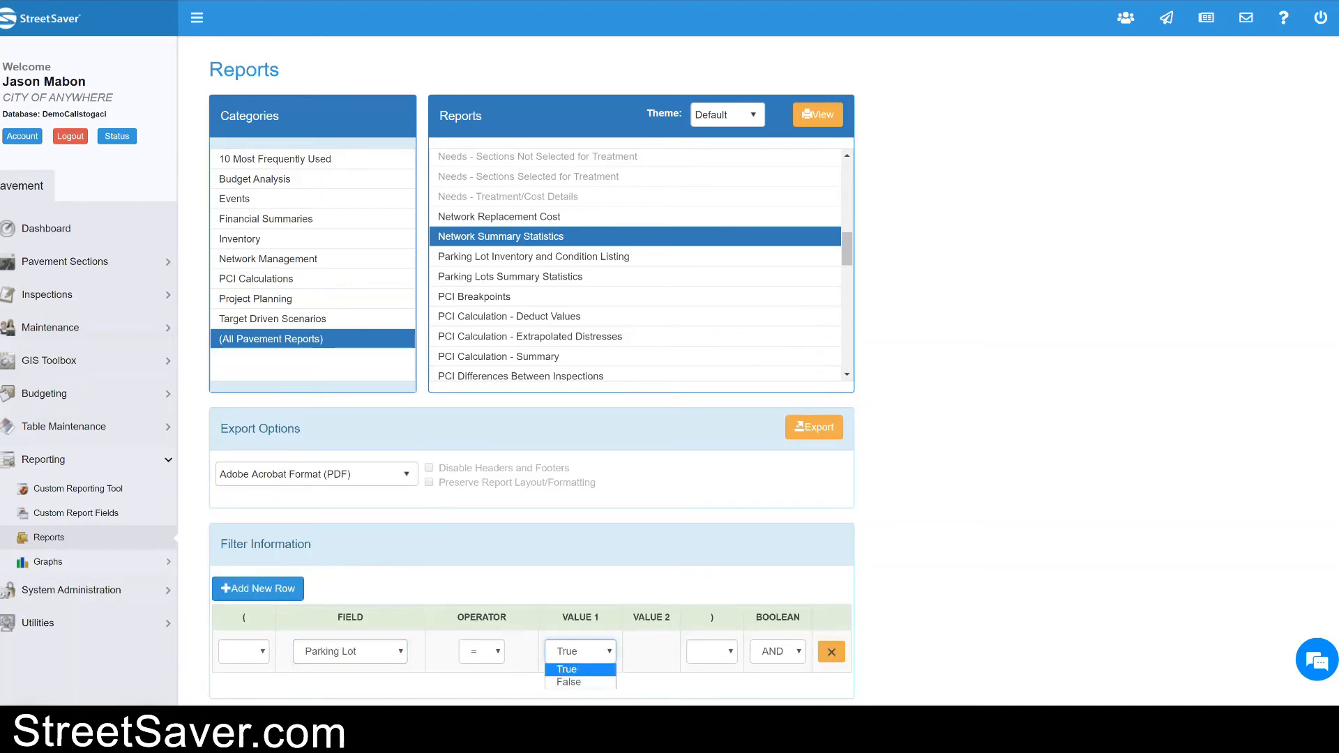
pyautogui.click(569, 683)
pyautogui.click(927, 552)
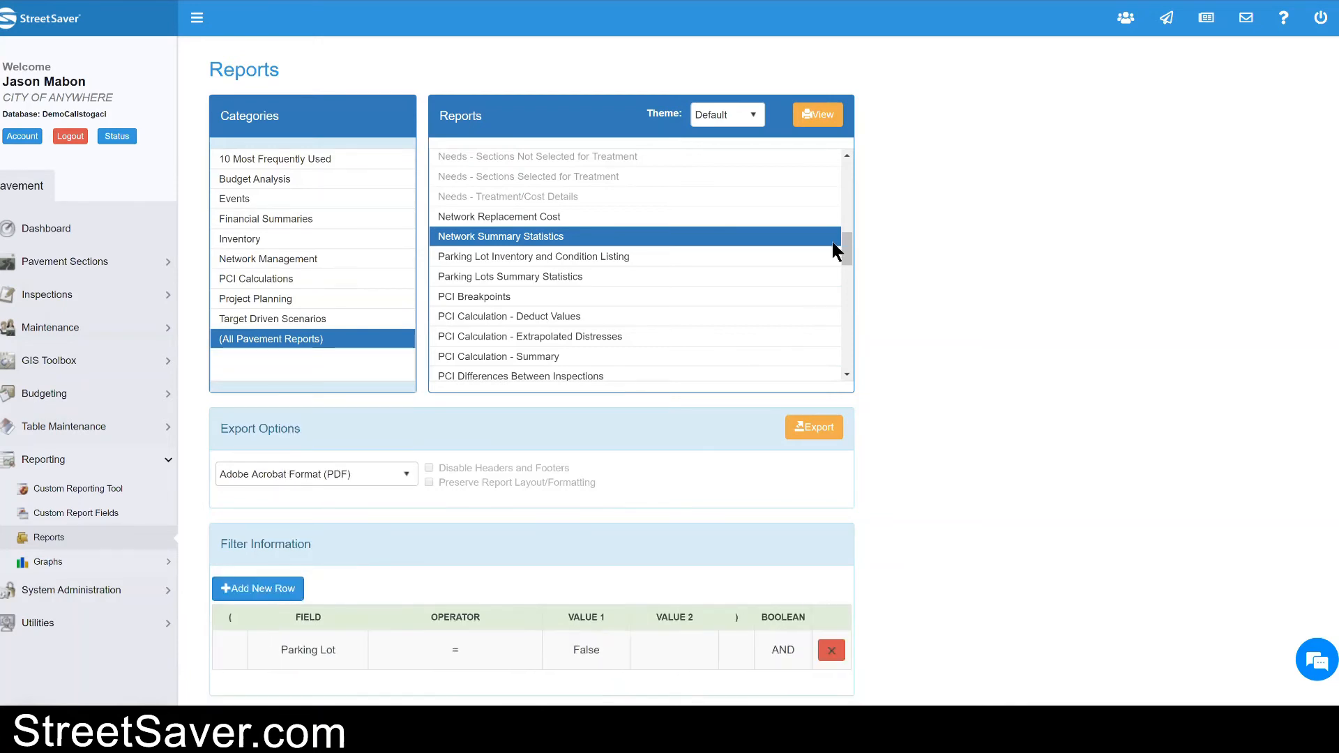
pyautogui.click(816, 113)
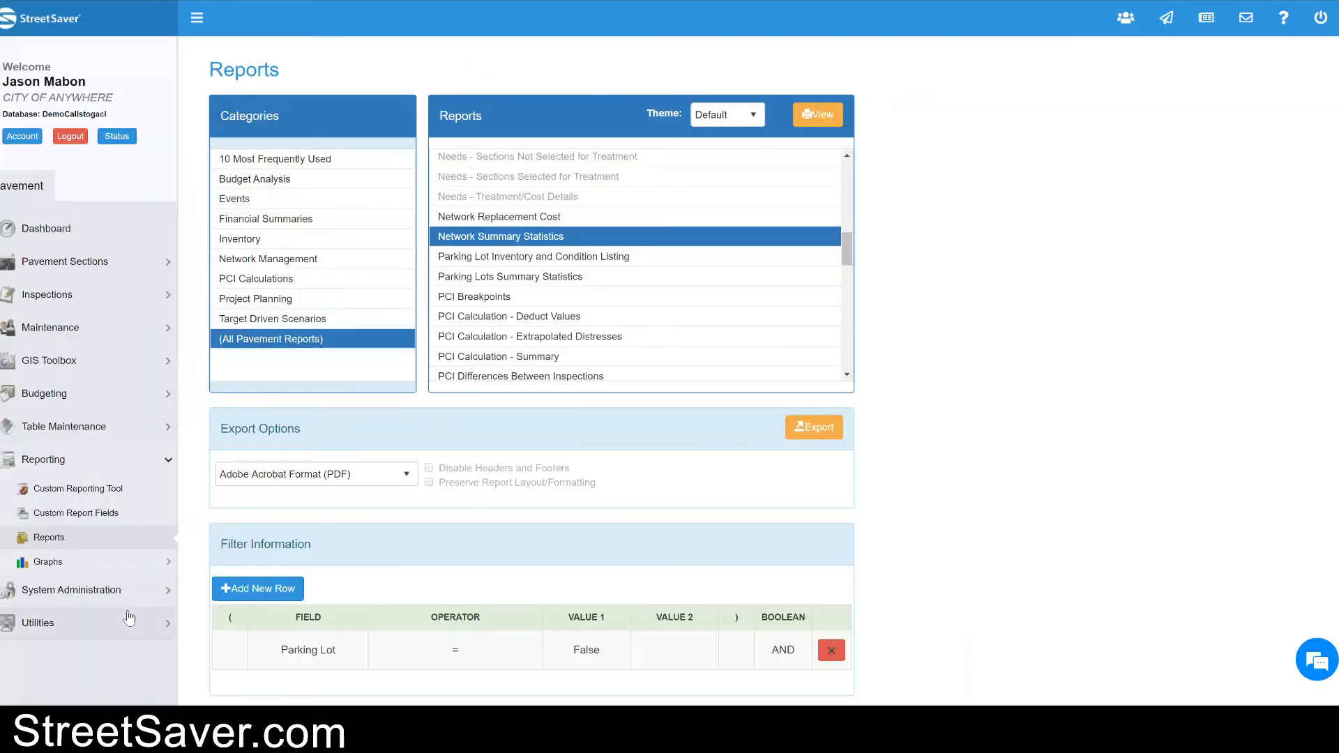
# Step: List the pavement sections and open the events history of parking lot section CITYLOT1 - 002
pyautogui.click(62, 268)
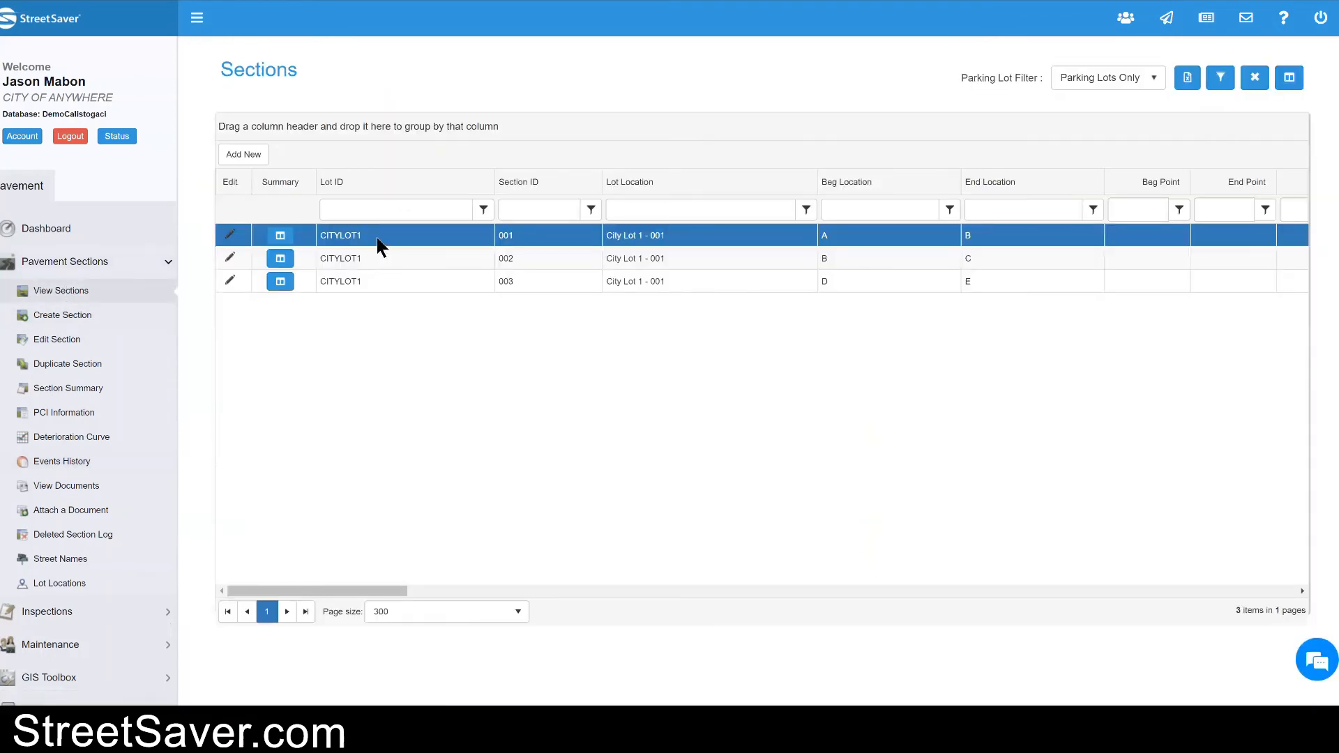
pyautogui.click(382, 262)
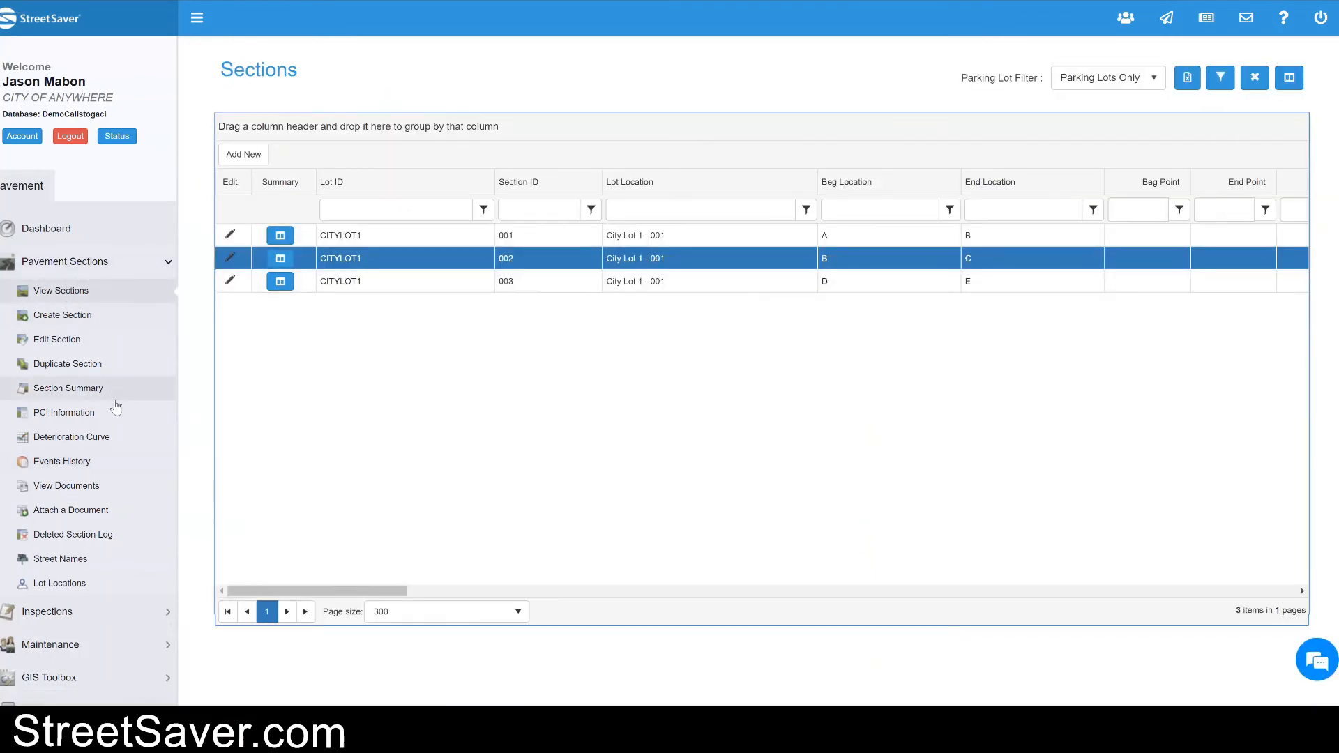
pyautogui.click(89, 460)
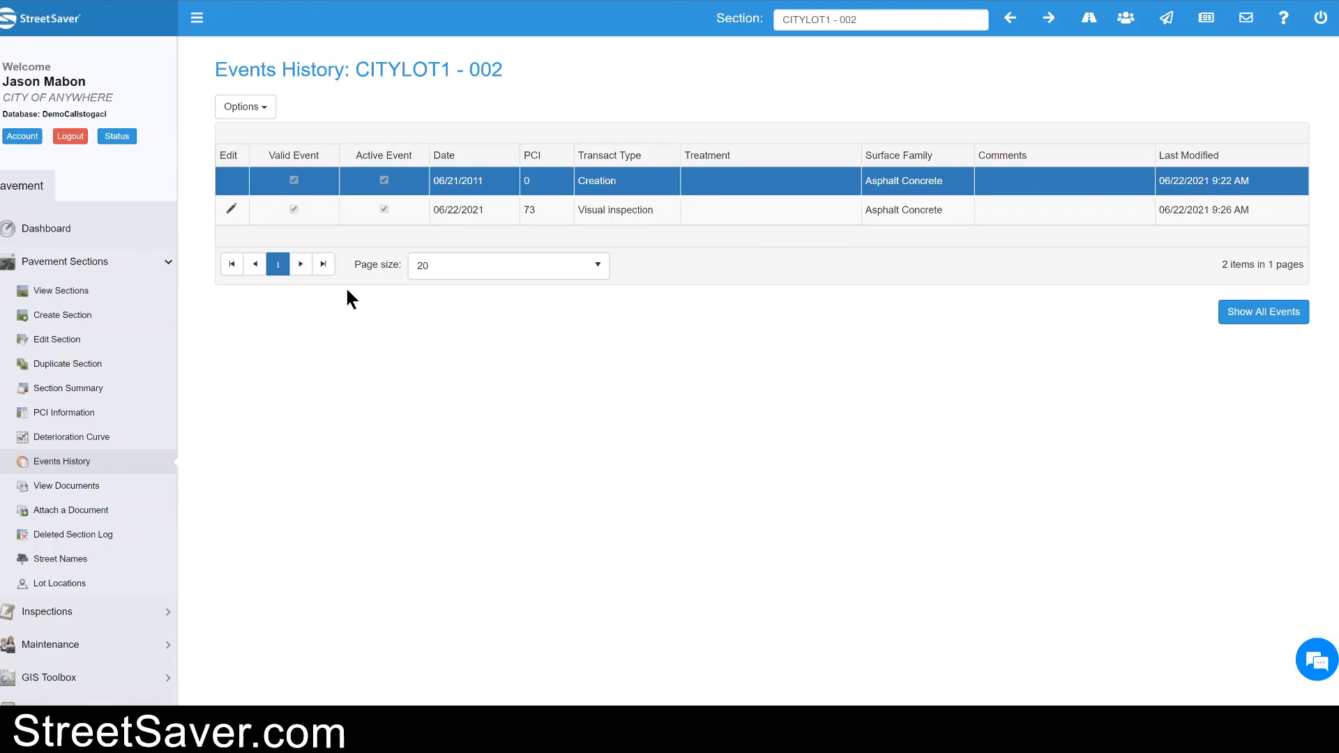
# Step: Return to the pavement reports and select the Network Summary Statistics report
pyautogui.scroll(-3, 409, 402)
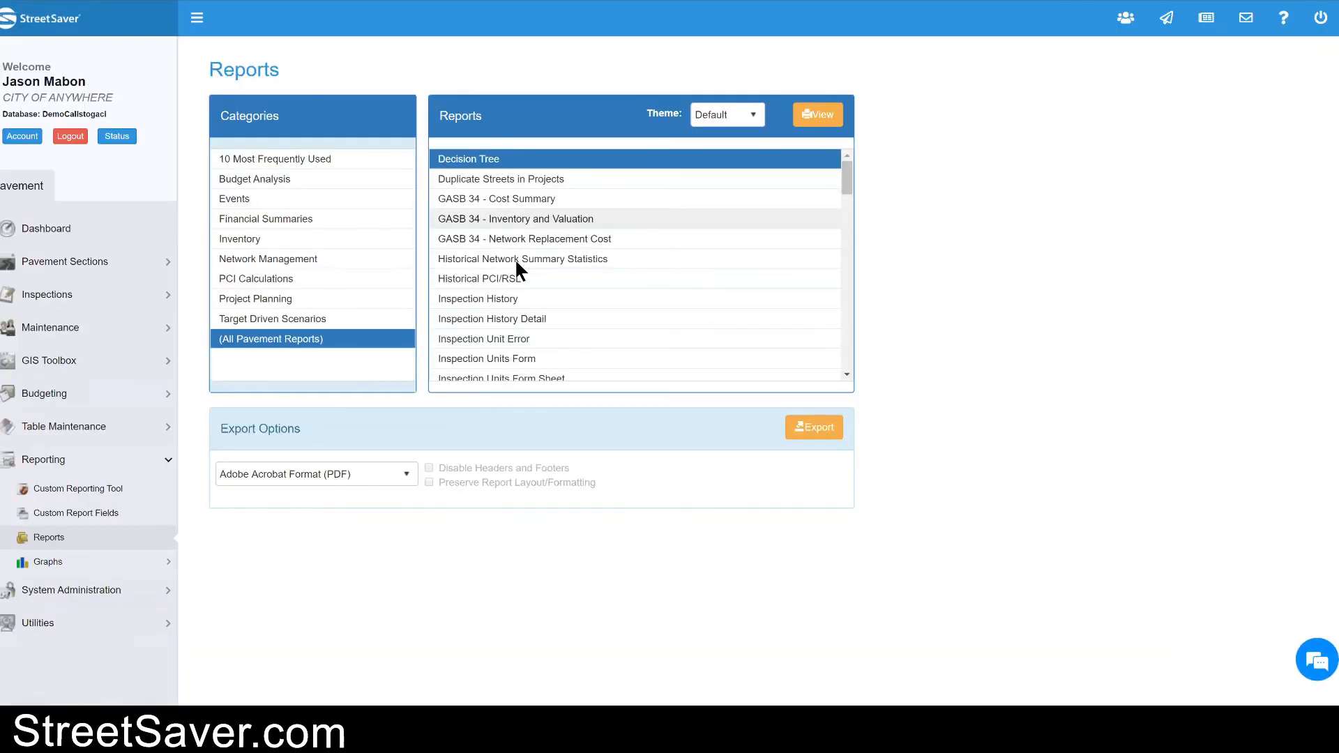
pyautogui.scroll(-2, 516, 262)
pyautogui.scroll(-3, 517, 263)
pyautogui.scroll(2, 516, 263)
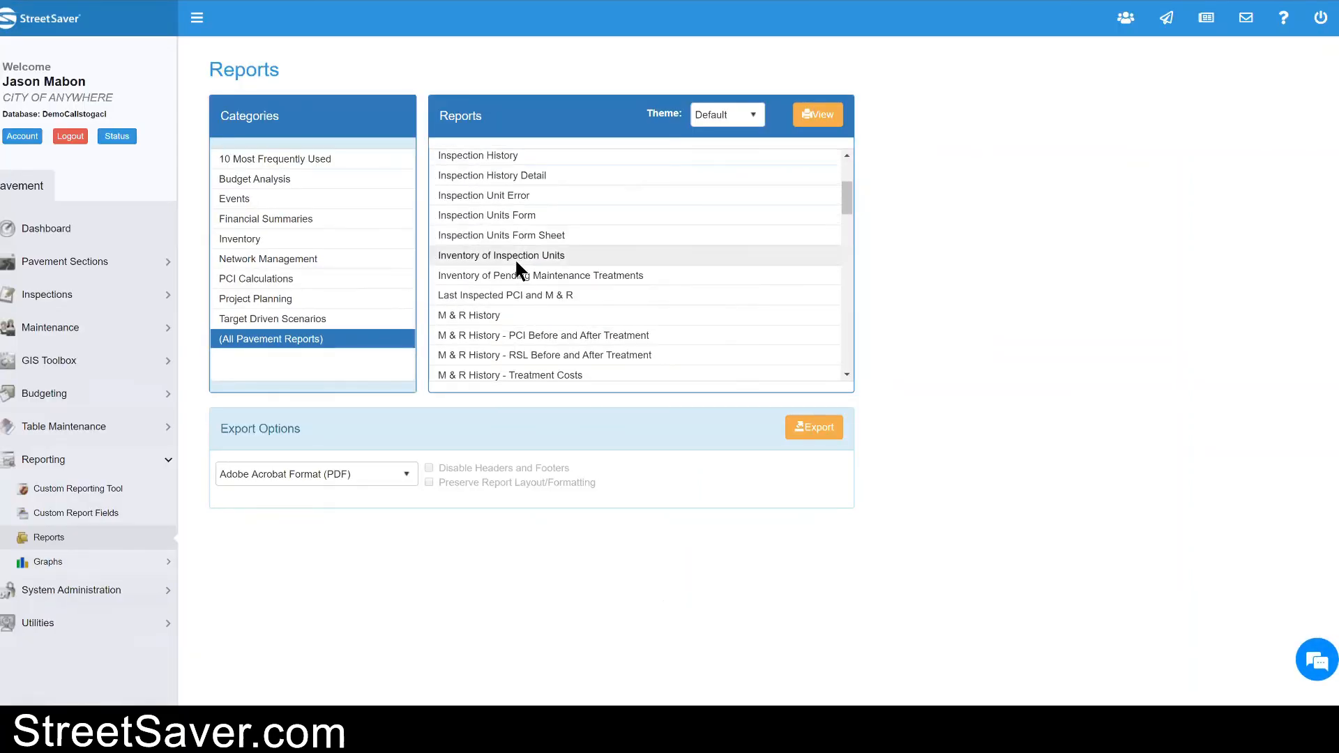
pyautogui.scroll(-4, 516, 264)
pyautogui.scroll(-2, 515, 258)
pyautogui.click(518, 235)
# Step: Filter the selected report to Parking Lot = False and generate it for viewing
pyautogui.click(279, 593)
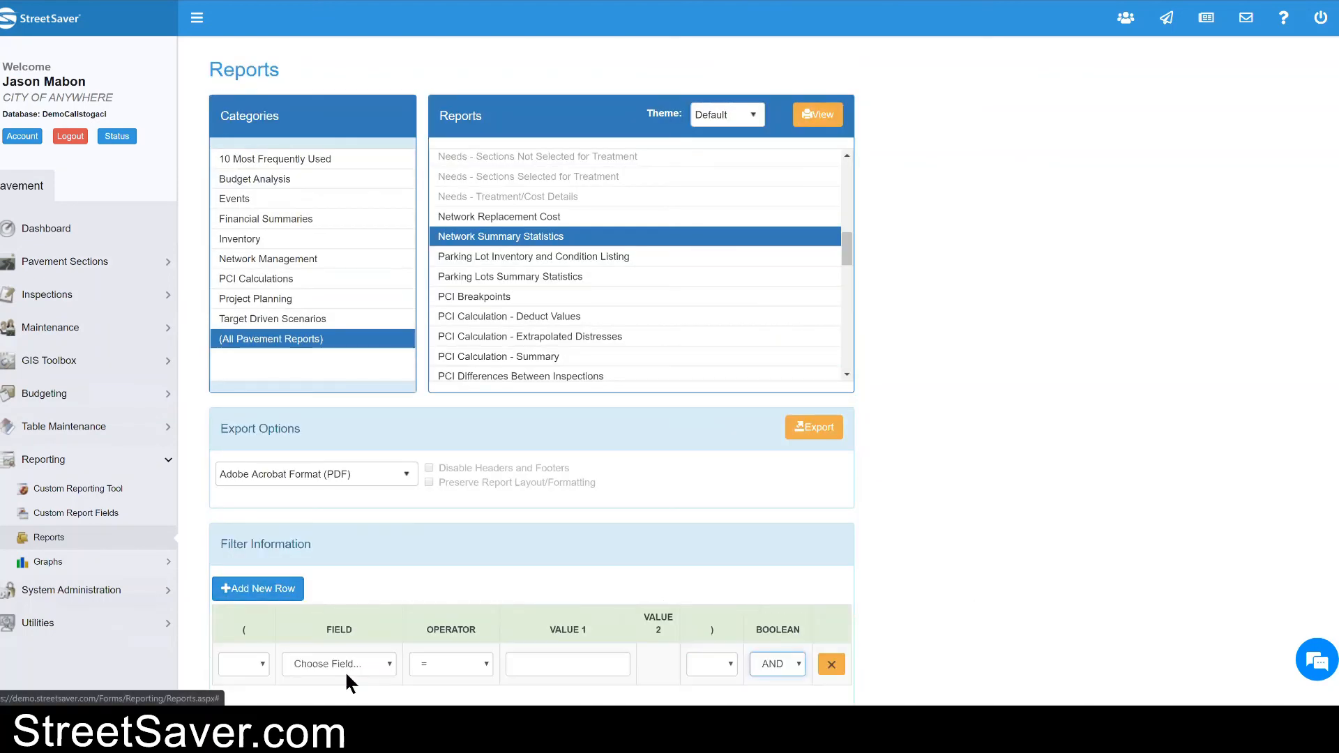
pyautogui.click(348, 663)
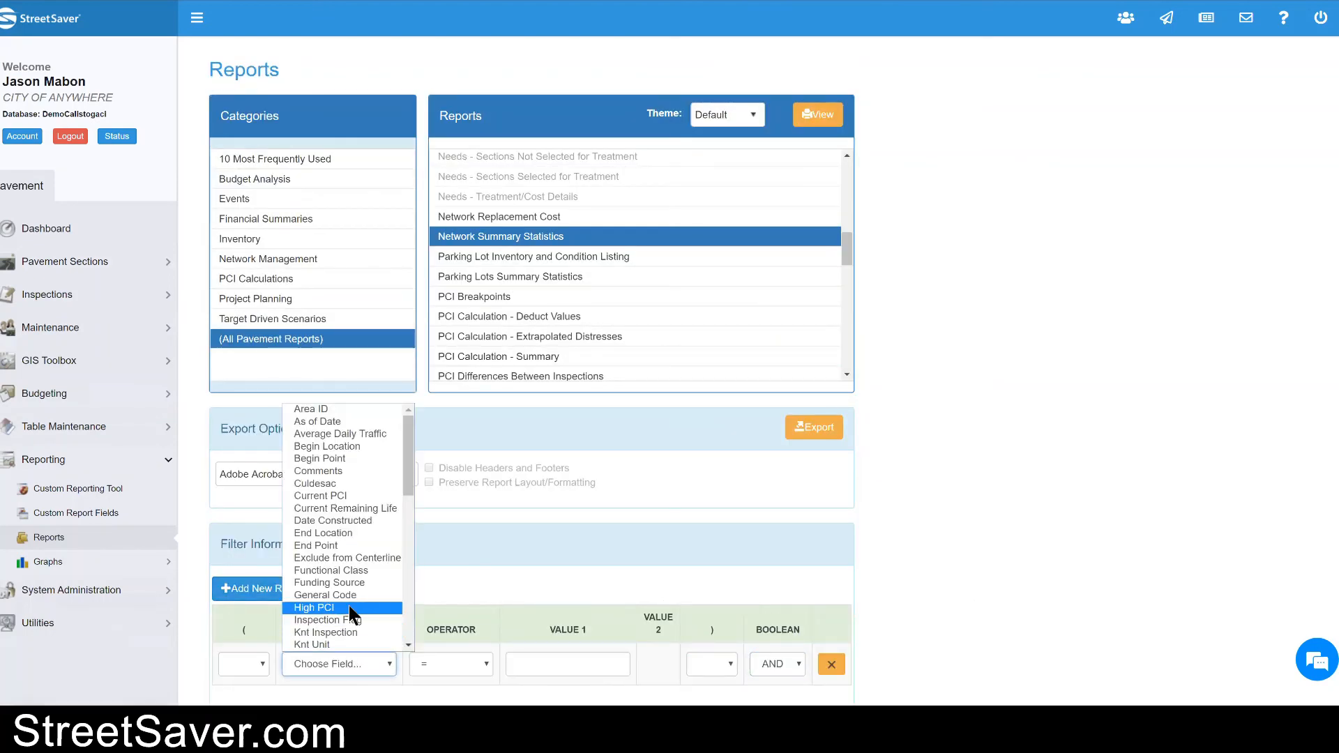
pyautogui.press('p')
pyautogui.click(540, 668)
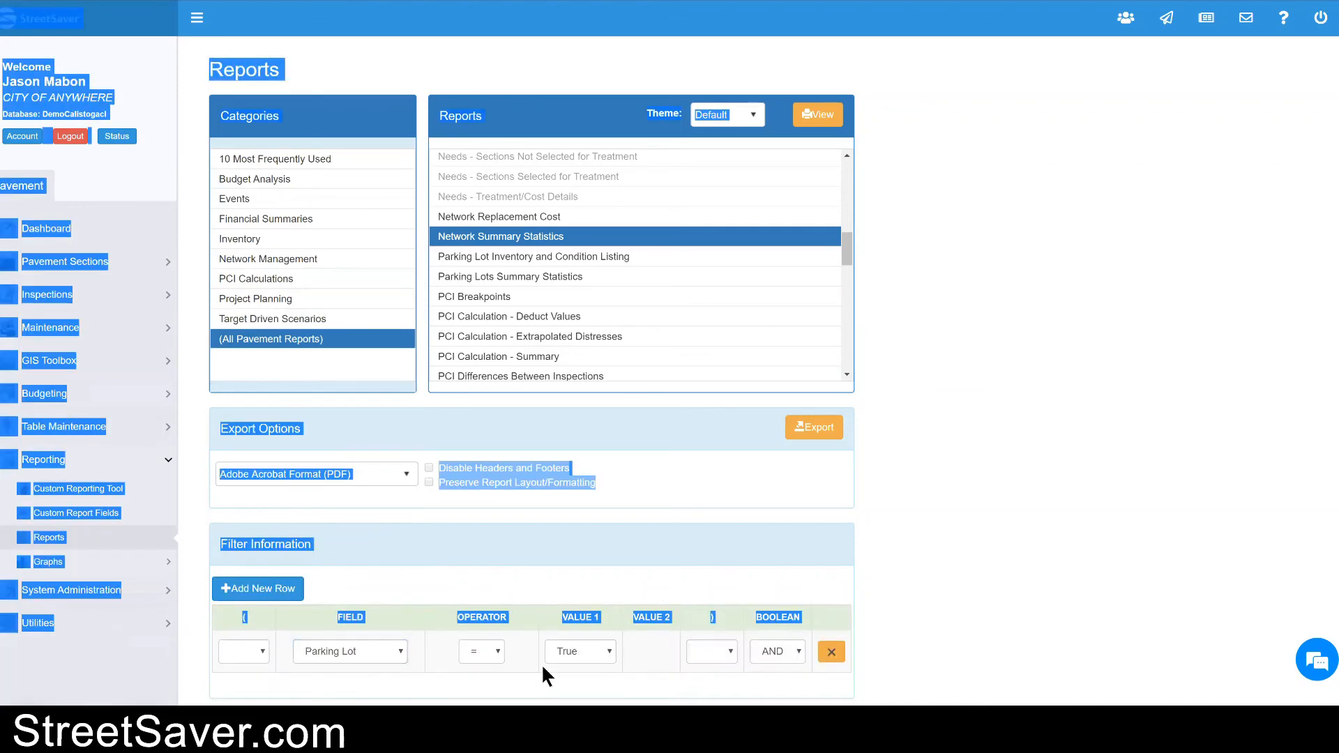
pyautogui.click(585, 649)
pyautogui.click(578, 683)
pyautogui.click(907, 380)
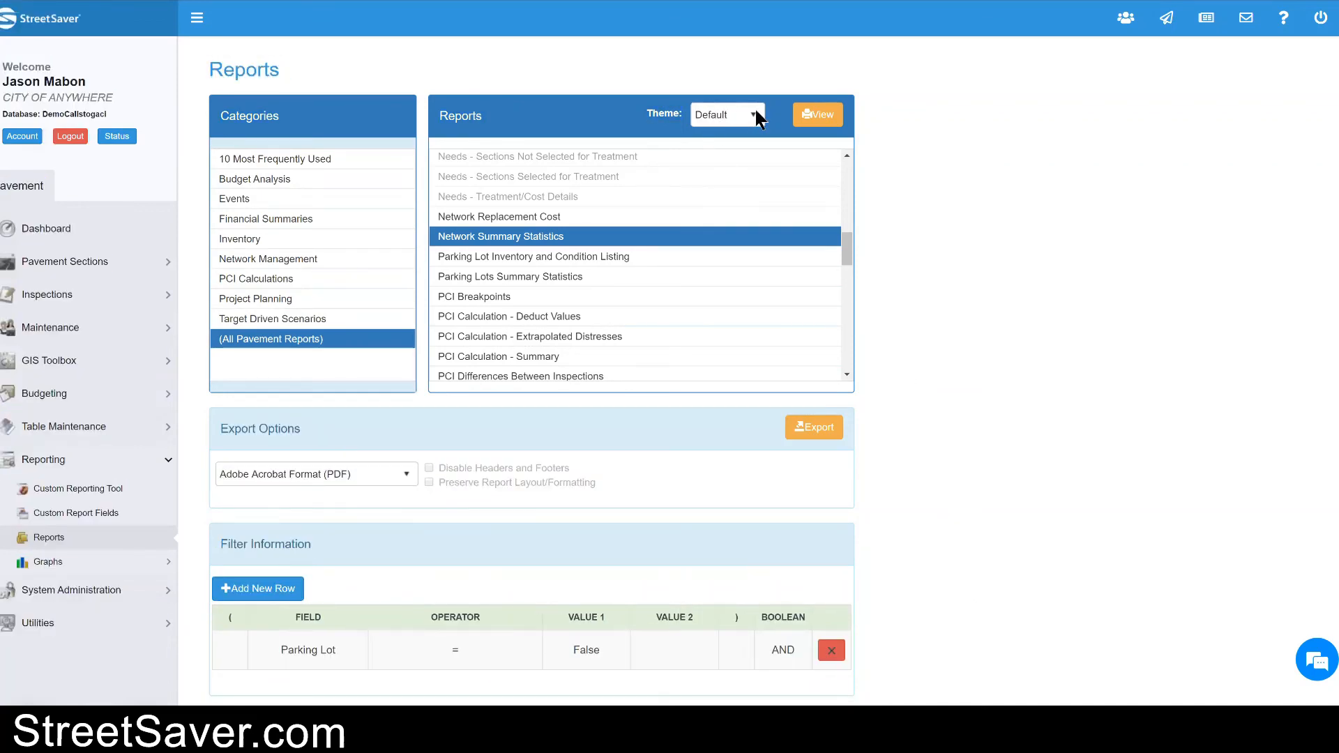
pyautogui.click(817, 115)
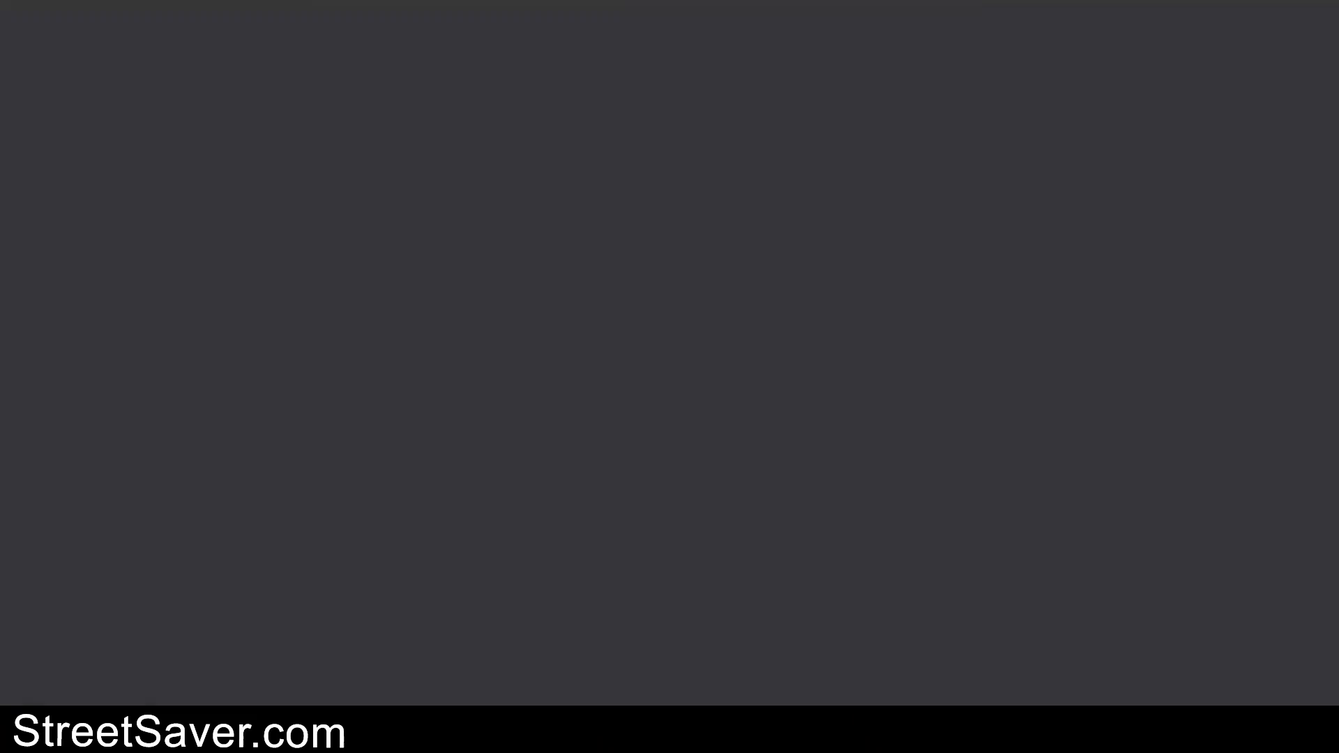
# Step: Examine the report's functional class statistics, overall network PCI and the filter criteria in the page footer
pyautogui.scroll(-3, 422, 139)
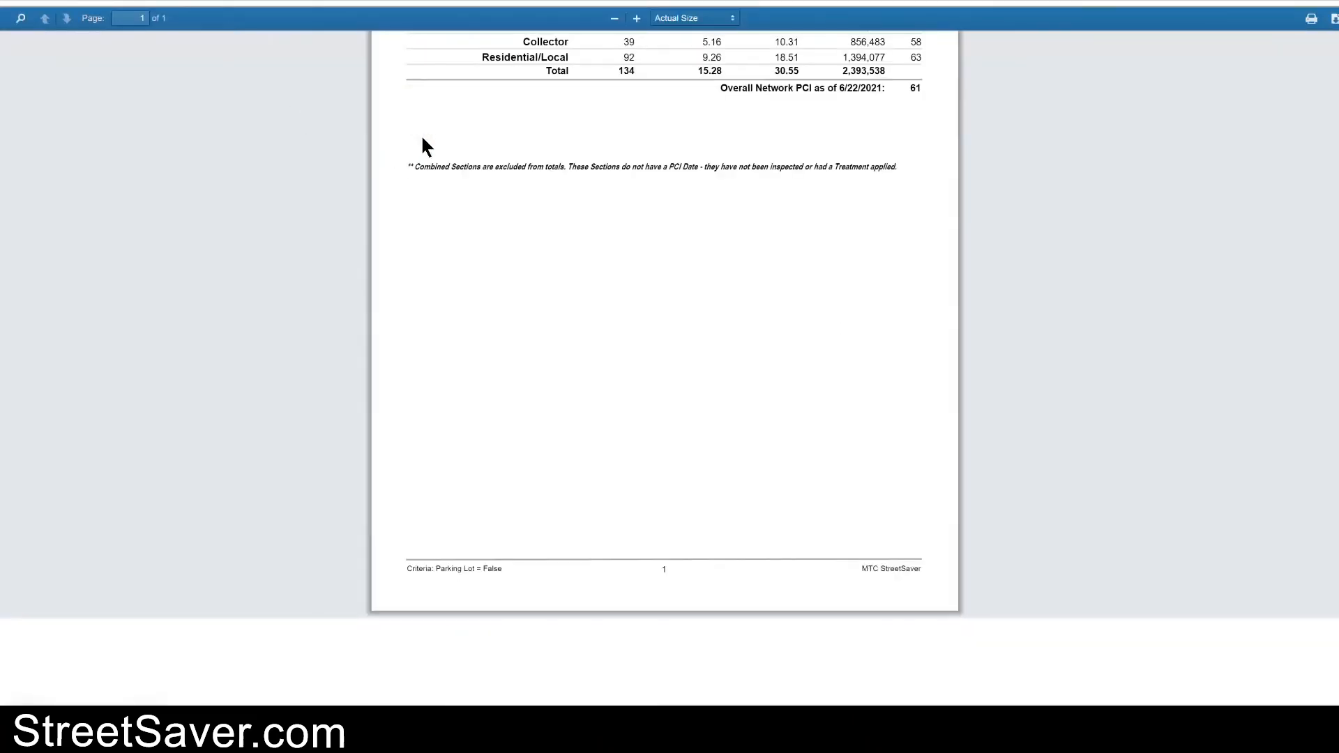
pyautogui.moveTo(463, 572); pyautogui.dragTo(517, 574)
pyautogui.click(509, 578)
pyautogui.scroll(3, 498, 579)
pyautogui.scroll(-3, 498, 579)
pyautogui.scroll(-1, 498, 582)
pyautogui.scroll(3, 619, 376)
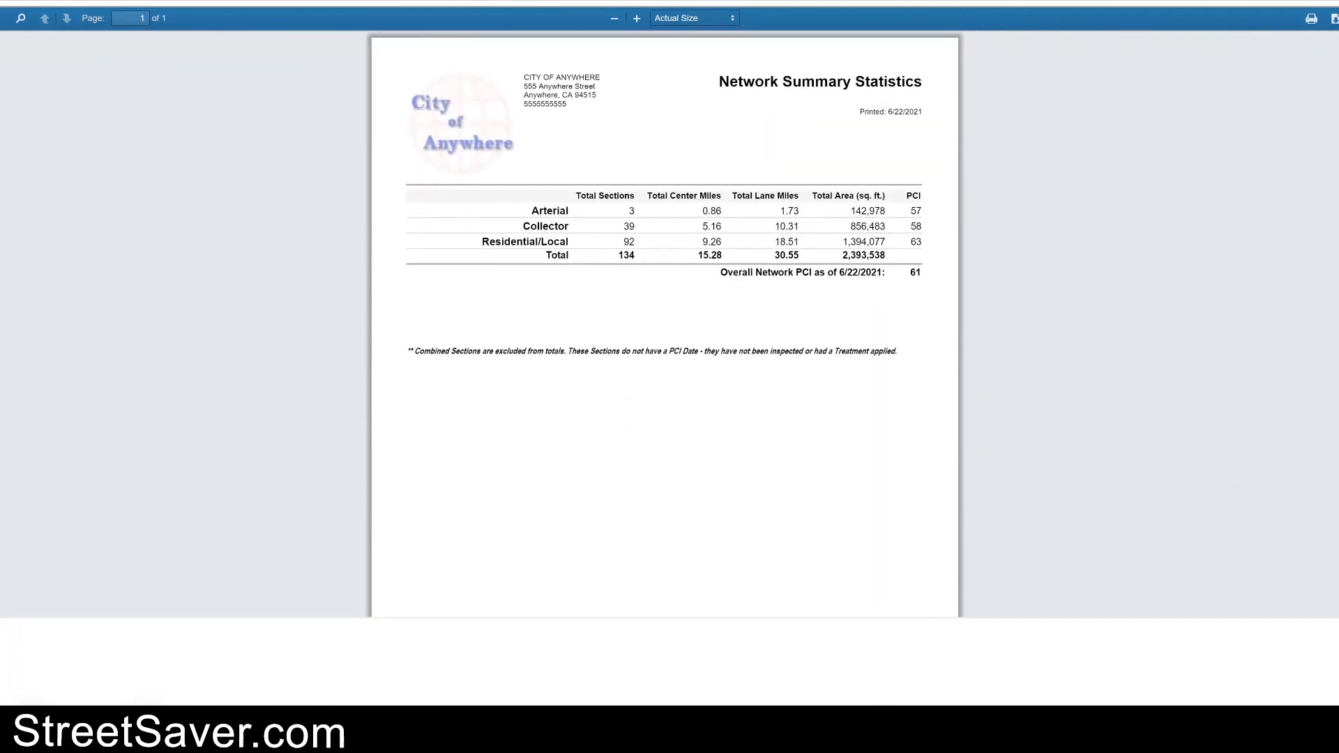